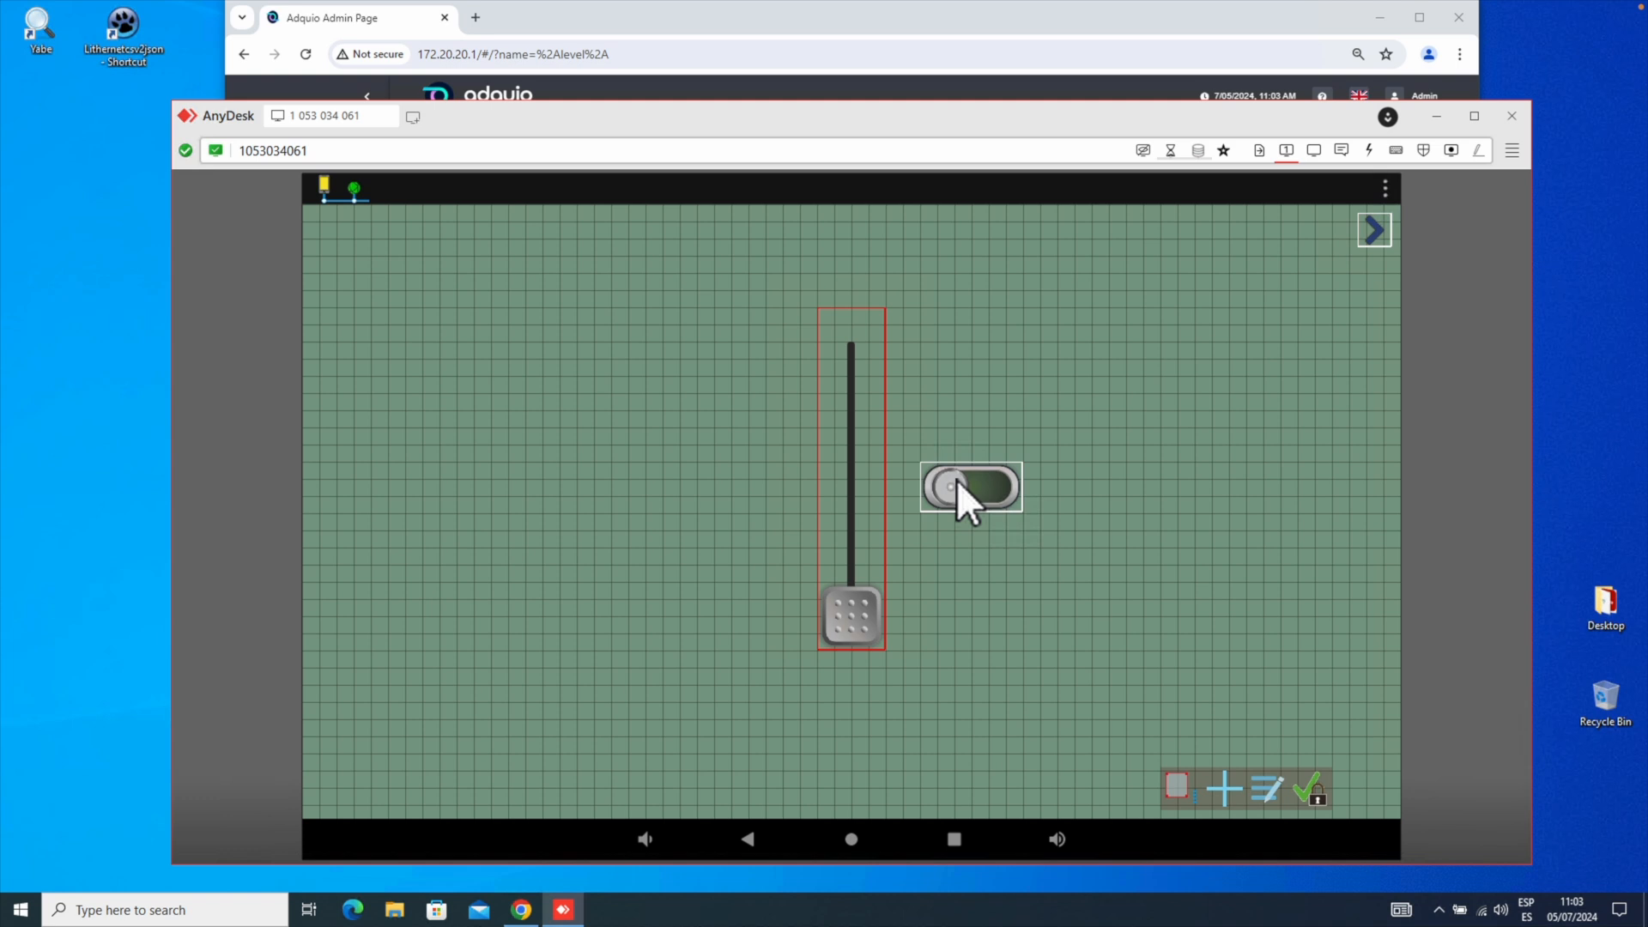
Add a Leds widget to the panel and set its server to Adquio Lite
{"action": "left_click", "coordinate": [1214, 783]}
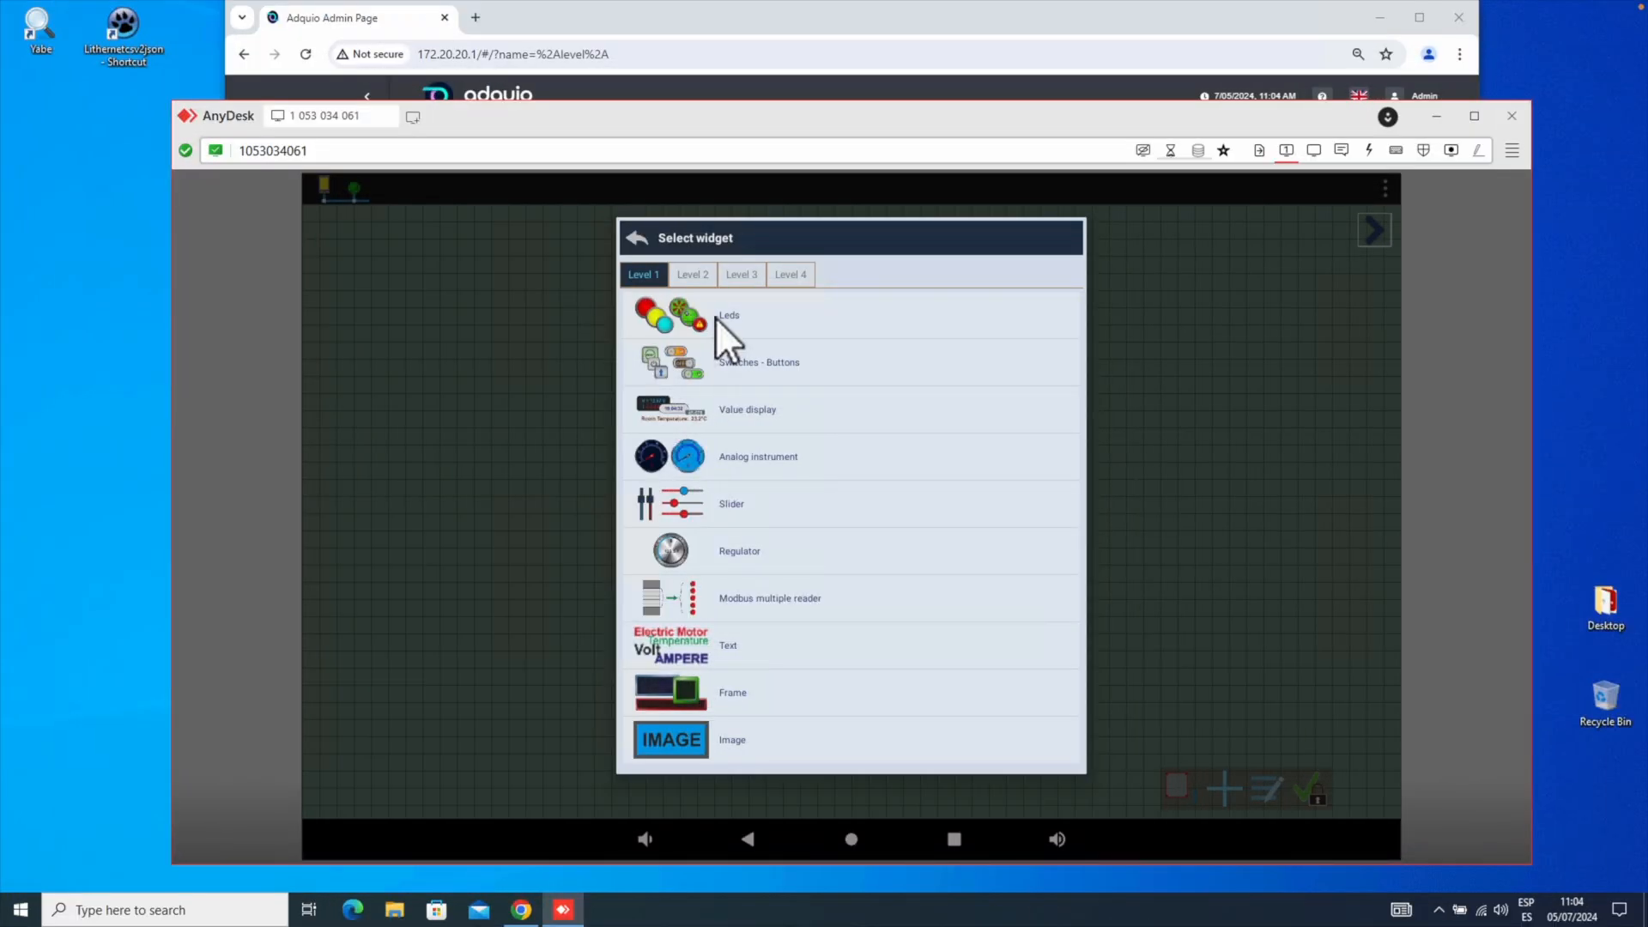
{"action": "left_click", "coordinate": [717, 316]}
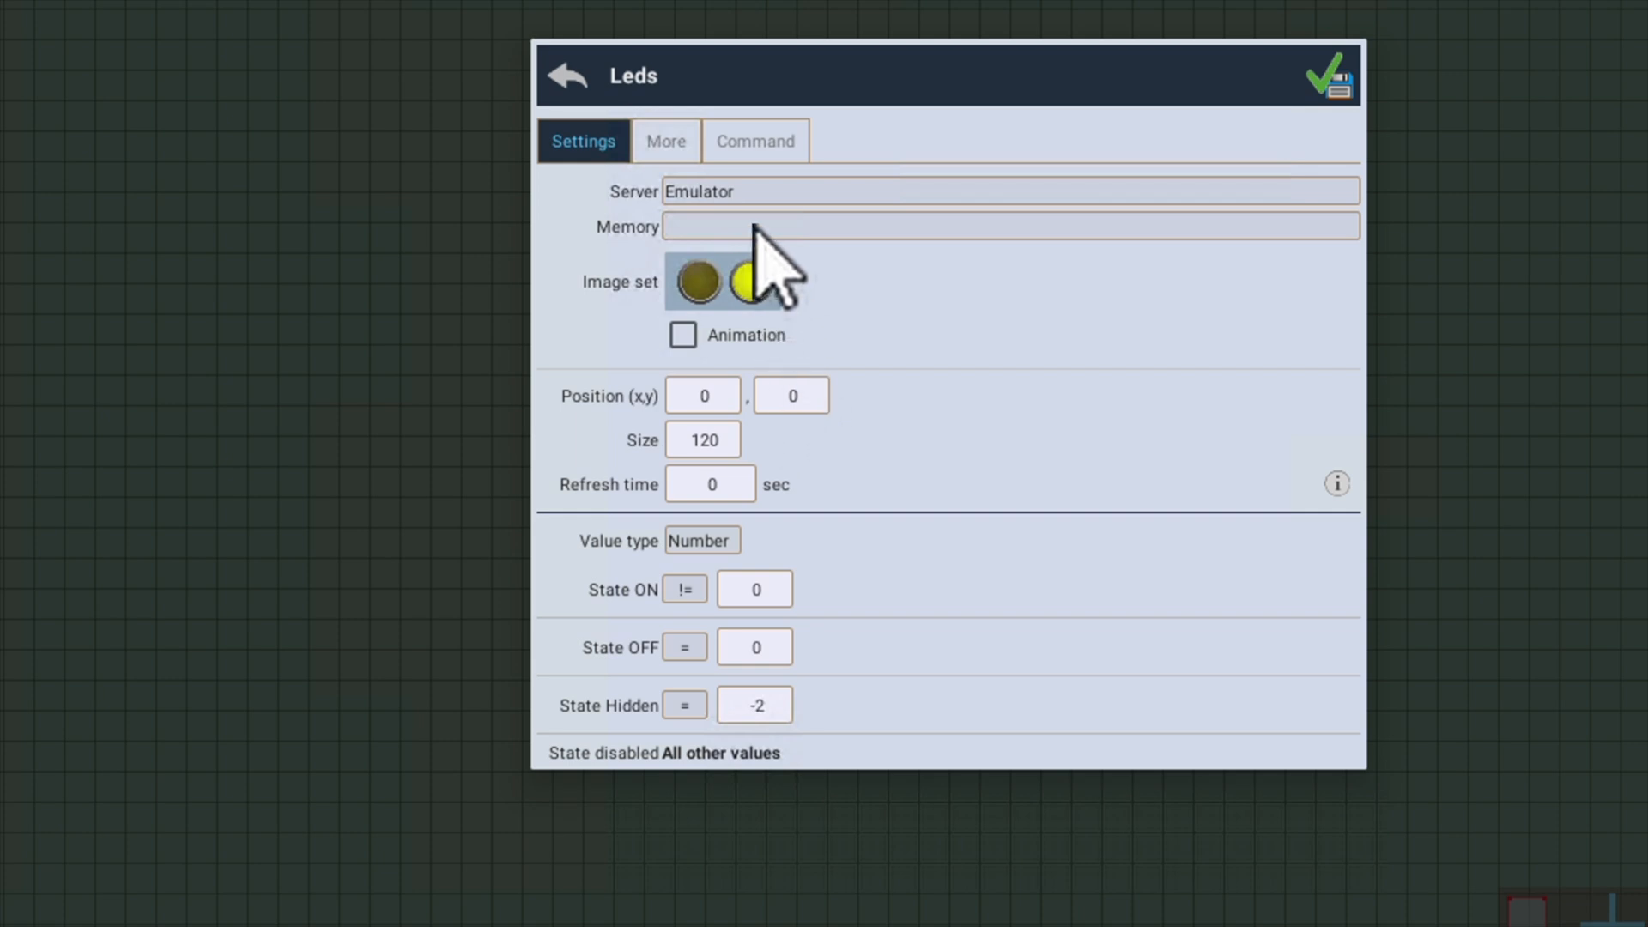
{"action": "left_click", "coordinate": [768, 196]}
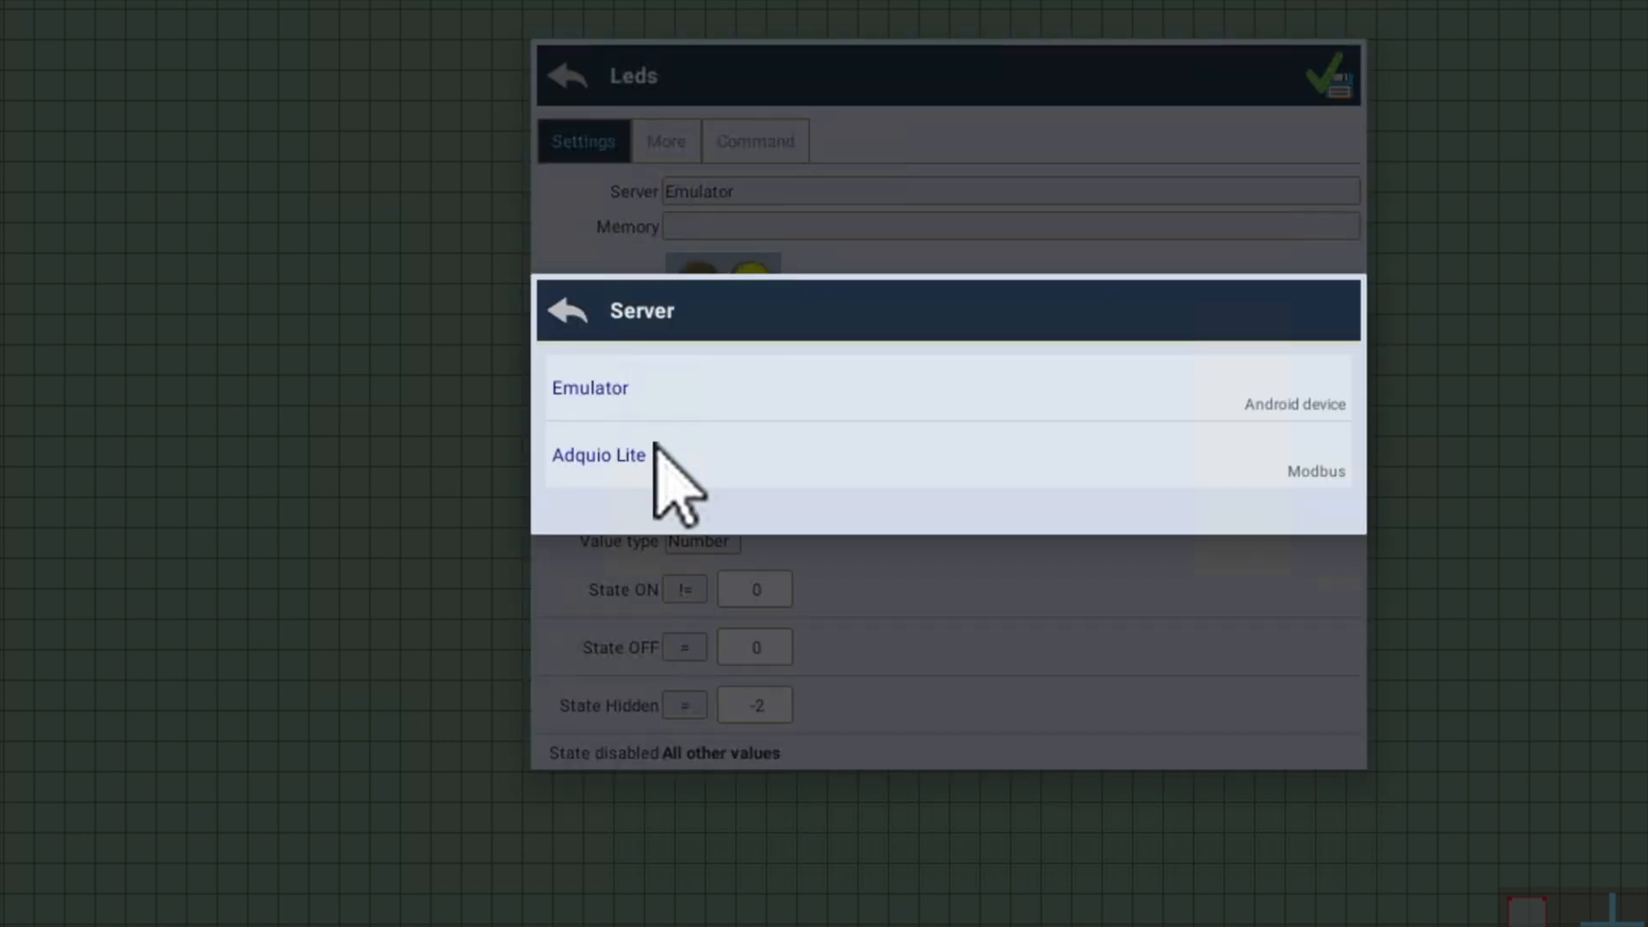
{"action": "left_click", "coordinate": [628, 453]}
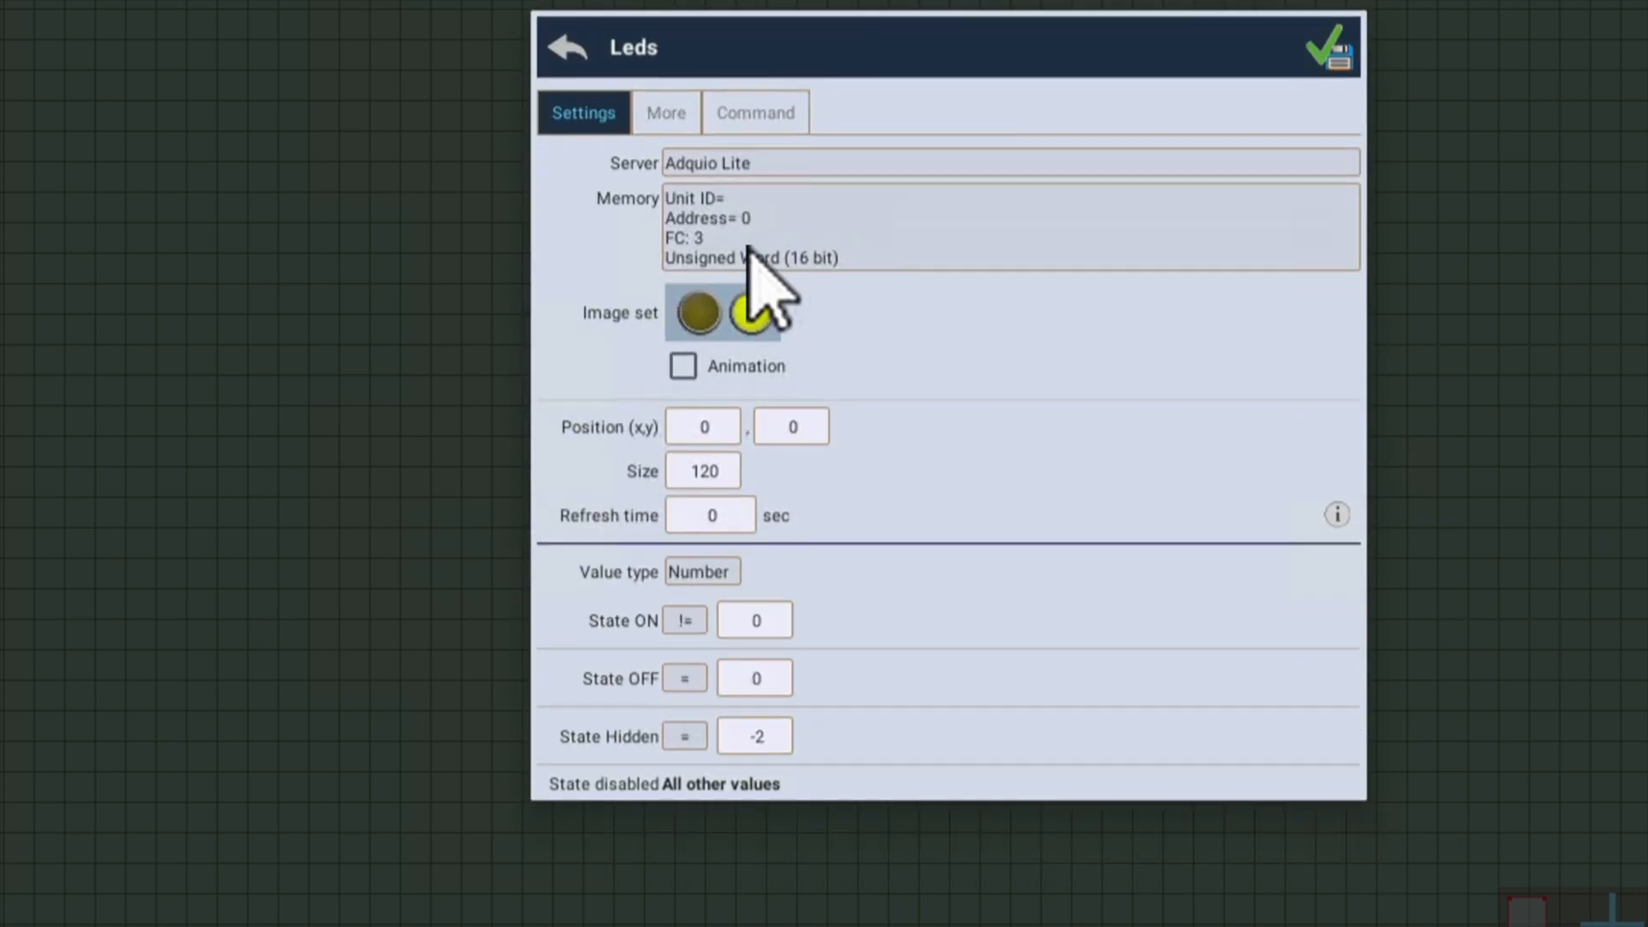
Set the LED's memory to unit Adquio (ID=1) with decimal address 1 and accept the selection
{"action": "left_click", "coordinate": [743, 220]}
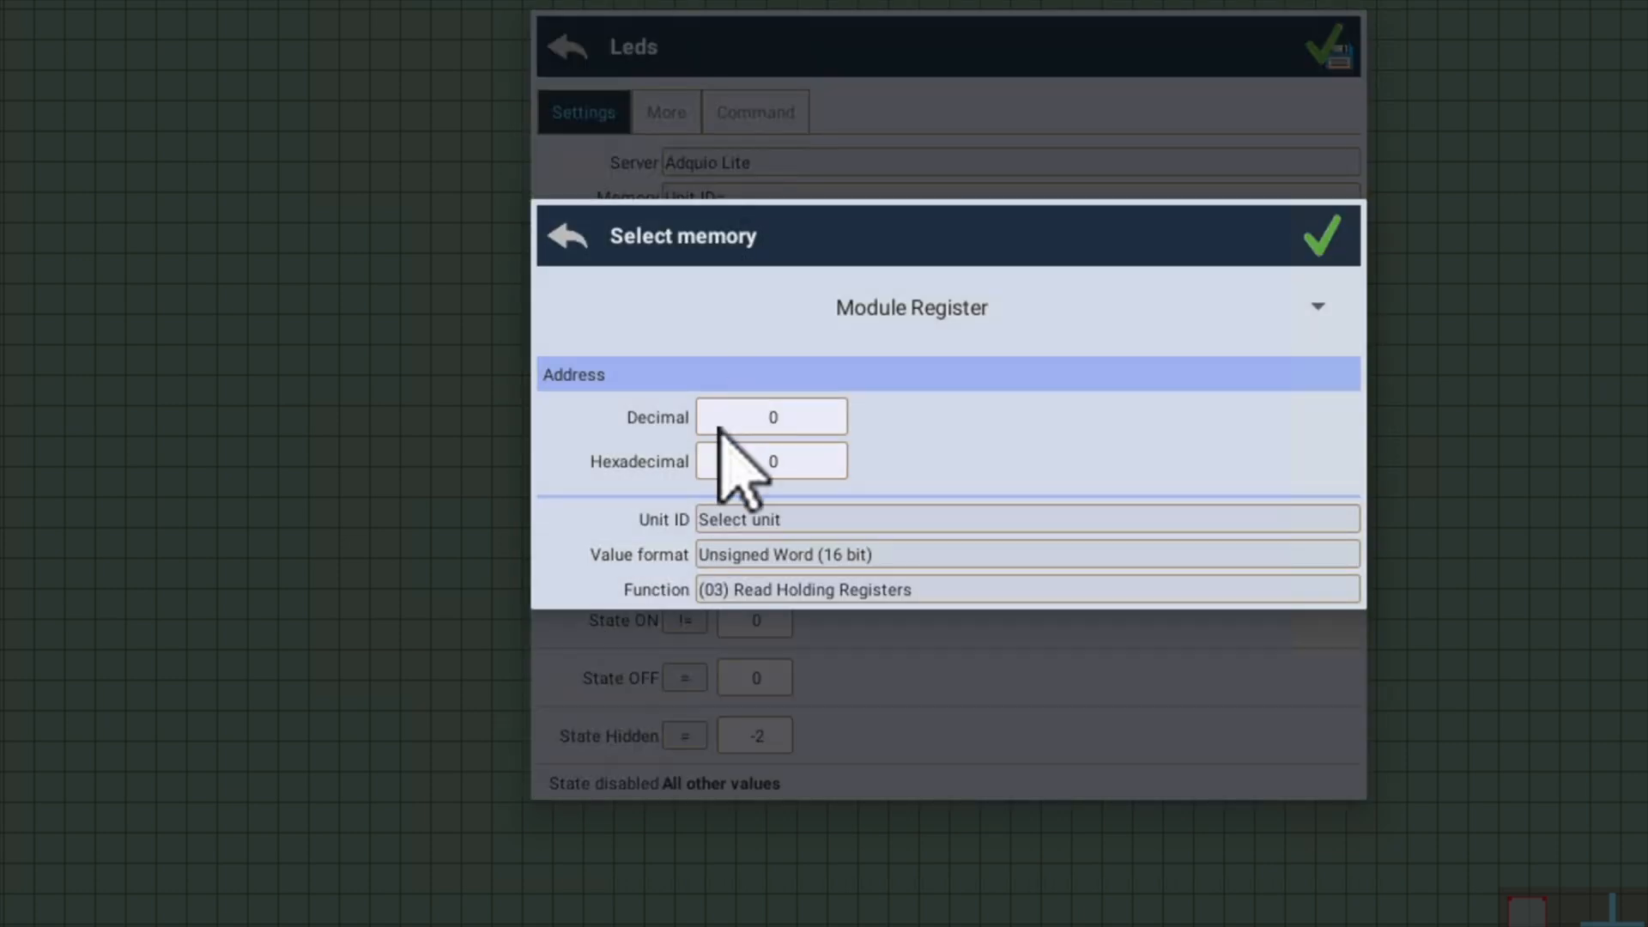
{"action": "left_click", "coordinate": [758, 516]}
{"action": "left_click", "coordinate": [608, 413]}
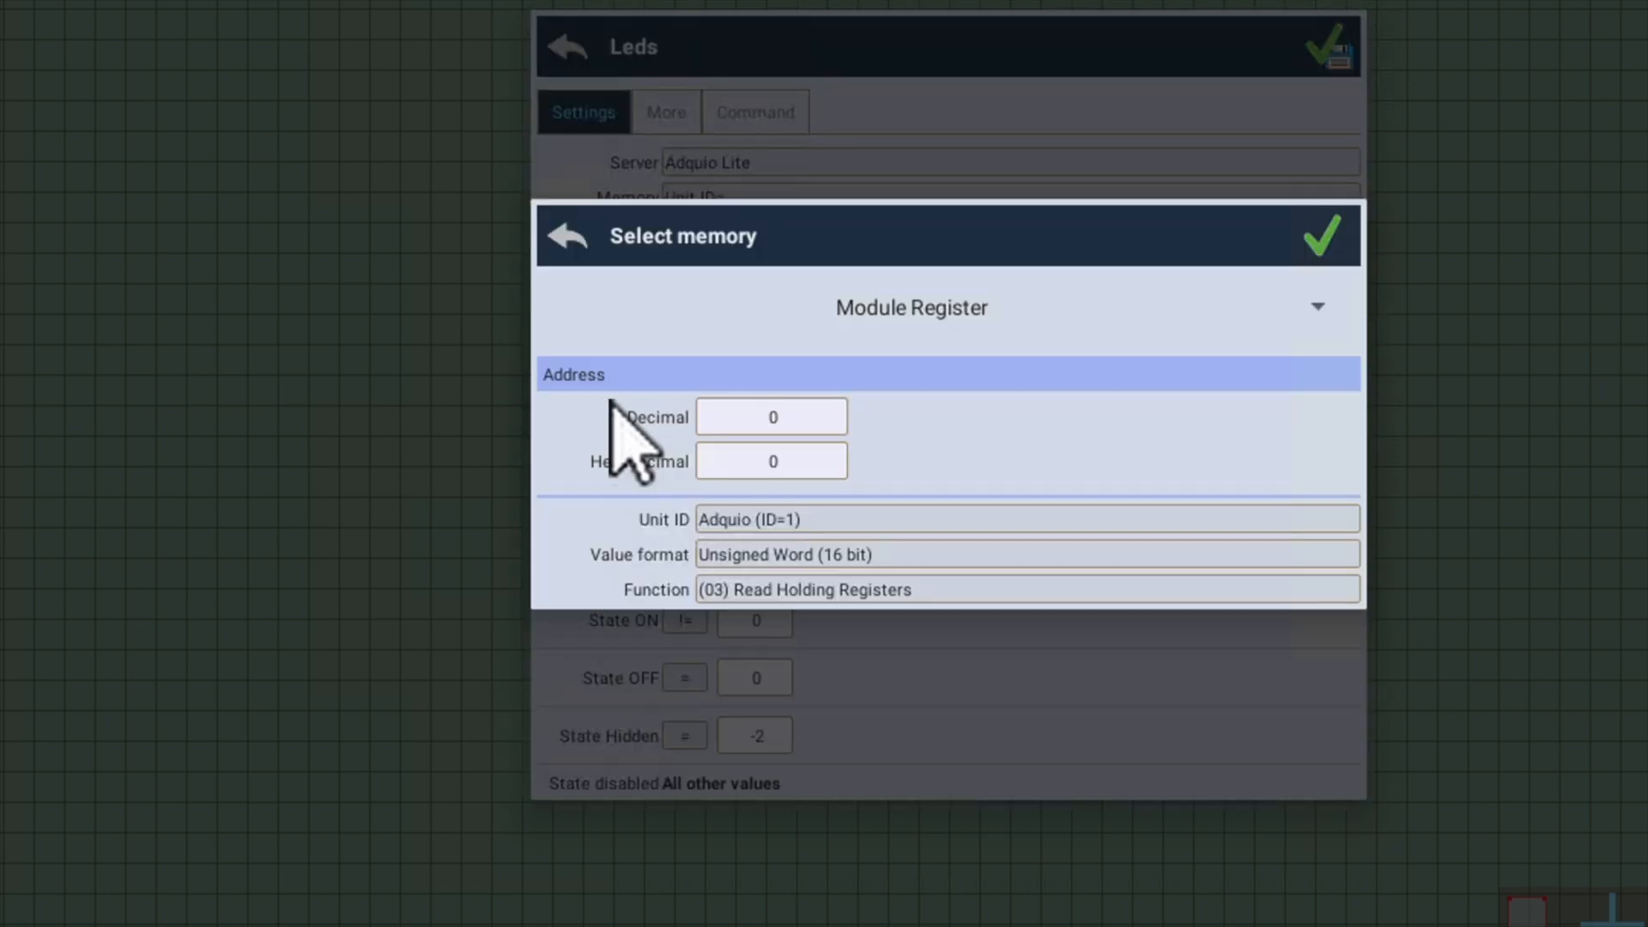
{"action": "left_click", "coordinate": [779, 416]}
{"action": "type", "text": "1"}
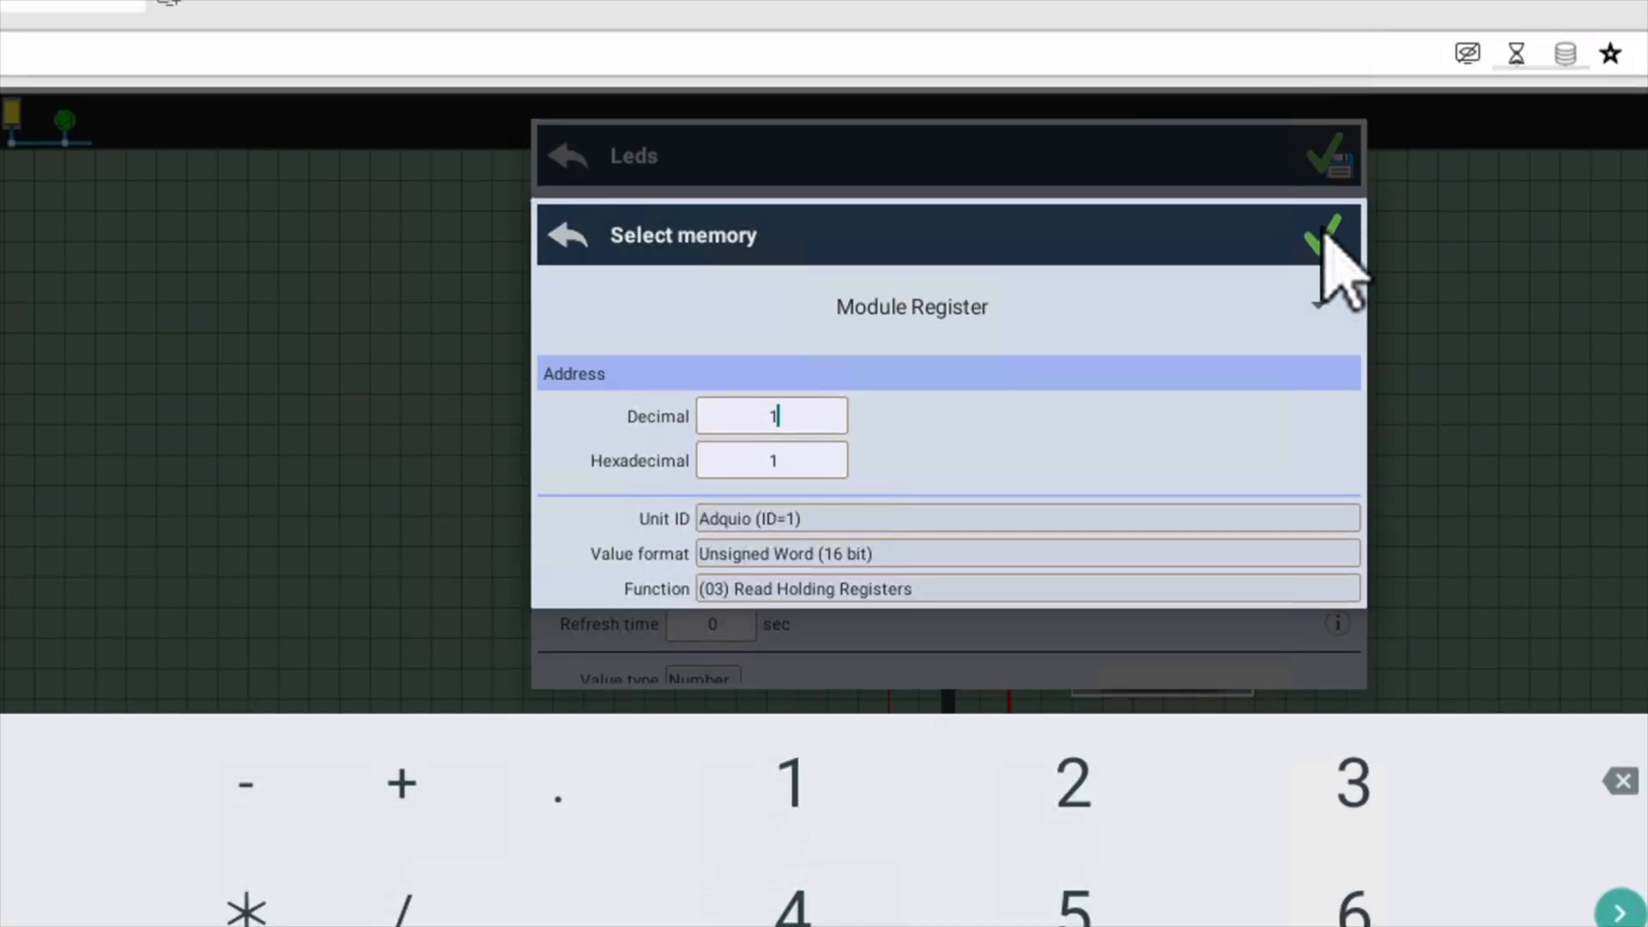
{"action": "left_click", "coordinate": [1323, 233]}
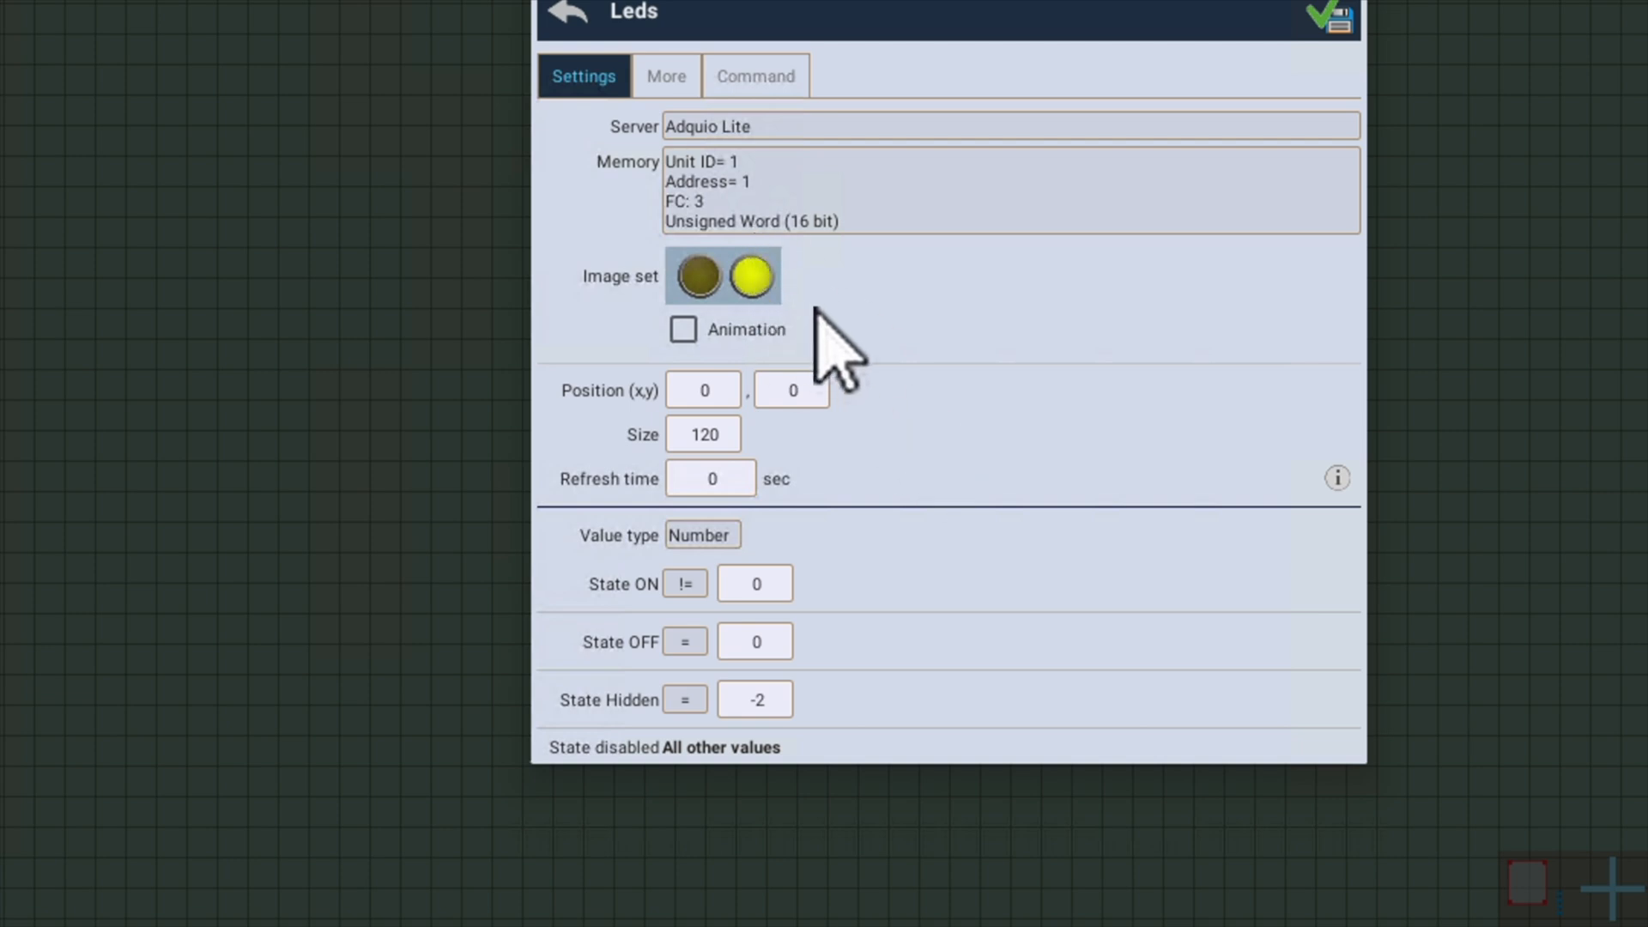
Examine the available LED image sets, including the colored lights, motor, lamp, door, window and alarm designs
{"action": "left_click", "coordinate": [682, 331]}
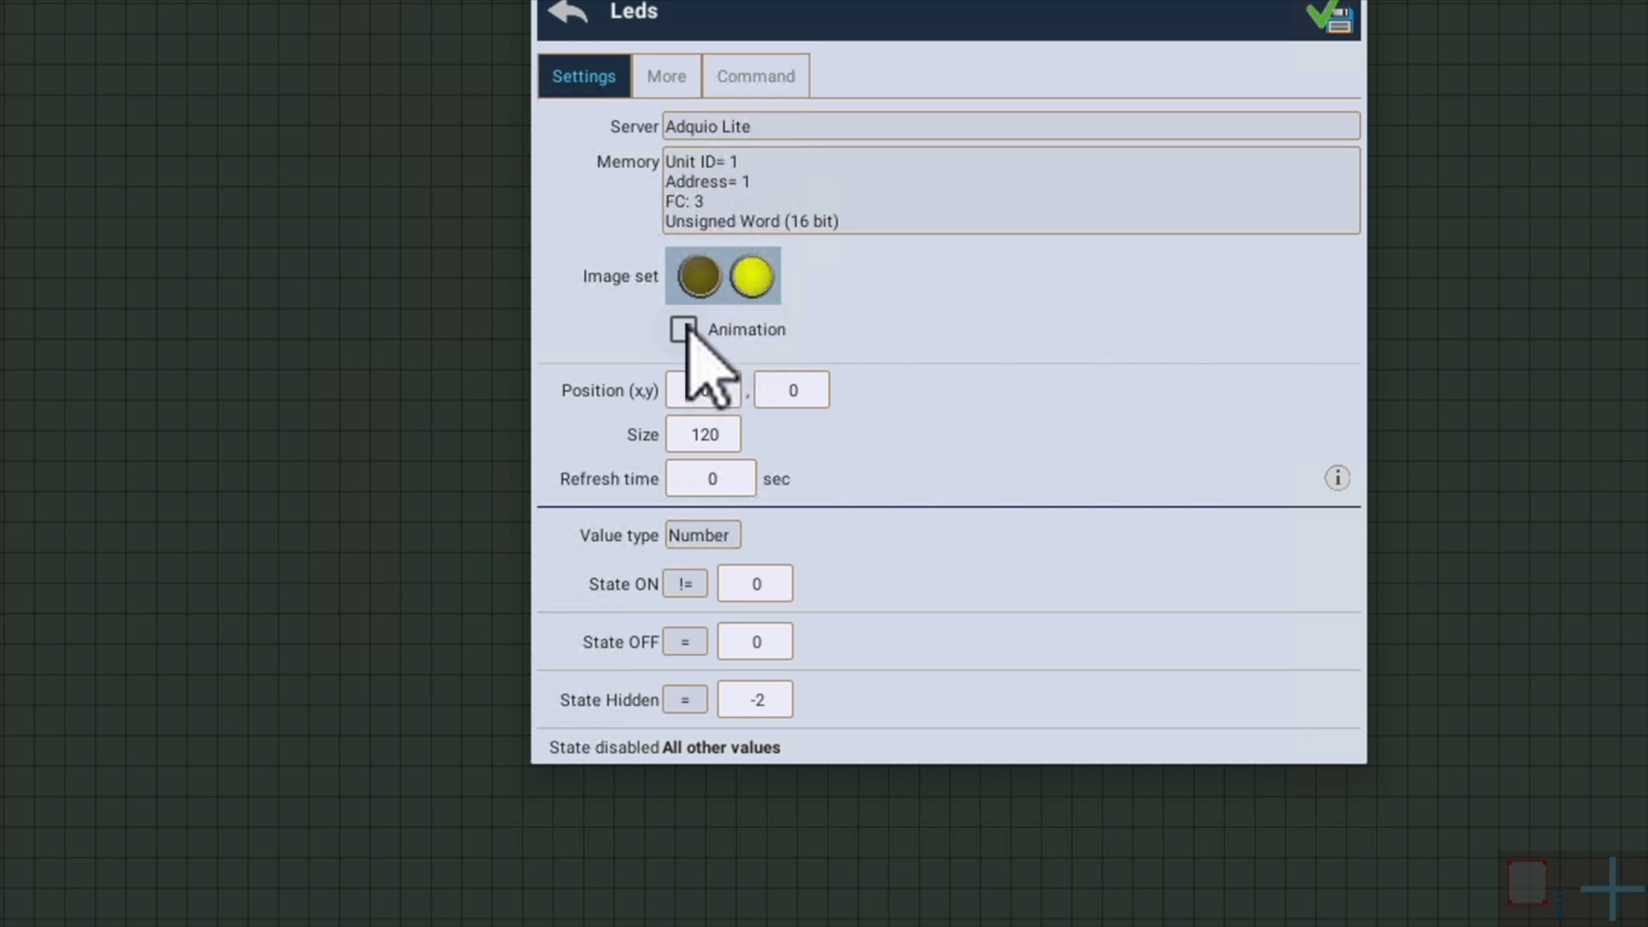
{"action": "left_click", "coordinate": [745, 262]}
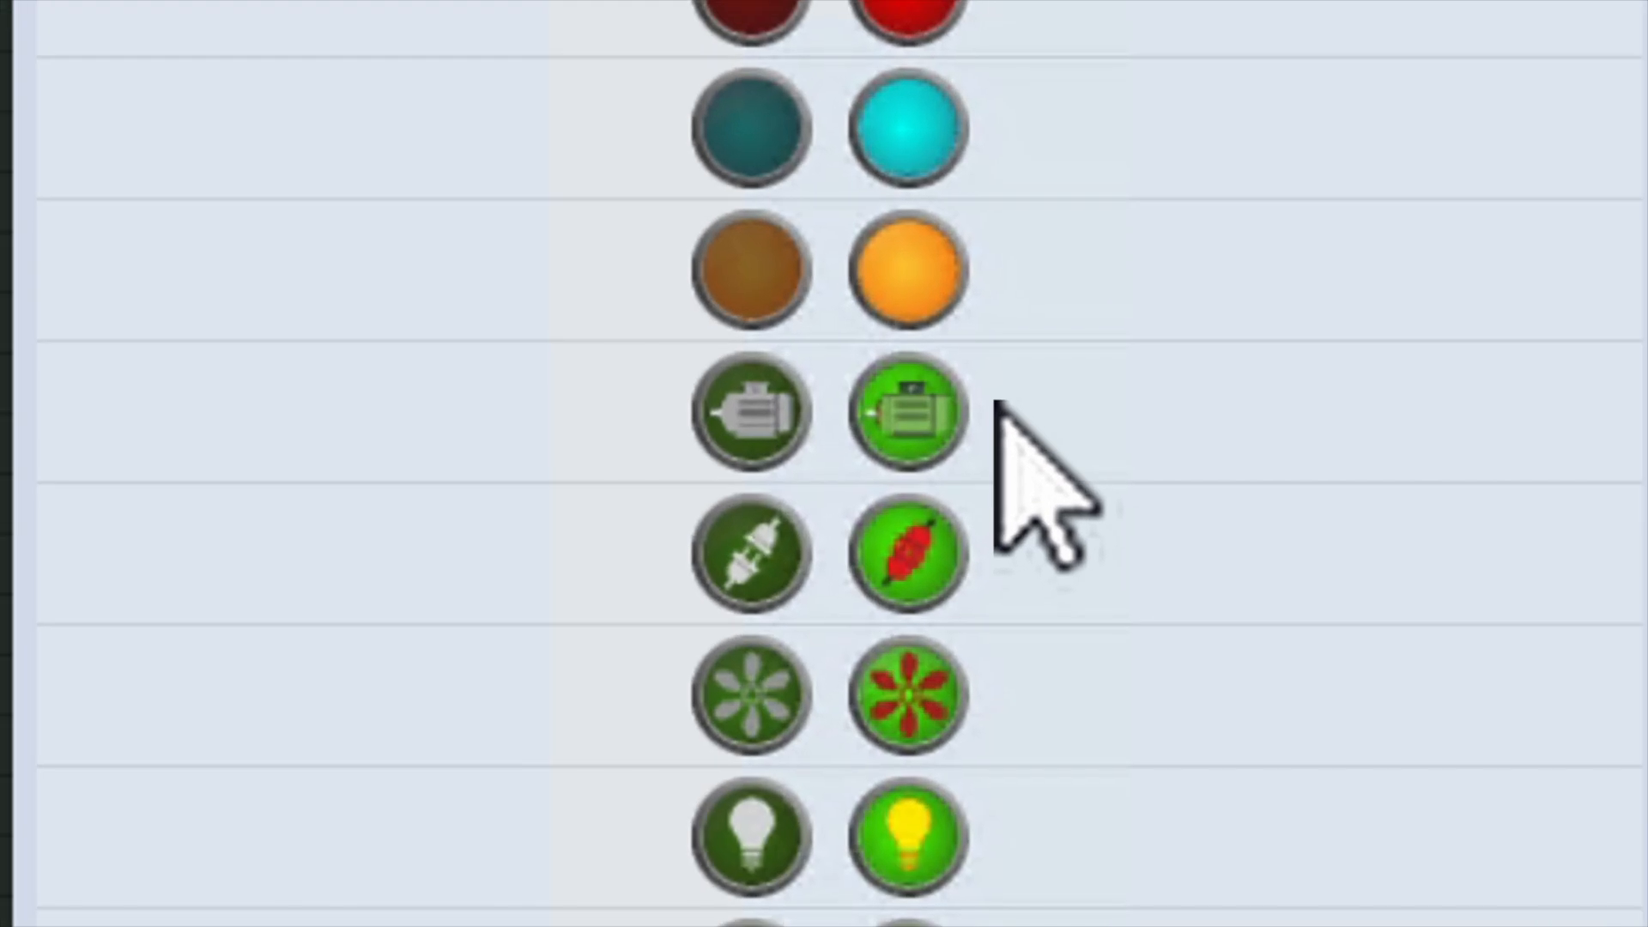
{"action": "scroll", "coordinate": [1012, 395], "scroll_direction": "down", "scroll_amount": 2}
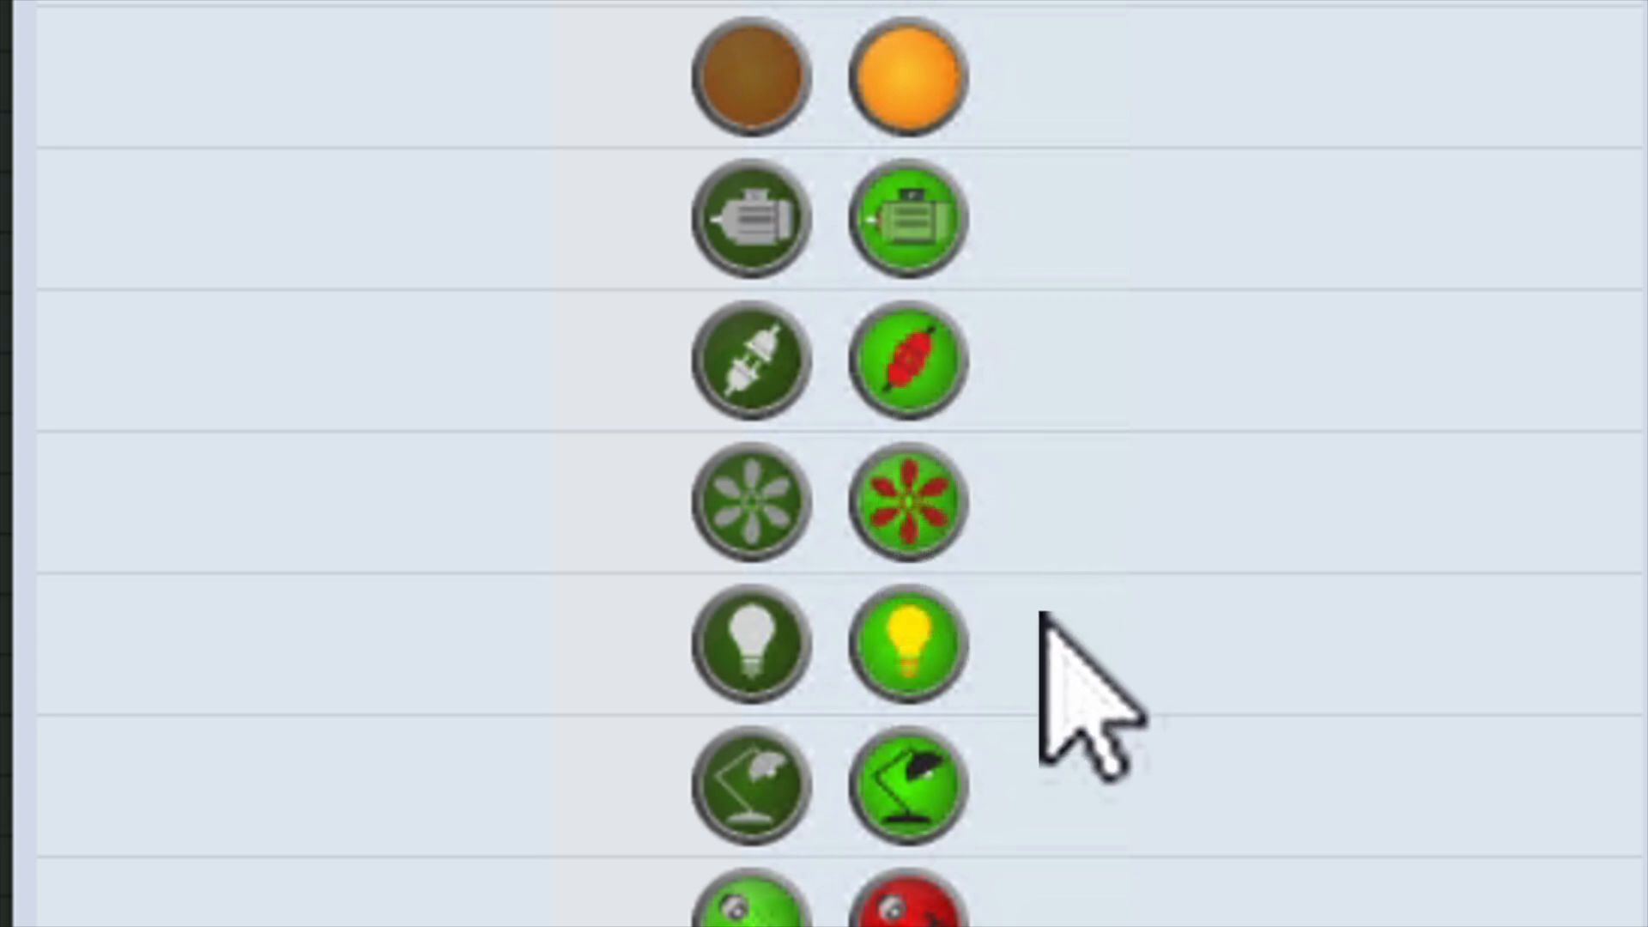
{"action": "scroll", "coordinate": [1073, 687], "scroll_direction": "down", "scroll_amount": 3}
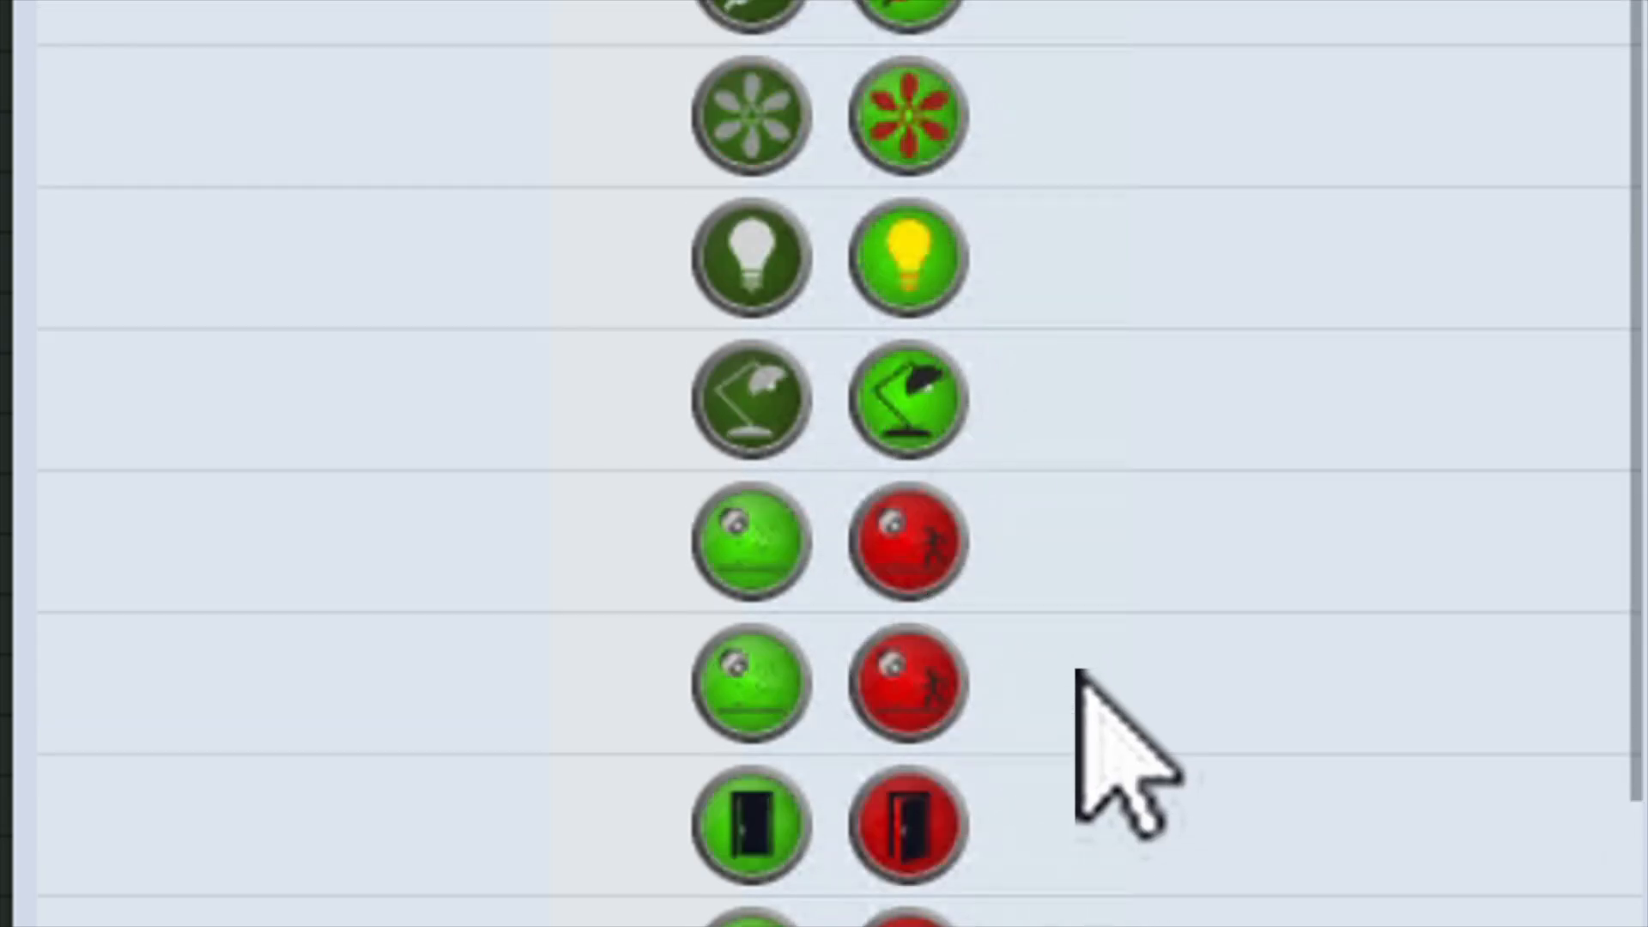
{"action": "scroll", "coordinate": [1077, 674], "scroll_direction": "down", "scroll_amount": 2}
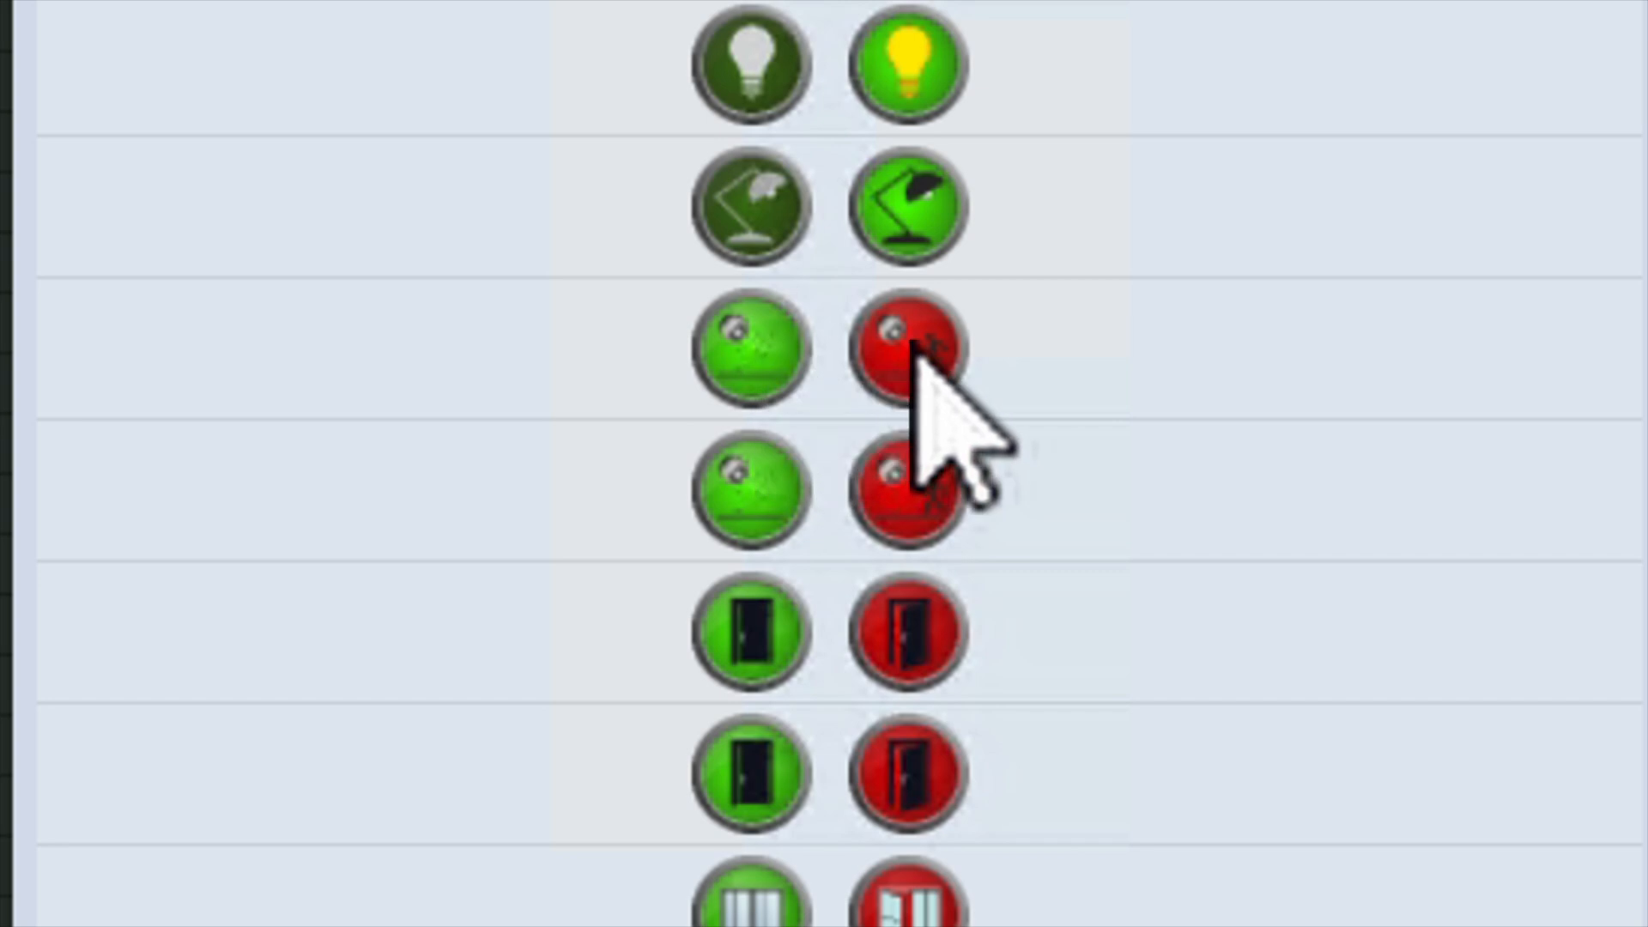
{"action": "scroll", "coordinate": [1064, 403], "scroll_direction": "down", "scroll_amount": 3}
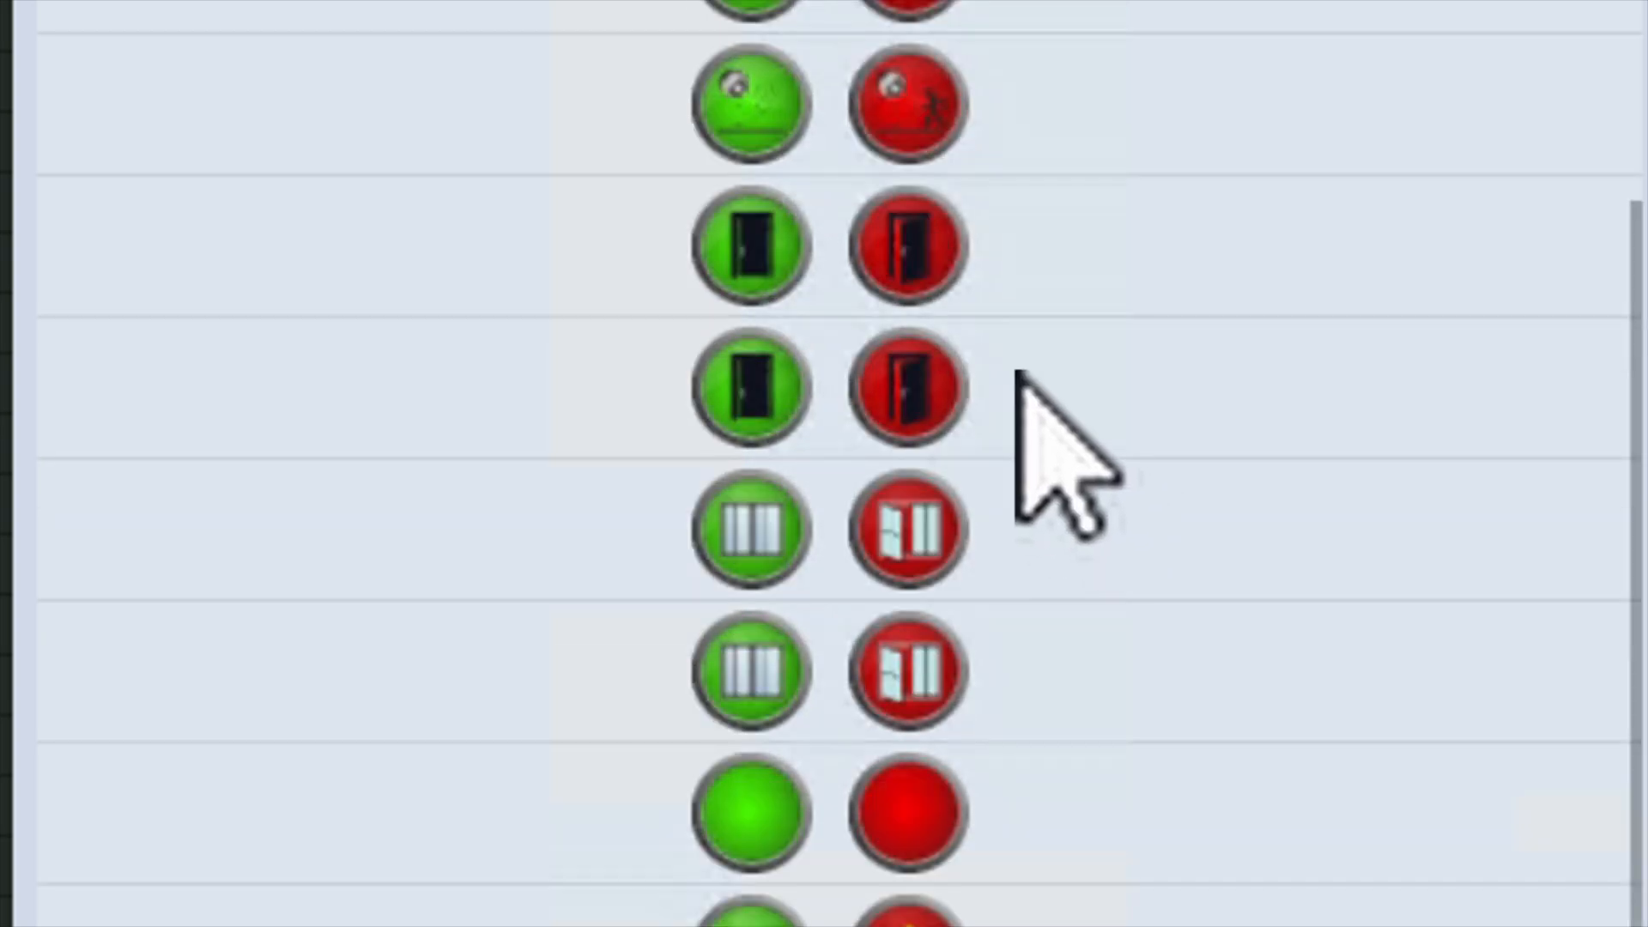
{"action": "scroll", "coordinate": [1015, 378], "scroll_direction": "down", "scroll_amount": 4}
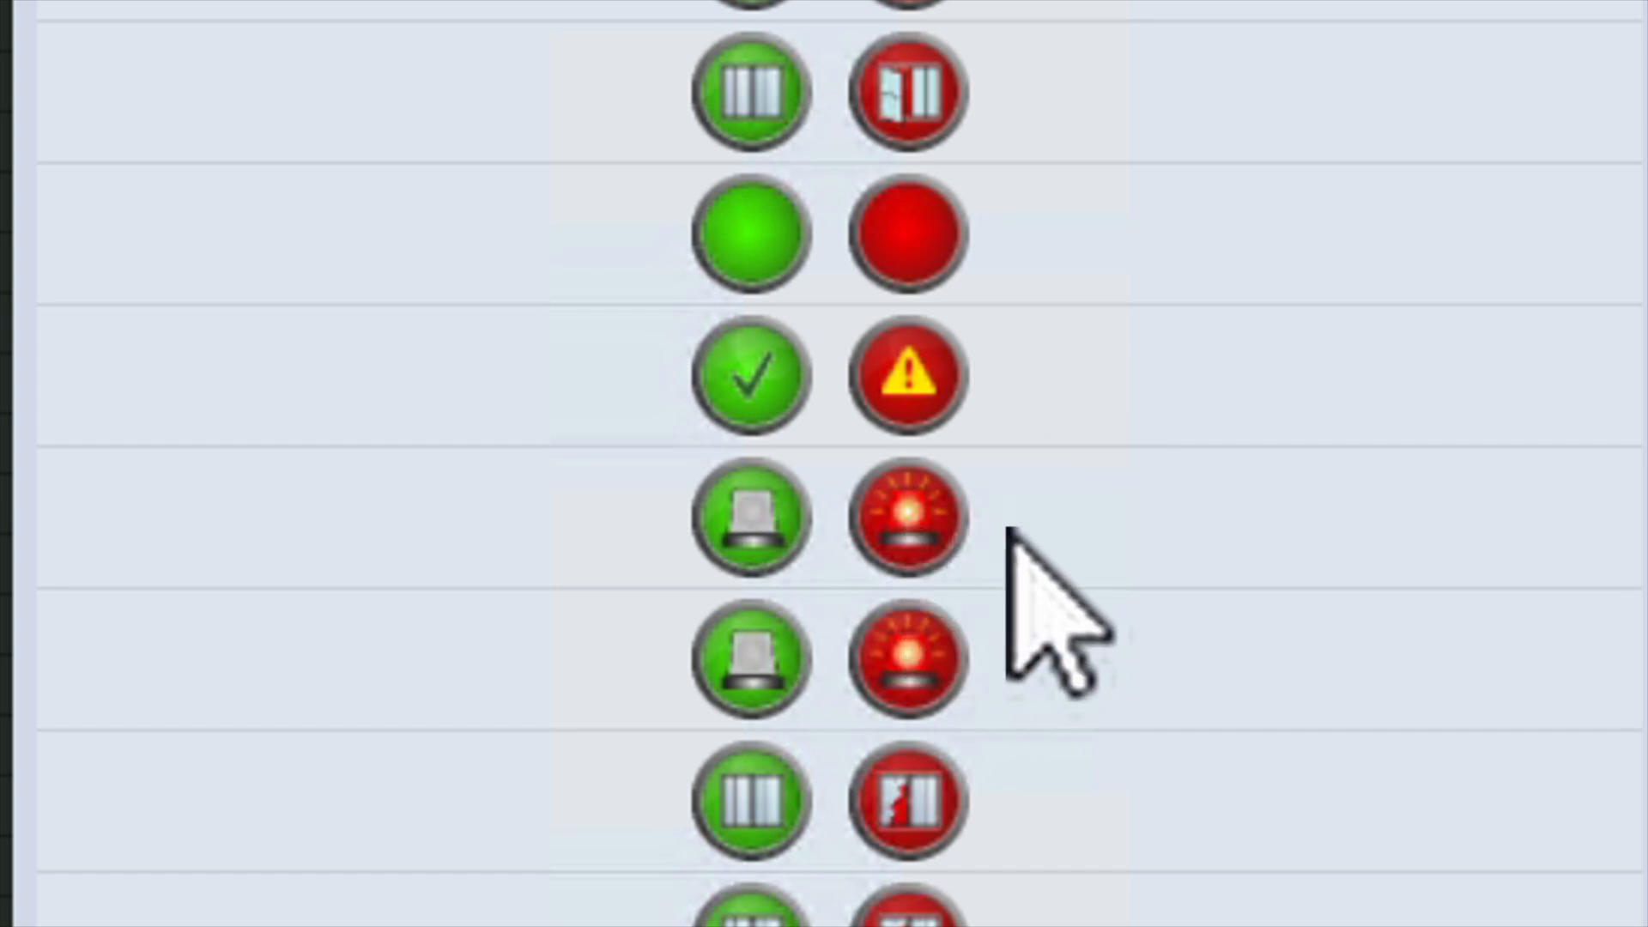
{"action": "scroll", "coordinate": [1013, 523], "scroll_direction": "down", "scroll_amount": 1}
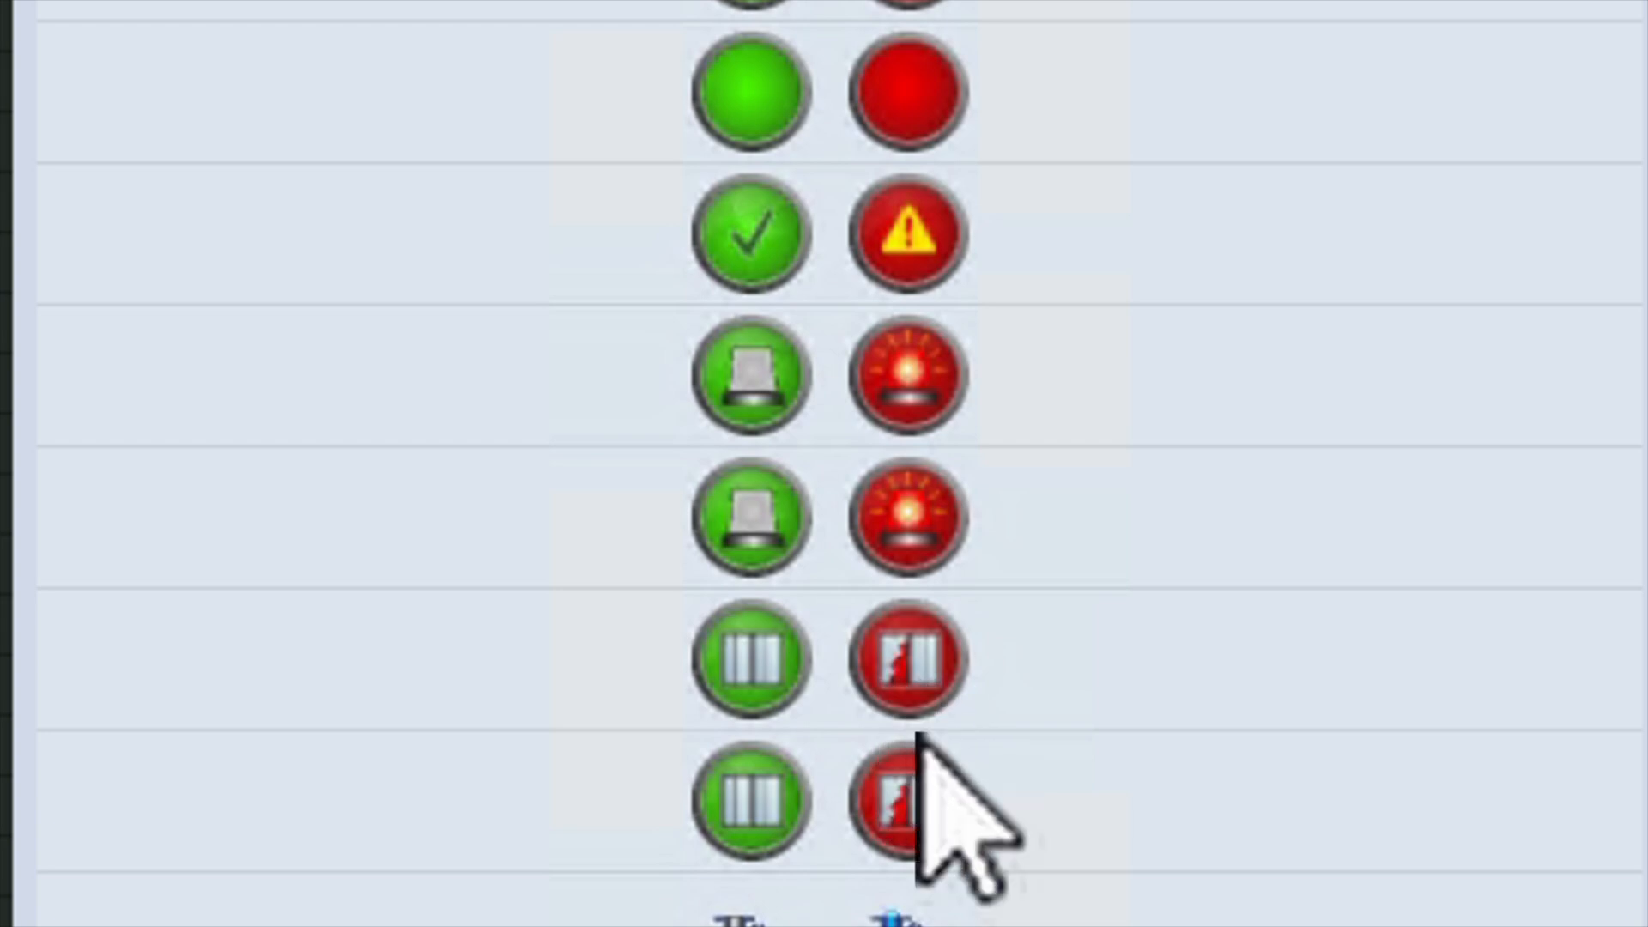
{"action": "scroll", "coordinate": [917, 737], "scroll_direction": "down", "scroll_amount": 5}
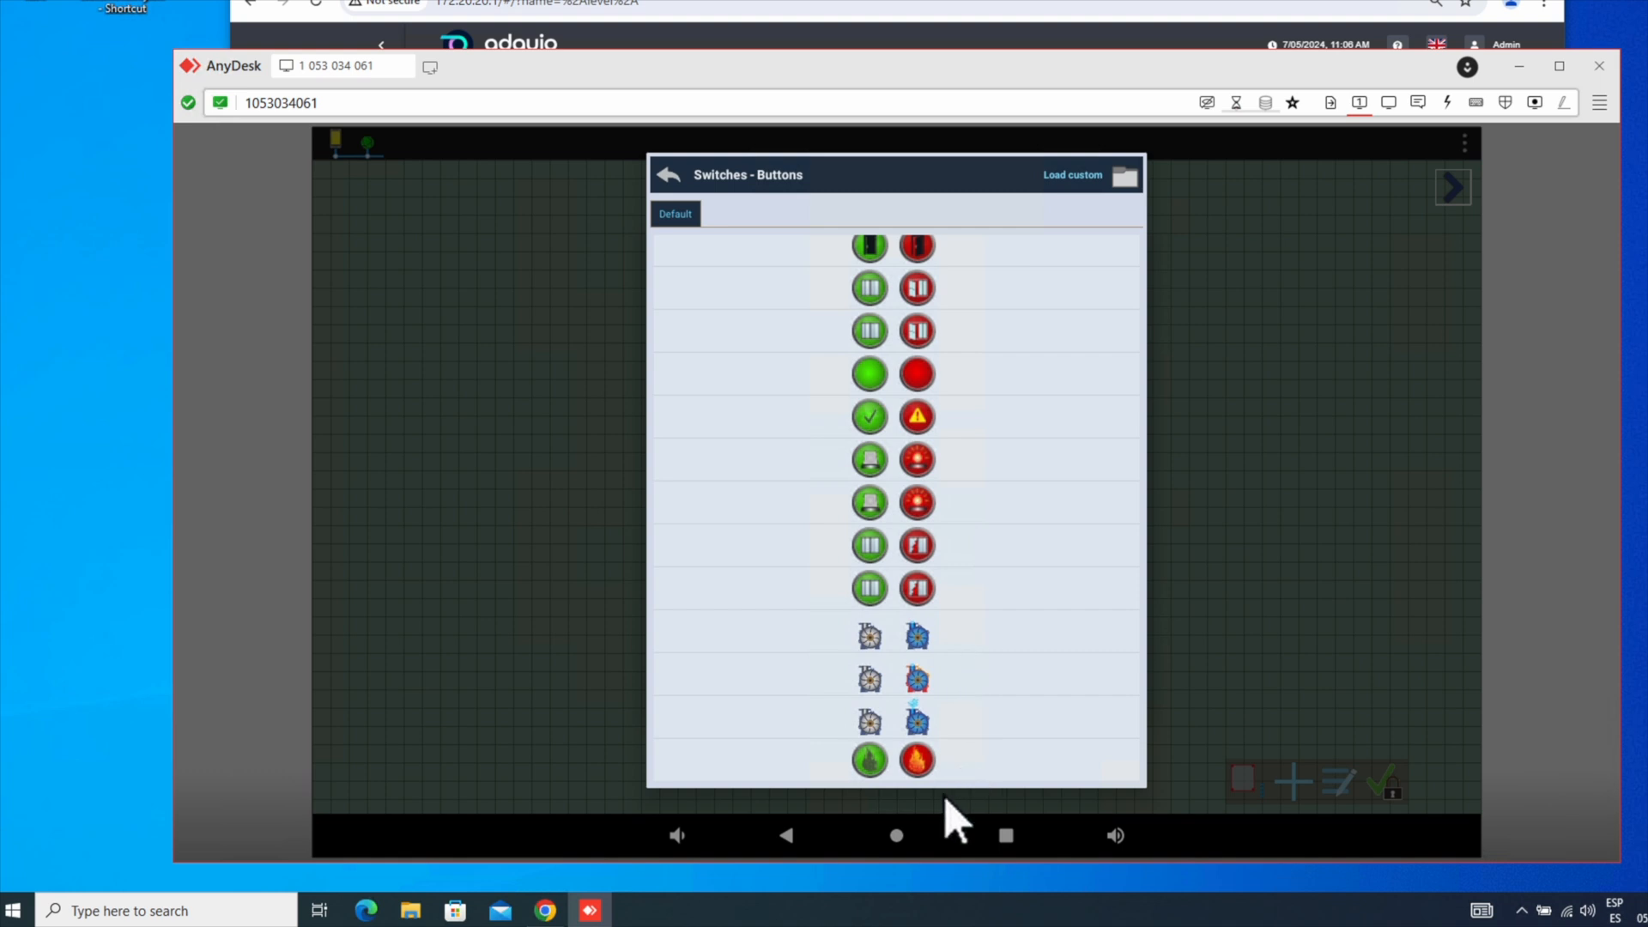
{"action": "scroll", "coordinate": [923, 388], "scroll_direction": "up", "scroll_amount": 6}
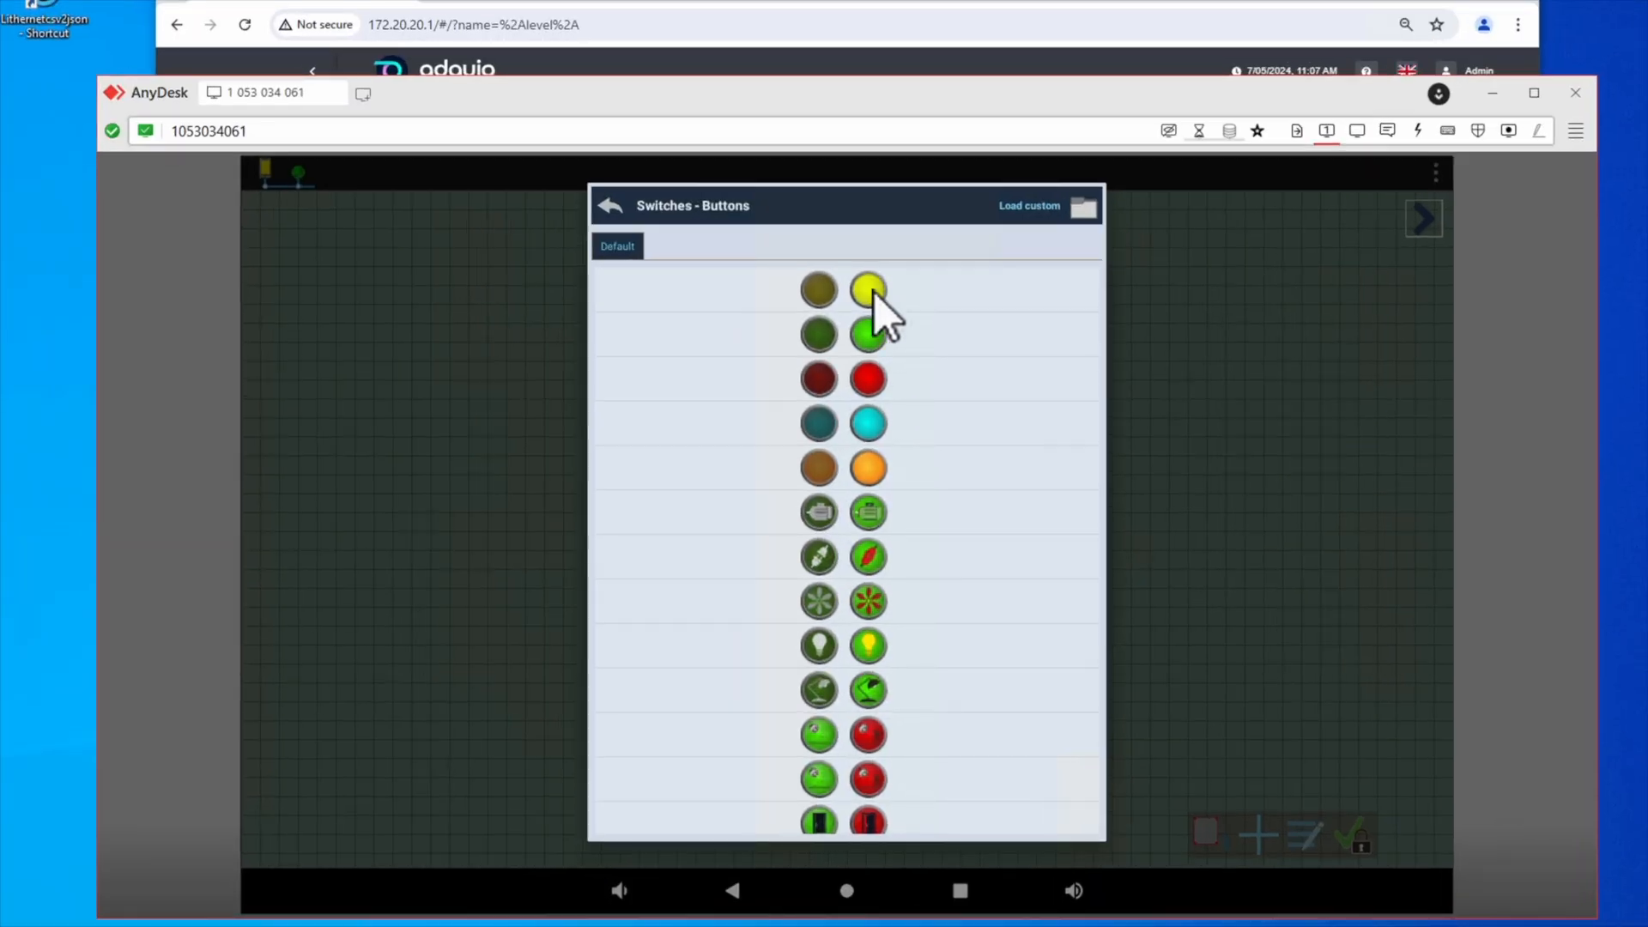
Choose the yellow round LED image set, set the size to 40 and save the widget
{"action": "left_click", "coordinate": [867, 290]}
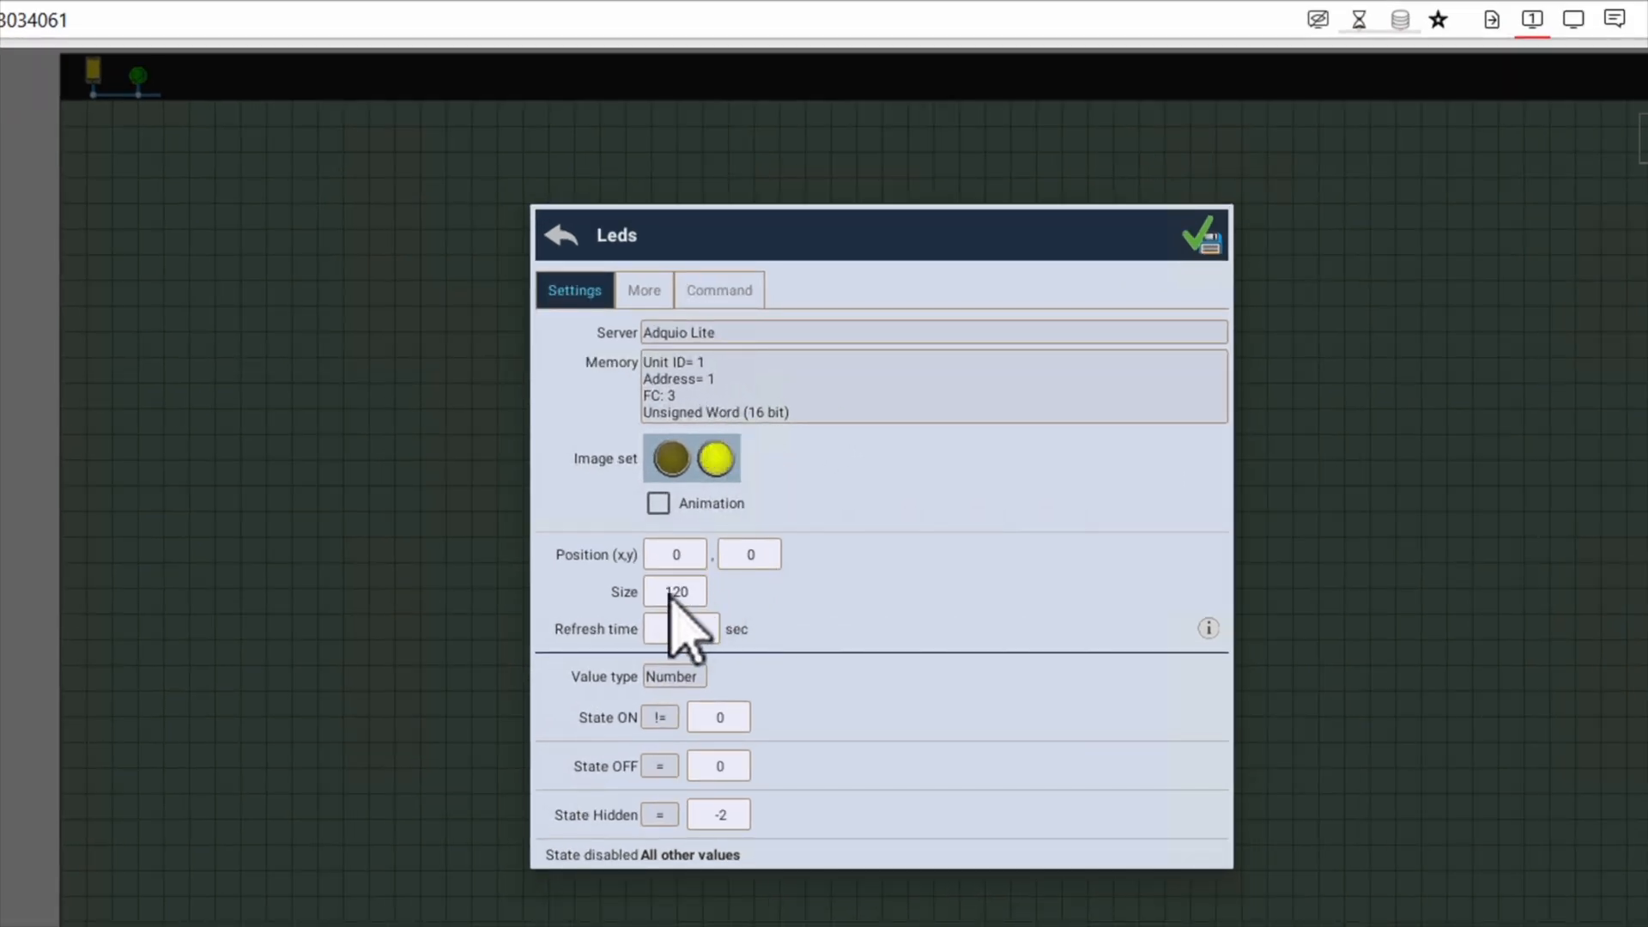
{"action": "left_click", "coordinate": [678, 592]}
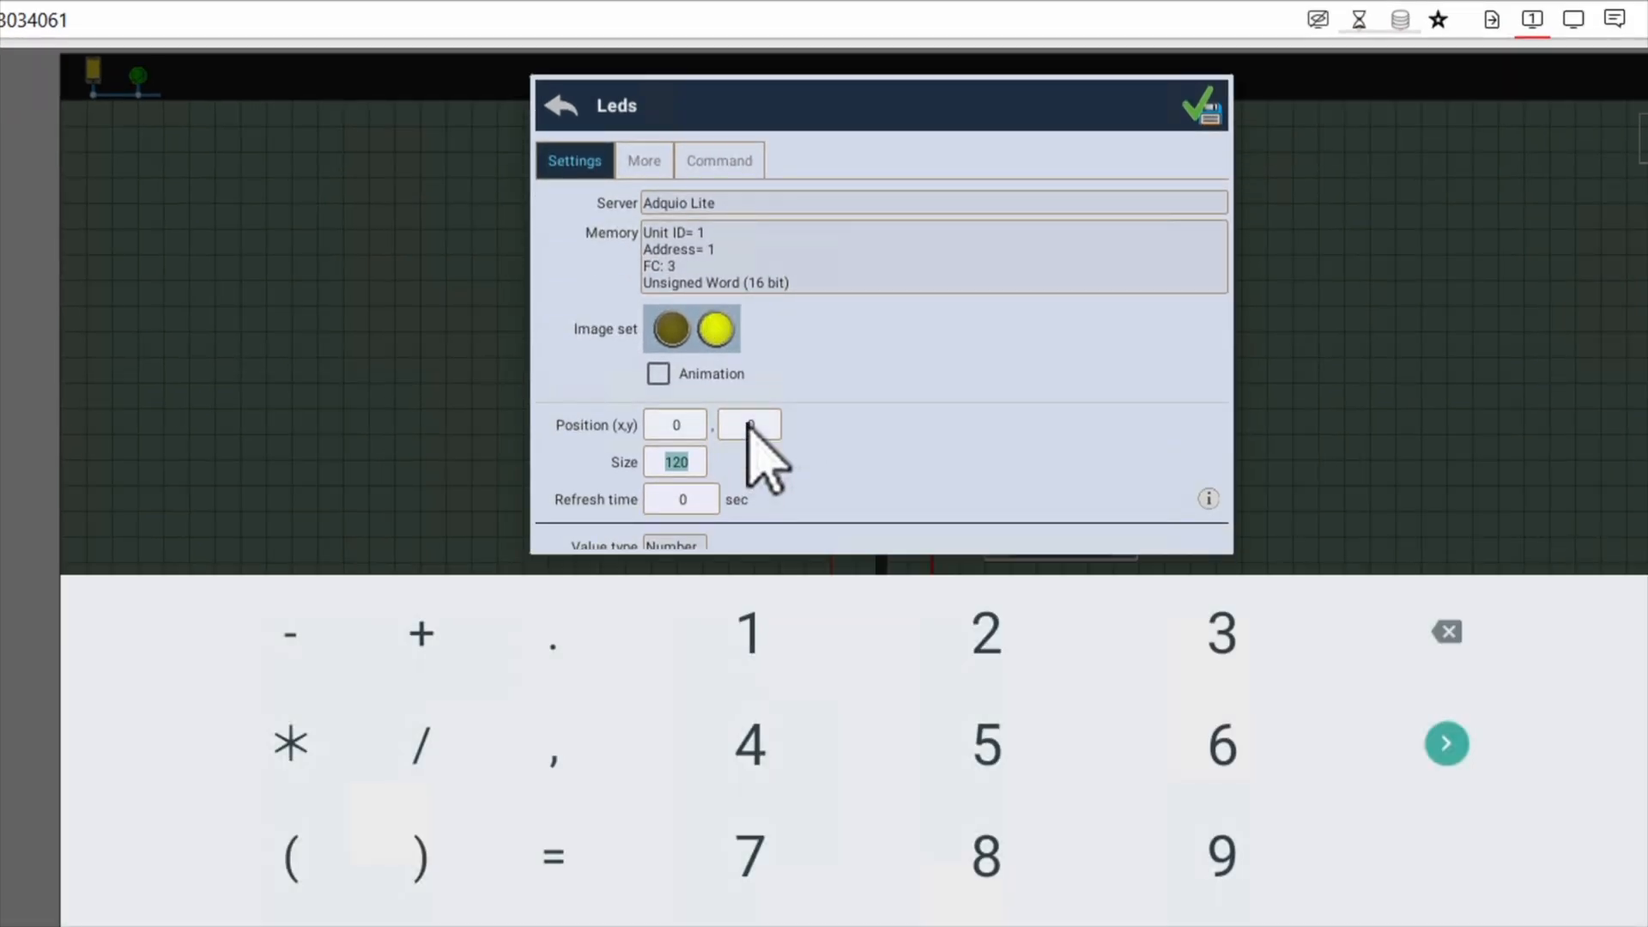
{"action": "type", "text": "40"}
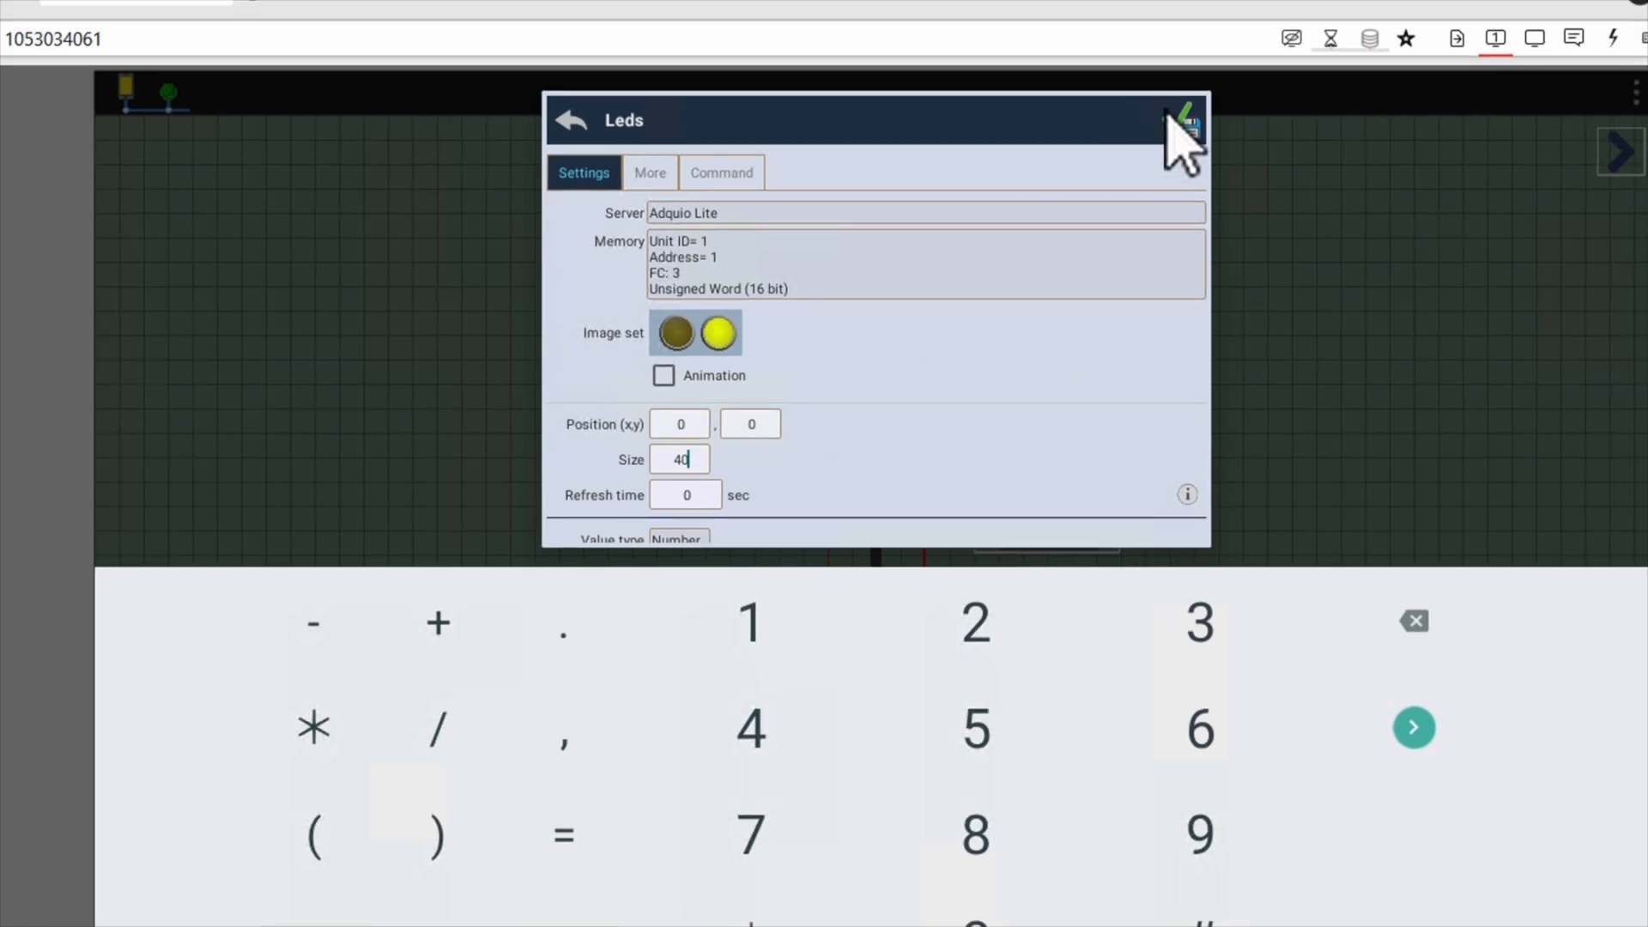
{"action": "left_click", "coordinate": [1184, 137]}
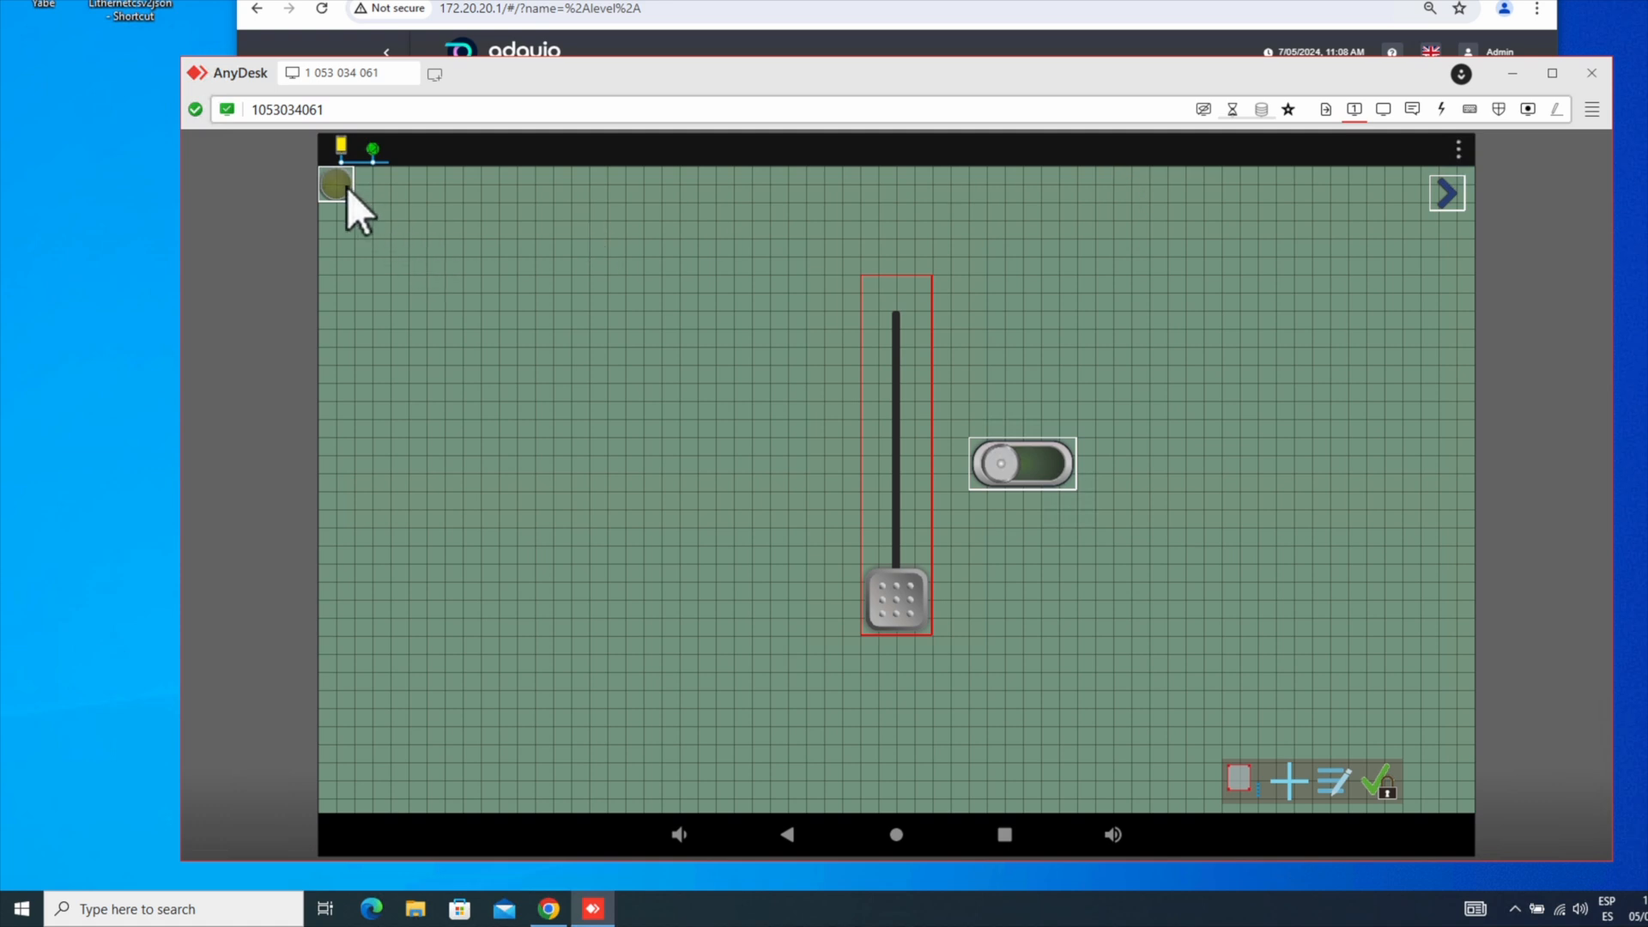
Place the LED just above the toggle switch, and test it outside edit mode by toggling the switch repeatedly
{"action": "left_click_drag", "start_coordinate": [333, 177], "coordinate": [985, 396]}
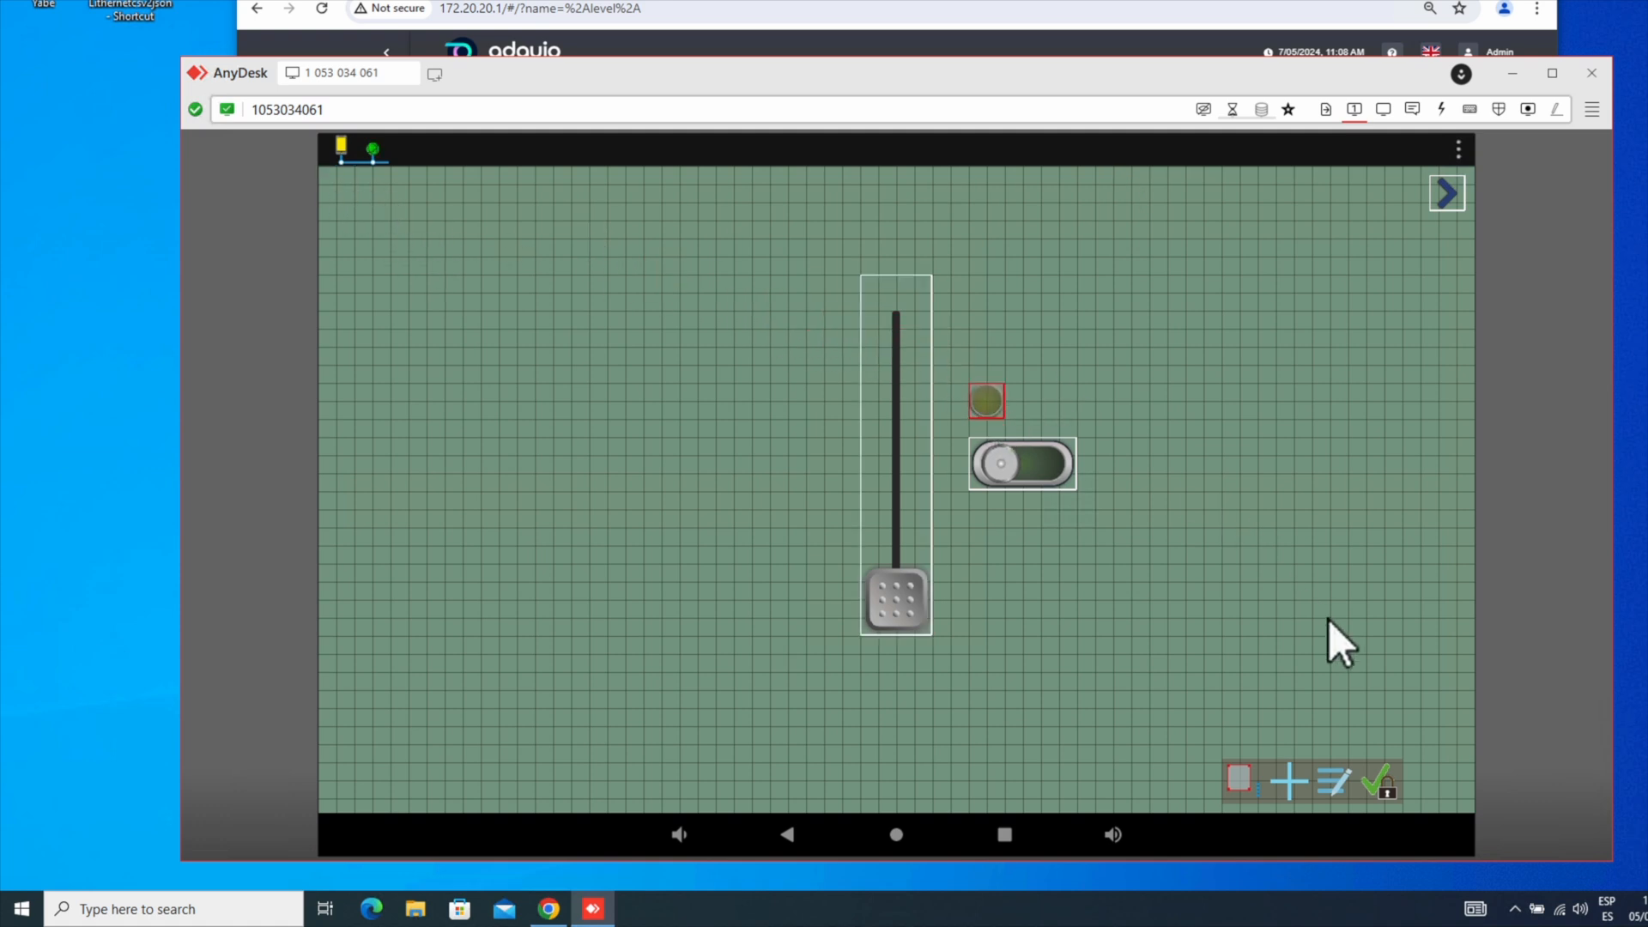
{"action": "left_click", "coordinate": [1378, 780]}
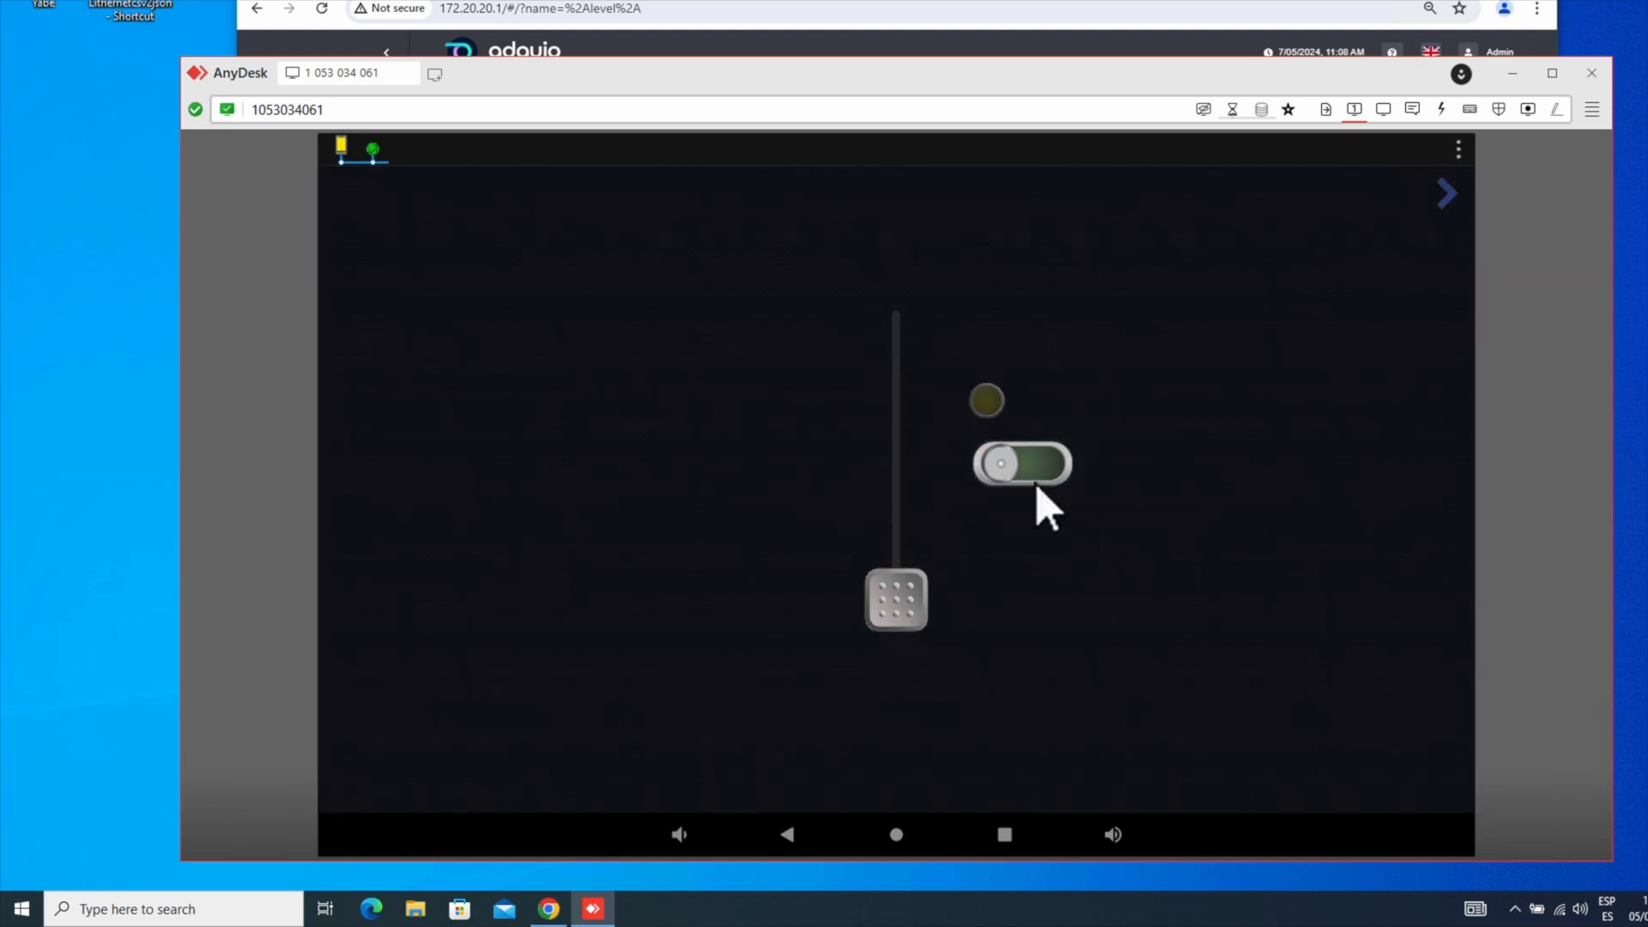
{"action": "left_click", "coordinate": [1034, 457]}
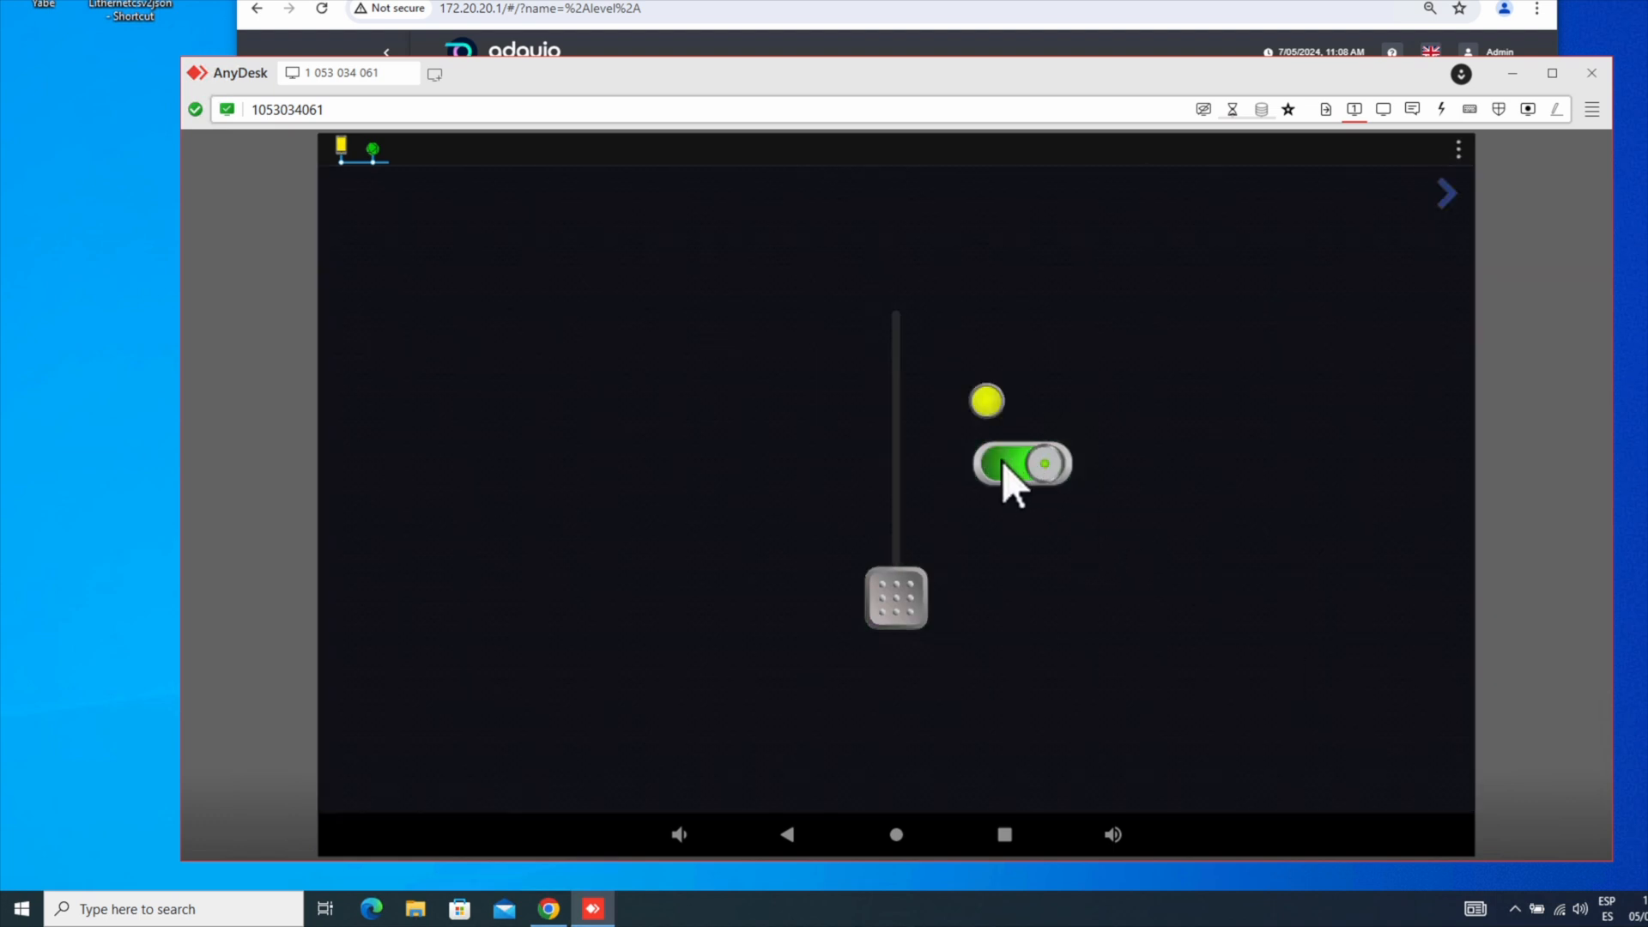
{"action": "left_click", "coordinate": [1004, 463]}
{"action": "left_click", "coordinate": [1052, 464]}
{"action": "left_click", "coordinate": [998, 463]}
{"action": "left_click", "coordinate": [1044, 470]}
Return the panel to editing, try shifting the LED on the coarse grid, and set the grid size to 5
{"action": "left_click", "coordinate": [1457, 147]}
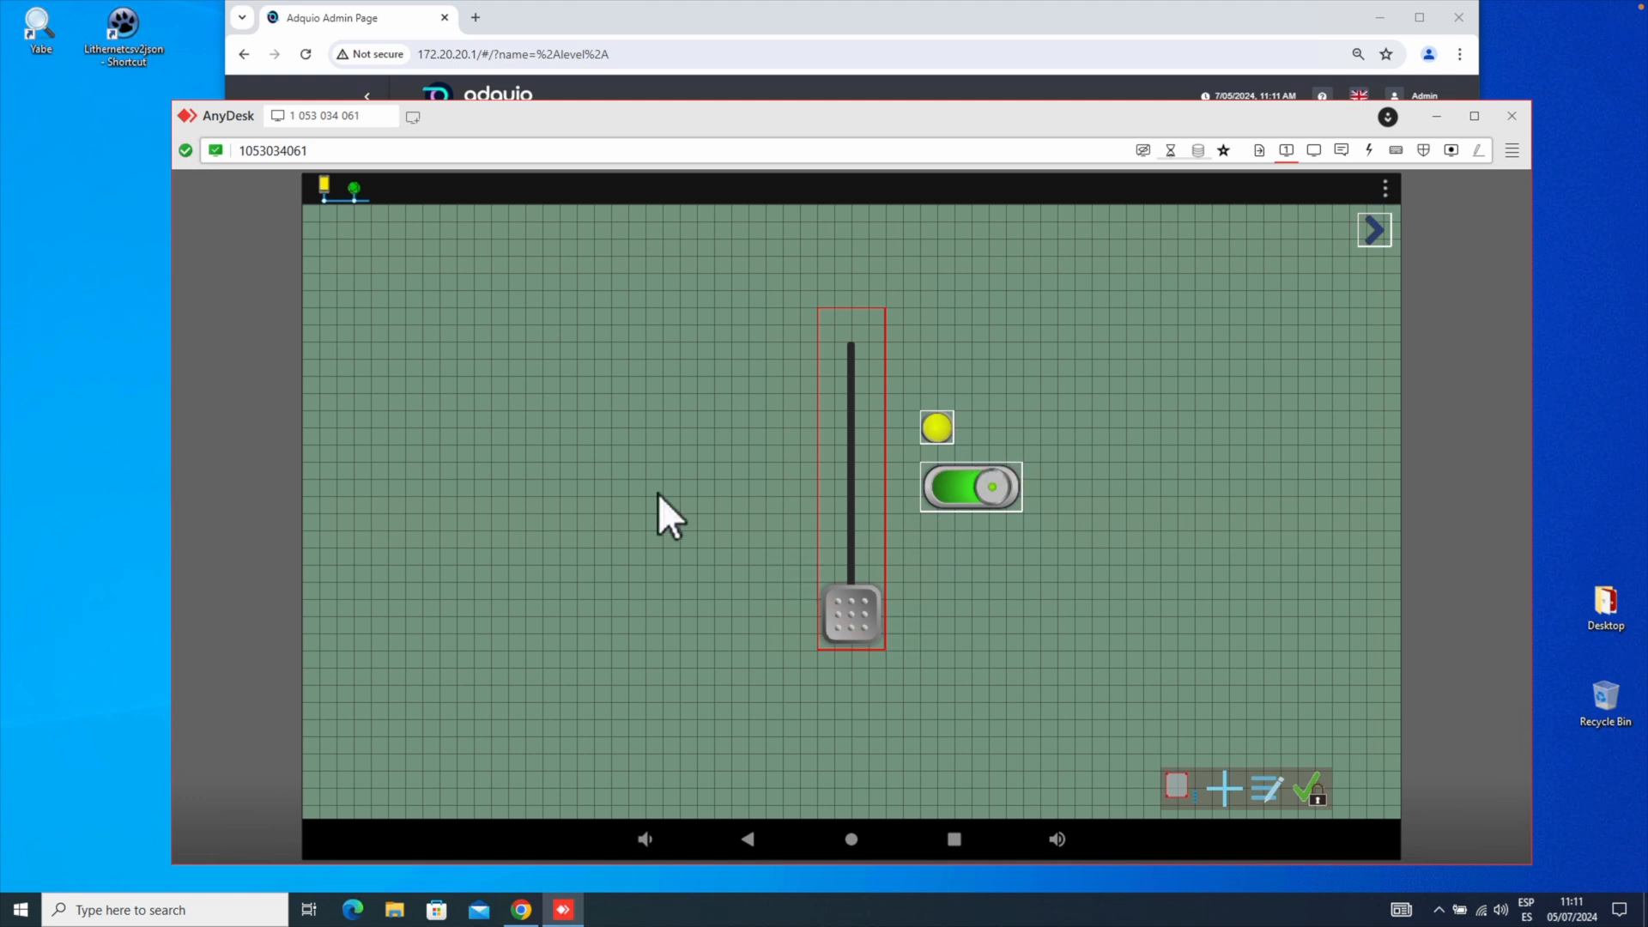
{"action": "left_click_drag", "start_coordinate": [936, 424], "coordinate": [966, 425]}
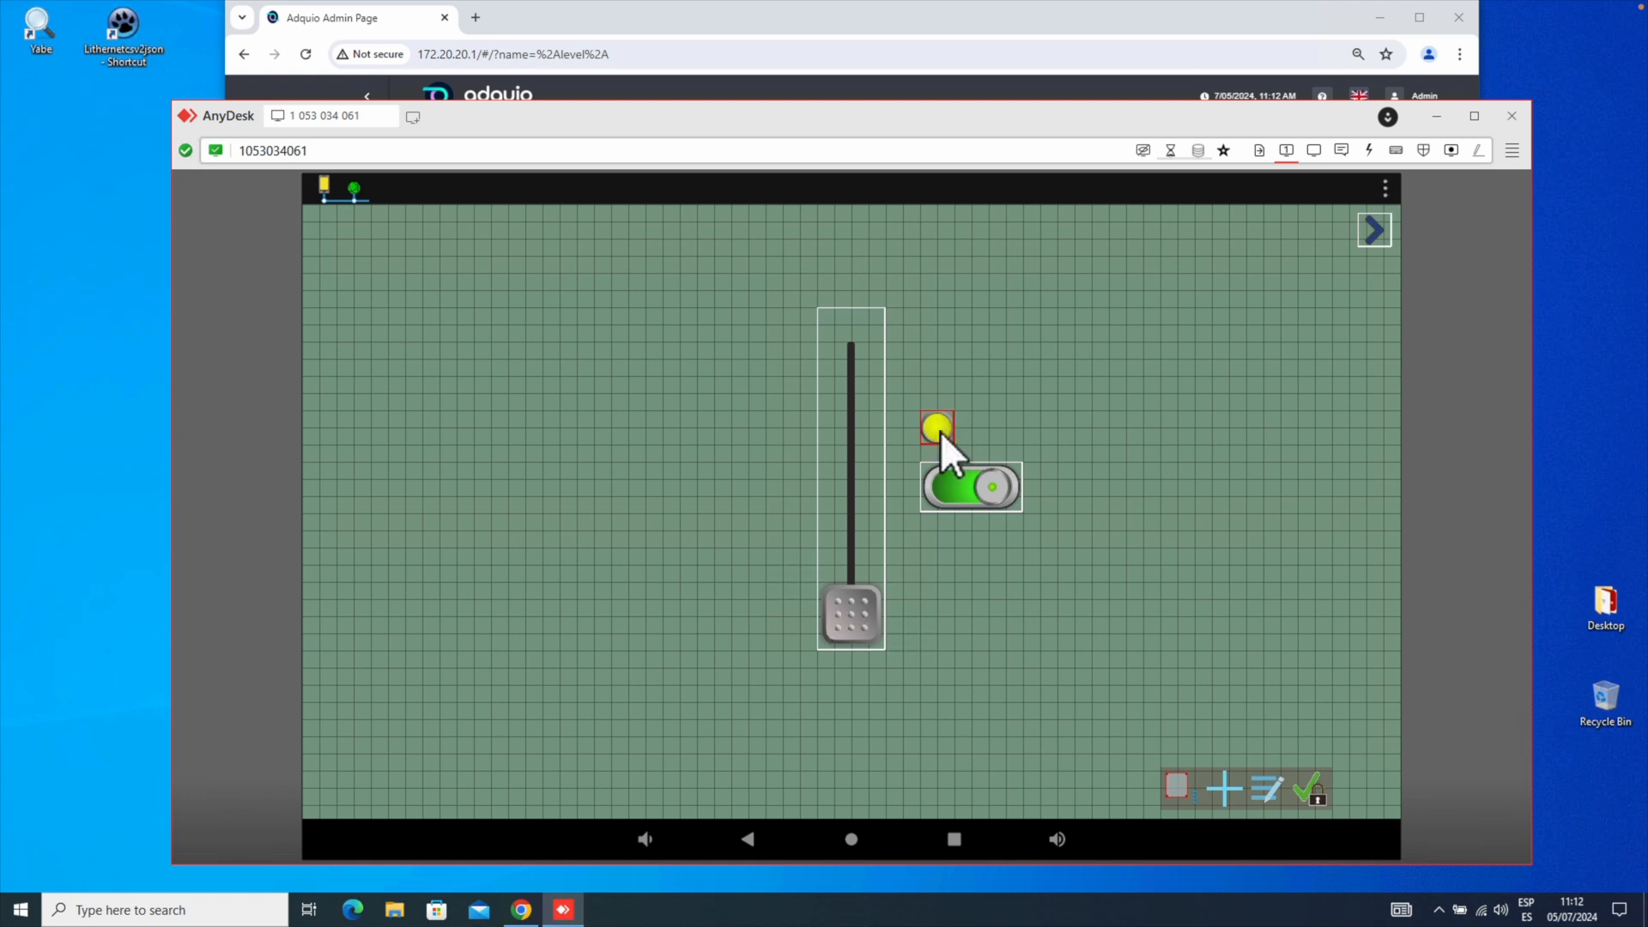
{"action": "left_click", "coordinate": [1260, 786]}
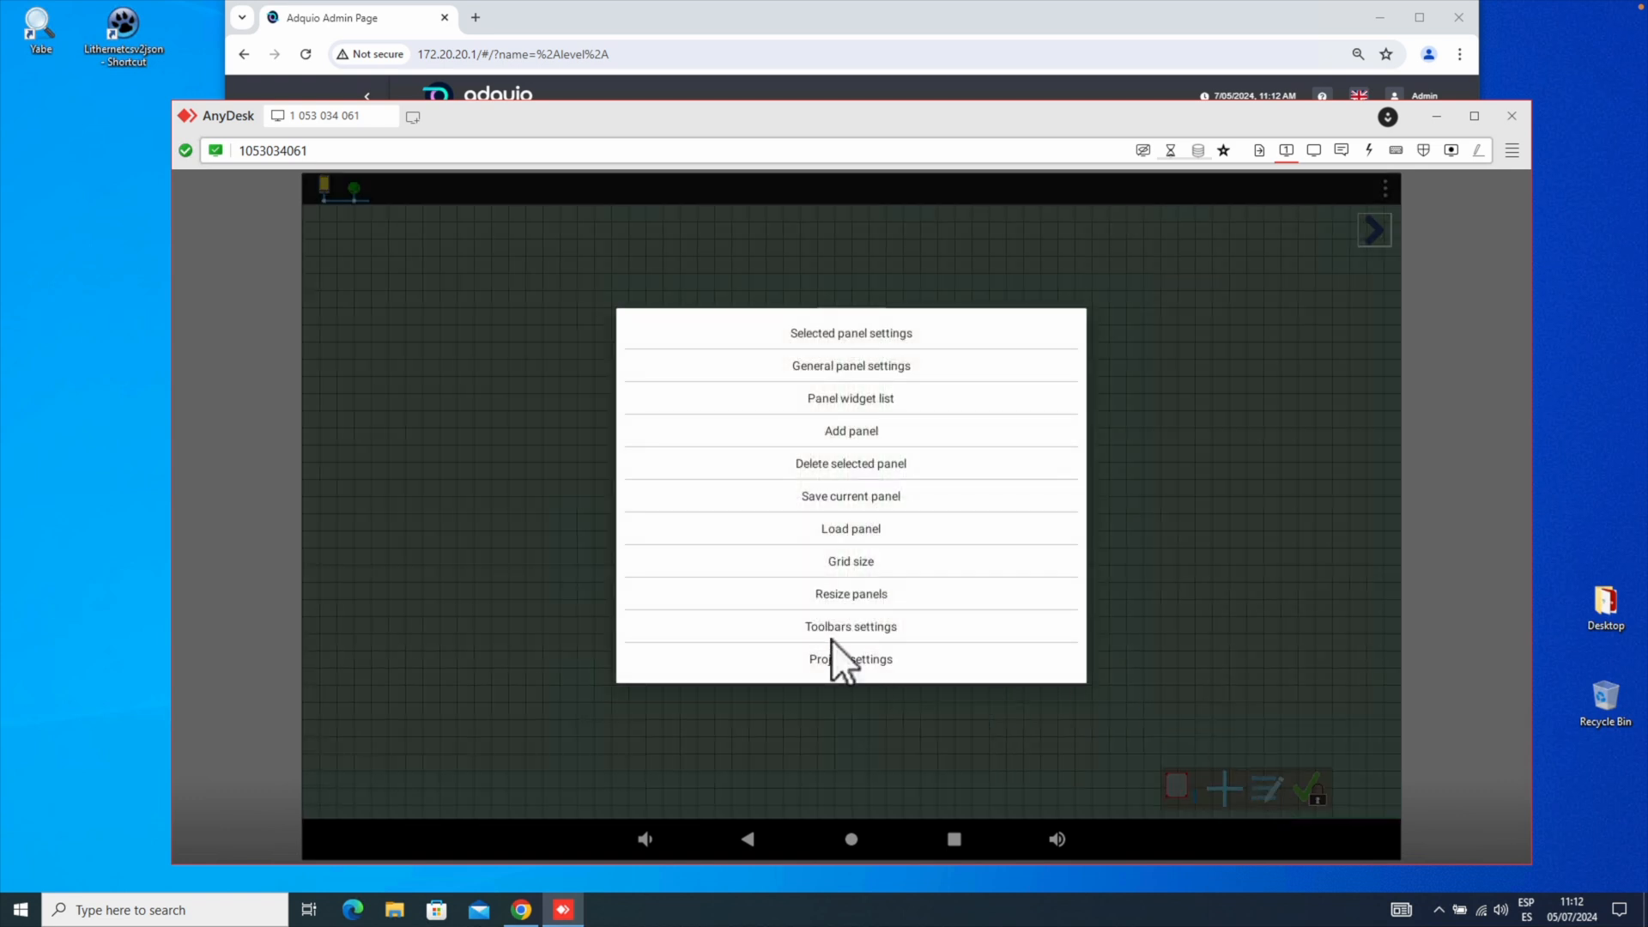
{"action": "left_click", "coordinate": [843, 563]}
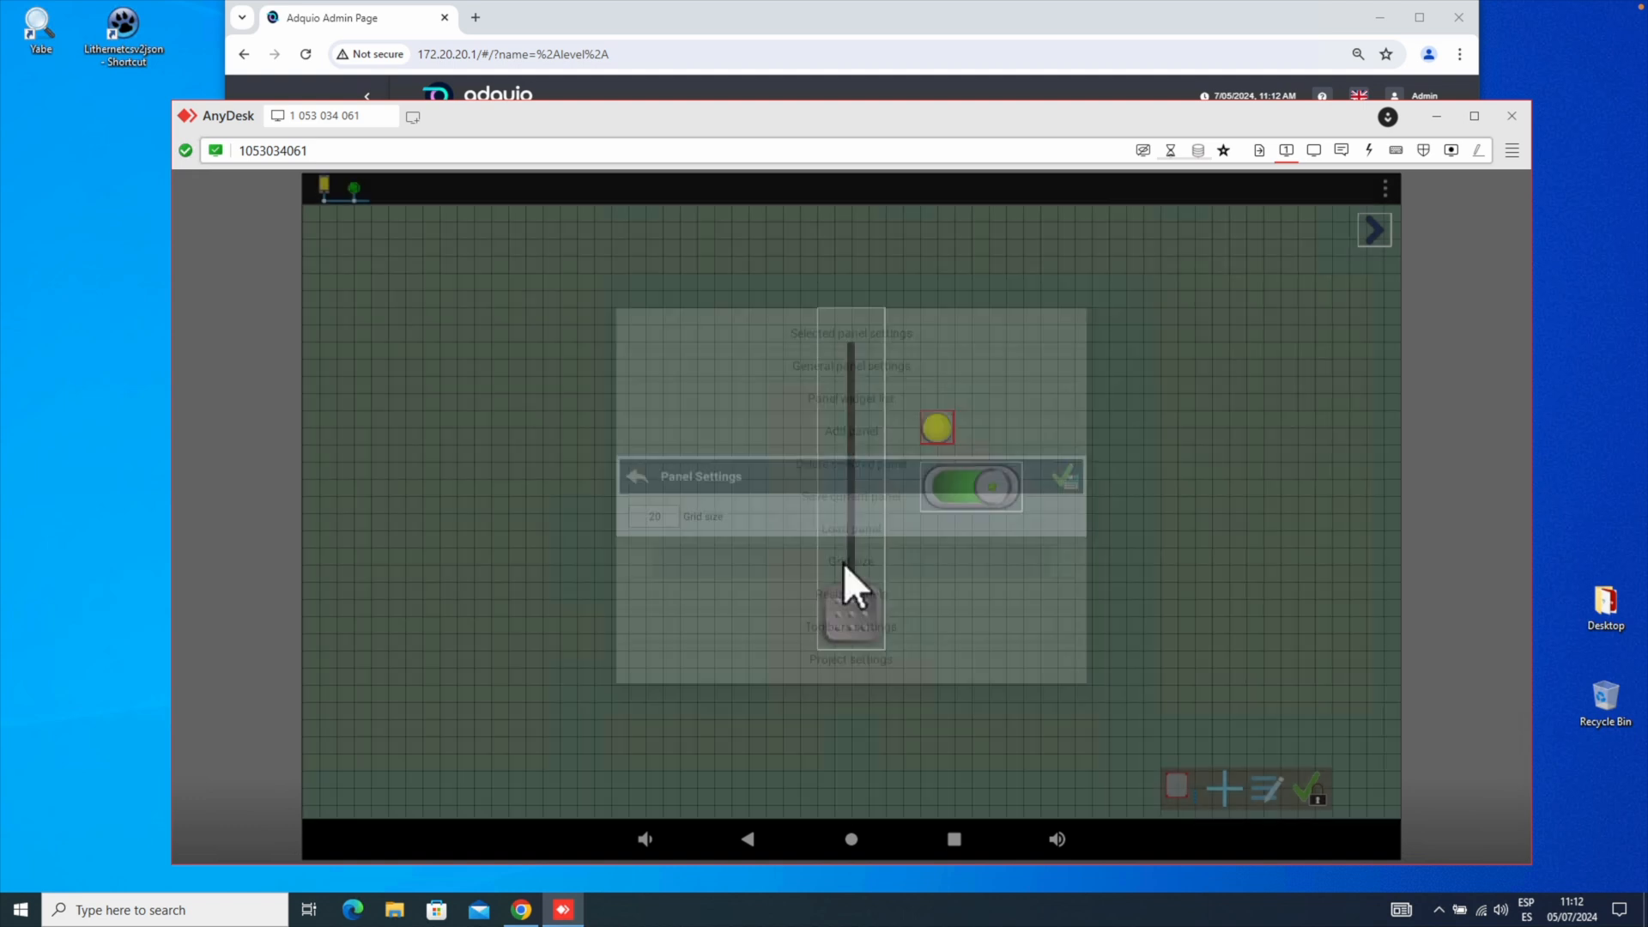
{"action": "left_click", "coordinate": [662, 510]}
{"action": "type", "text": "5"}
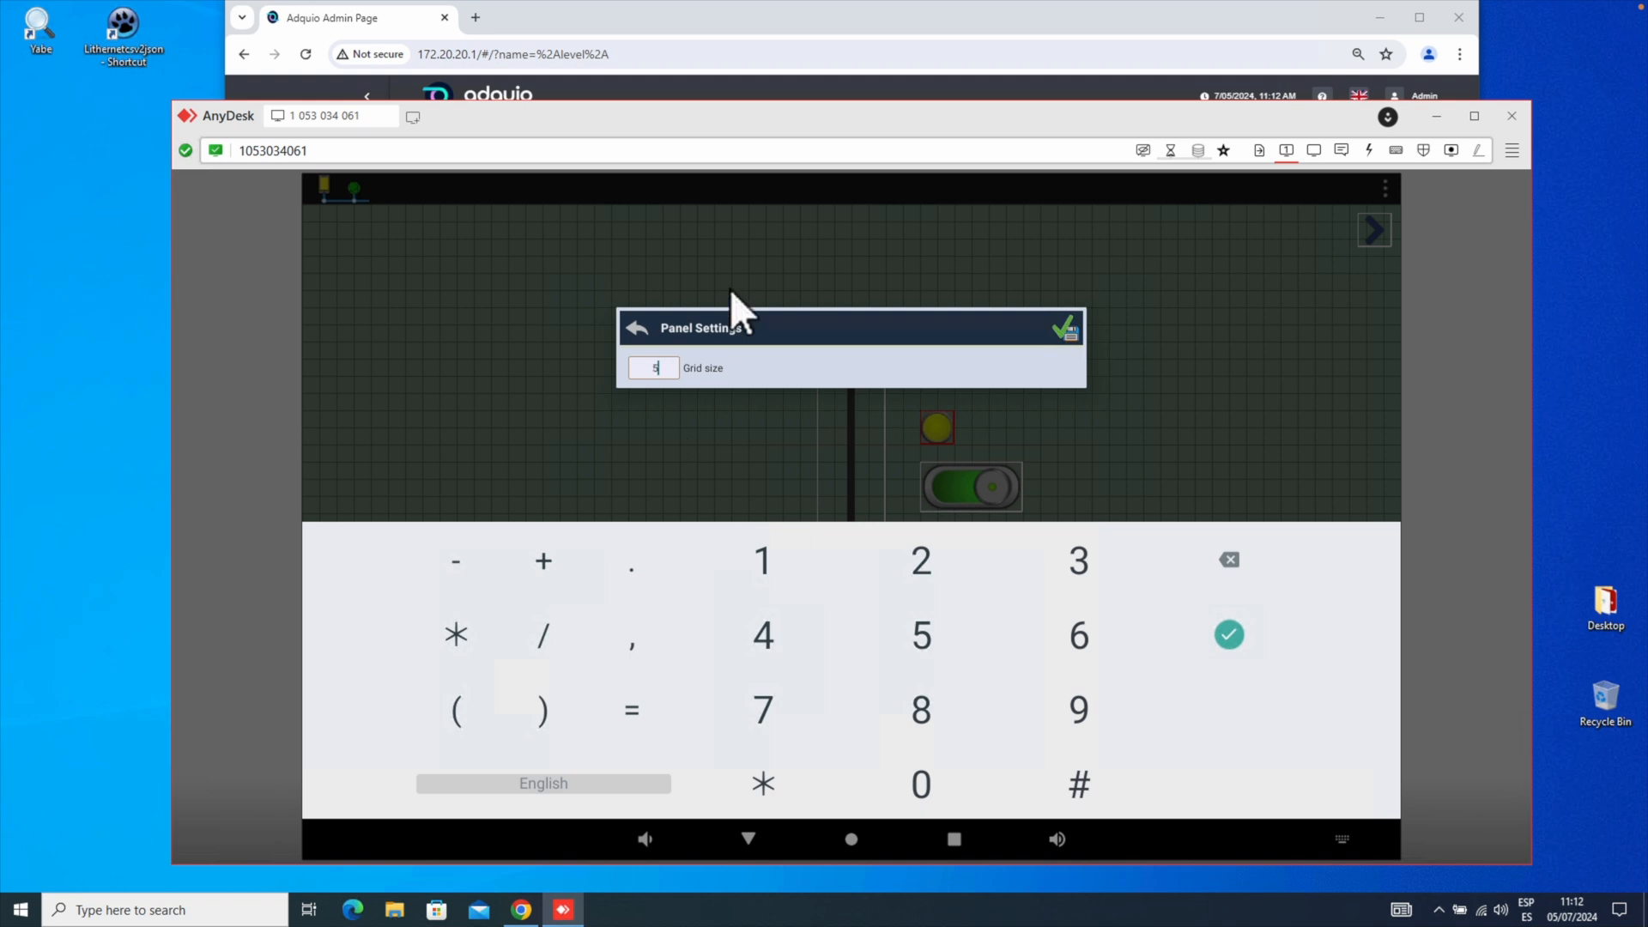
{"action": "left_click", "coordinate": [1063, 325]}
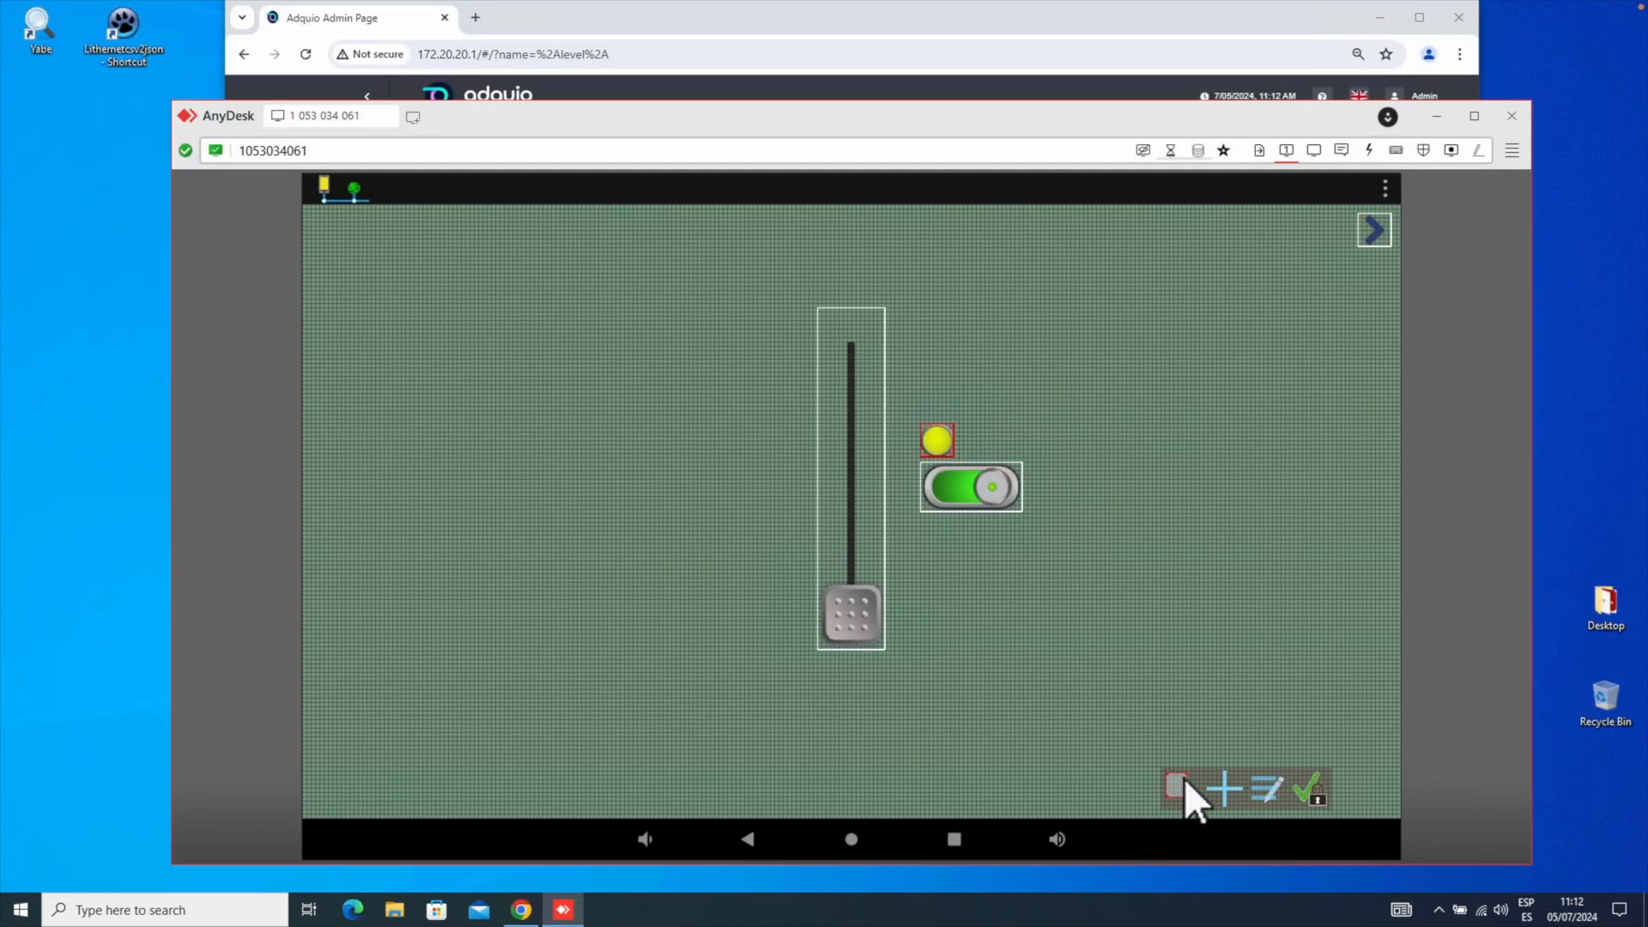
Add a Switches - Buttons widget to the panel and open its image set choices
{"action": "left_click", "coordinate": [1223, 786]}
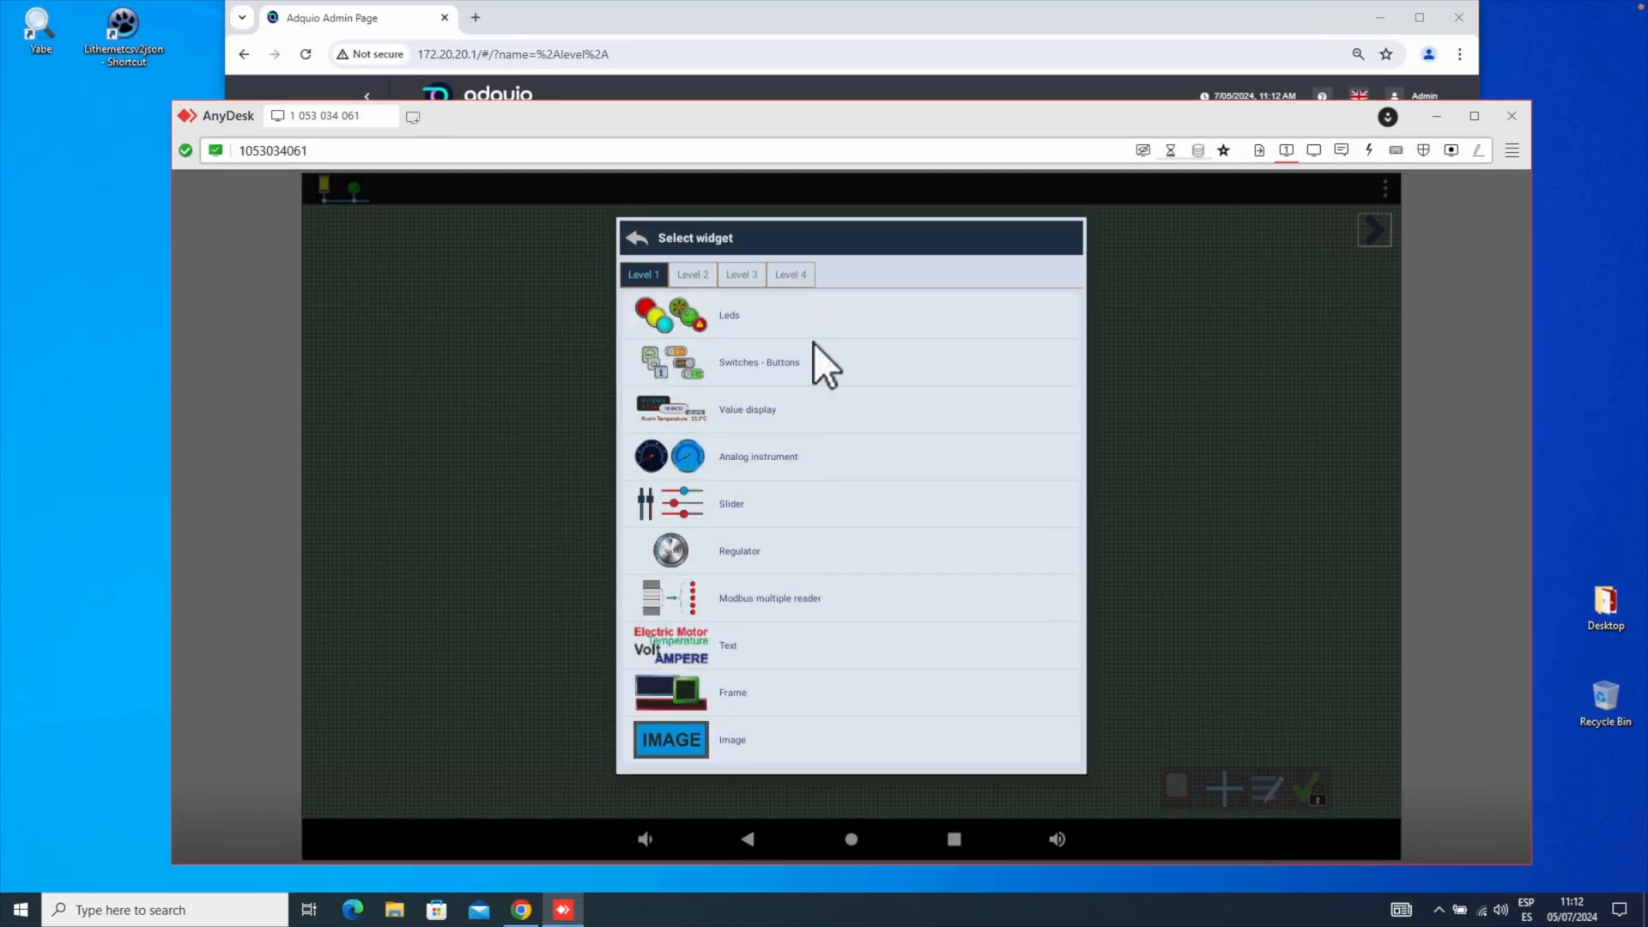
{"action": "left_click", "coordinate": [754, 361]}
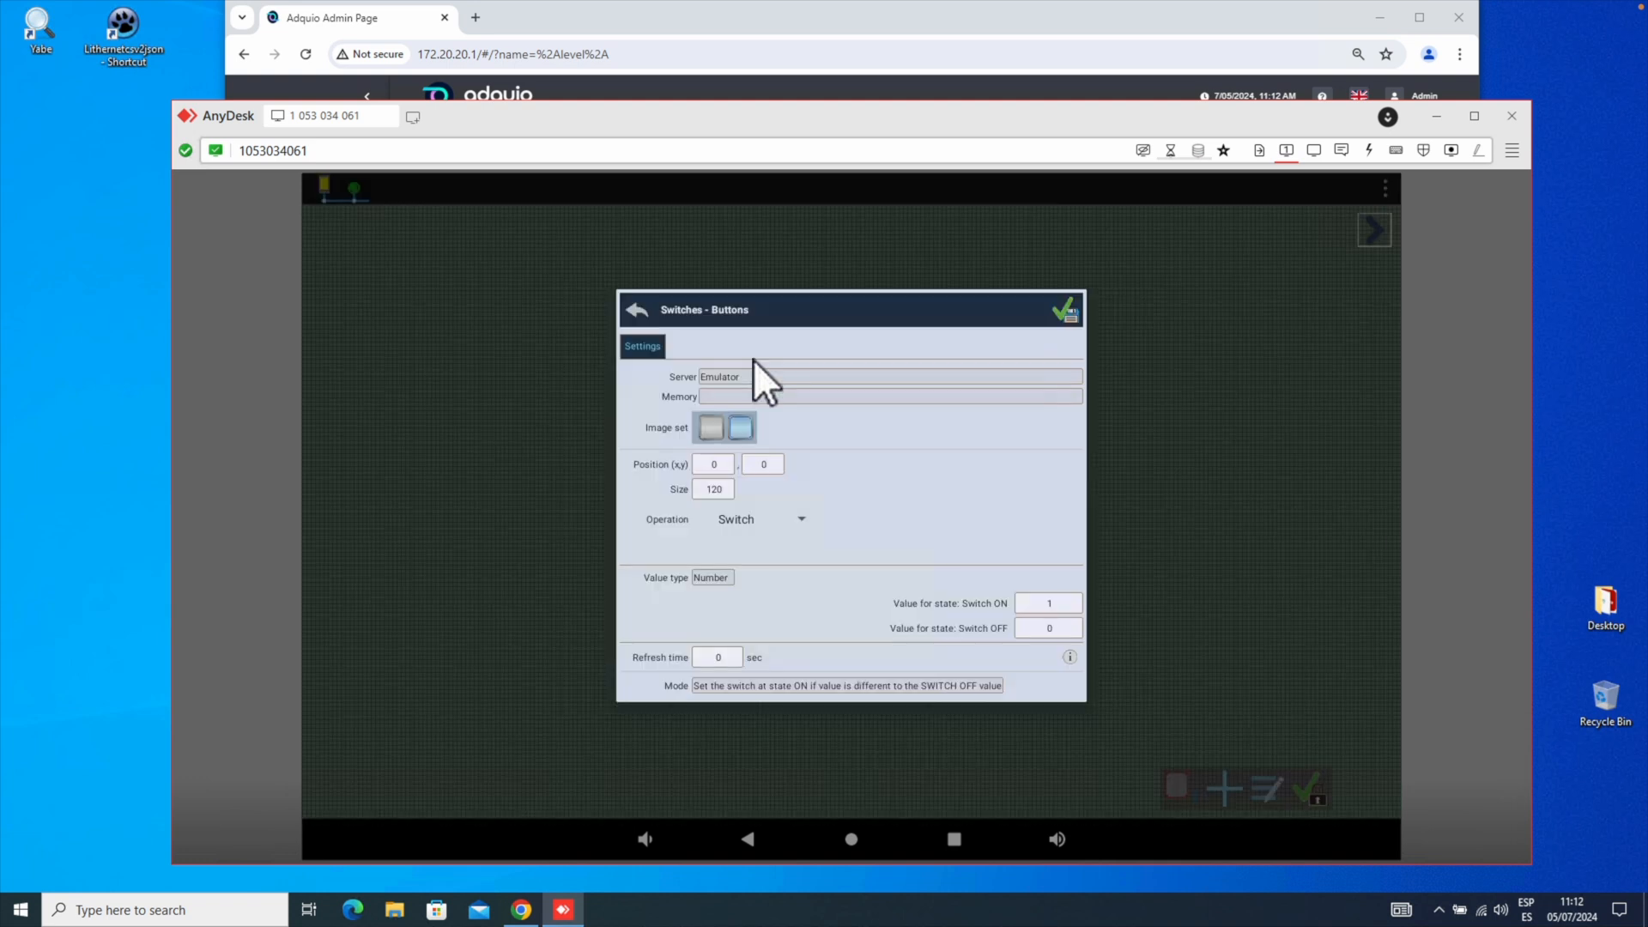
{"action": "left_click", "coordinate": [739, 427]}
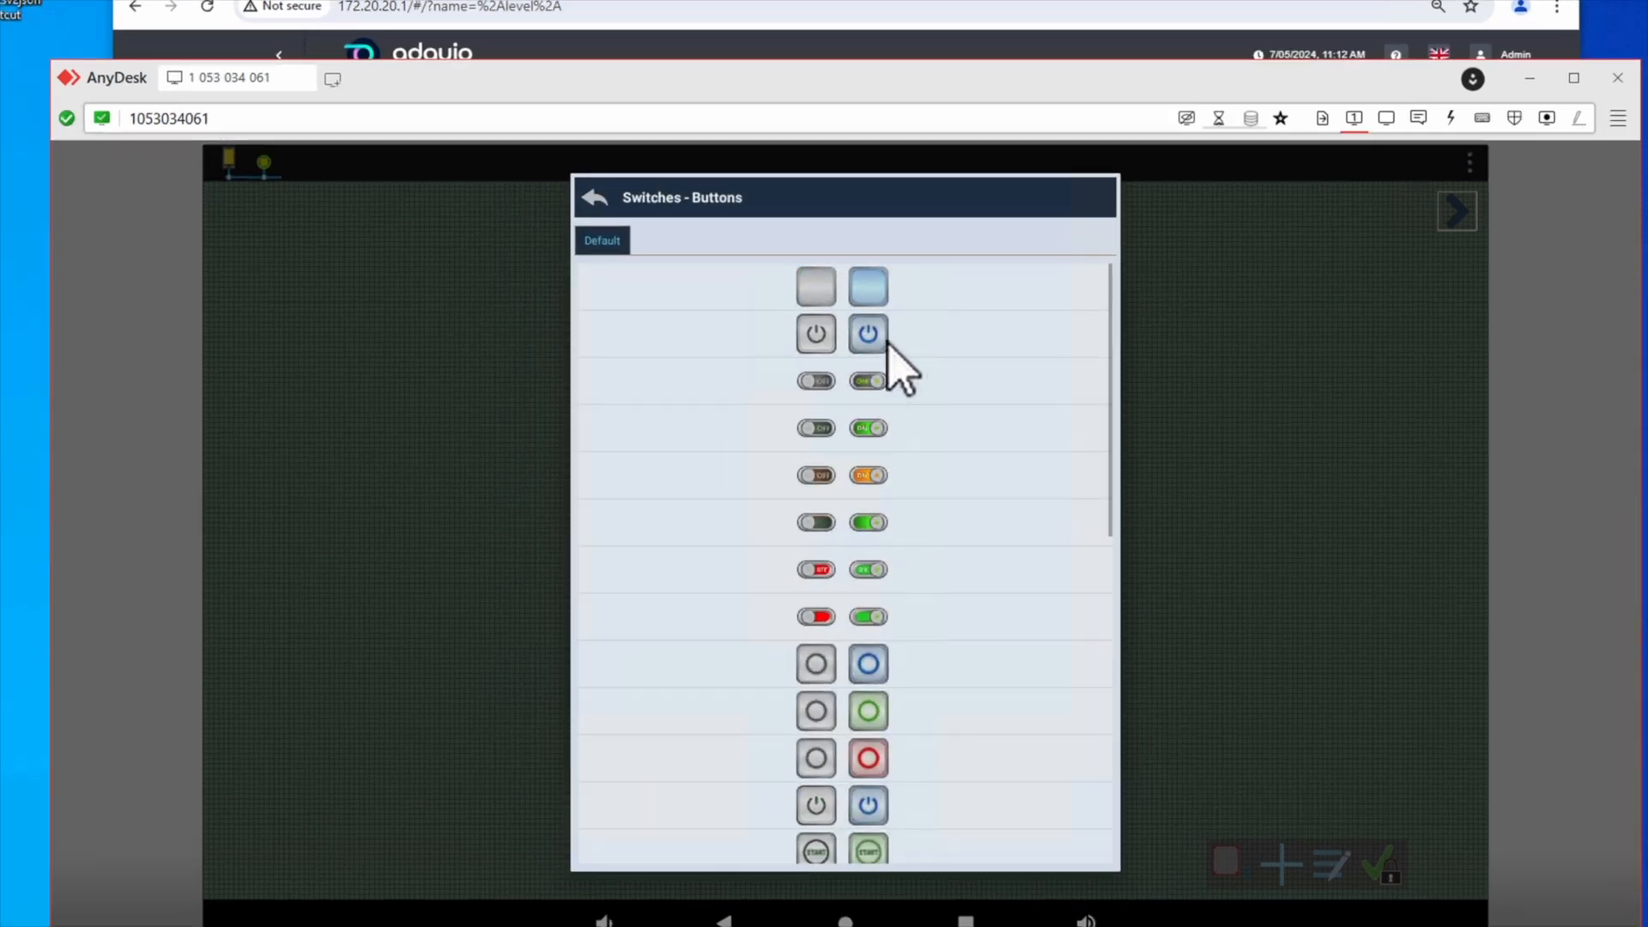
Examine the available switch and button image sets, including the toggles, power, start and stop buttons, arrows and keys
{"action": "scroll", "coordinate": [883, 450], "scroll_direction": "down", "scroll_amount": 3}
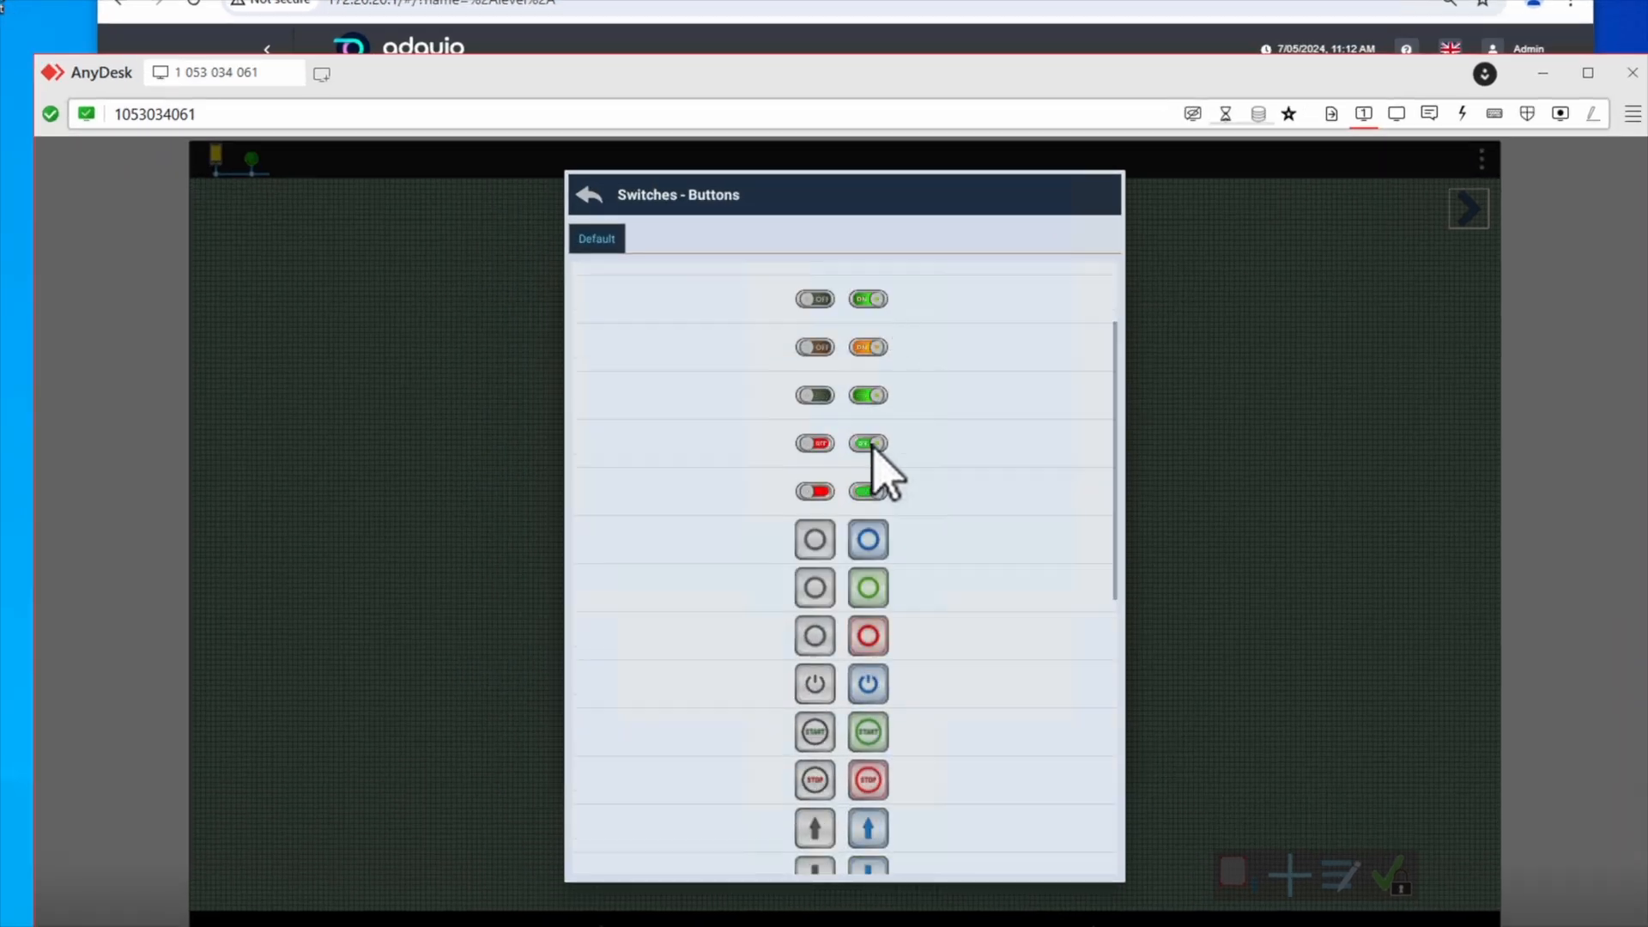
{"action": "scroll", "coordinate": [873, 444], "scroll_direction": "down", "scroll_amount": 8}
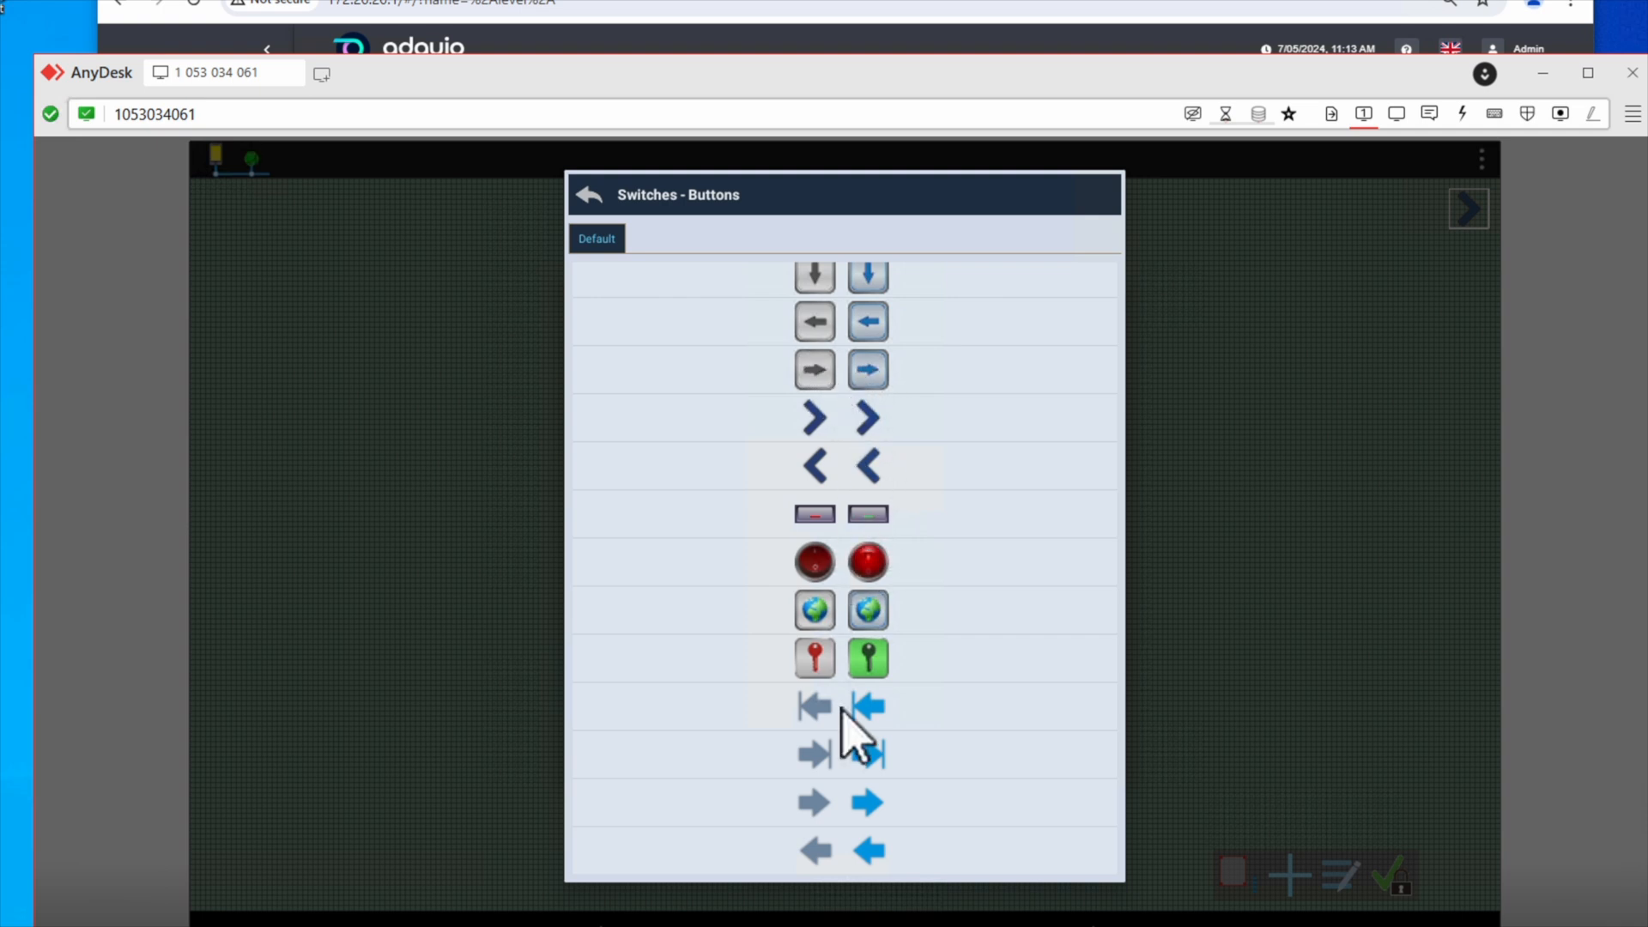
{"action": "scroll", "coordinate": [858, 369], "scroll_direction": "down", "scroll_amount": 10}
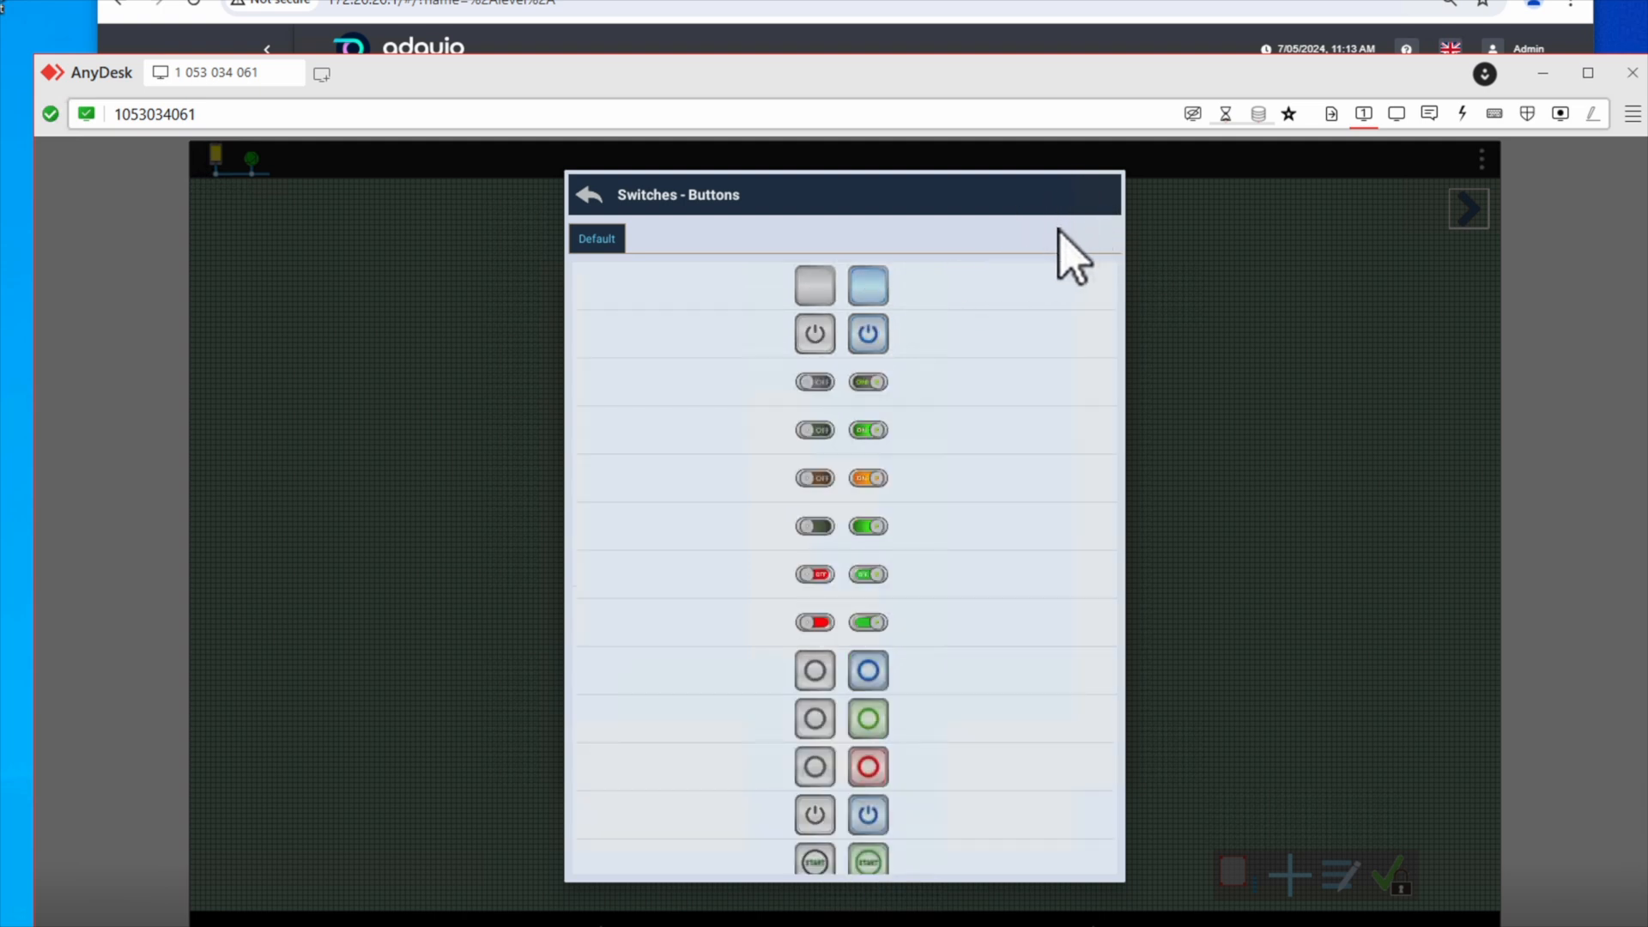
{"action": "scroll", "coordinate": [853, 386], "scroll_direction": "down", "scroll_amount": 3}
{"action": "scroll", "coordinate": [852, 377], "scroll_direction": "down", "scroll_amount": 8}
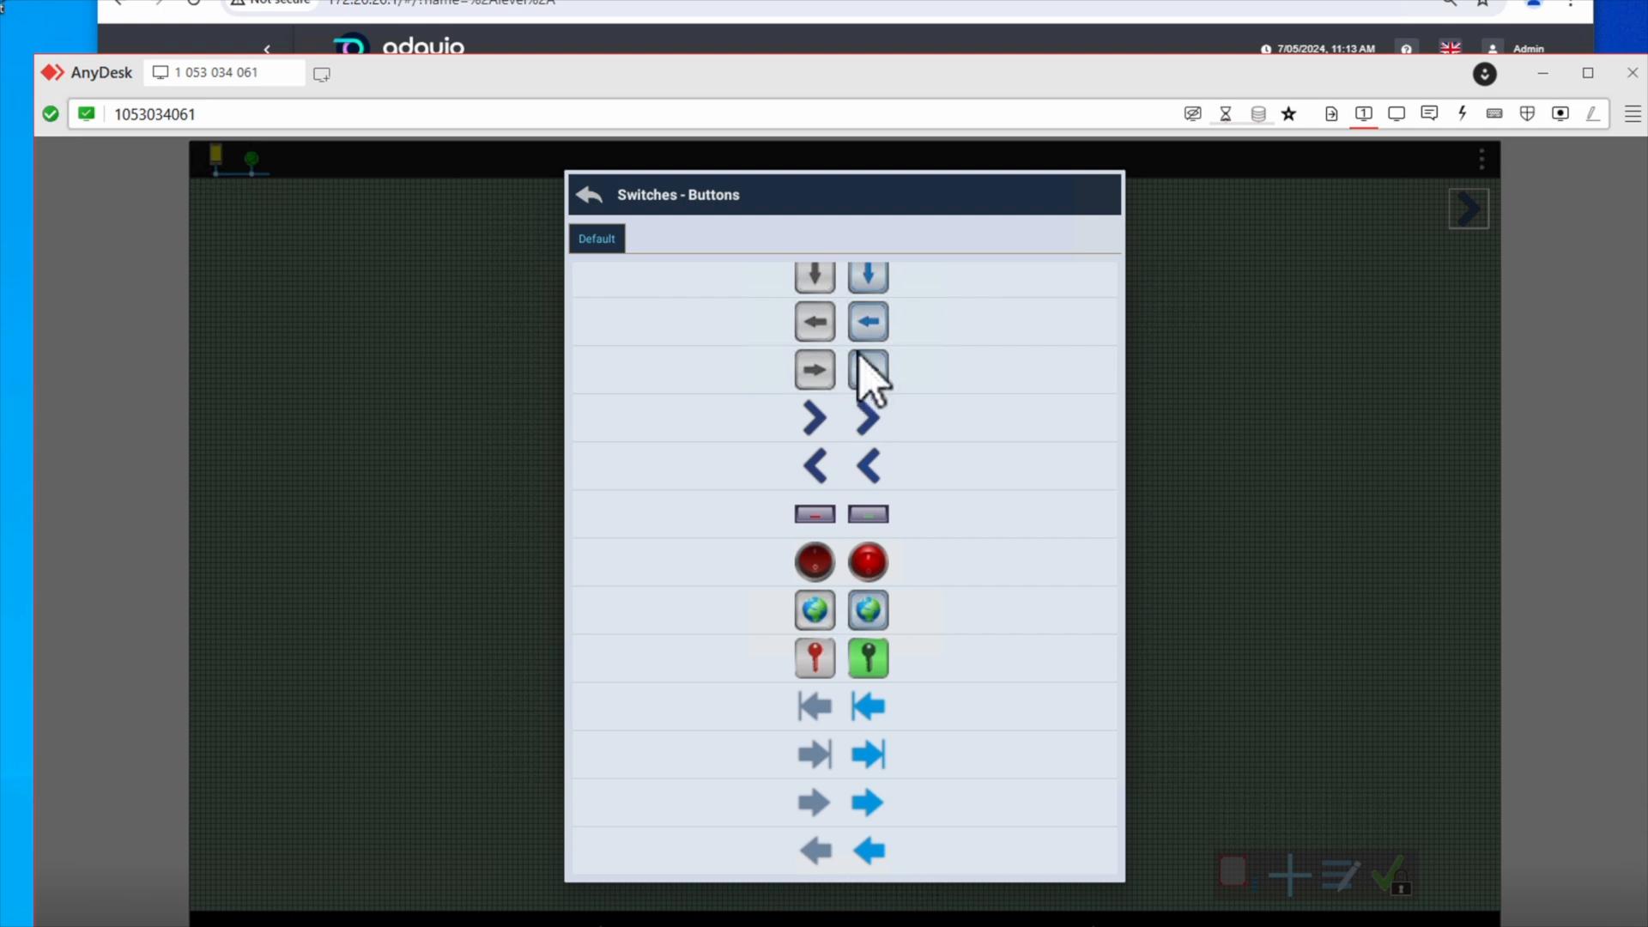
{"action": "scroll", "coordinate": [862, 387], "scroll_direction": "up", "scroll_amount": 12}
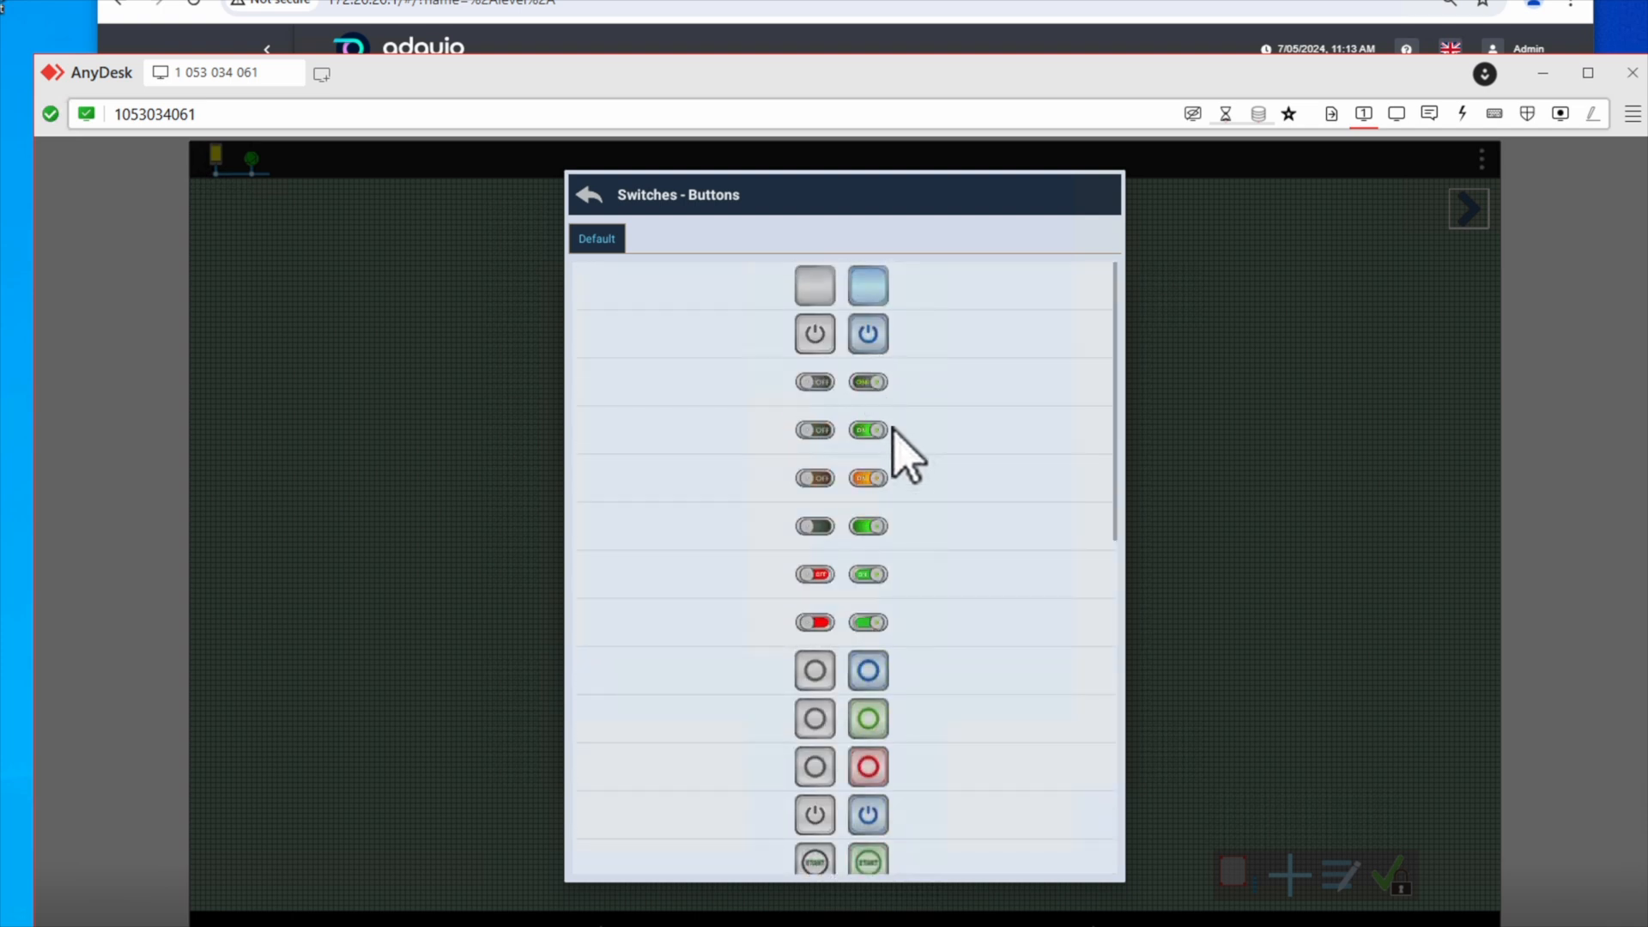
{"action": "scroll", "coordinate": [897, 442], "scroll_direction": "down", "scroll_amount": 4}
{"action": "scroll", "coordinate": [890, 438], "scroll_direction": "up", "scroll_amount": 3}
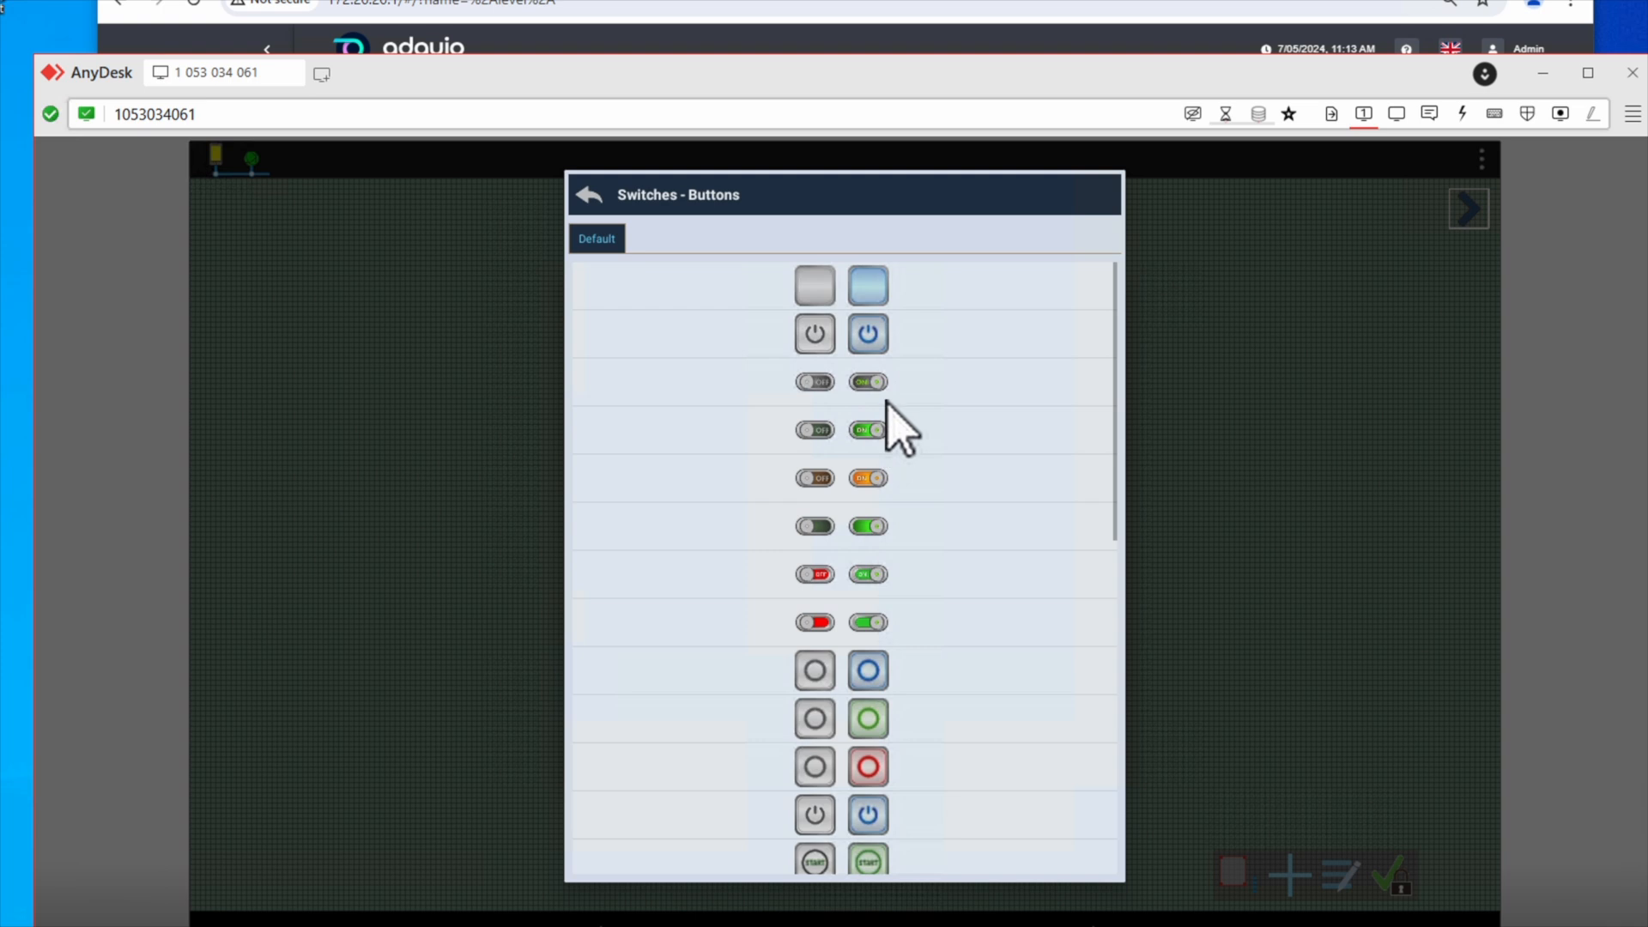
Choose the plain grey and blue square image set, and set the widget's server to Adquio Lite
{"action": "left_click", "coordinate": [866, 287]}
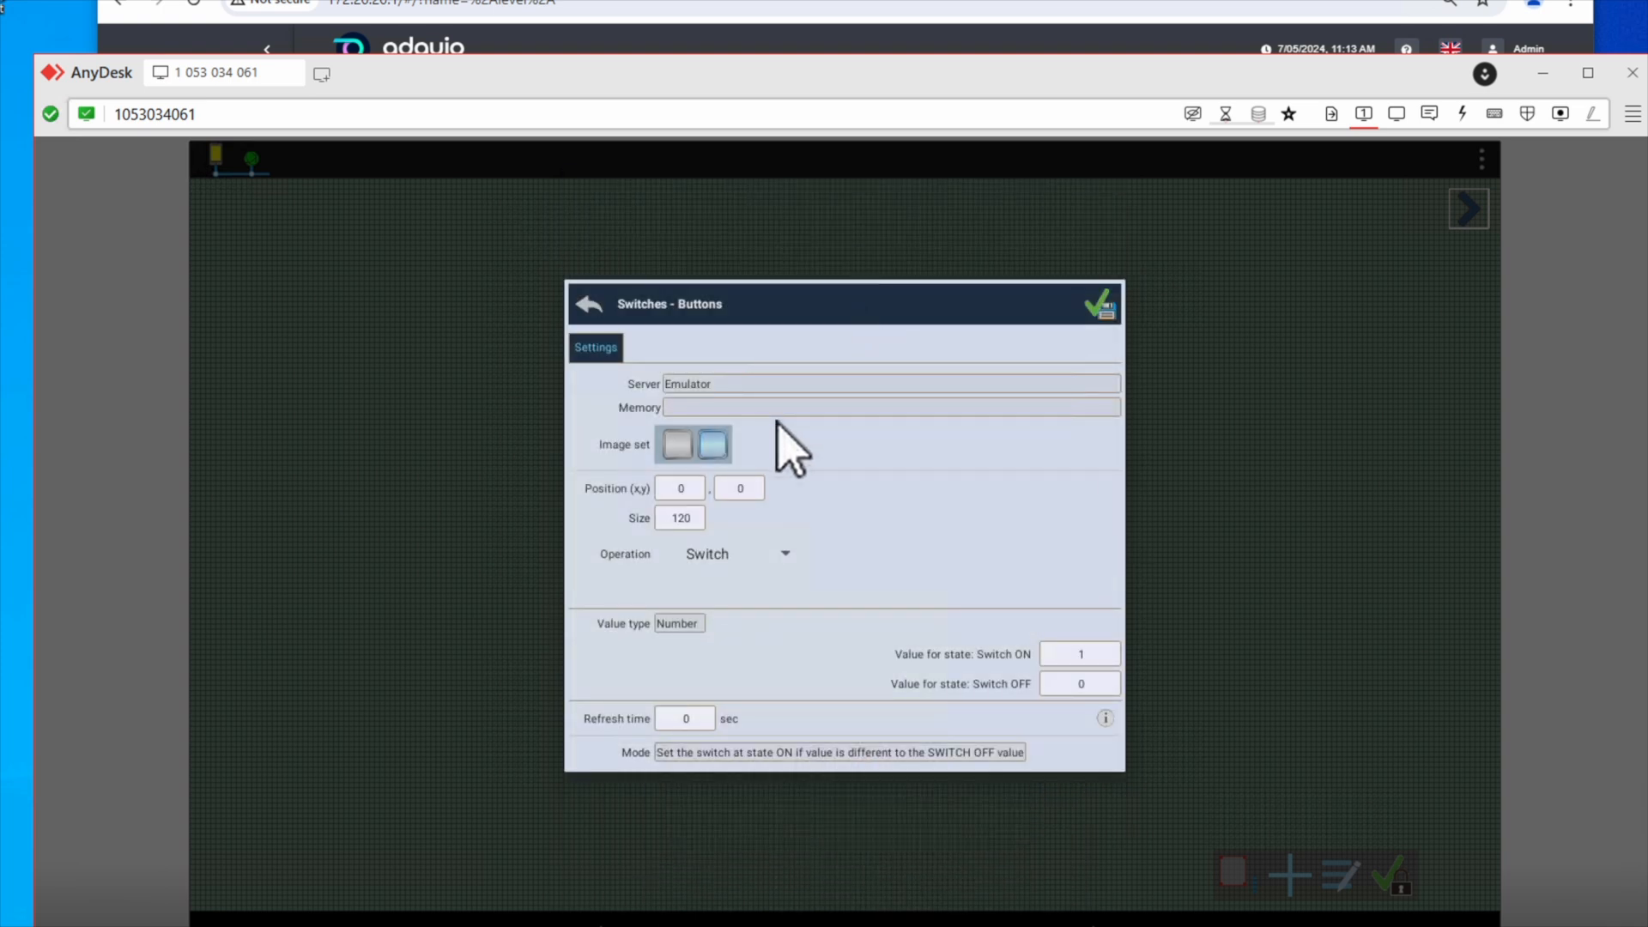
{"action": "left_click", "coordinate": [733, 388]}
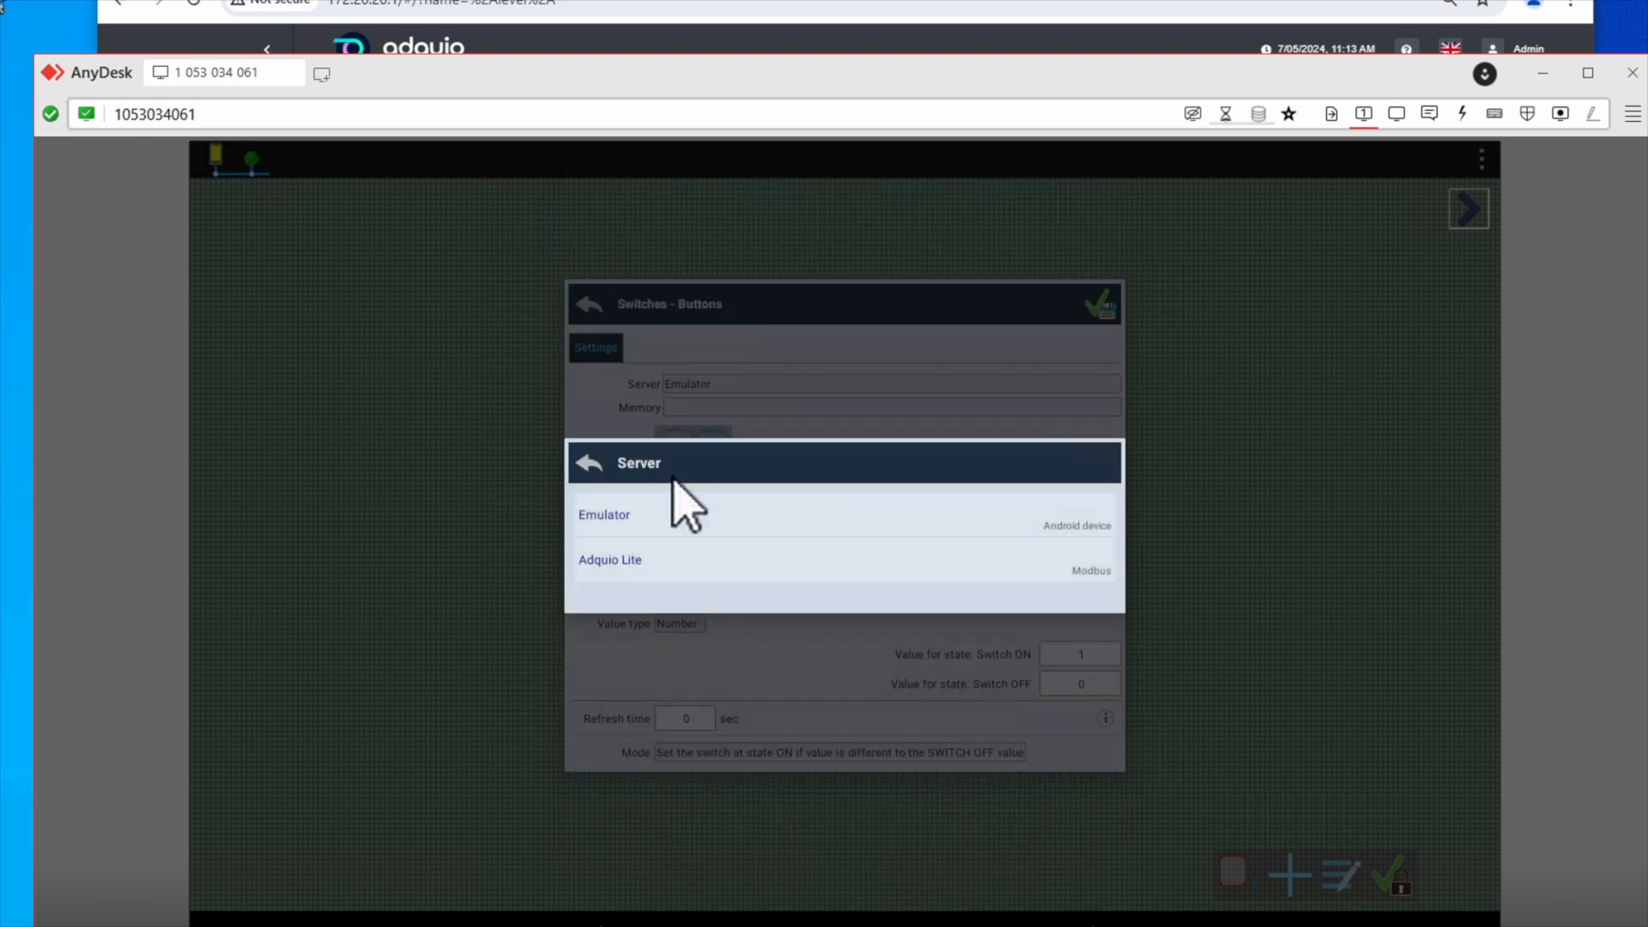
{"action": "left_click", "coordinate": [639, 556]}
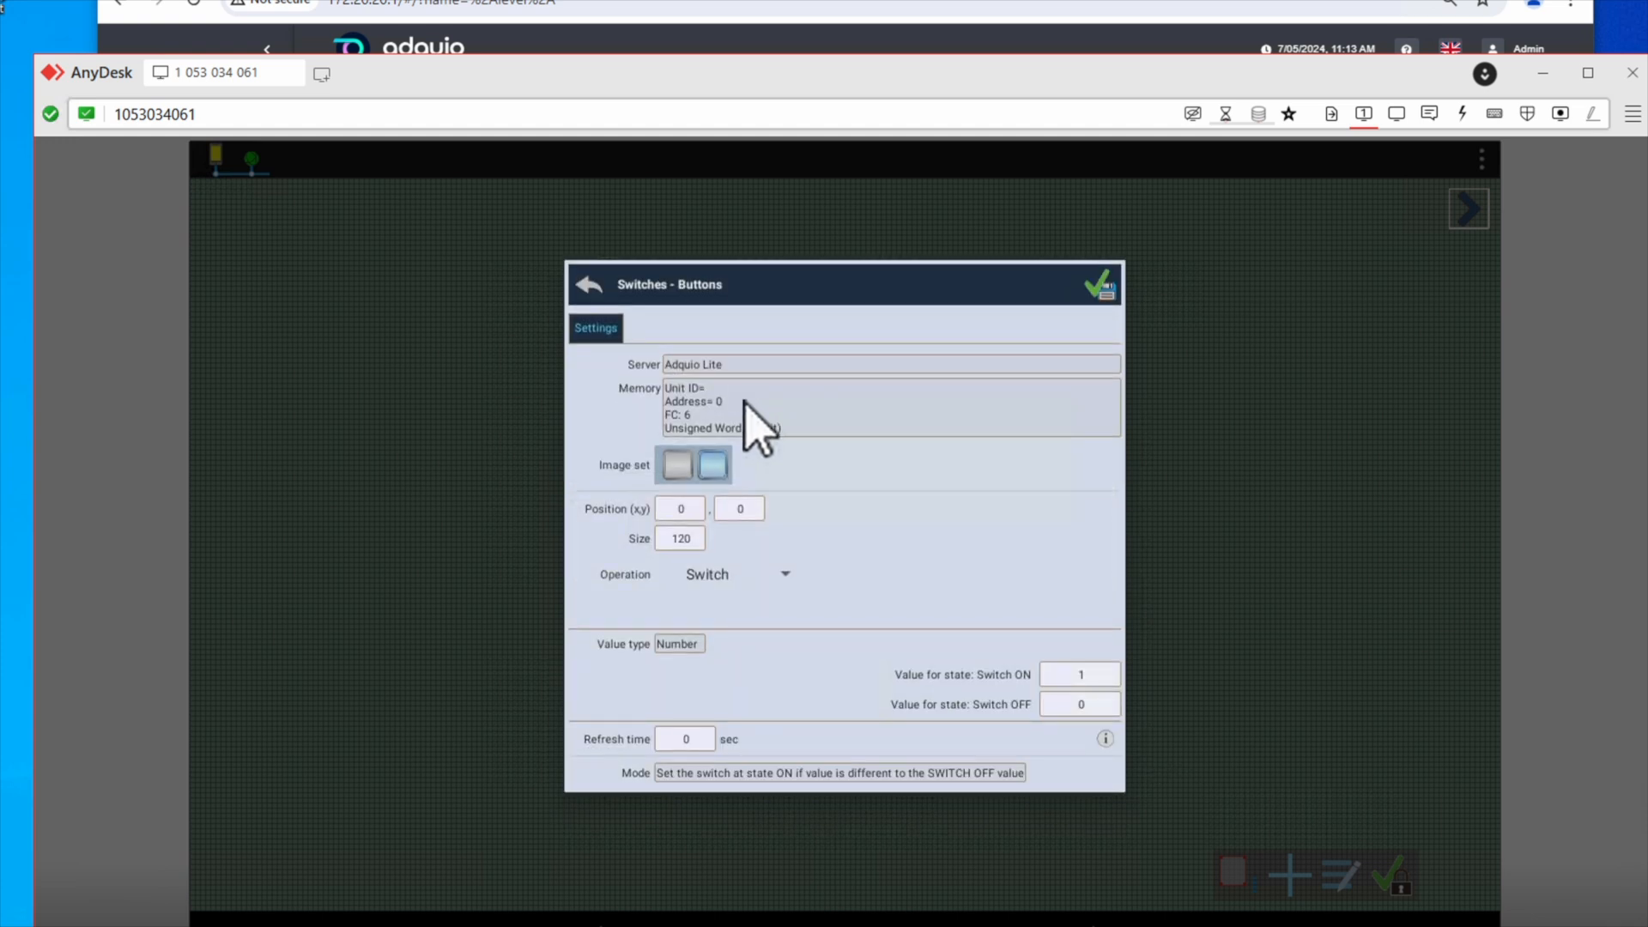
Set the widget's memory to a Module Register at decimal address 1 on the Adquio (ID=1) unit
{"action": "left_click", "coordinate": [745, 406]}
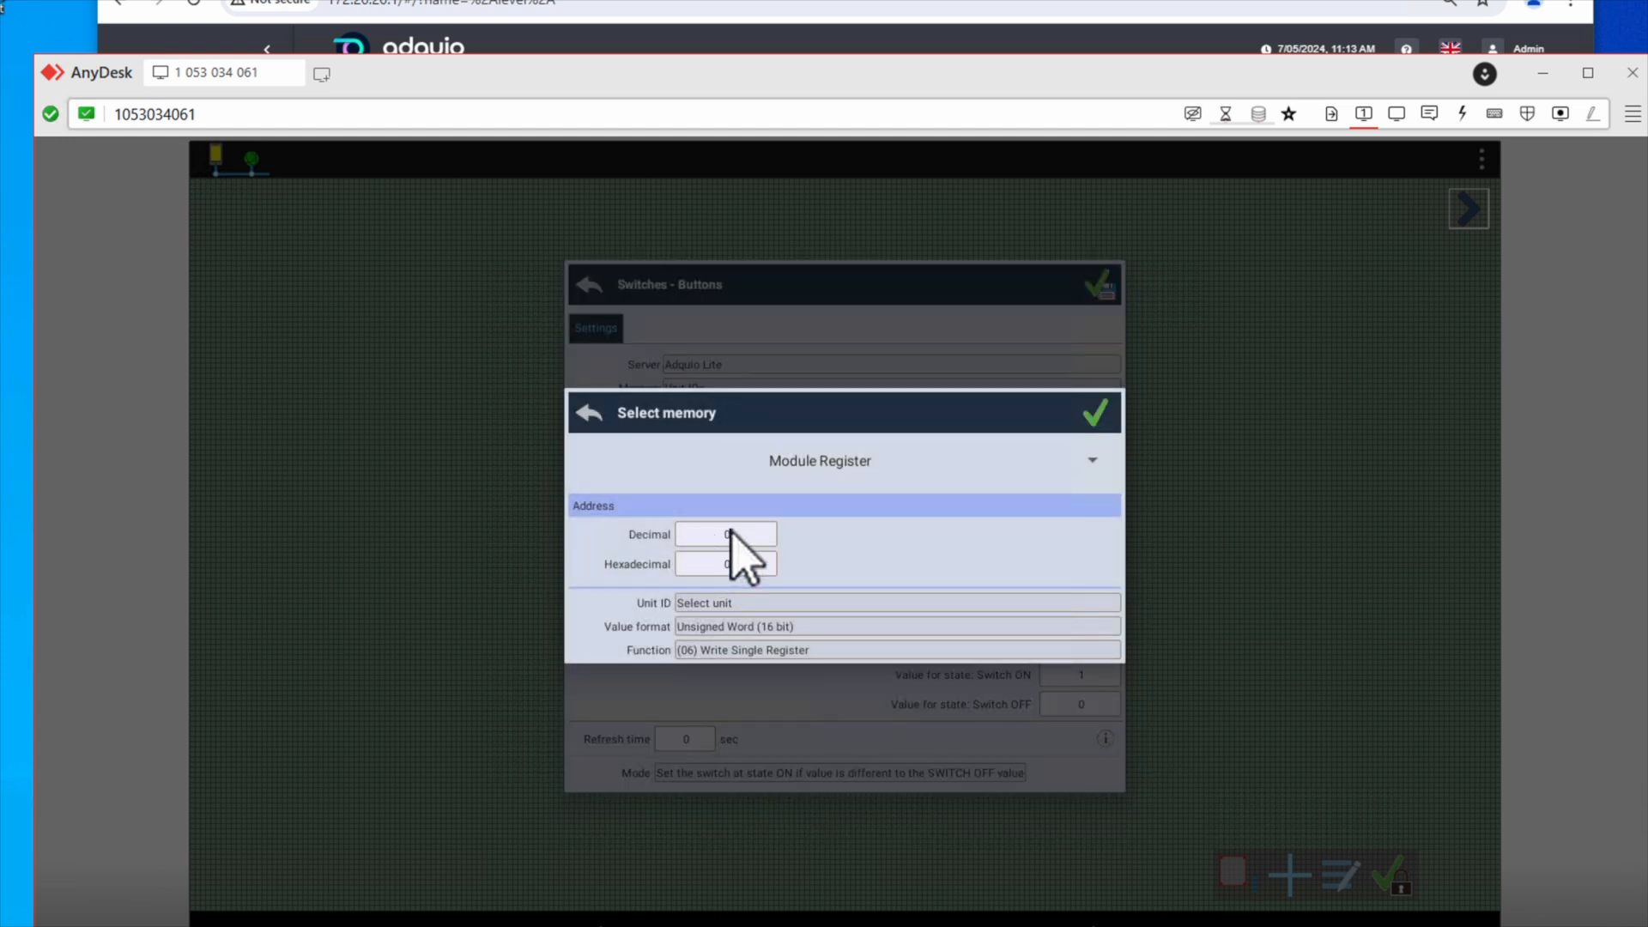
{"action": "left_click", "coordinate": [734, 534]}
{"action": "type", "text": "1"}
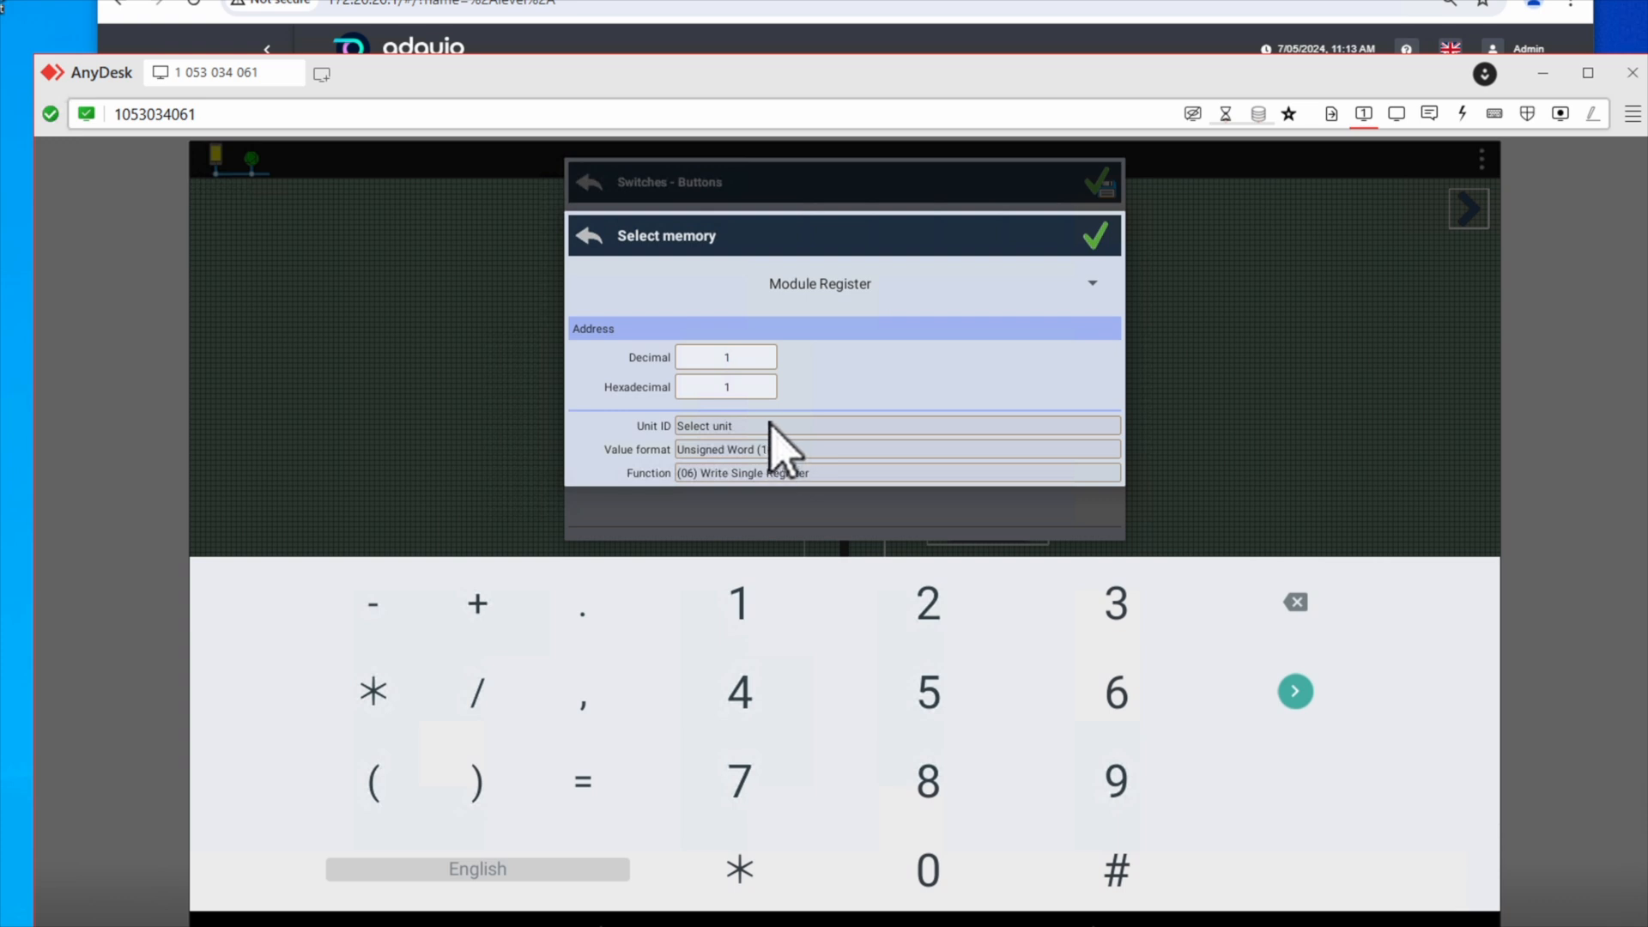
{"action": "left_click", "coordinate": [772, 425]}
{"action": "left_click", "coordinate": [680, 537]}
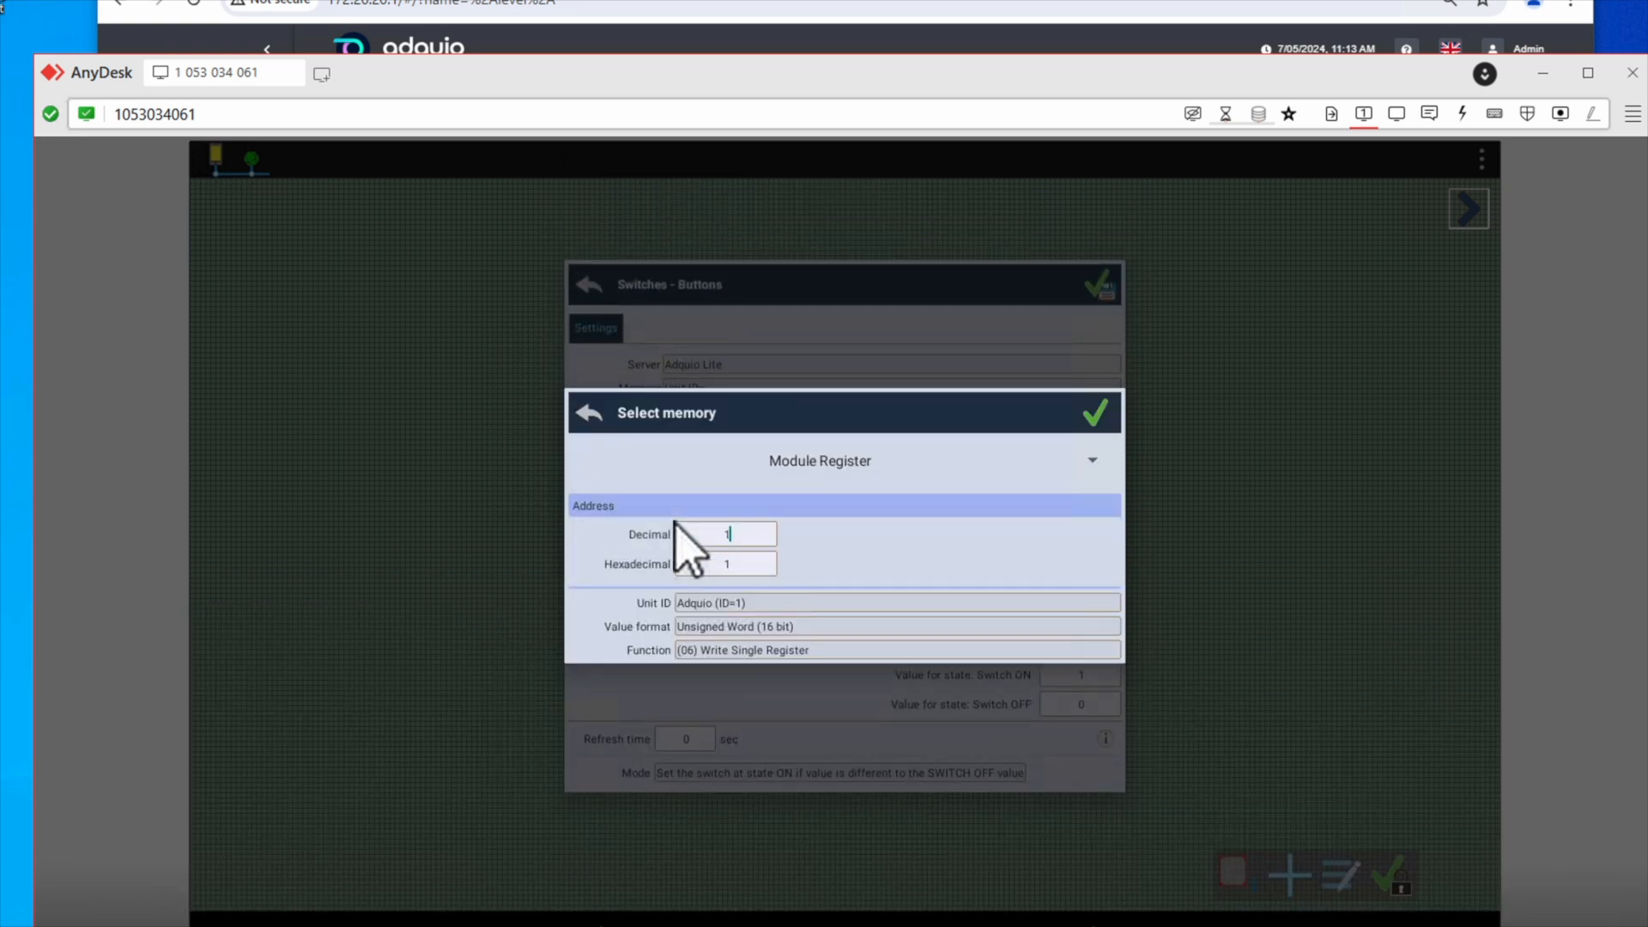
{"action": "left_click", "coordinate": [1093, 412]}
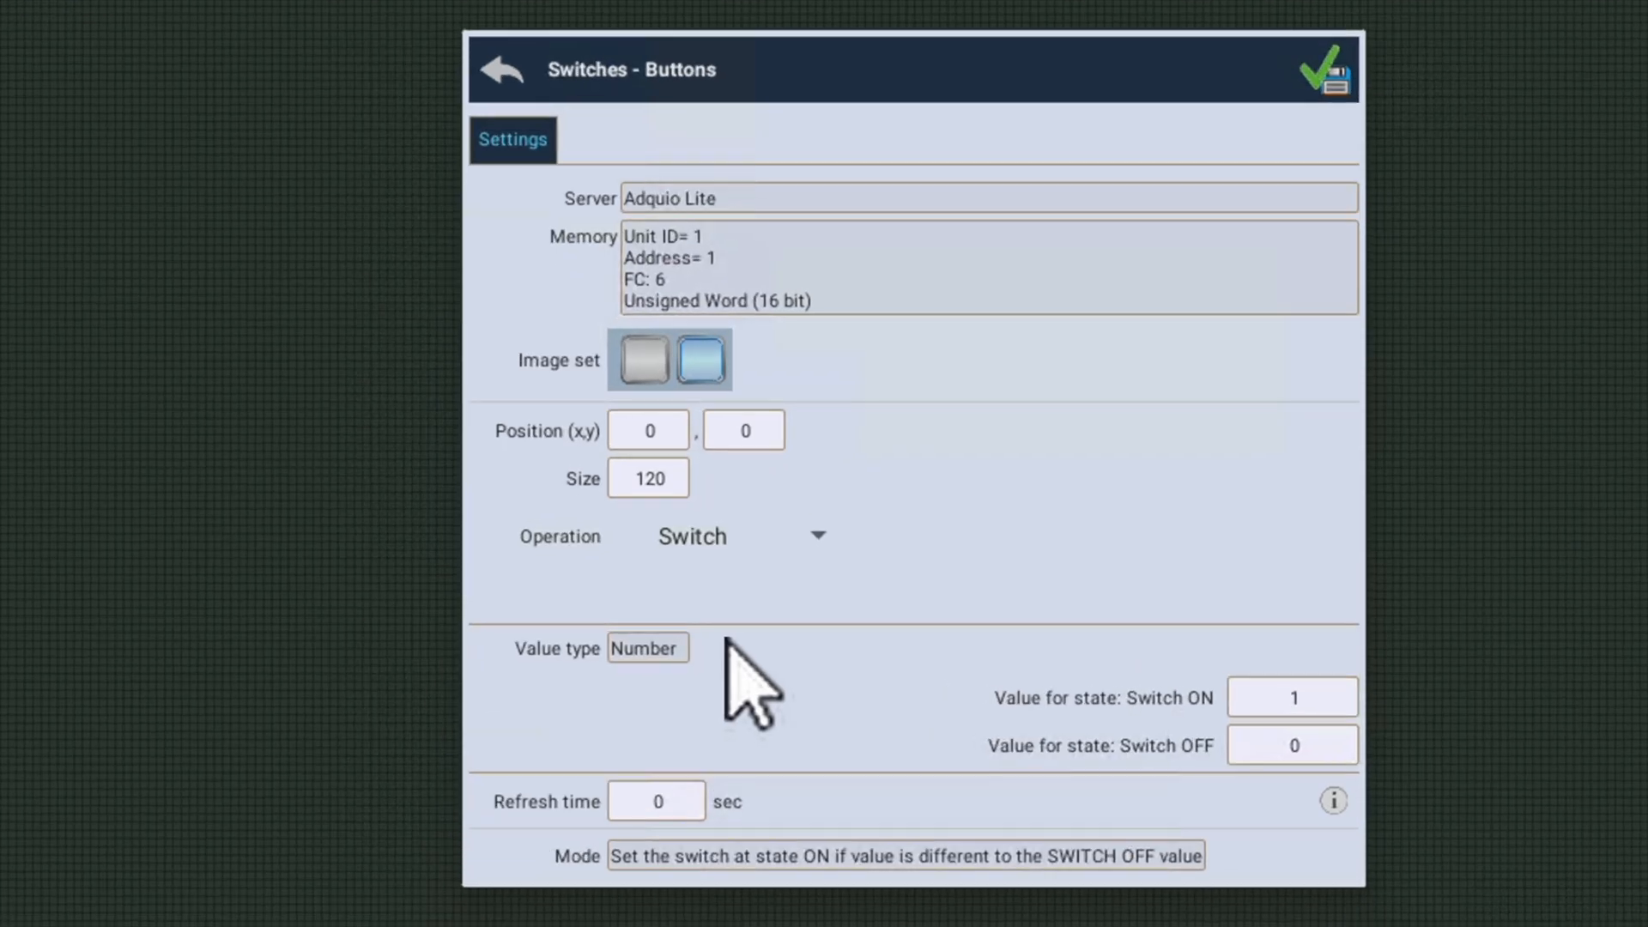
Set the widget's size to 40, and review the operation and value type options, keeping Switch and Number
{"action": "left_click", "coordinate": [650, 478]}
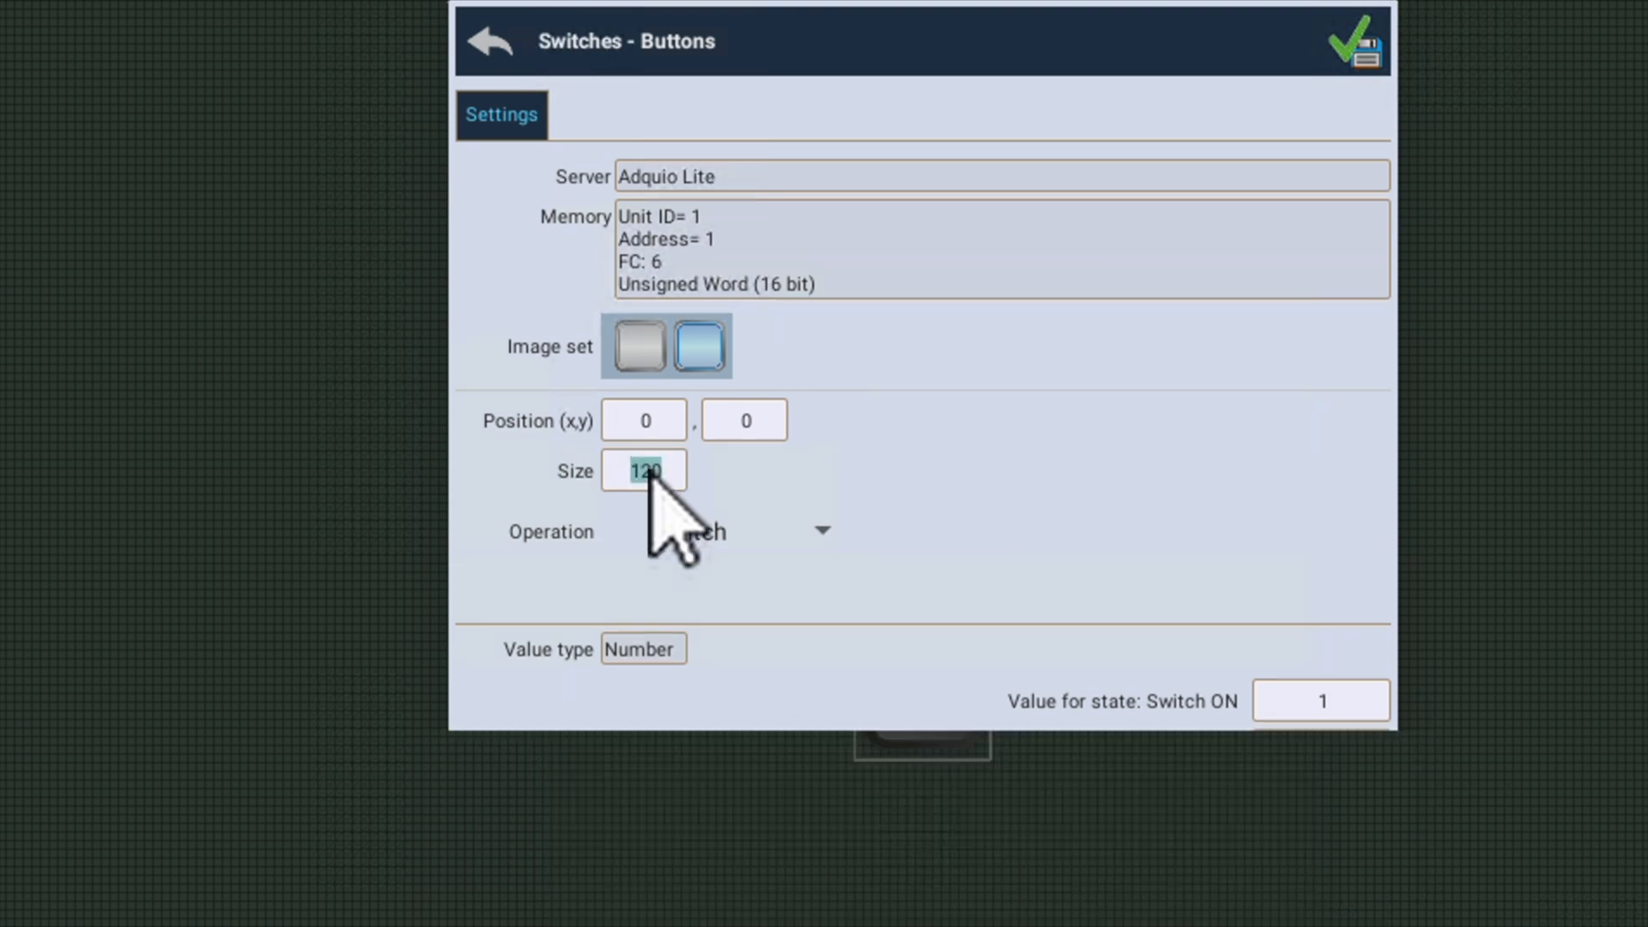
{"action": "type", "text": "40"}
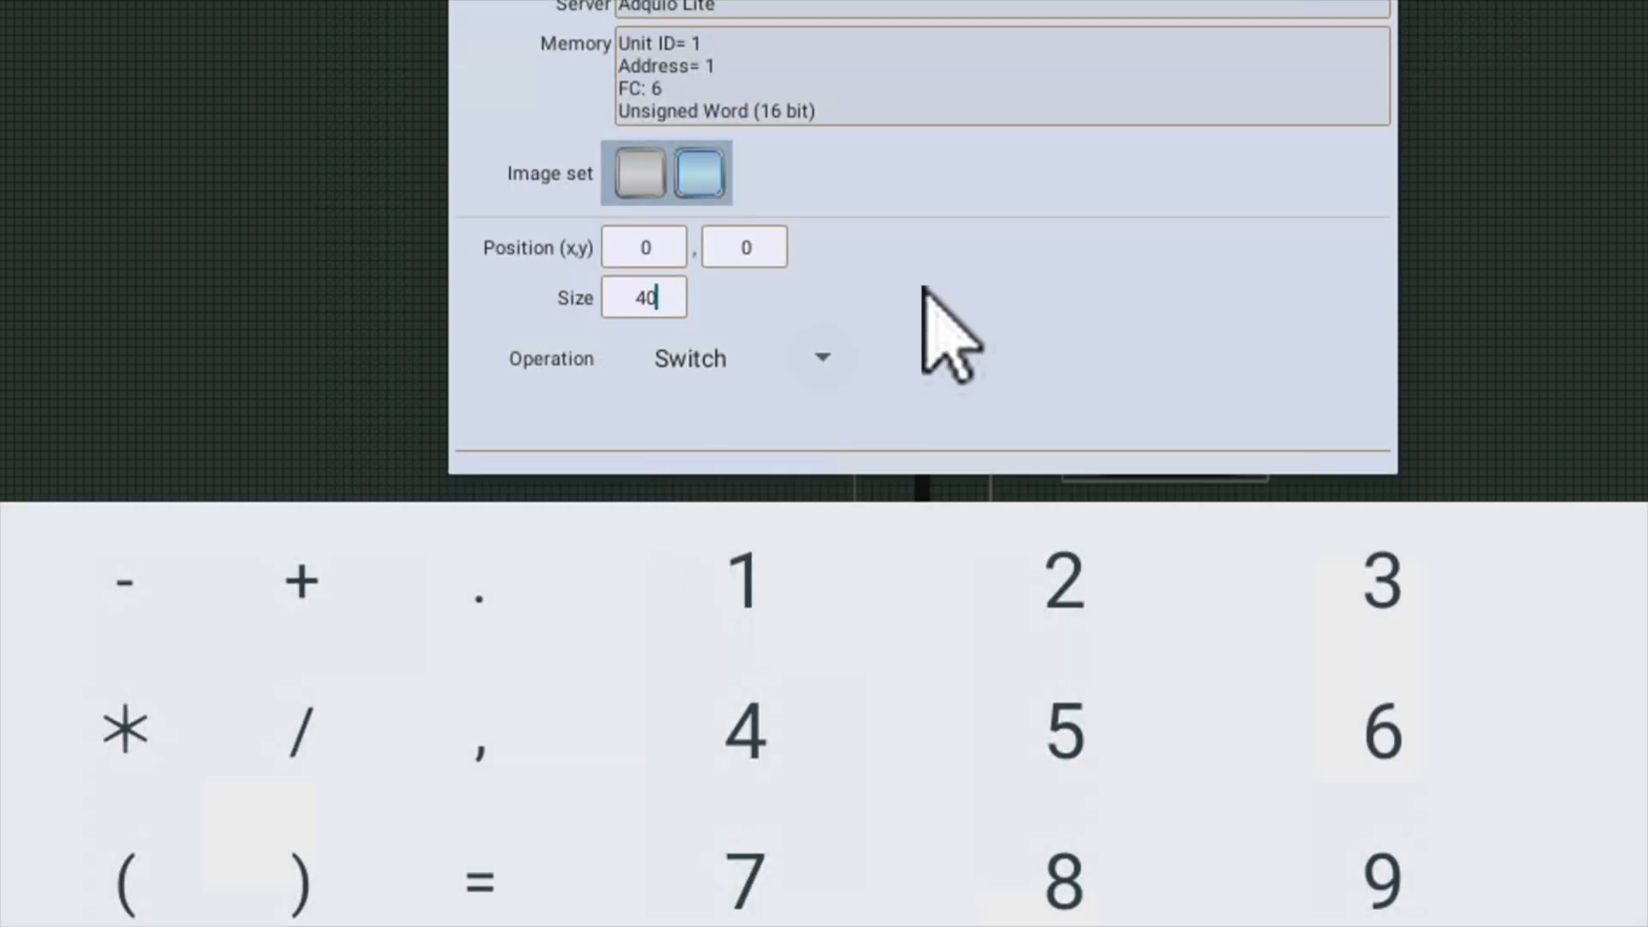
{"action": "left_click", "coordinate": [762, 356]}
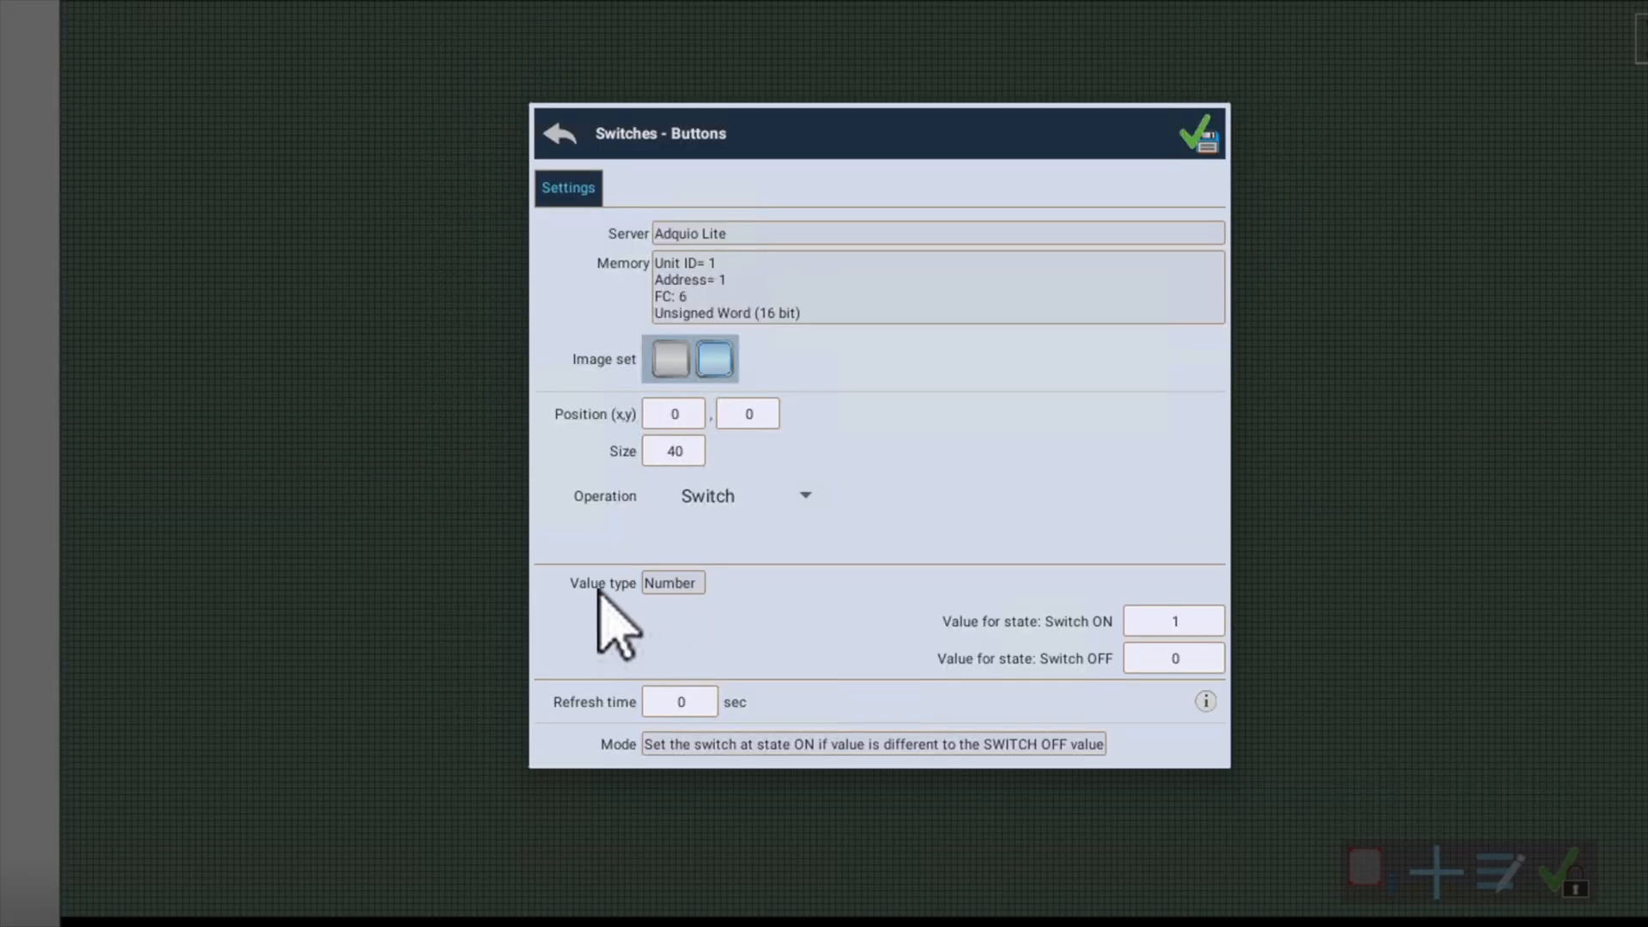
{"action": "left_click", "coordinate": [676, 583]}
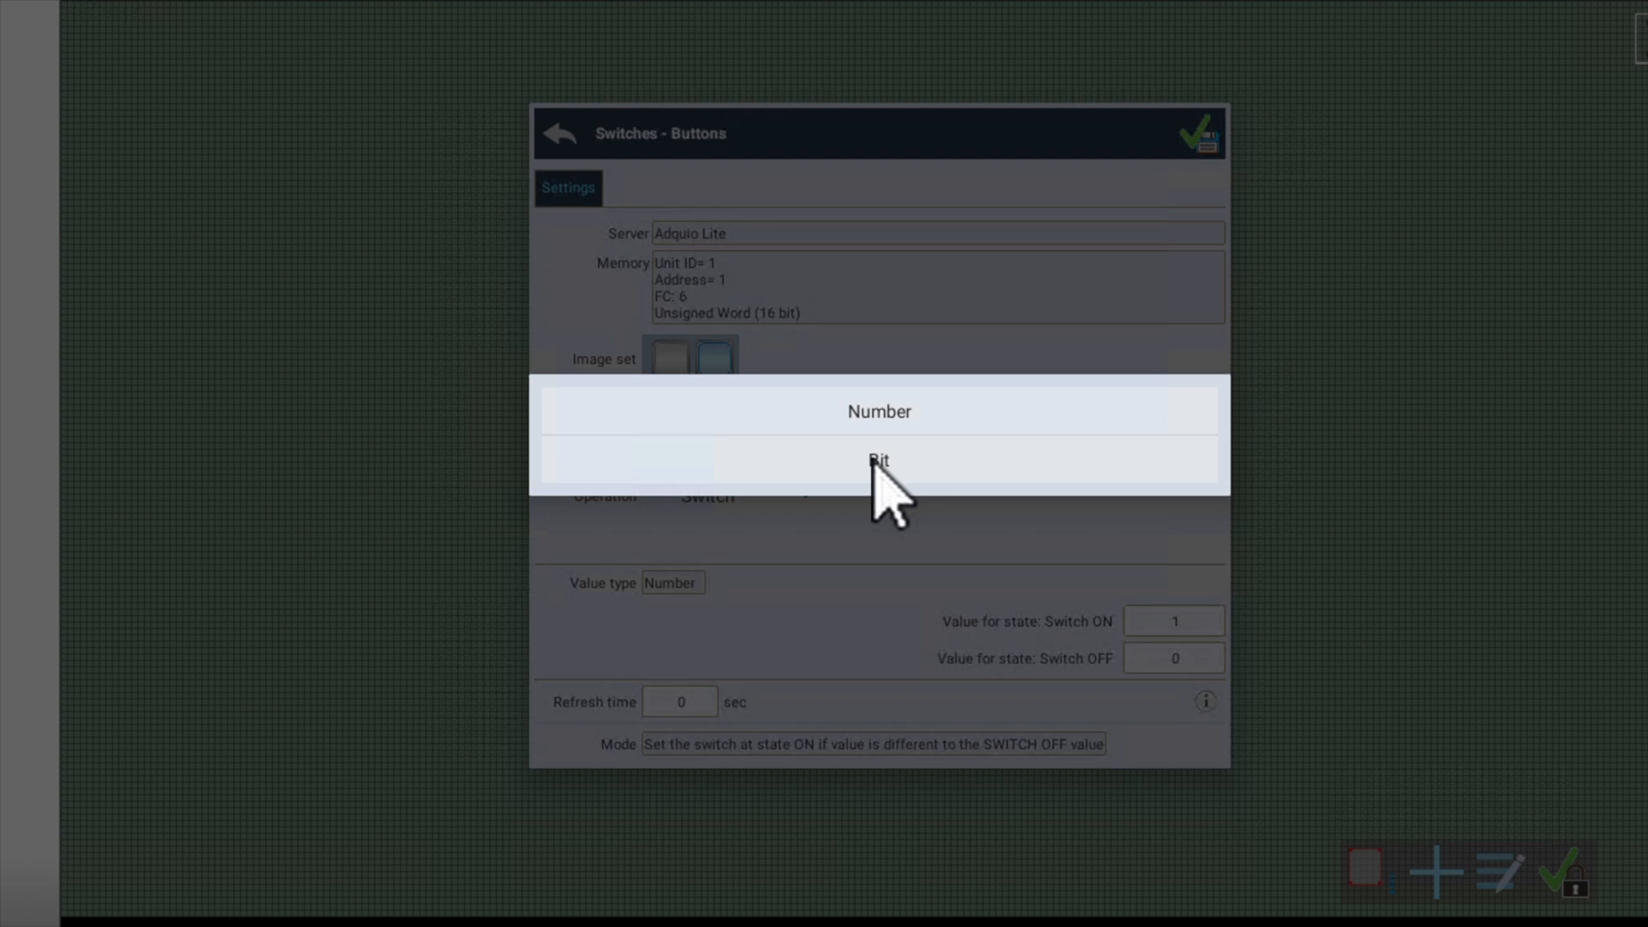
{"action": "left_click", "coordinate": [1154, 635]}
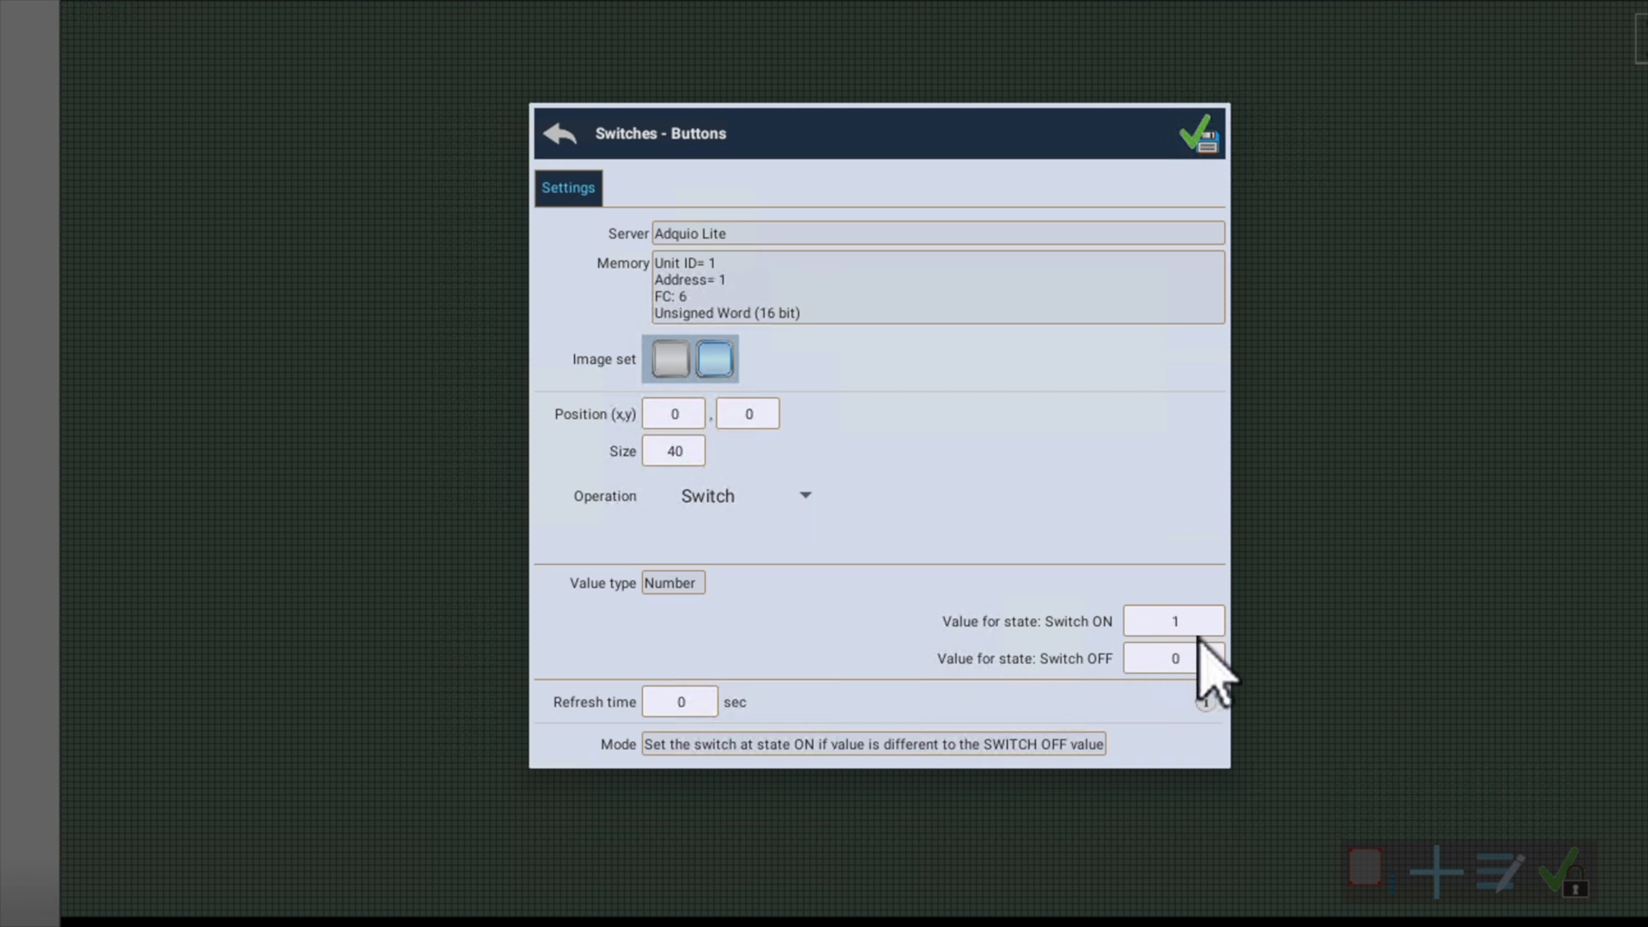
Set the Switch ON value to 255, keeping the mode that switches ON if the value differs from the SWITCH OFF value
{"action": "left_click", "coordinate": [1176, 620]}
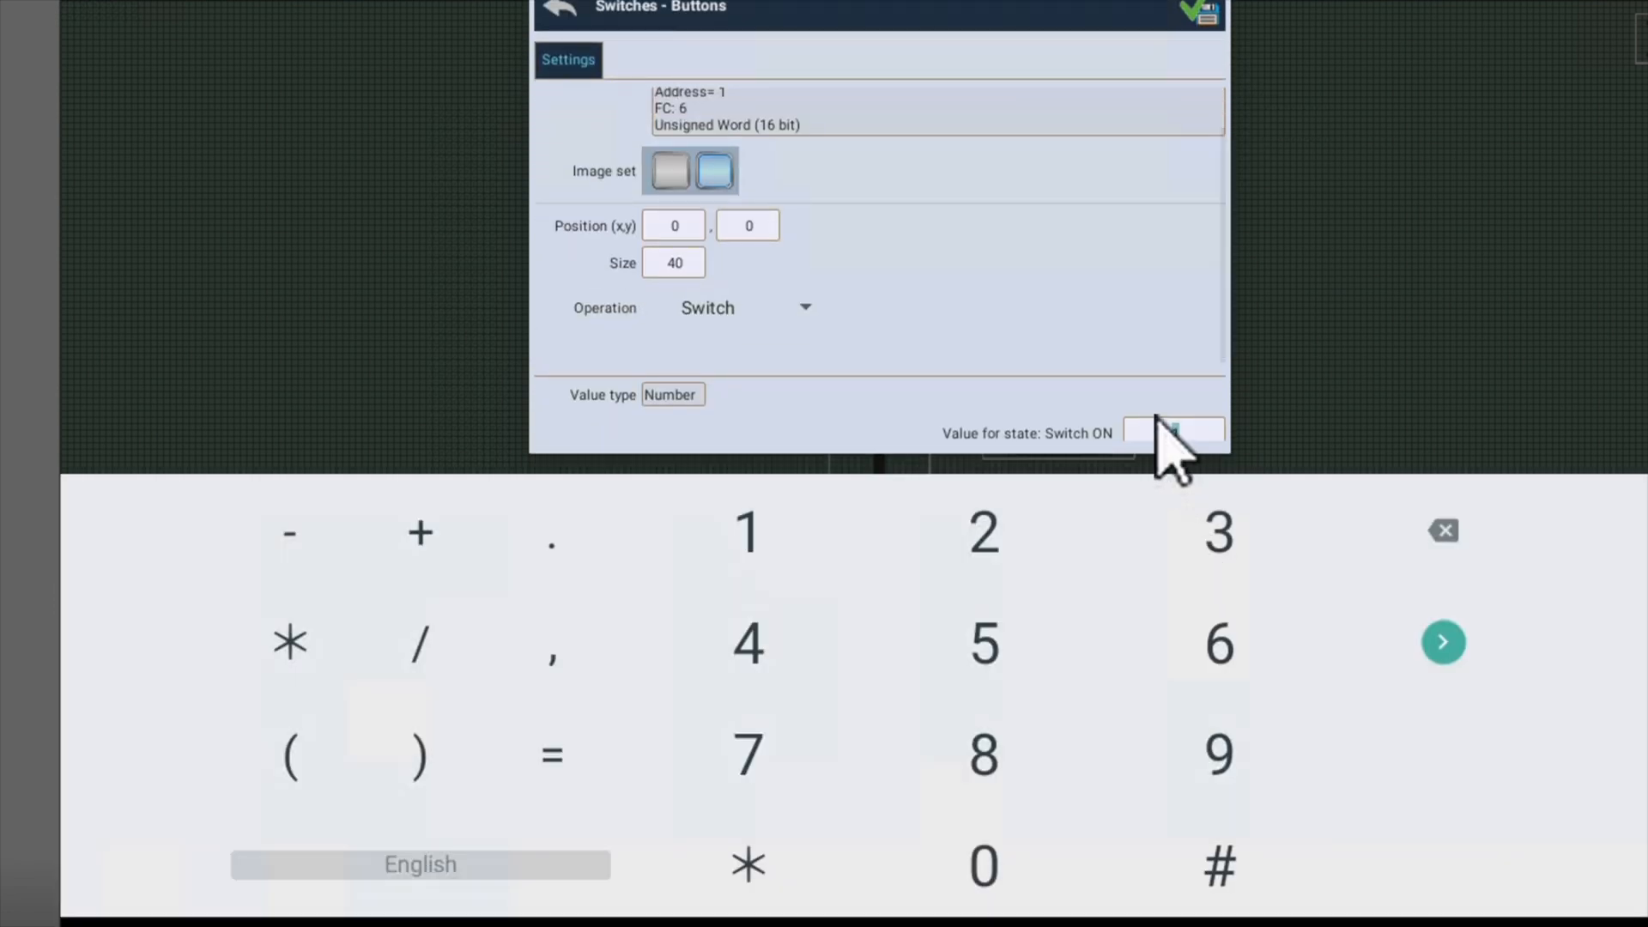
{"action": "type", "text": "55"}
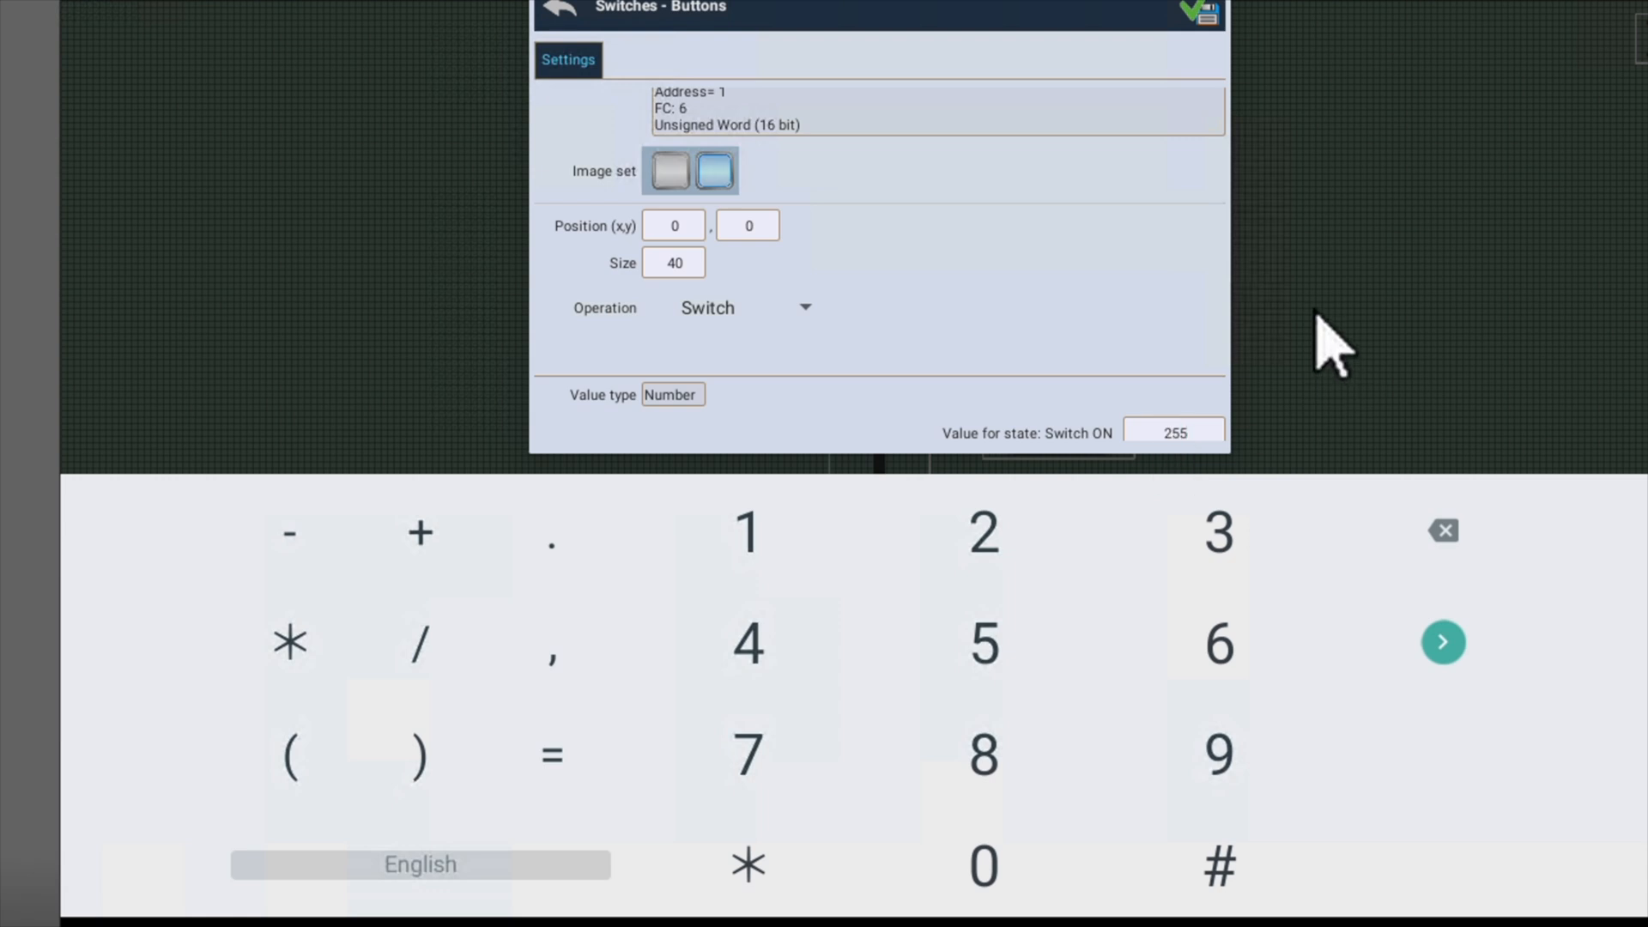
{"action": "scroll", "coordinate": [1112, 352], "scroll_direction": "down", "scroll_amount": 2}
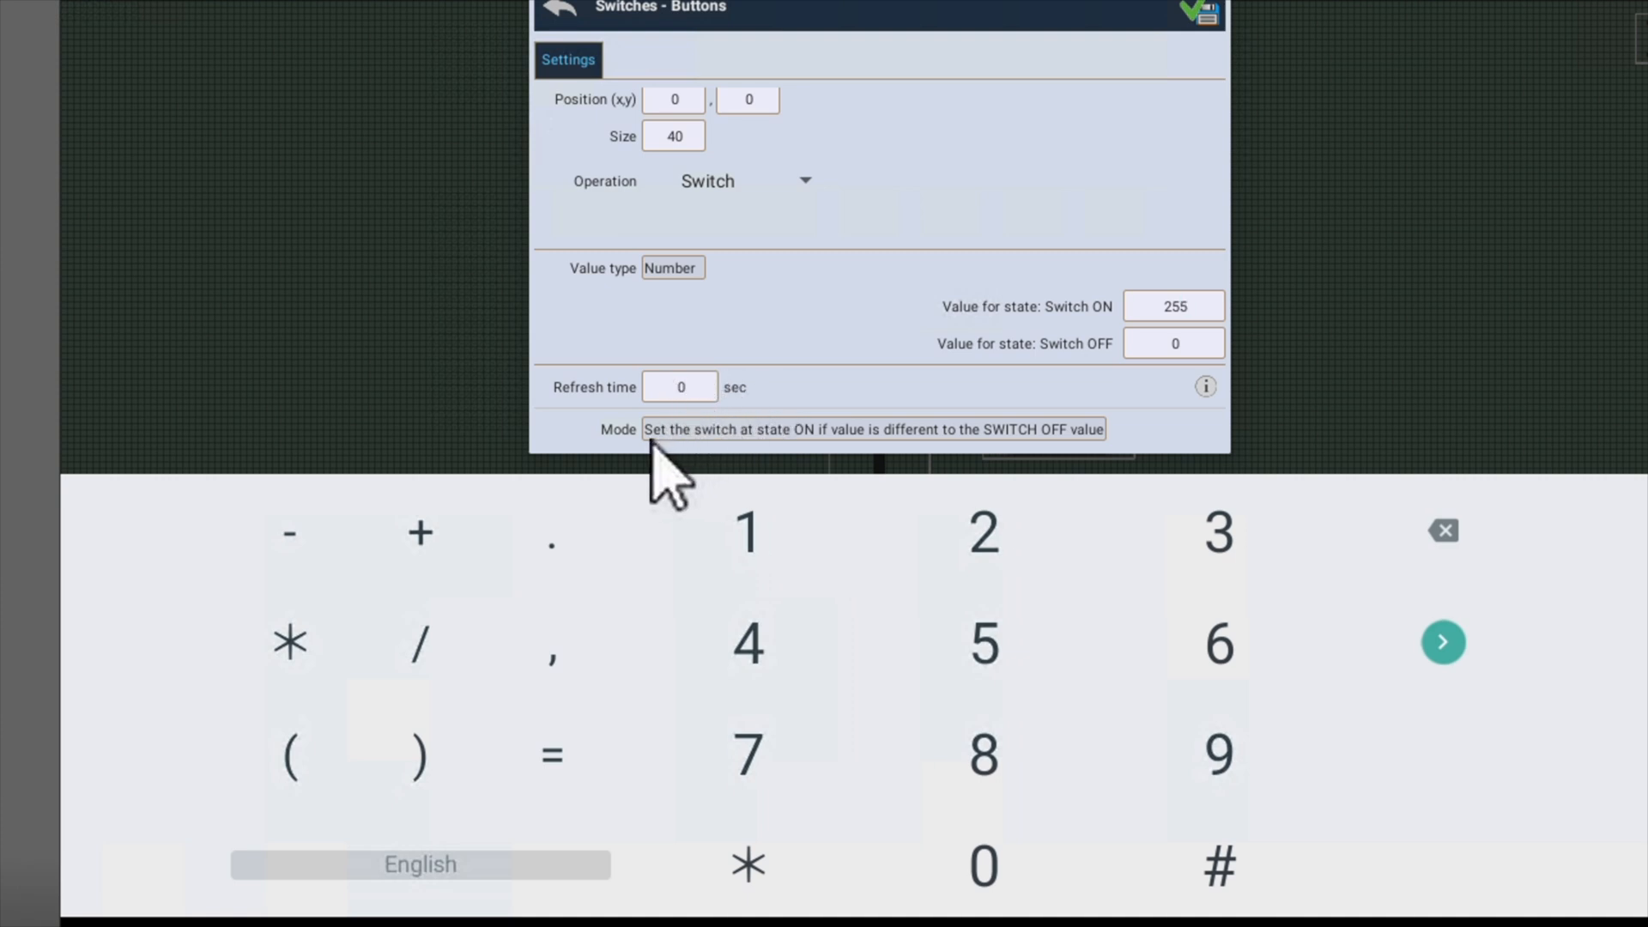
{"action": "left_click", "coordinate": [783, 429]}
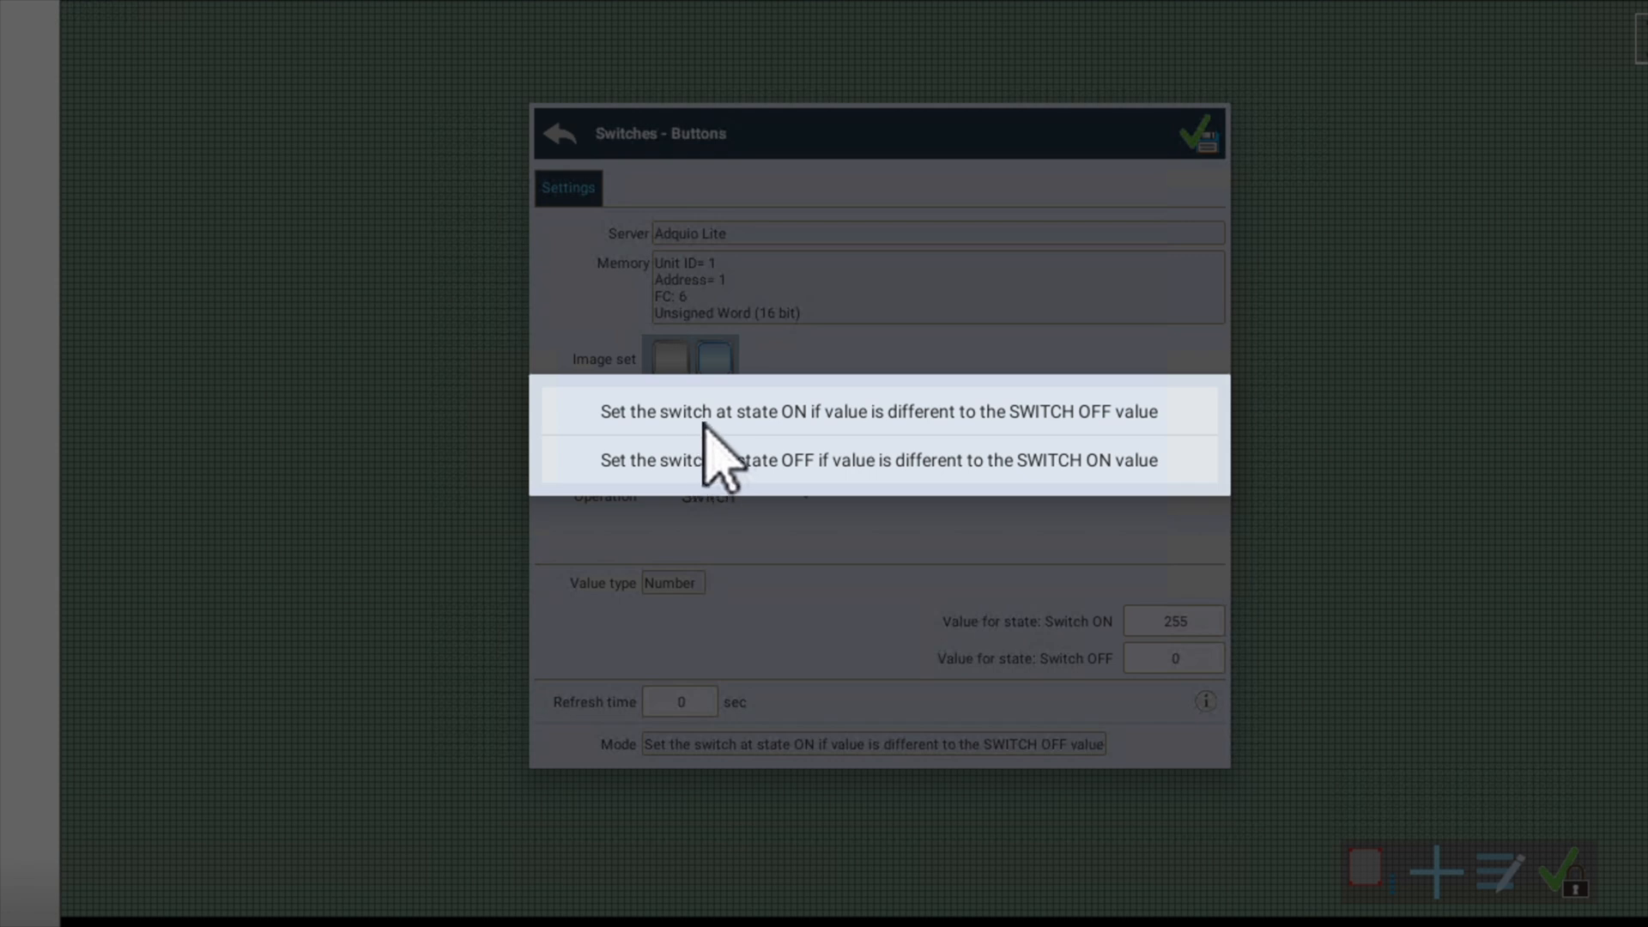
{"action": "left_click", "coordinate": [695, 413]}
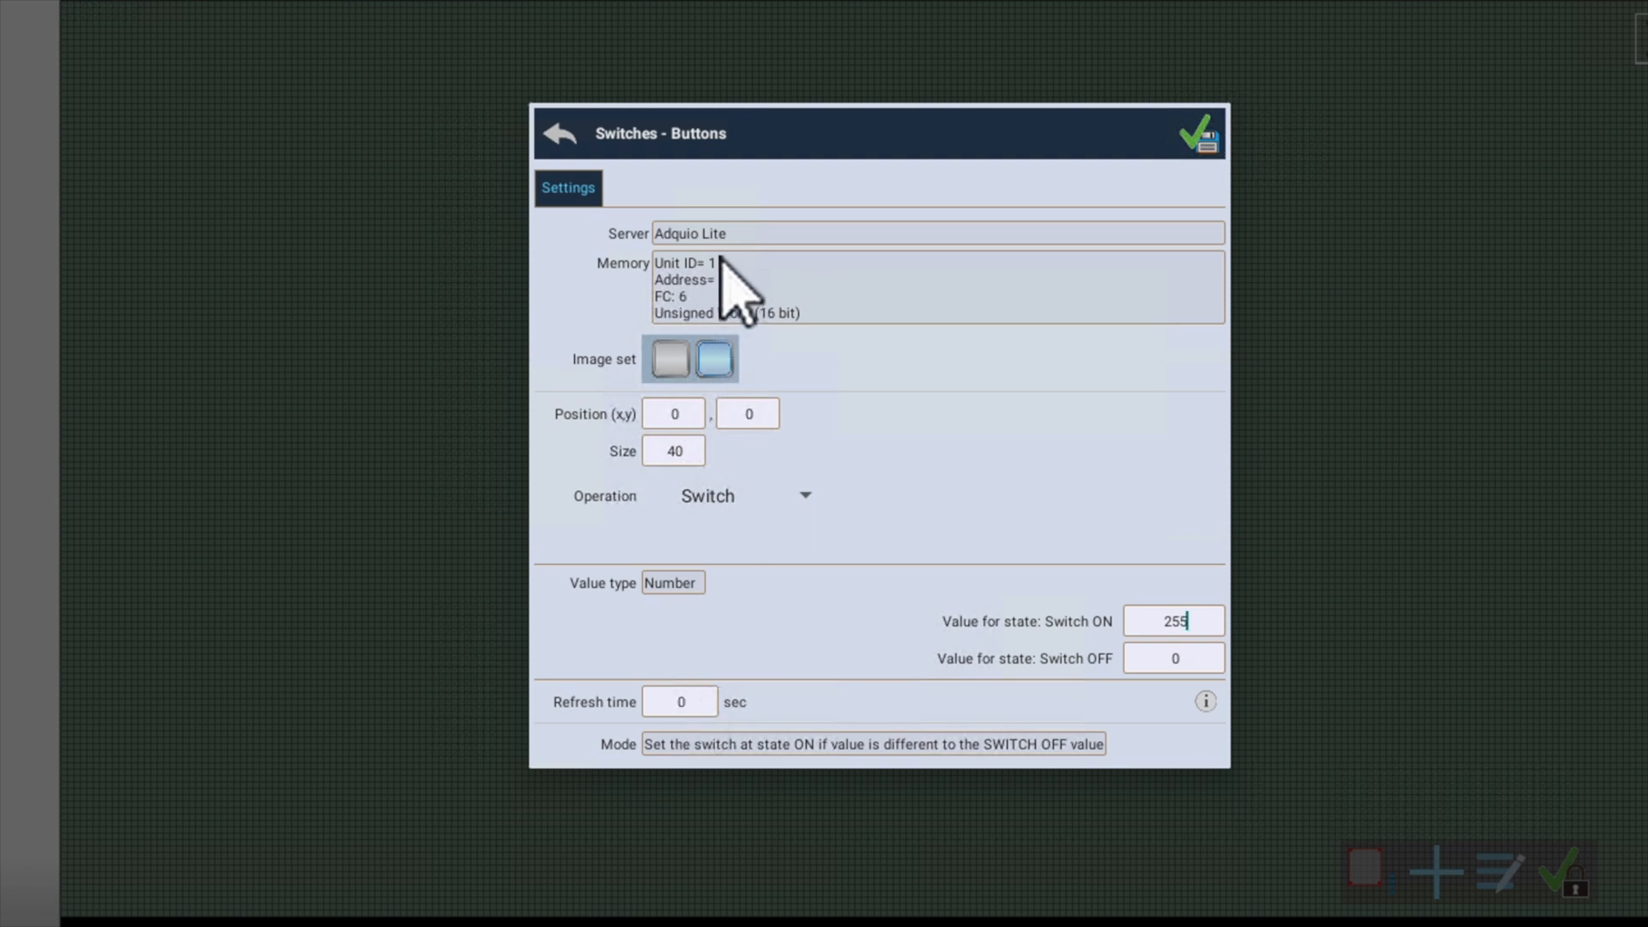
Save the button widget and place it just to the right of the yellow LED, above the toggle switch
{"action": "left_click", "coordinate": [1198, 137]}
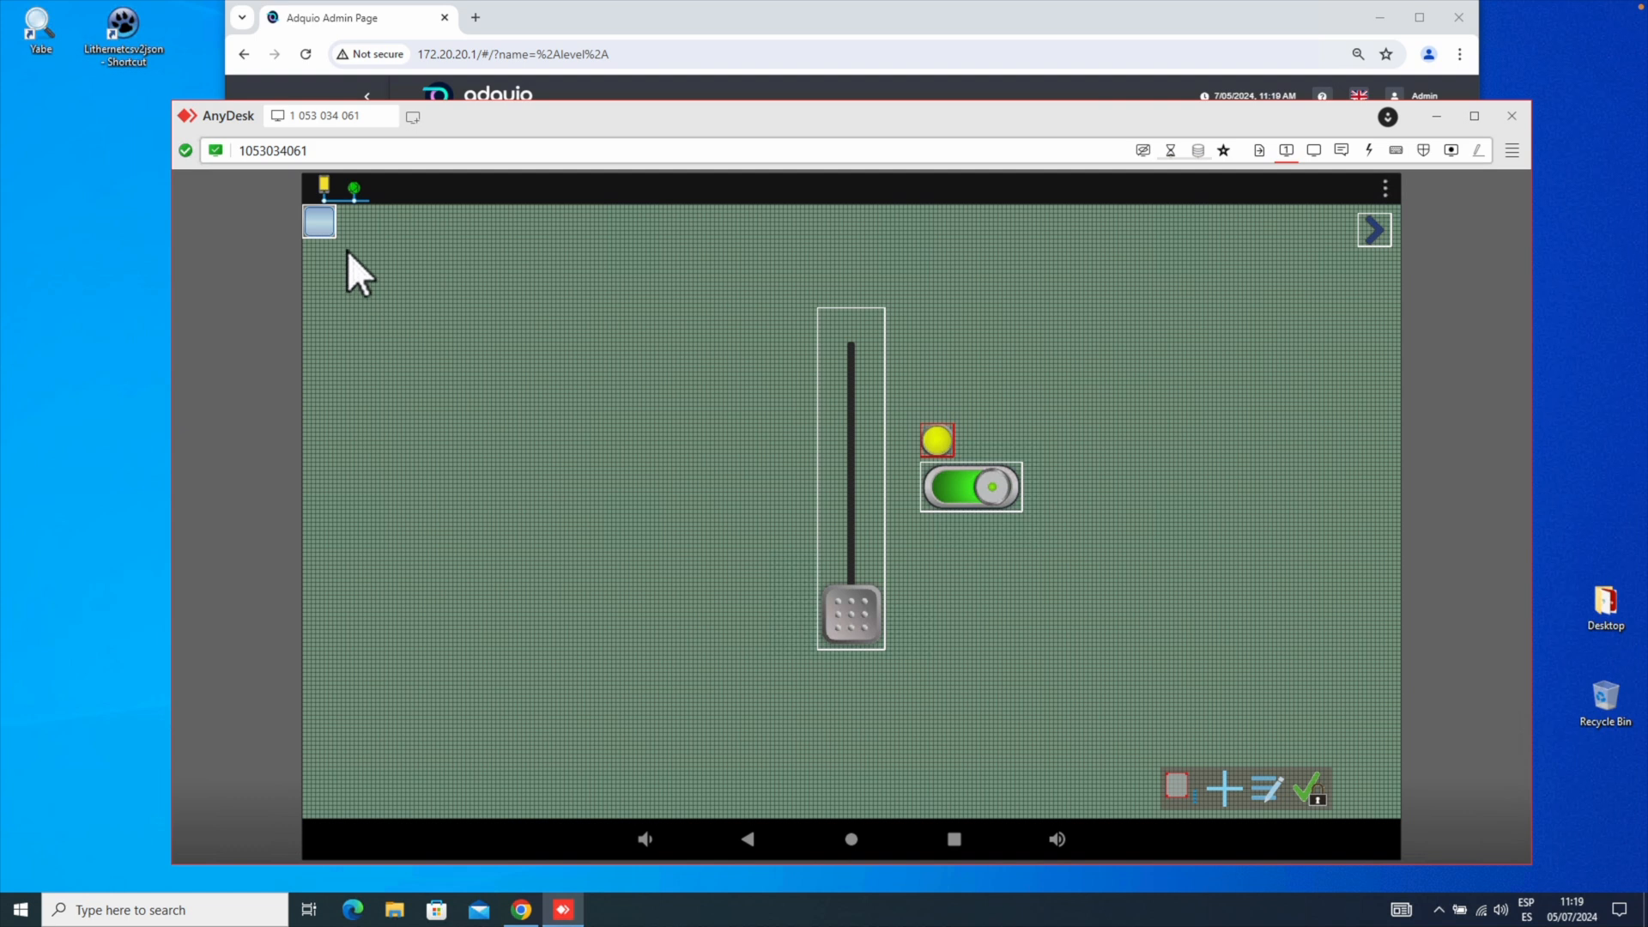
{"action": "left_click_drag", "start_coordinate": [323, 214], "coordinate": [979, 437]}
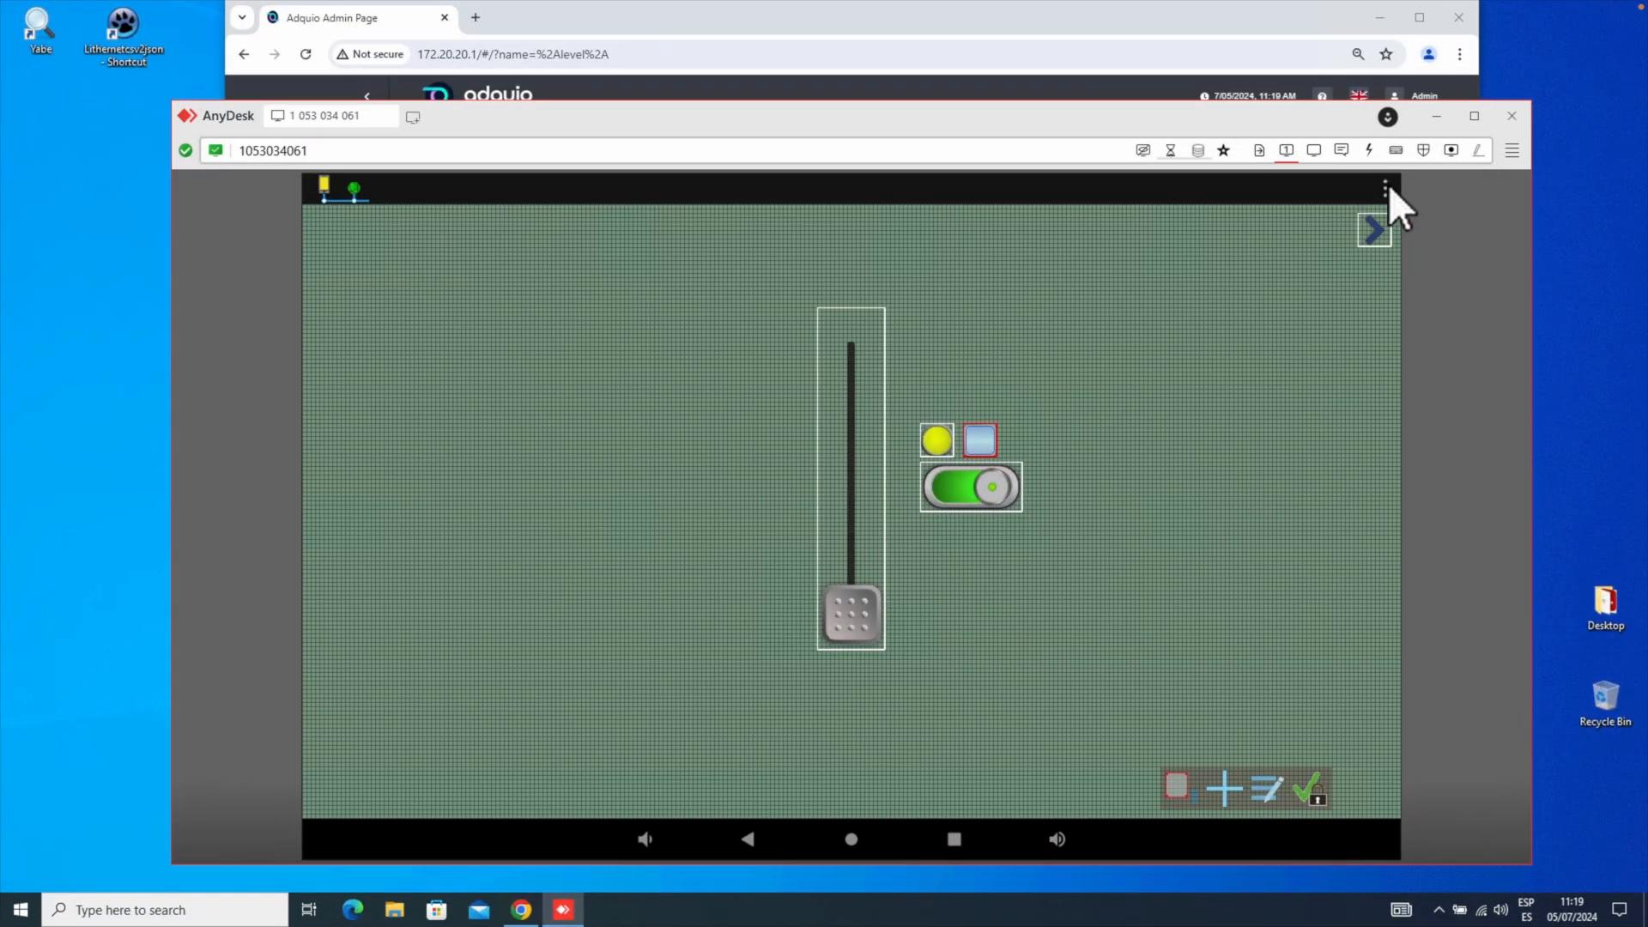
Set the Adquio Lite server's refresh time to 1 second, save the server settings and return to the panel
{"action": "left_click", "coordinate": [1383, 184]}
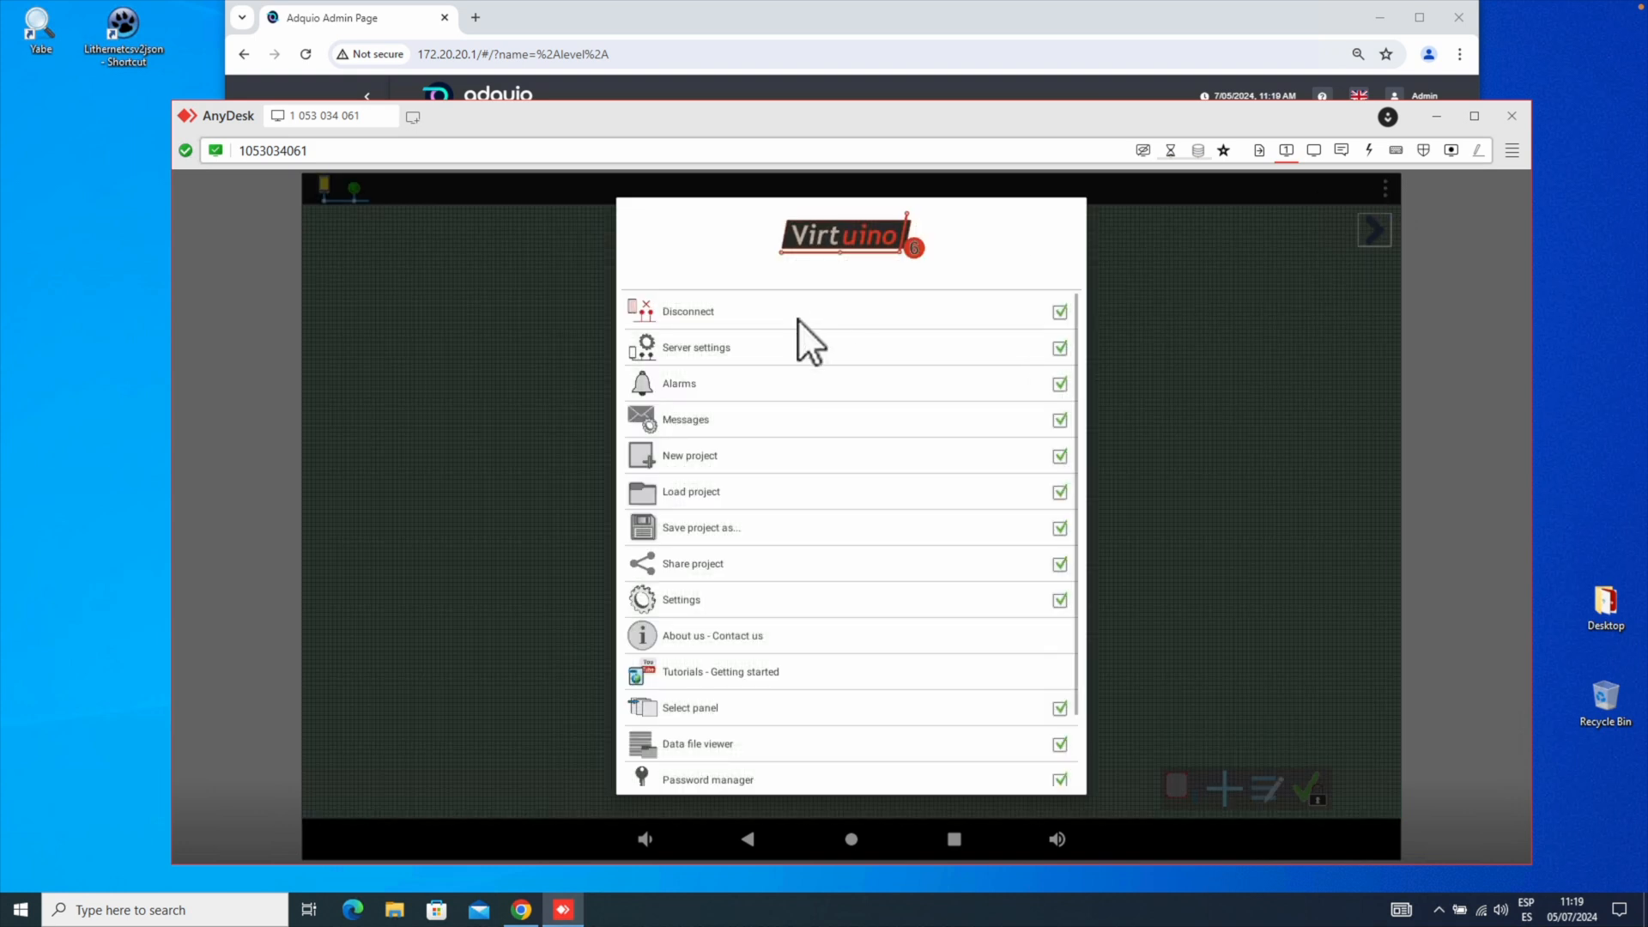
{"action": "left_click", "coordinate": [712, 345]}
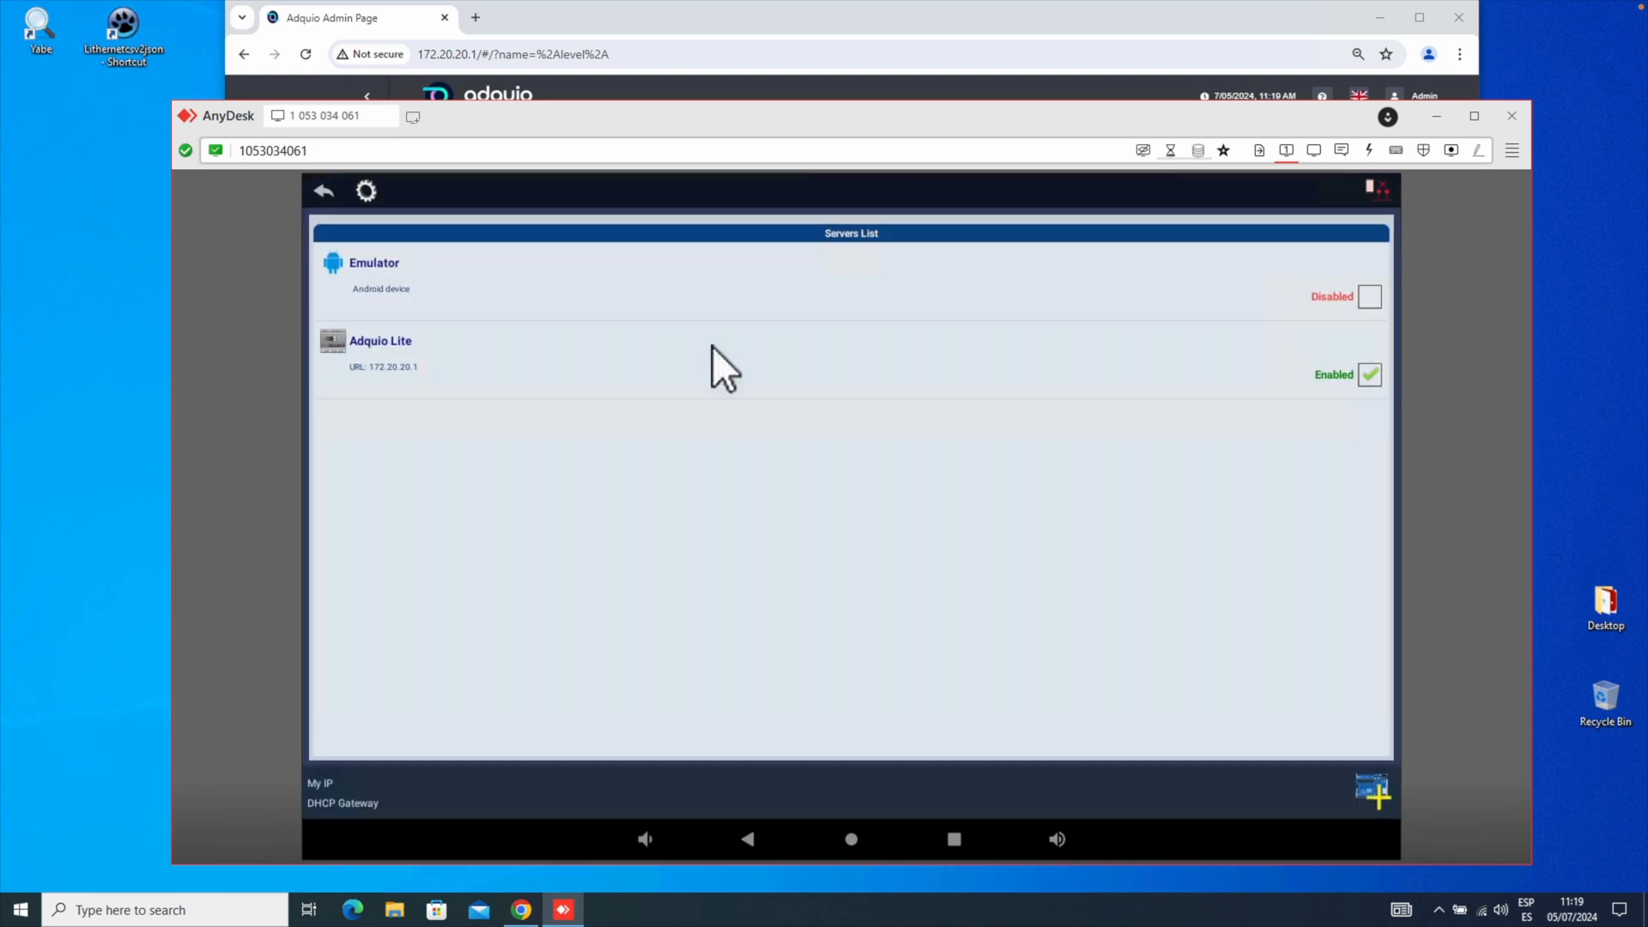
{"action": "left_click", "coordinate": [400, 348]}
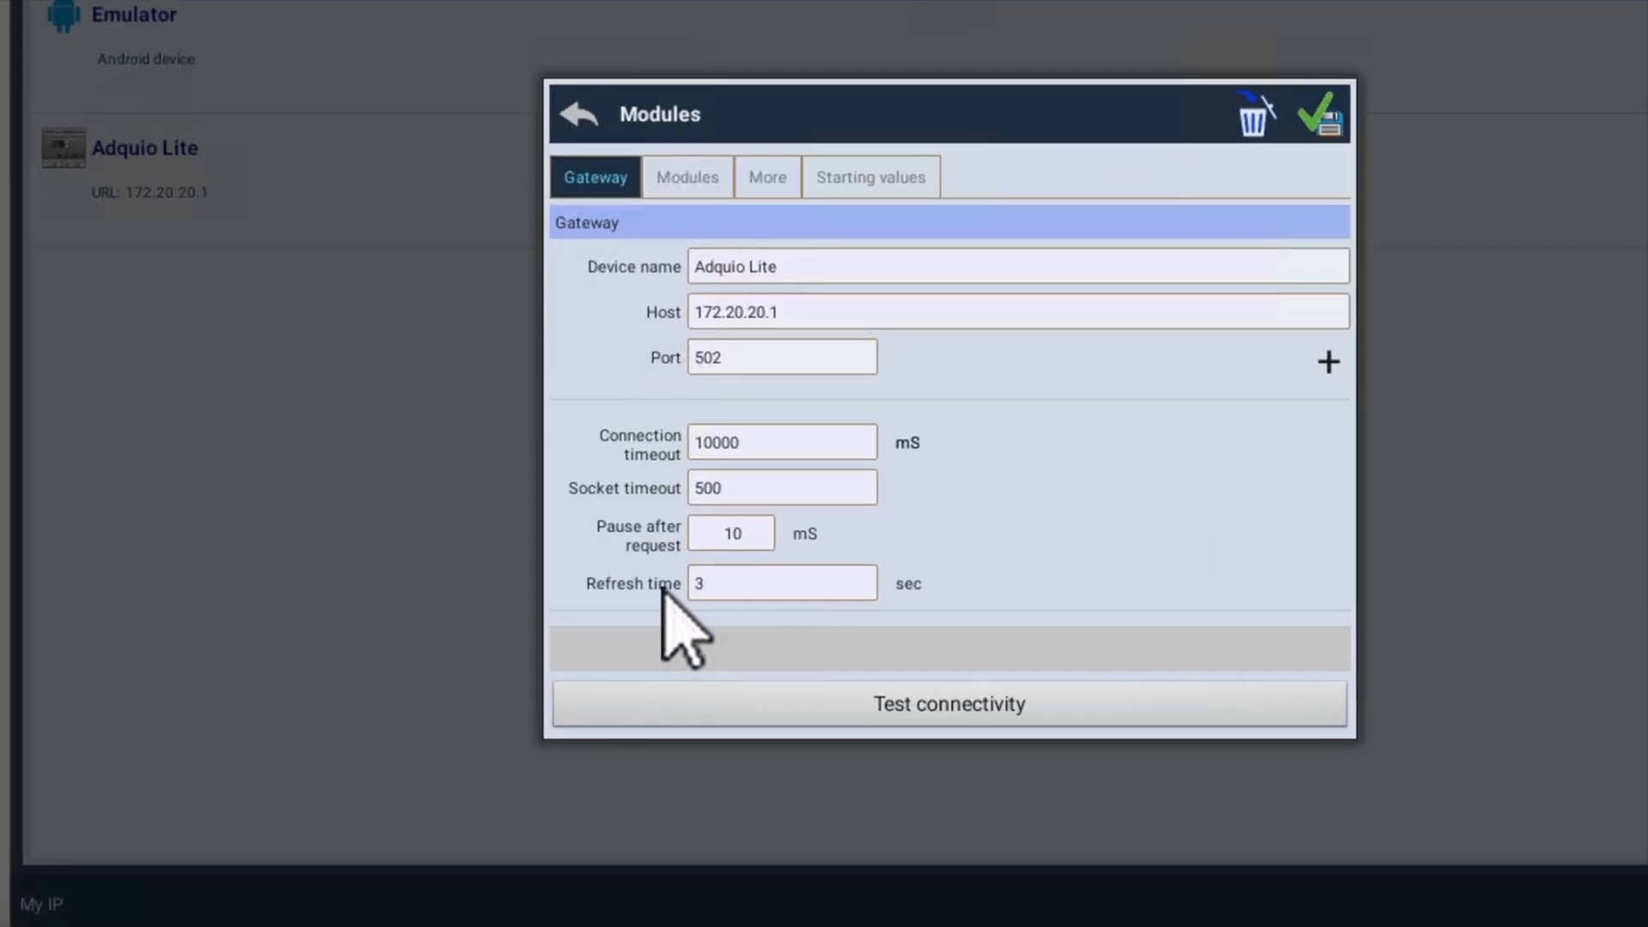
{"action": "left_click", "coordinate": [718, 585]}
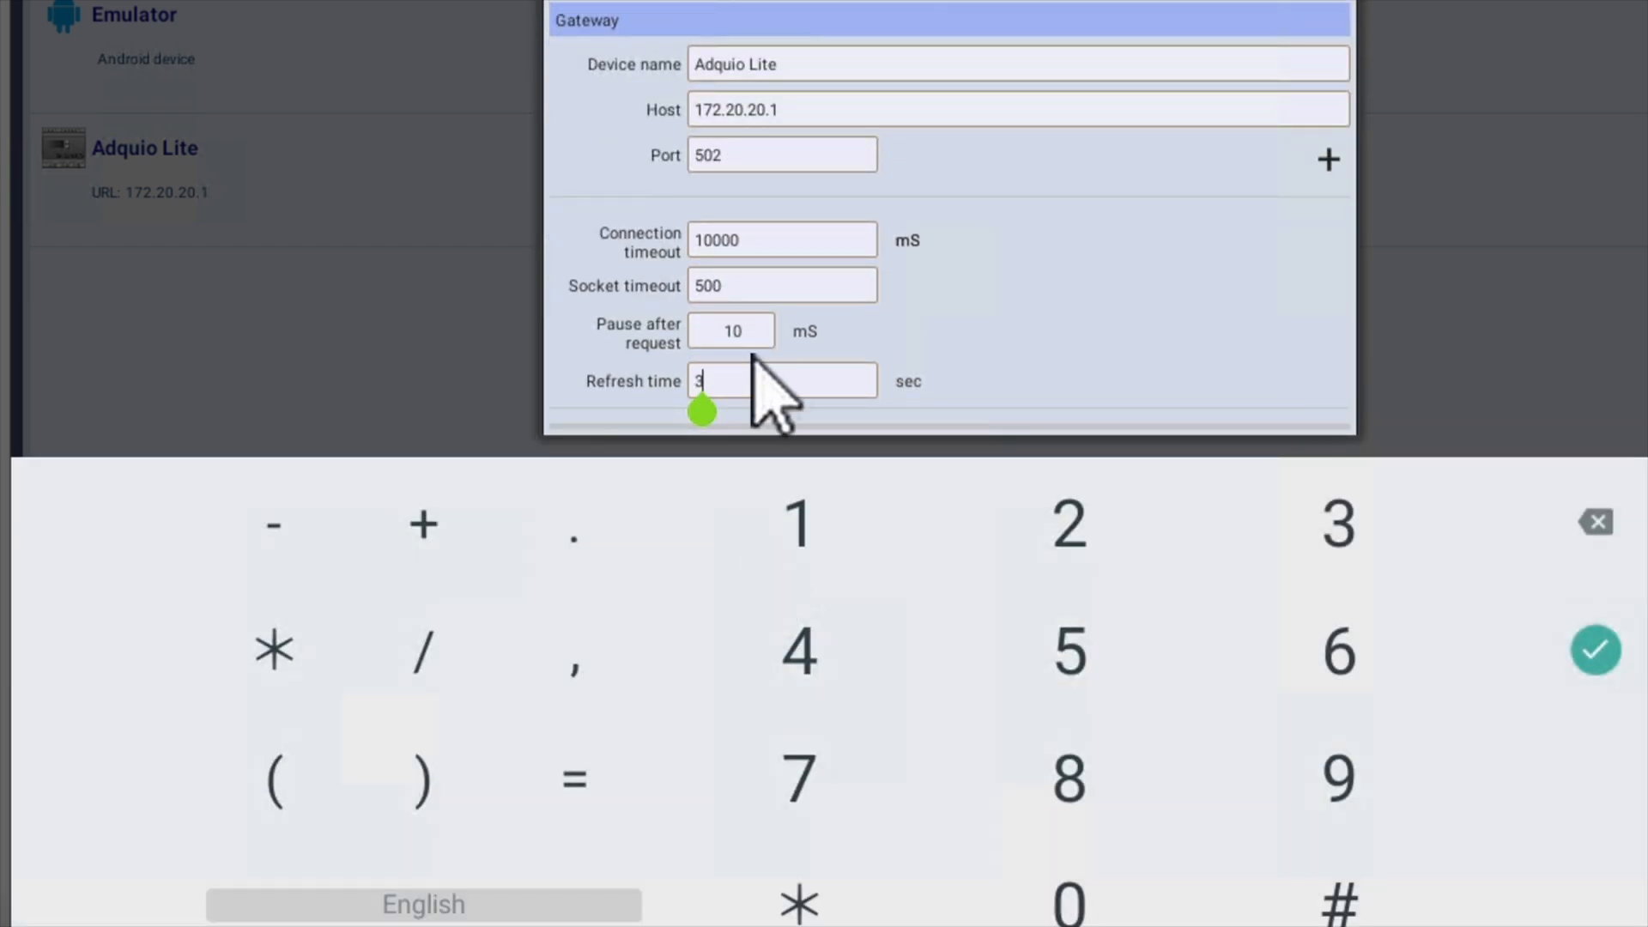
{"action": "key", "text": "BackSpace"}
{"action": "type", "text": "1"}
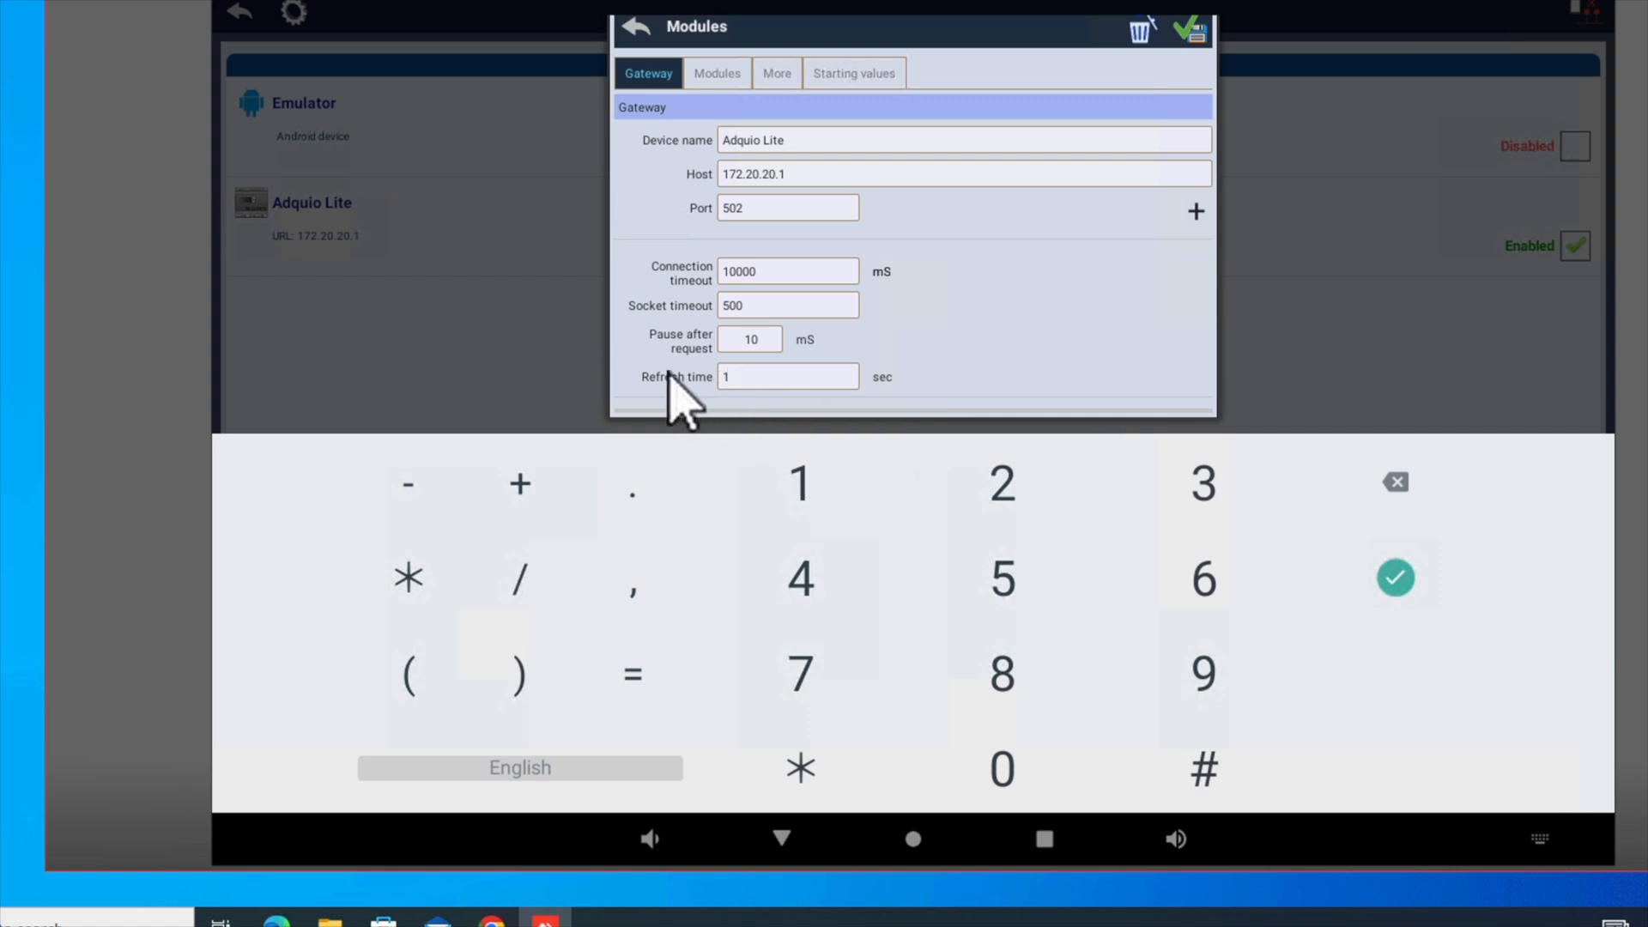
{"action": "left_click", "coordinate": [1189, 33]}
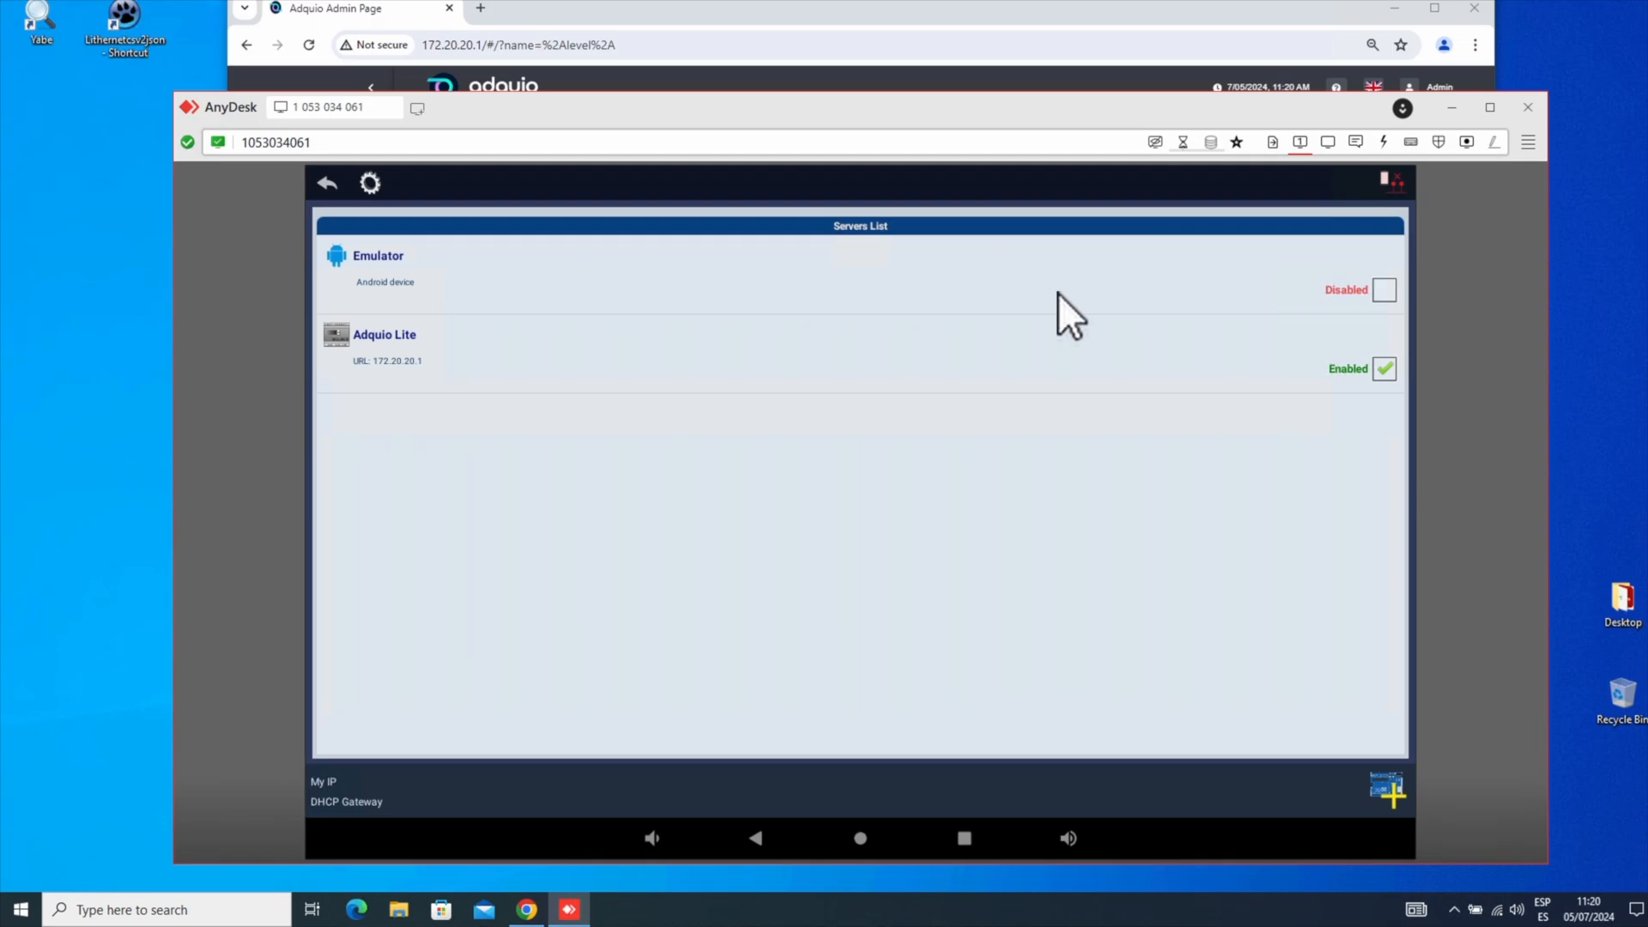
{"action": "left_click", "coordinate": [339, 184]}
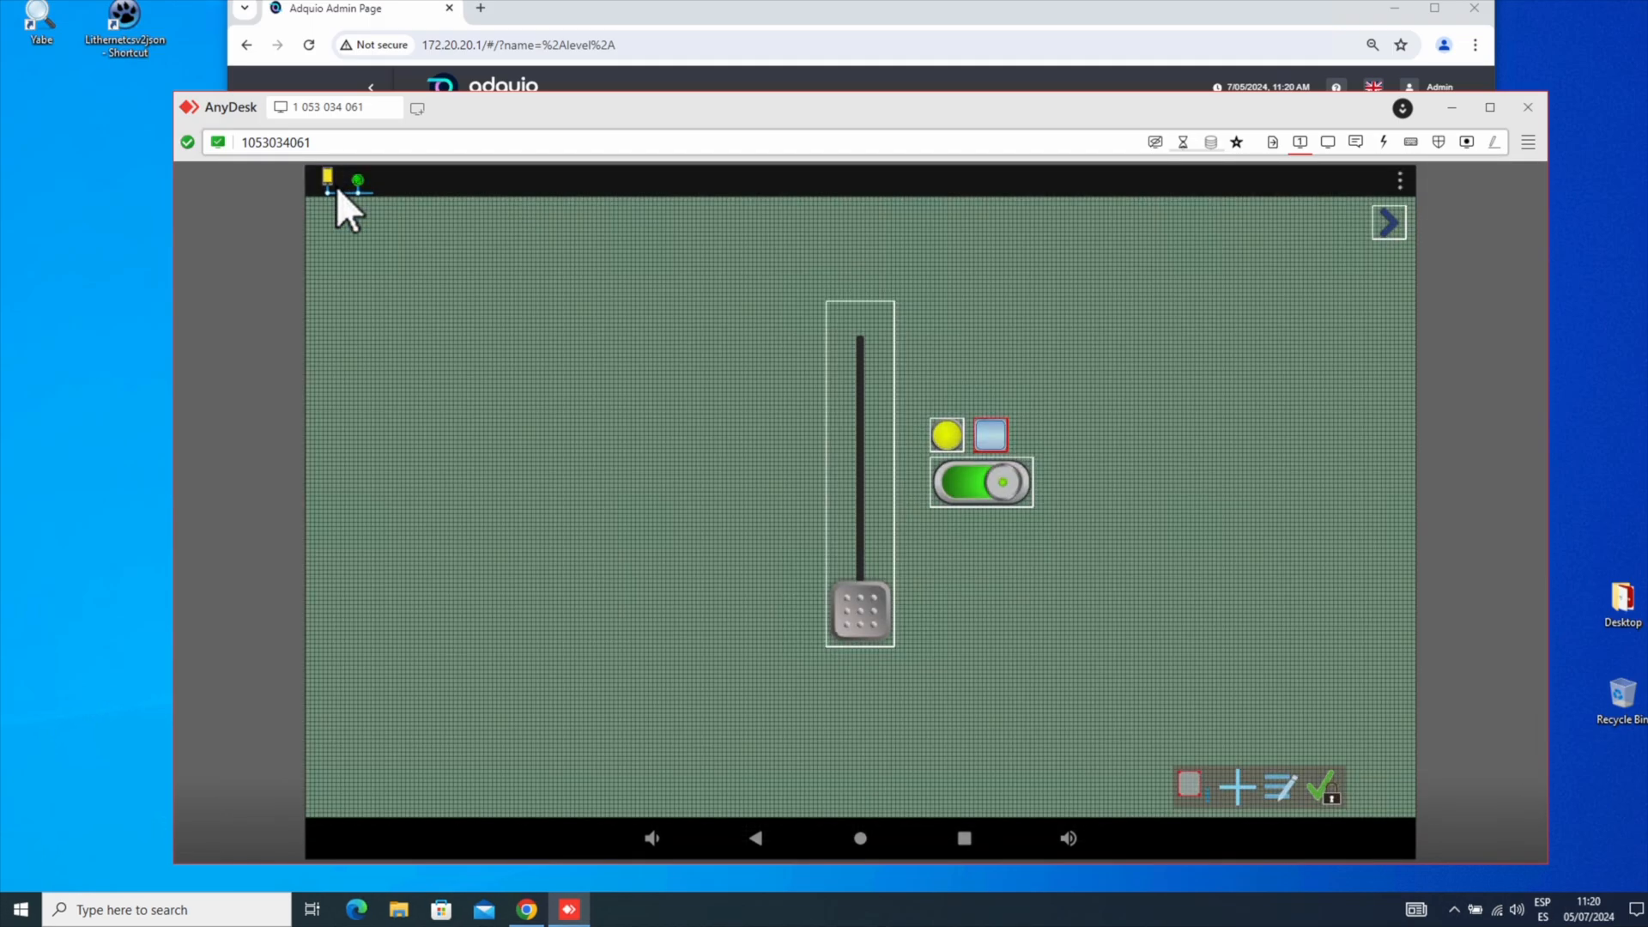
Review the Home panel's name, order, refresh and background settings, then save them
{"action": "left_click_drag", "start_coordinate": [807, 111], "coordinate": [823, 50]}
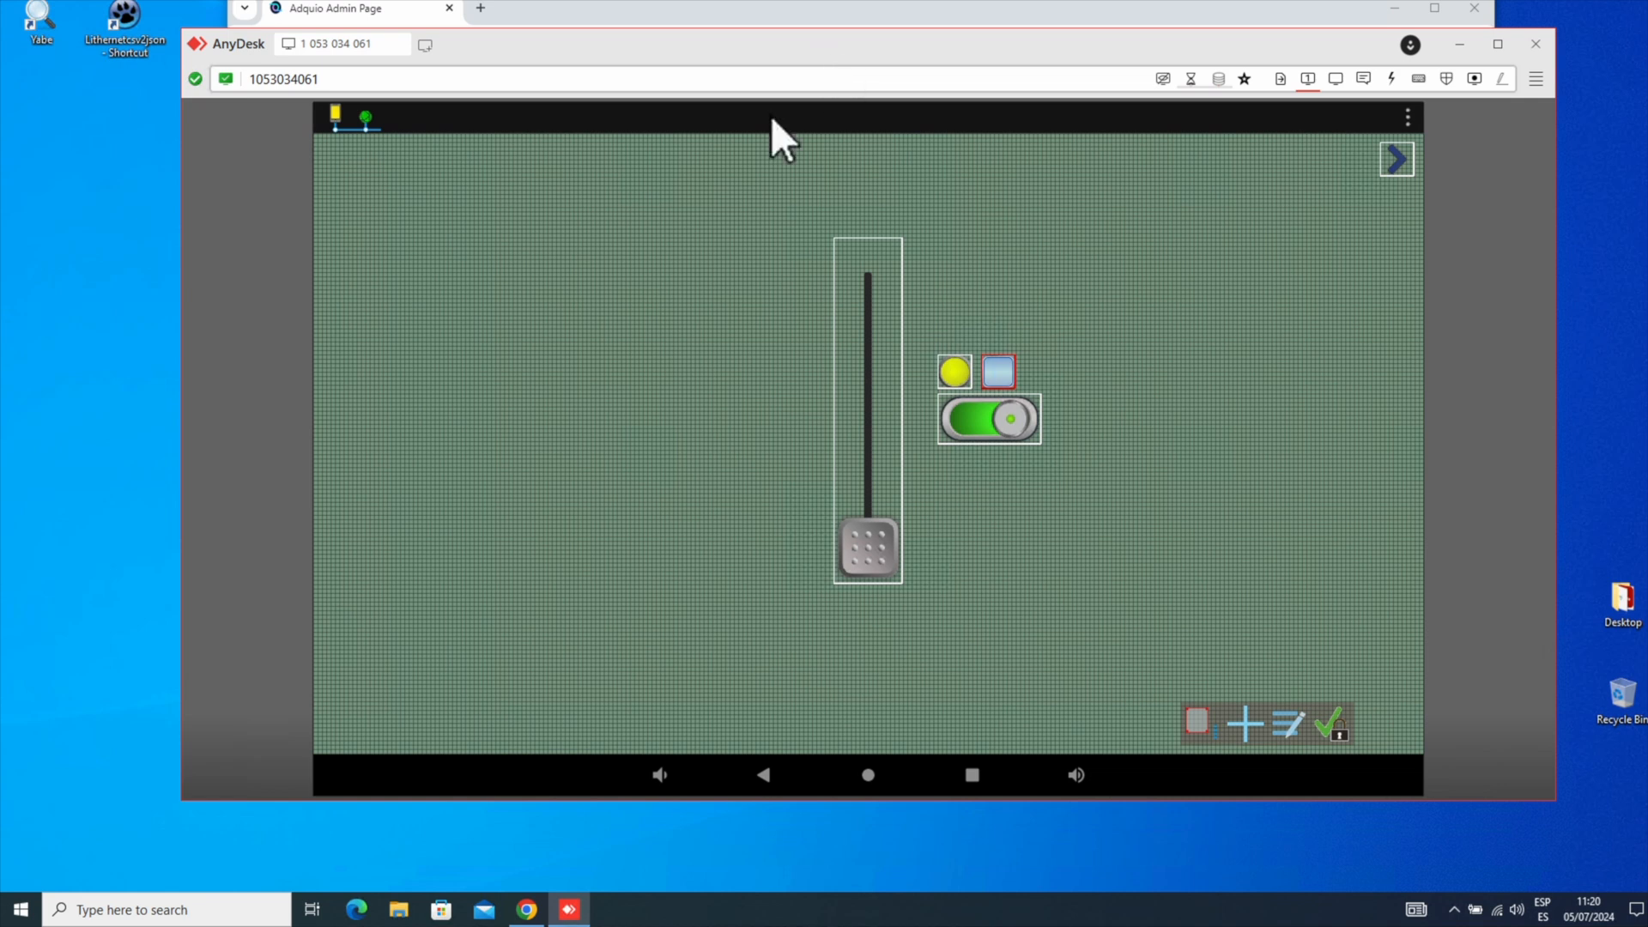
{"action": "left_click", "coordinate": [1287, 723]}
{"action": "left_click", "coordinate": [848, 261]}
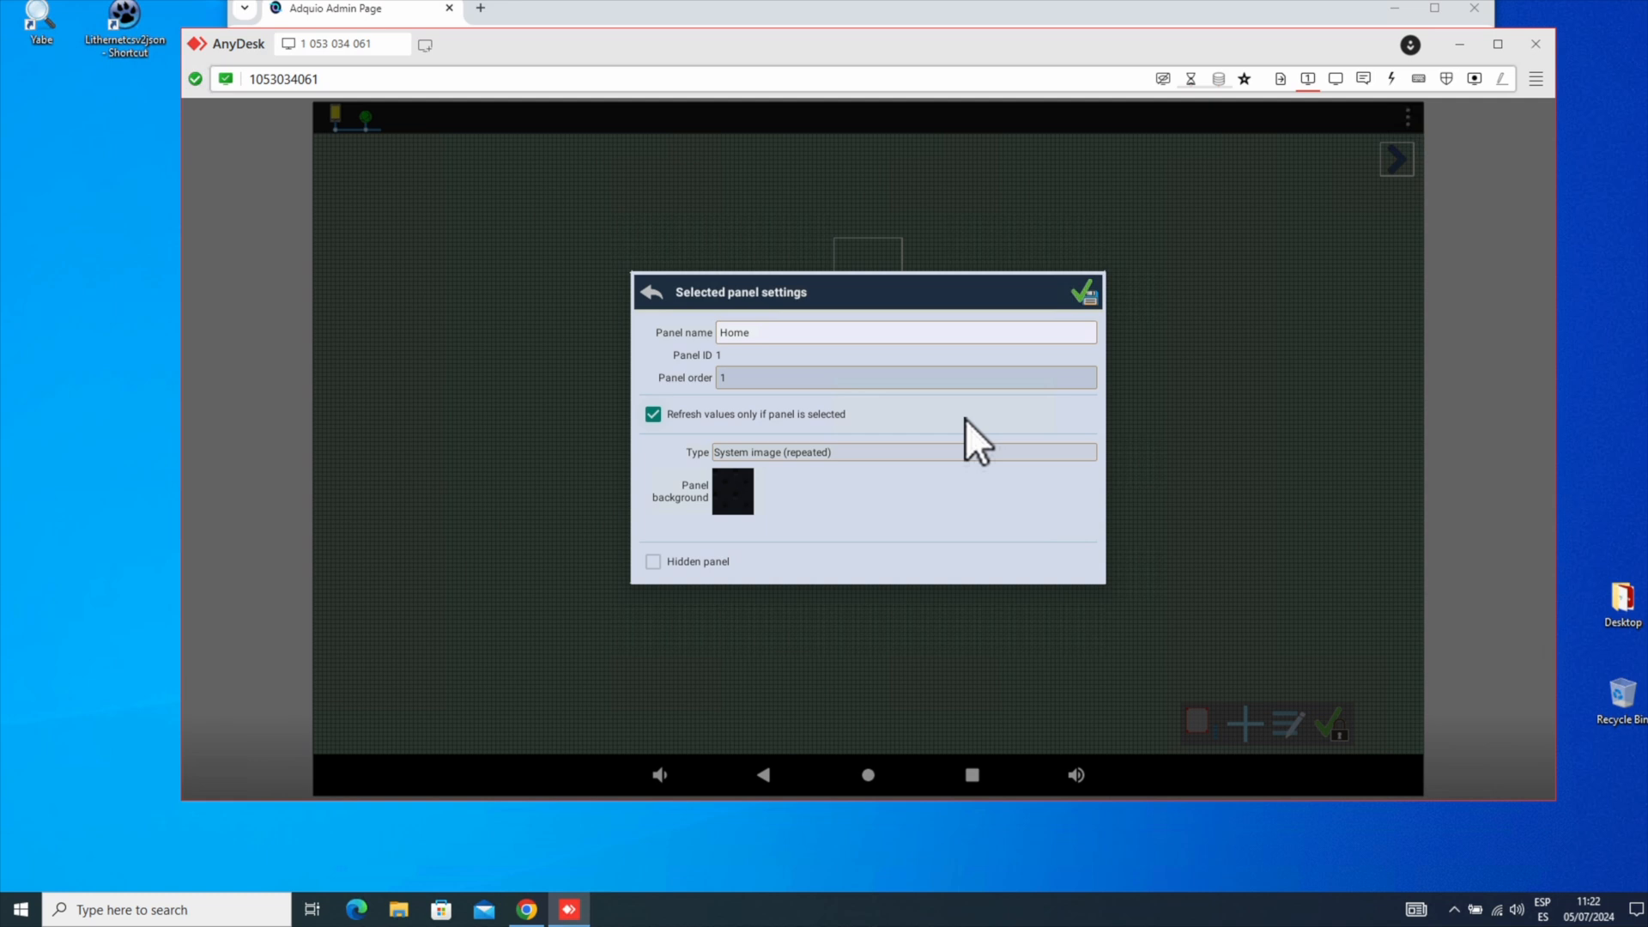
{"action": "left_click", "coordinate": [1084, 288]}
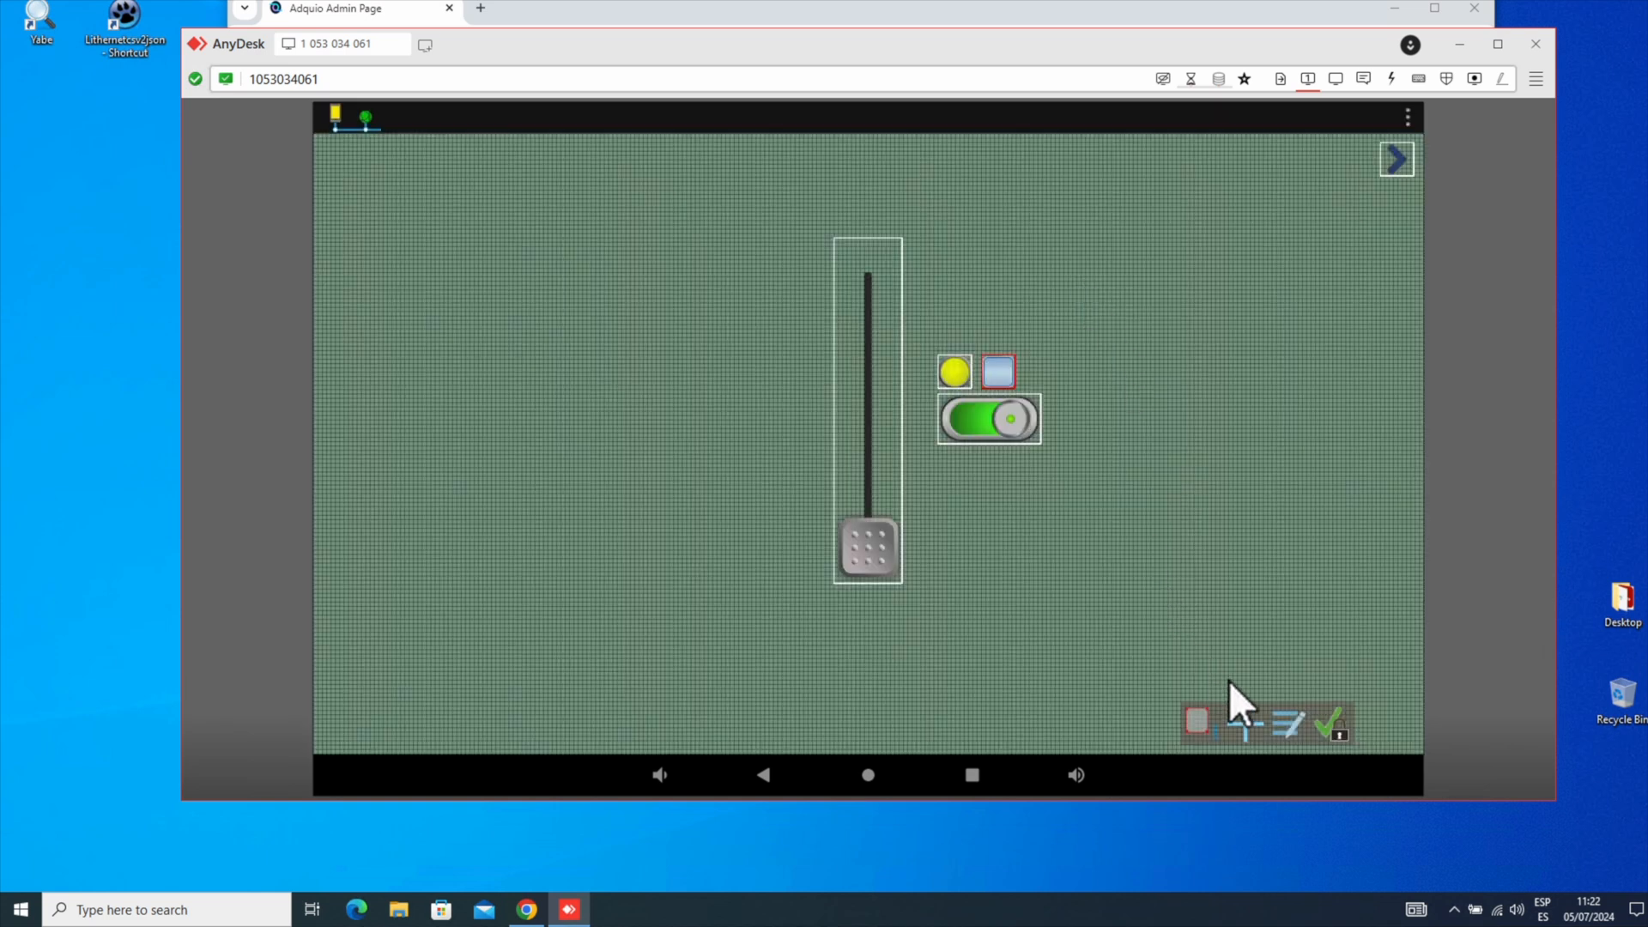
Start adding a widget and examine the widget types offered in Levels 1 to 4, ending on Level 1
{"action": "left_click", "coordinate": [1239, 721]}
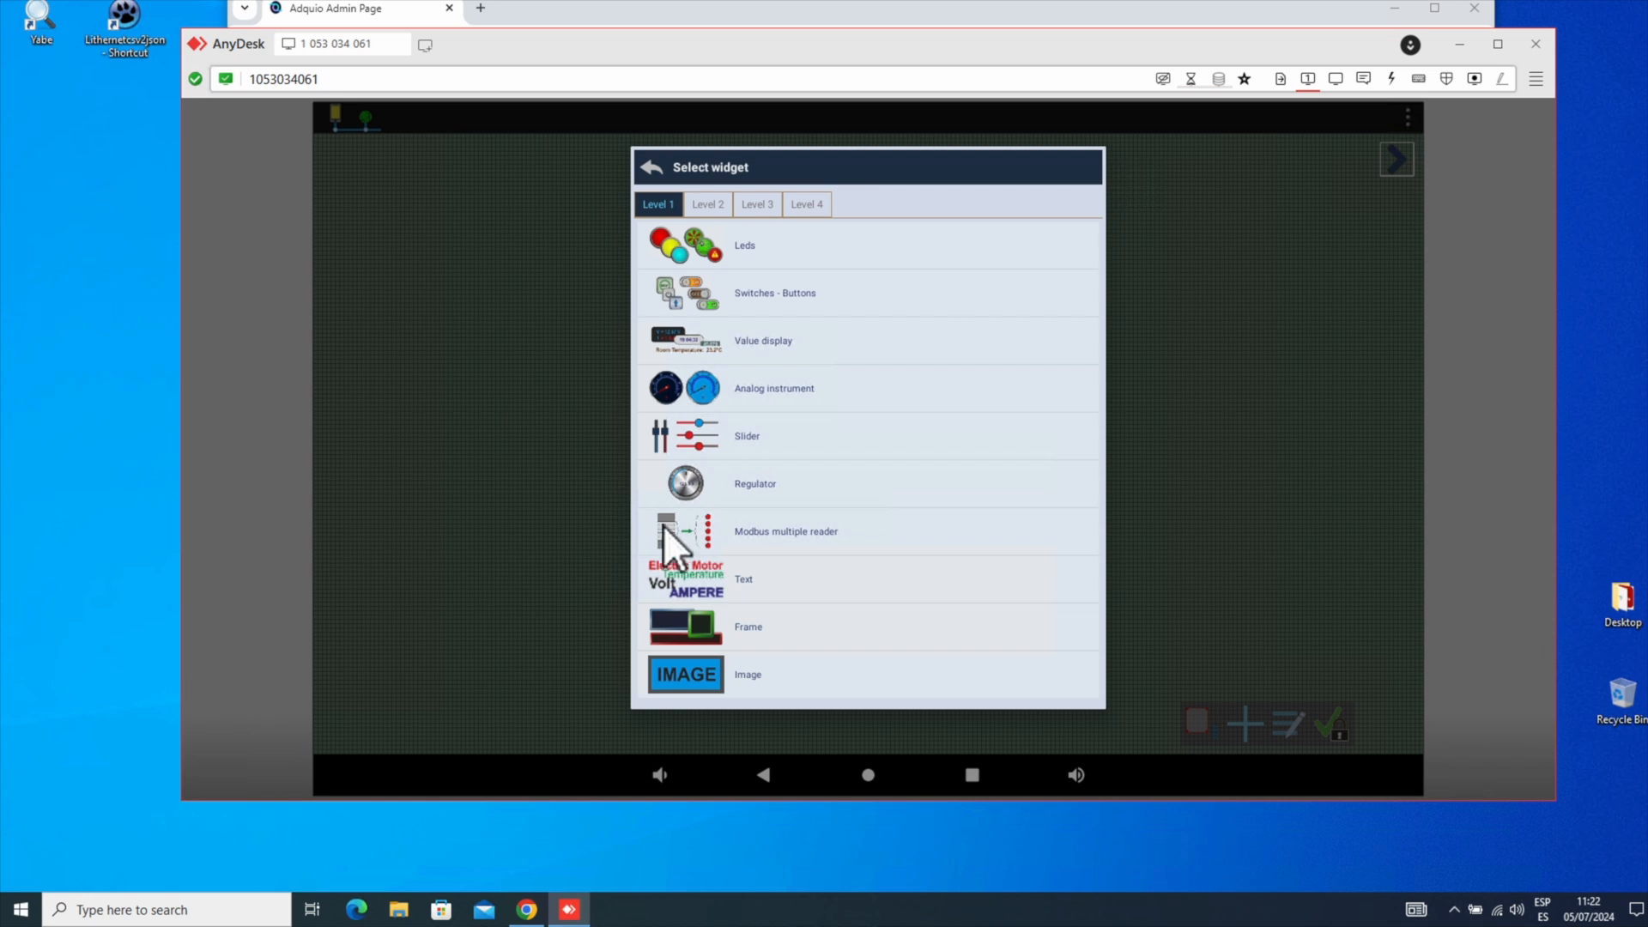
{"action": "left_click", "coordinate": [703, 205]}
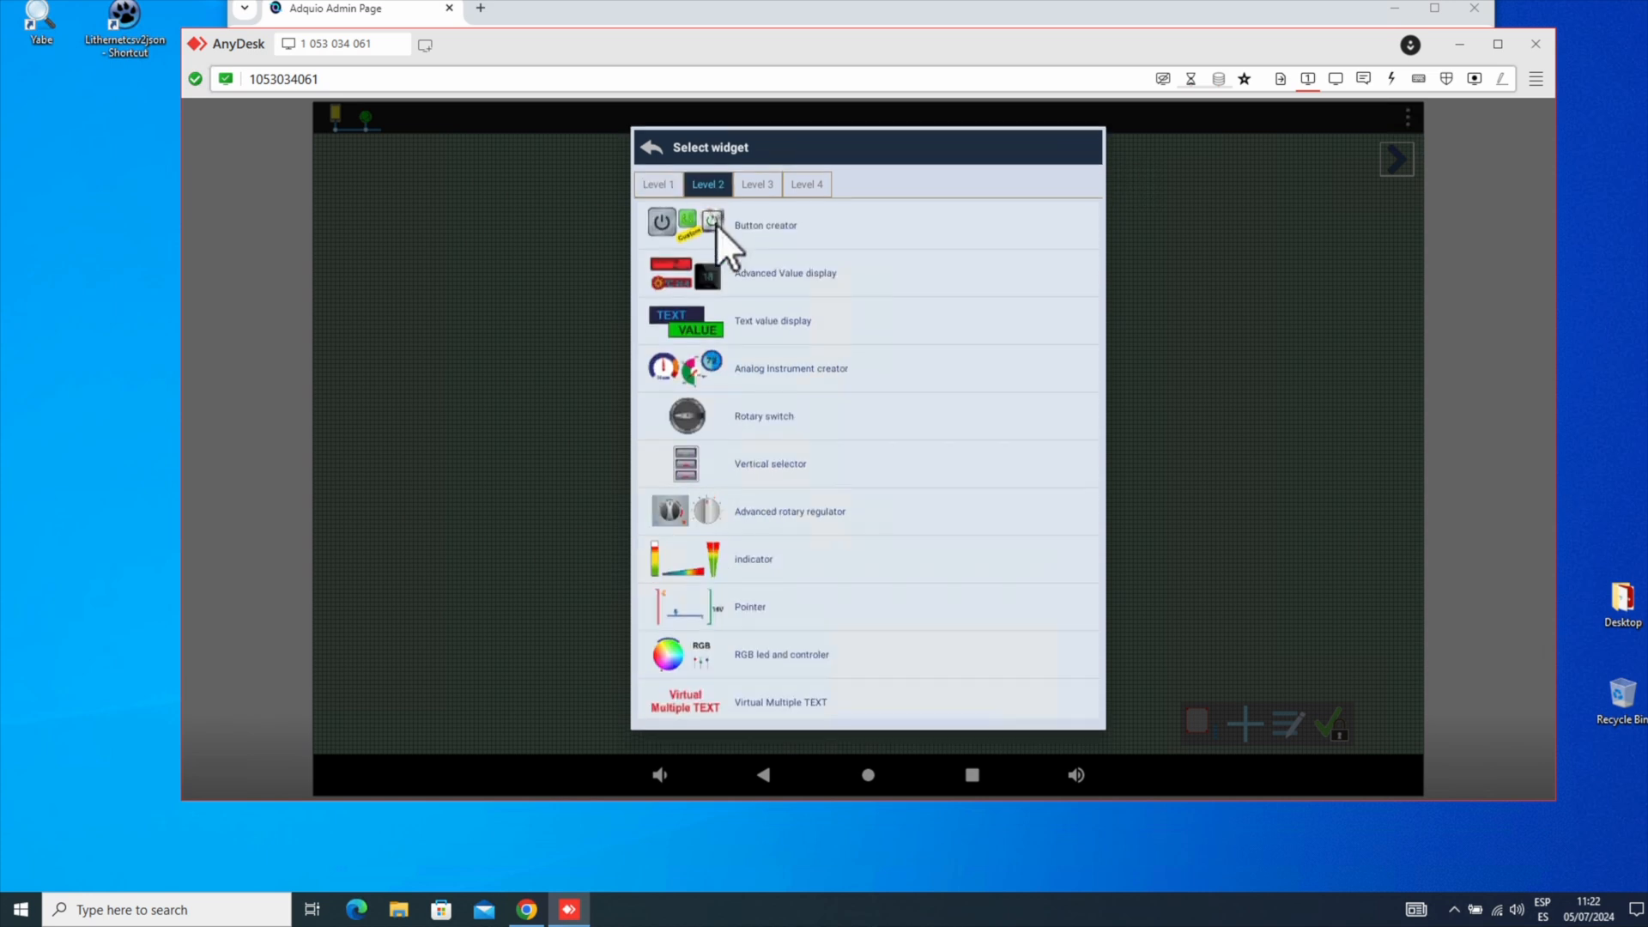
{"action": "left_click", "coordinate": [754, 185]}
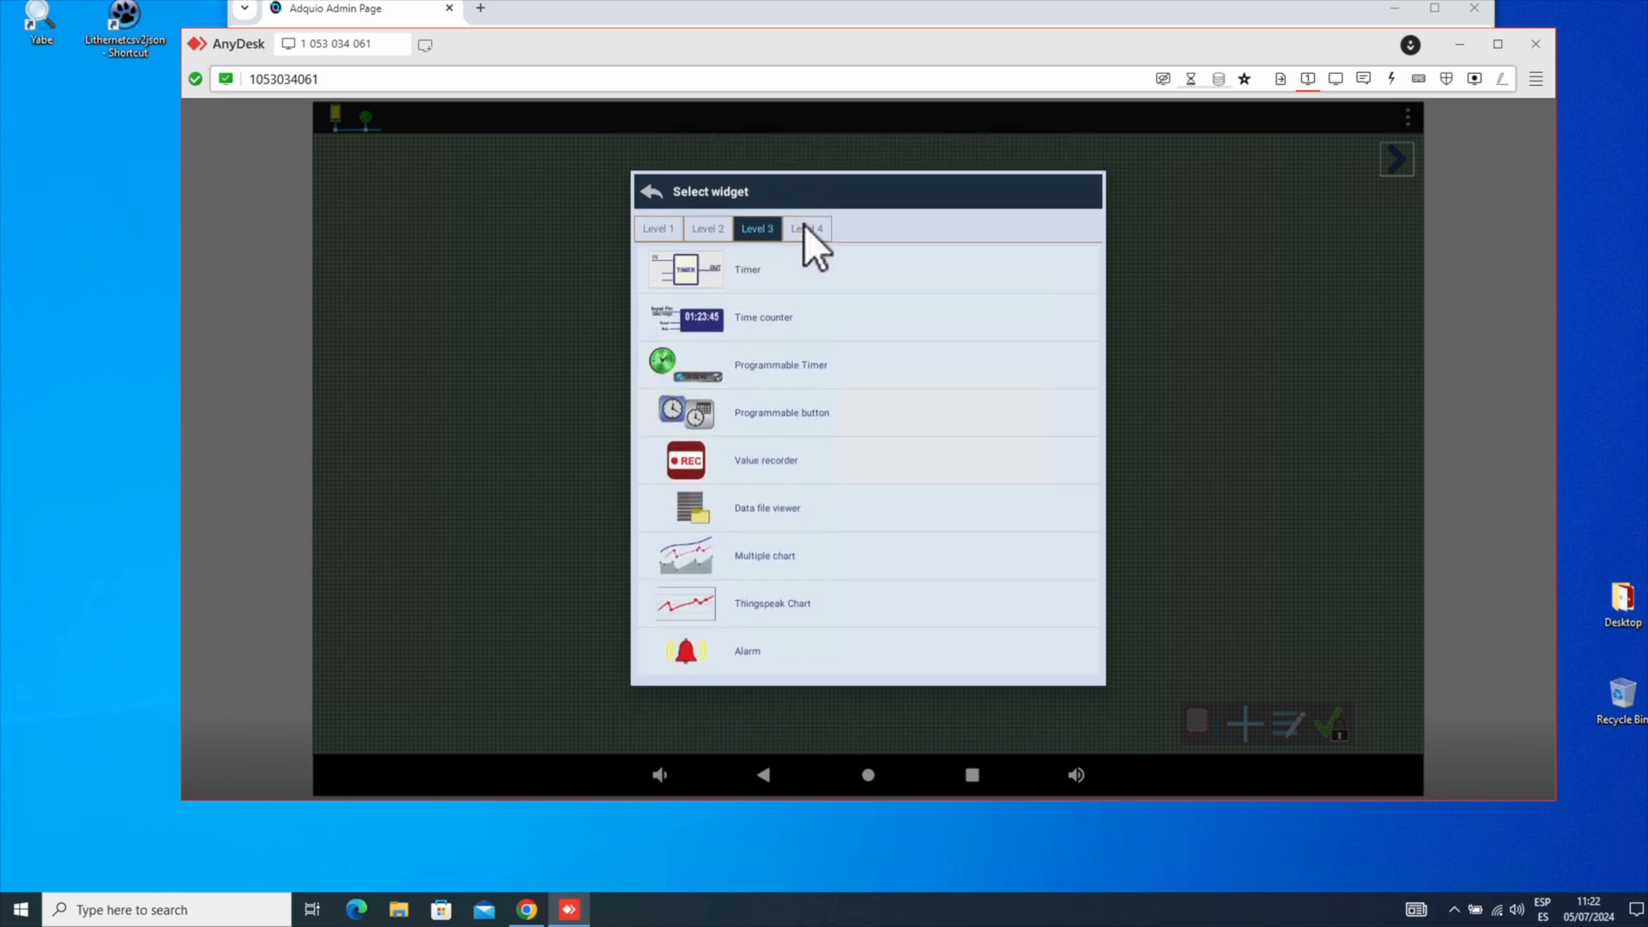
{"action": "left_click", "coordinate": [803, 224]}
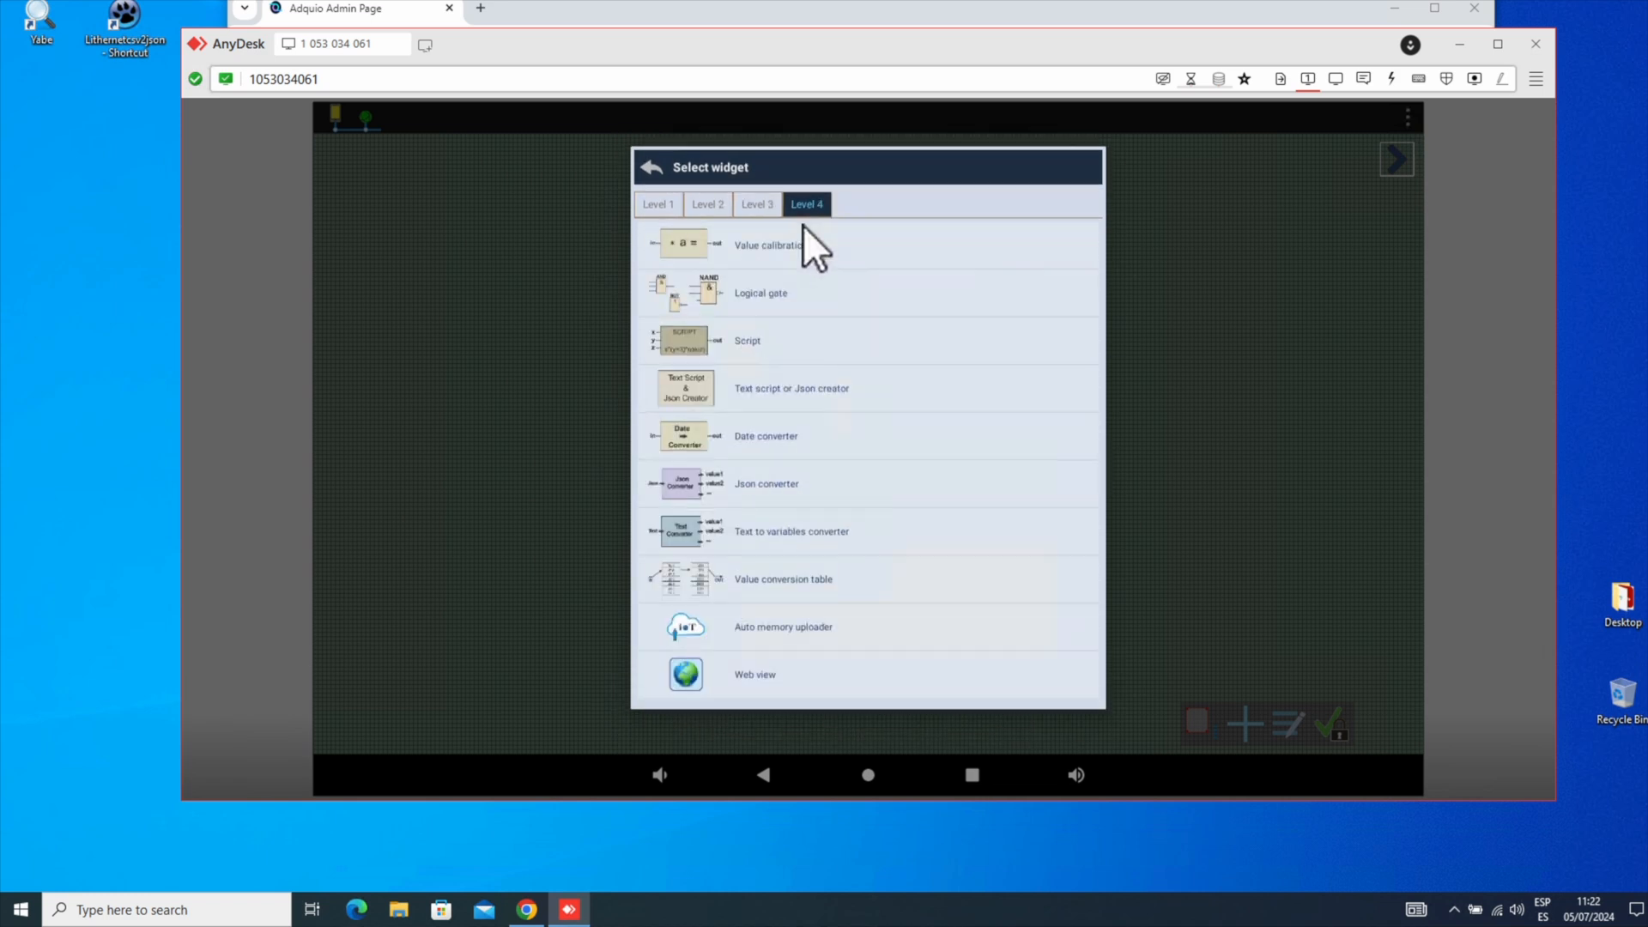
{"action": "left_click", "coordinate": [751, 203]}
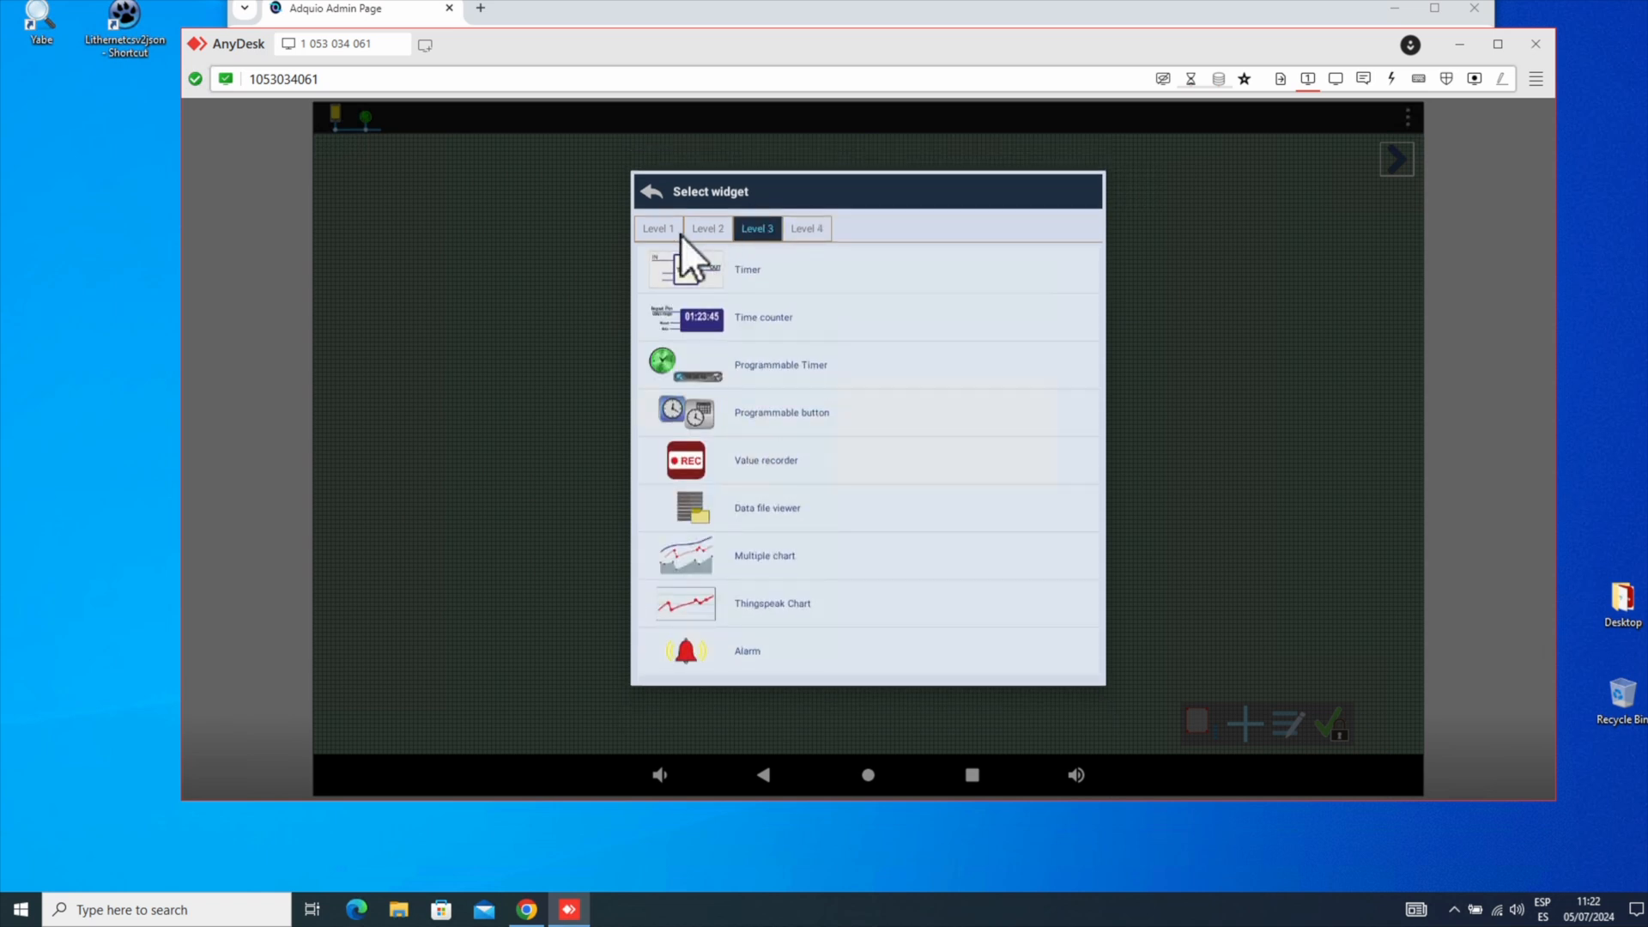
{"action": "left_click", "coordinate": [654, 230]}
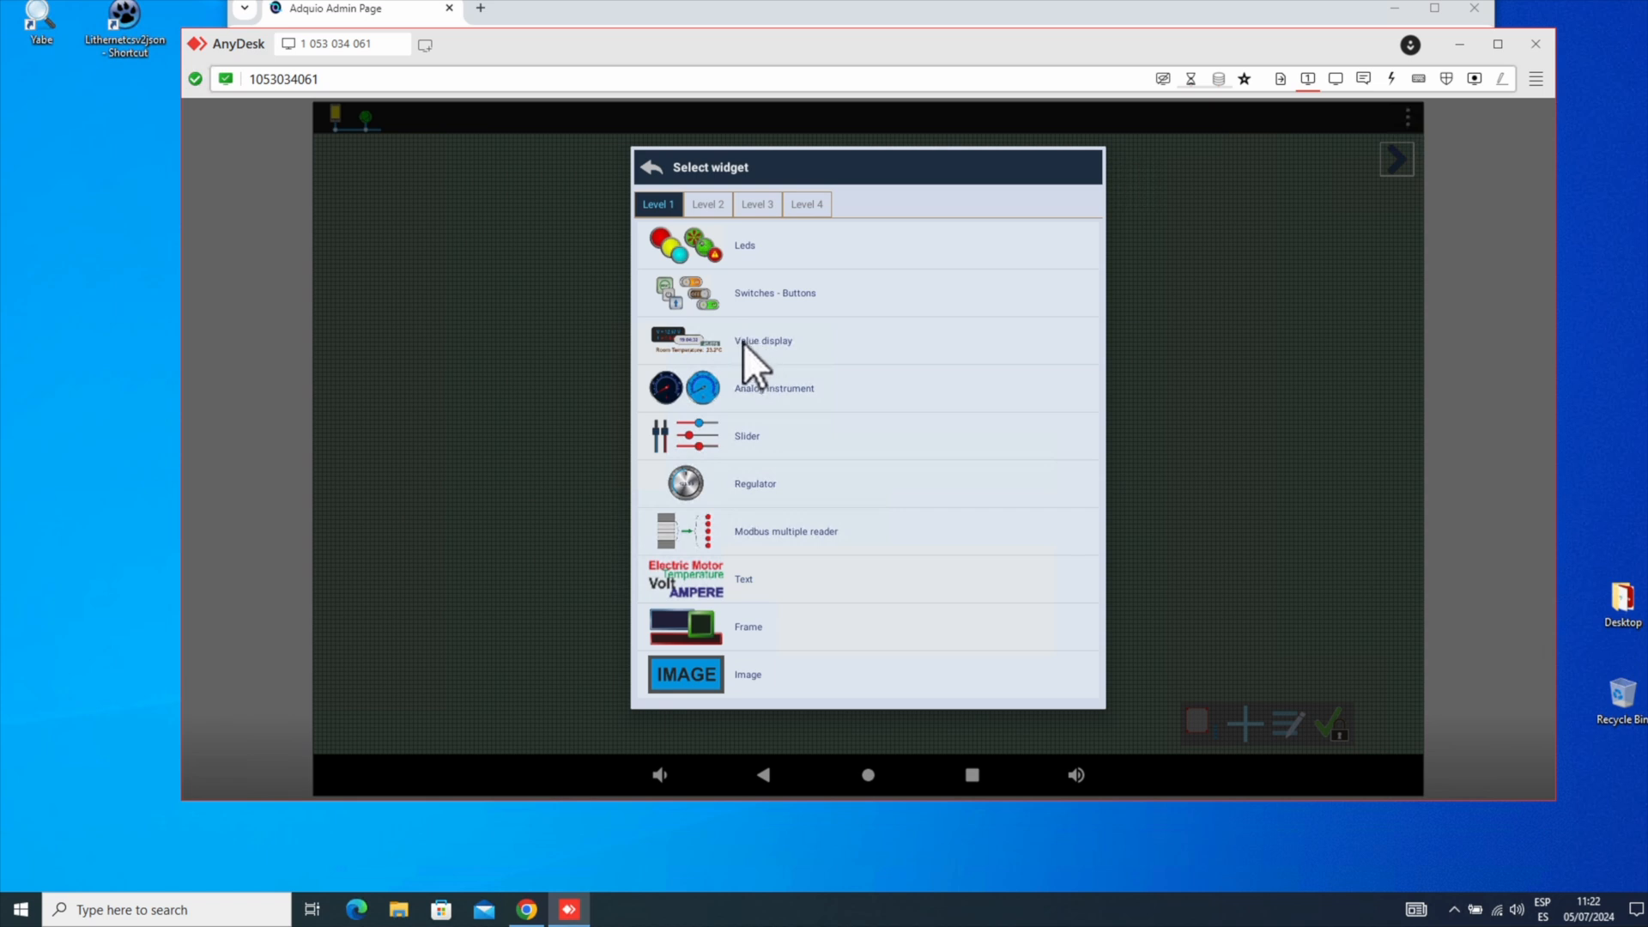
Add a Value display widget and set its server to Adquio Lite
{"action": "left_click", "coordinate": [748, 339]}
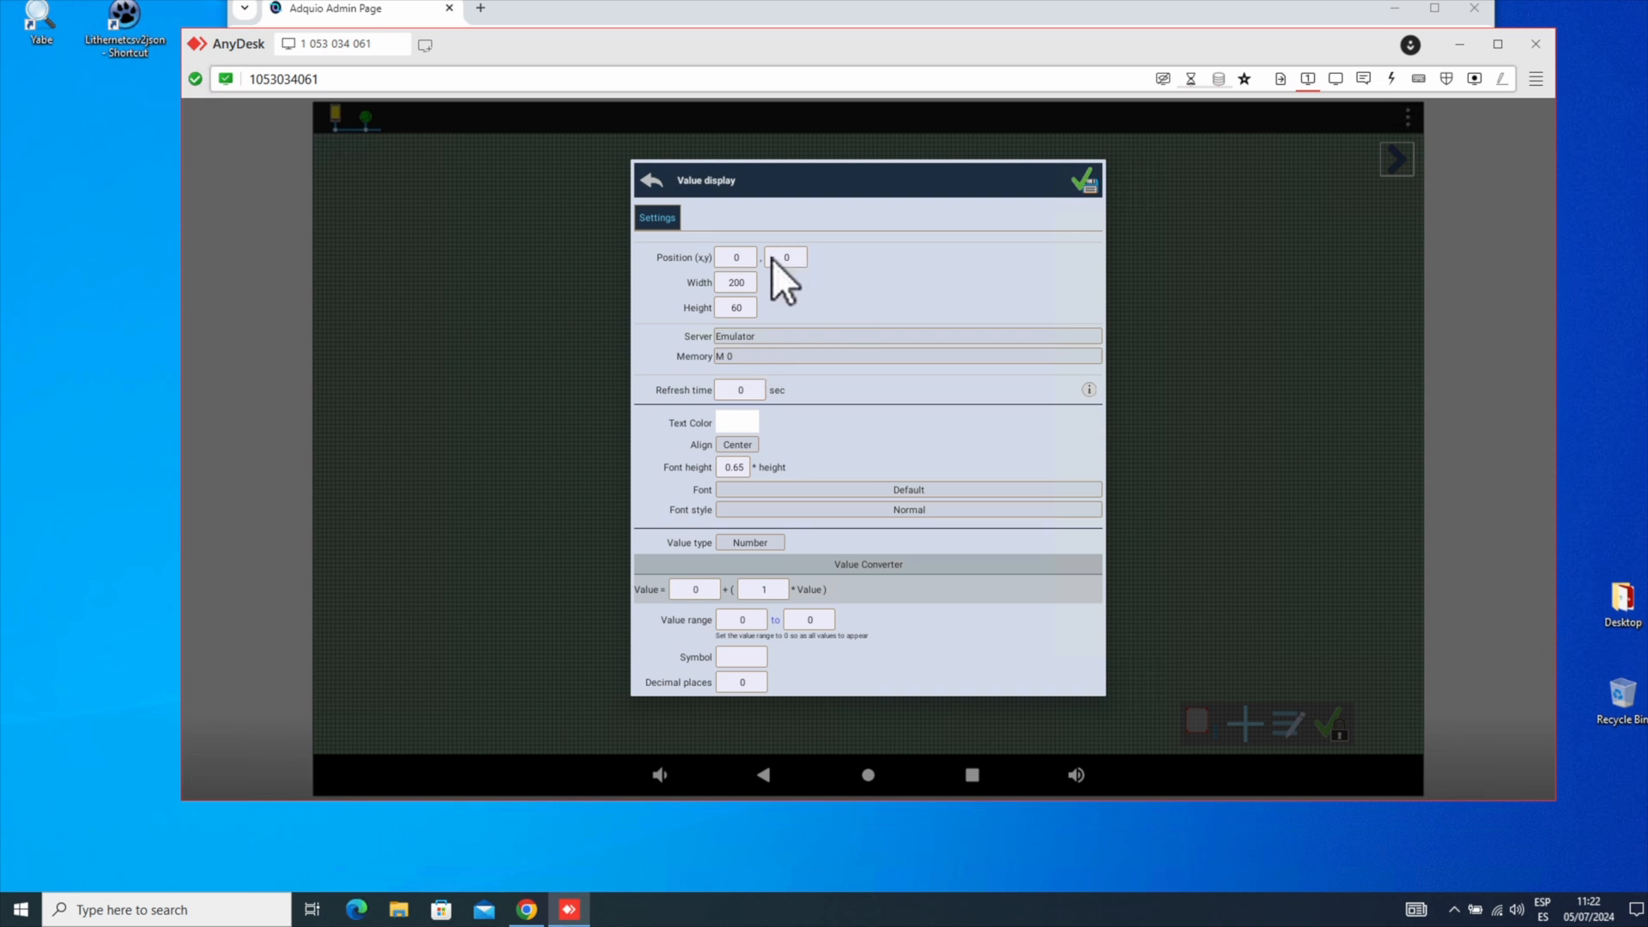
{"action": "left_click", "coordinate": [800, 334]}
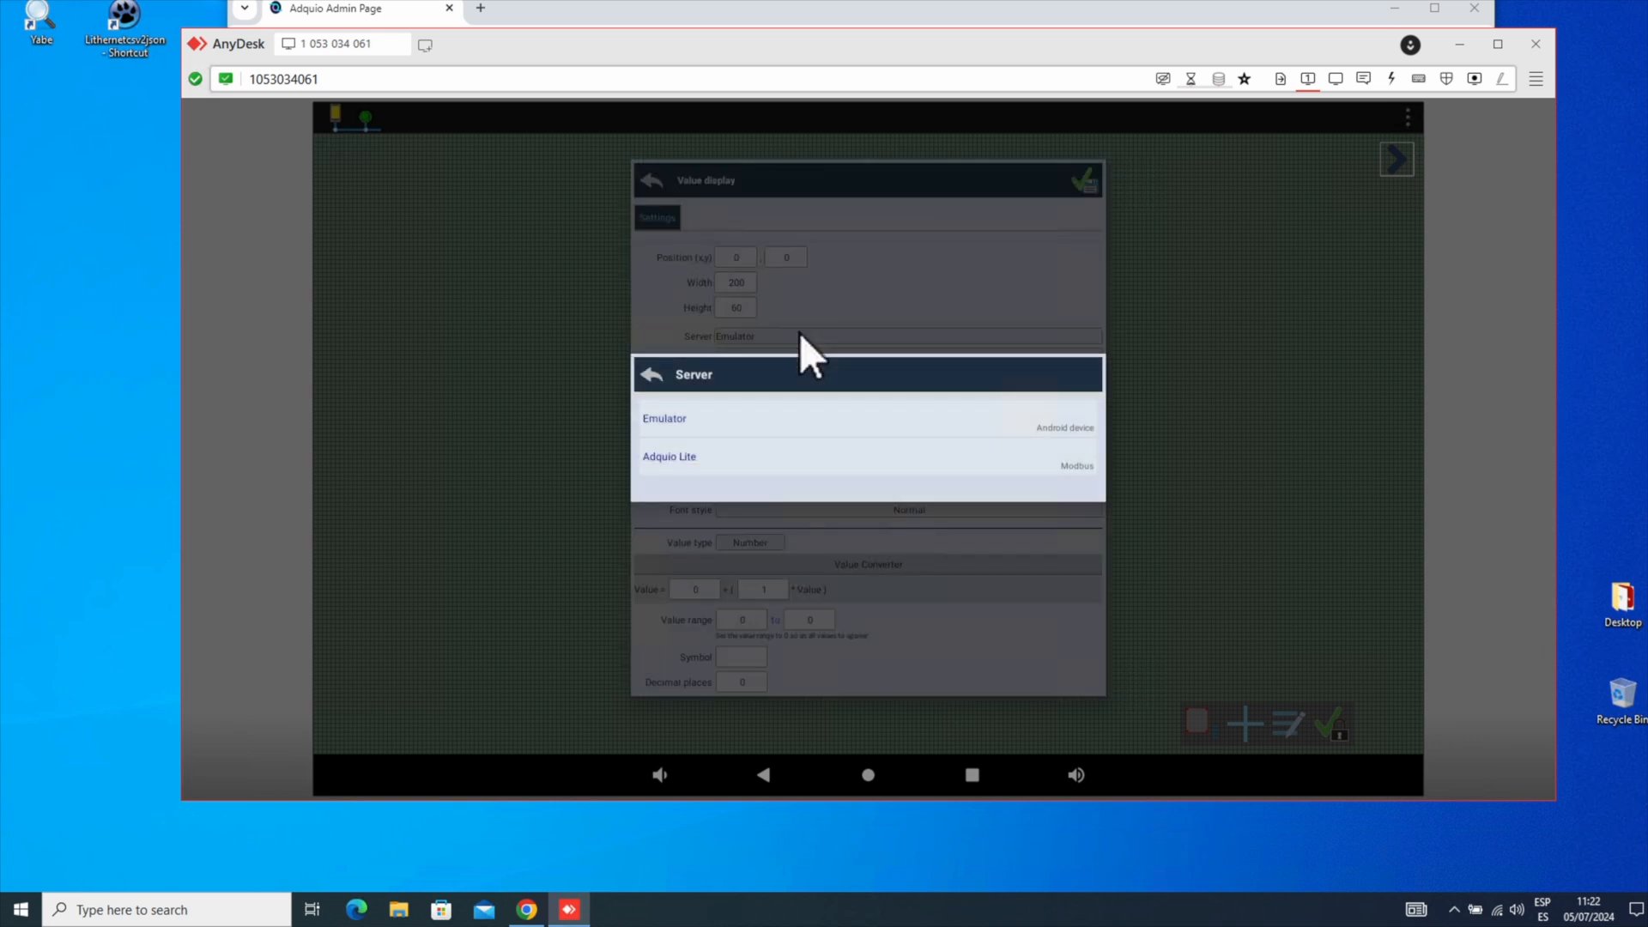
{"action": "left_click", "coordinate": [729, 456]}
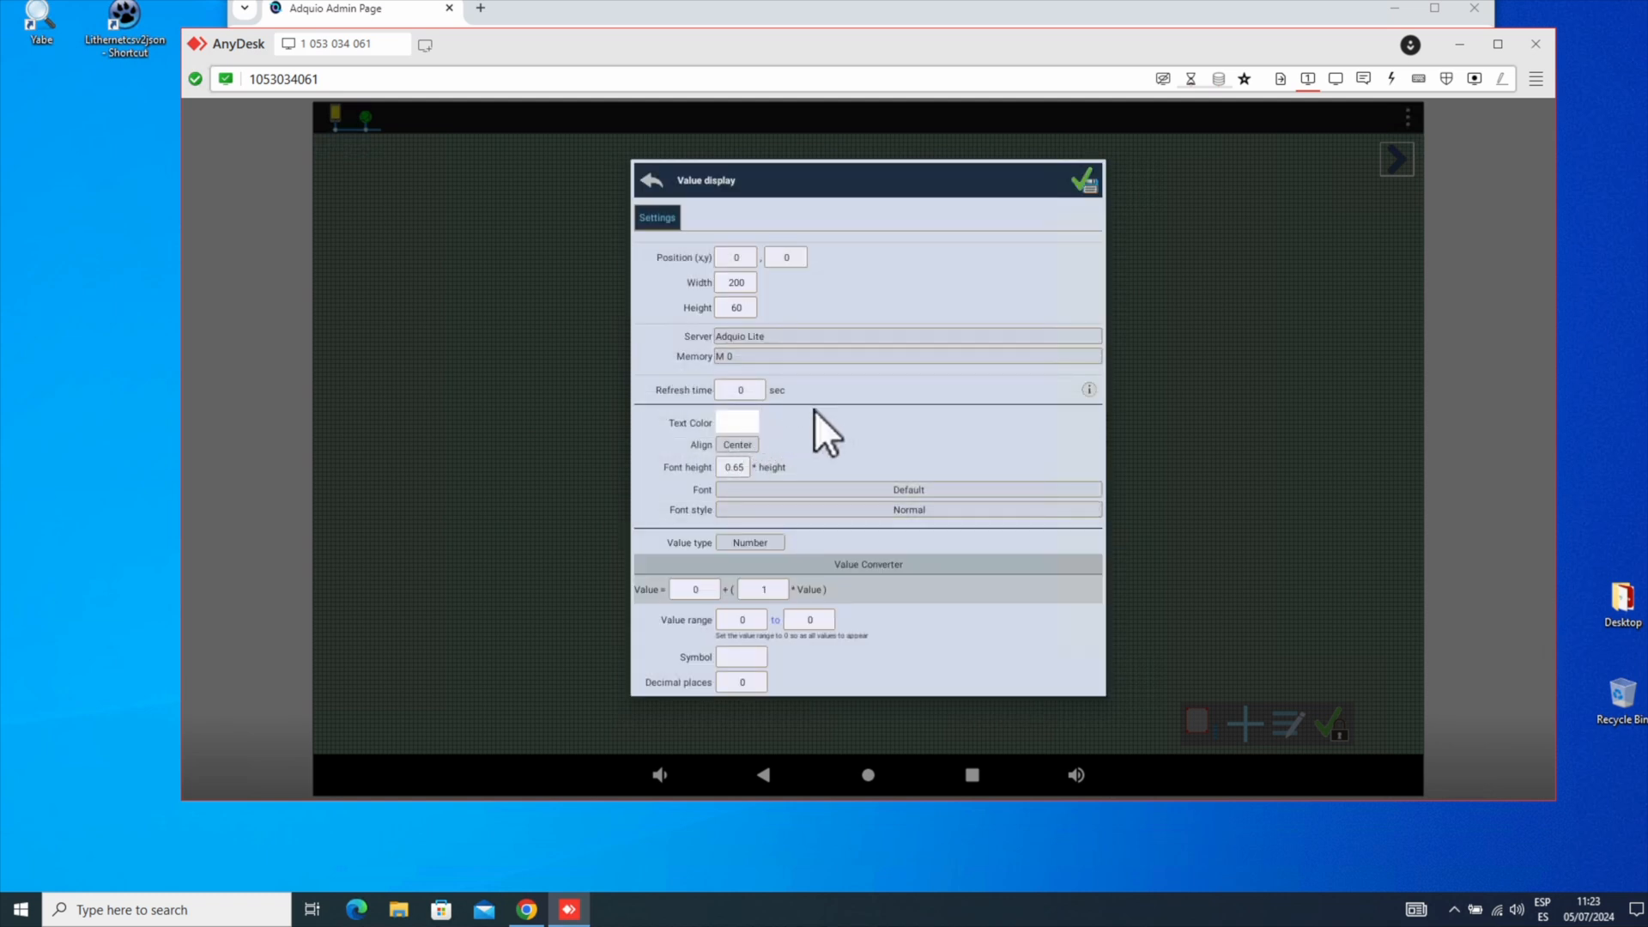
Set the Value display's memory to Module Register address 1 on the Adquio unit, and save the widget
{"action": "left_click", "coordinate": [776, 356]}
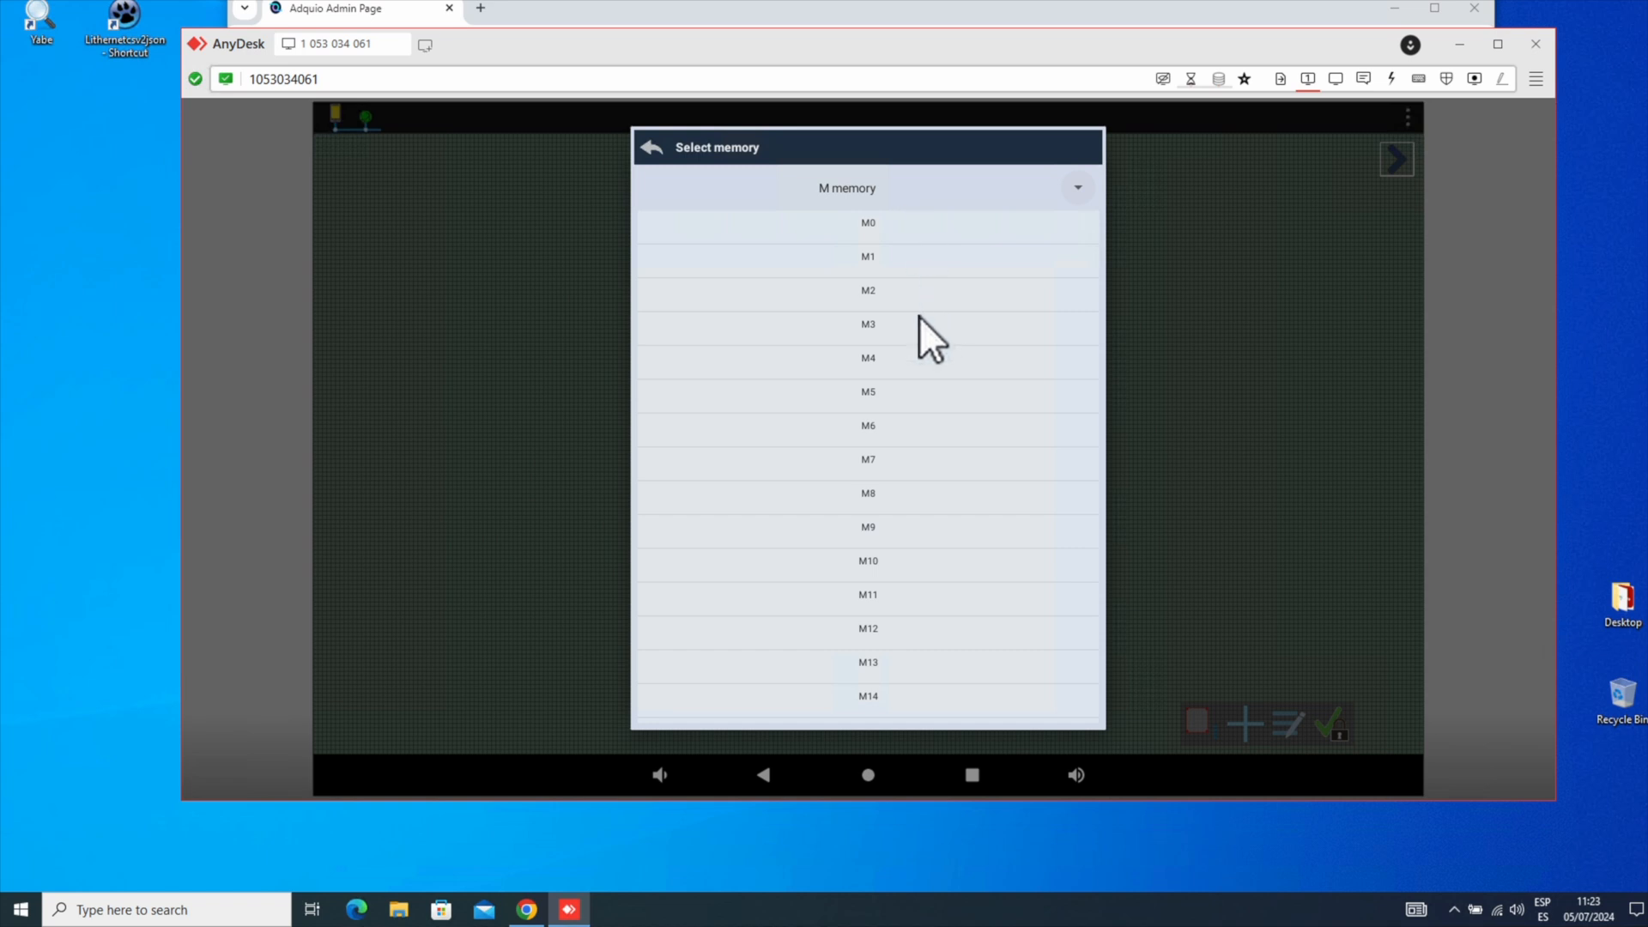
{"action": "left_click", "coordinate": [848, 188]}
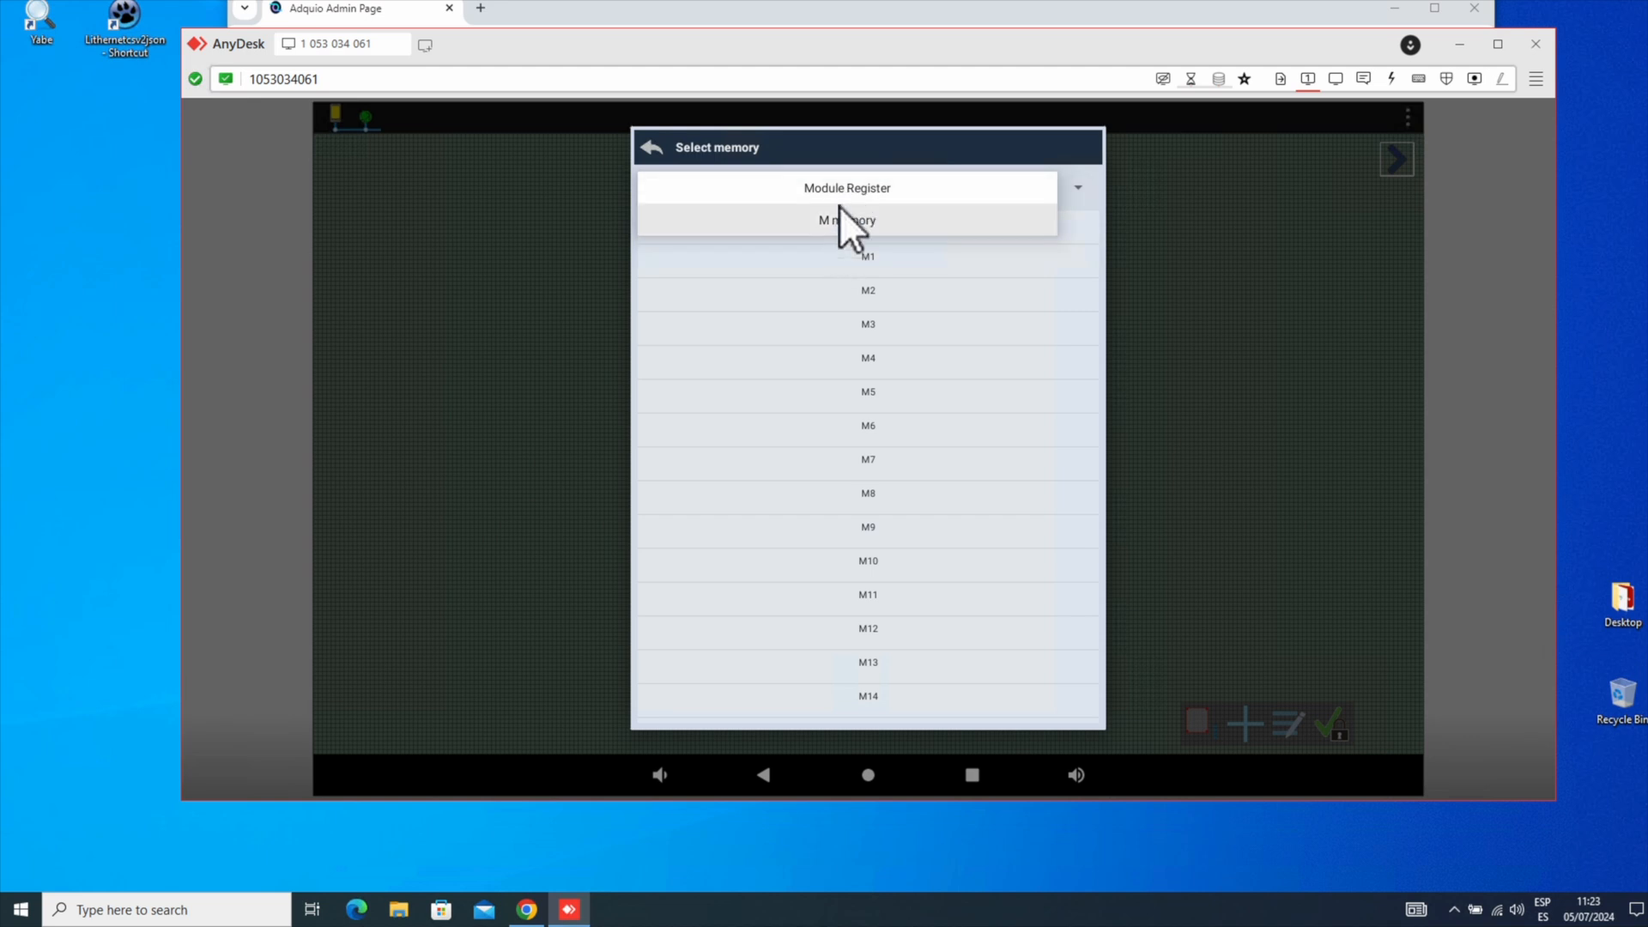
{"action": "left_click", "coordinate": [841, 189]}
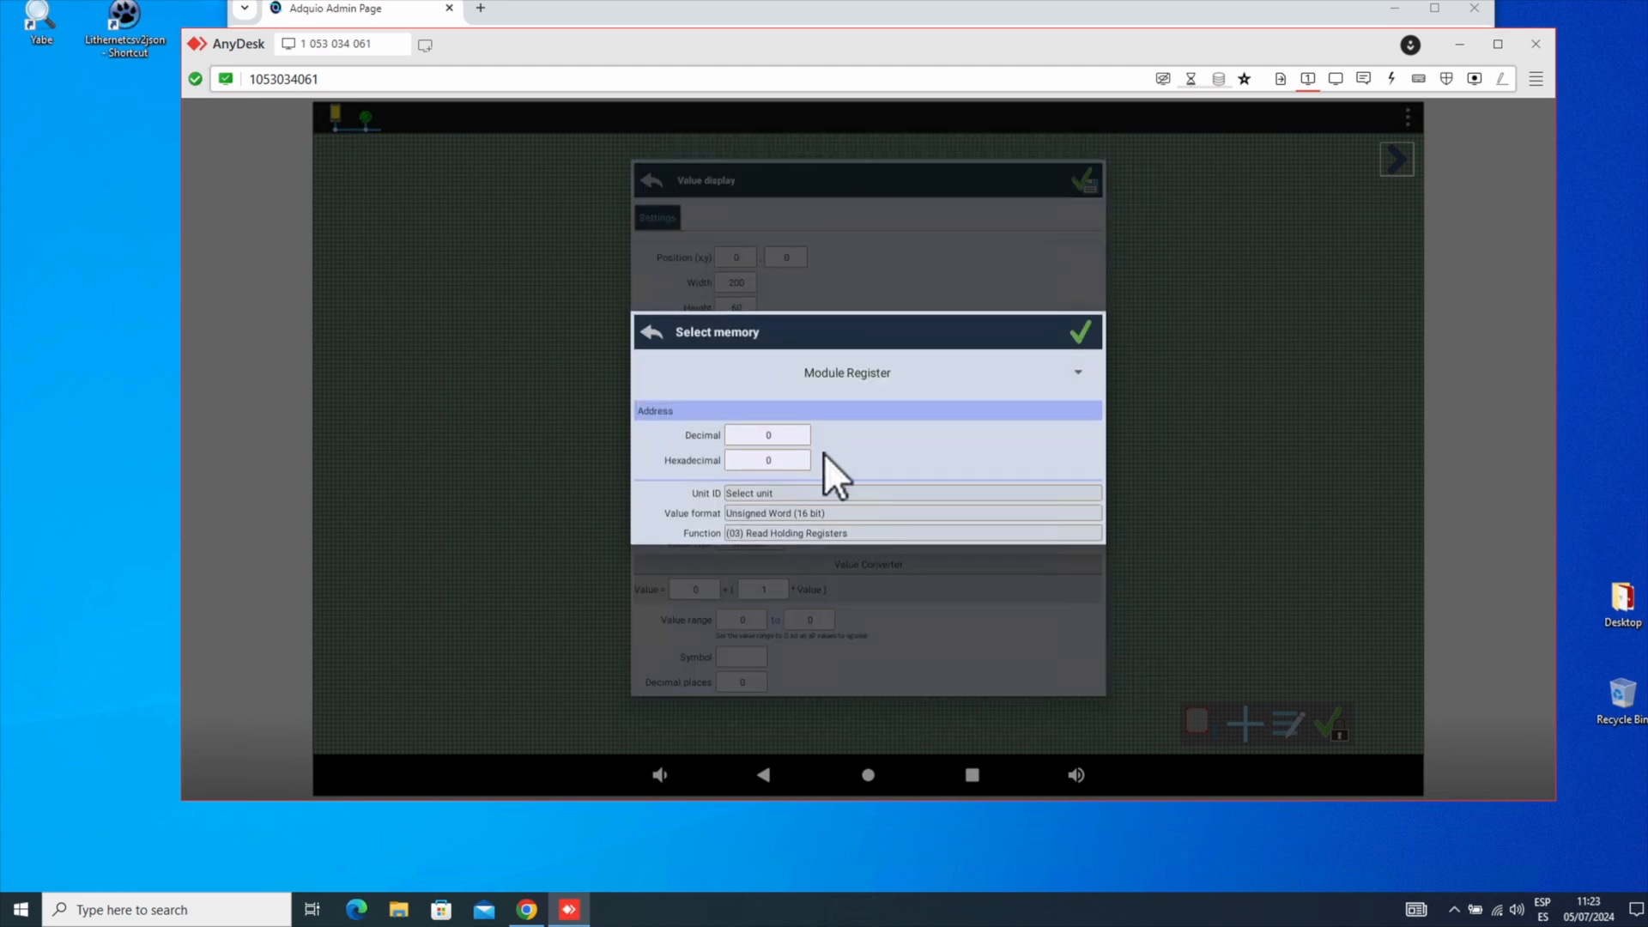
{"action": "left_click", "coordinate": [766, 436]}
{"action": "type", "text": "1"}
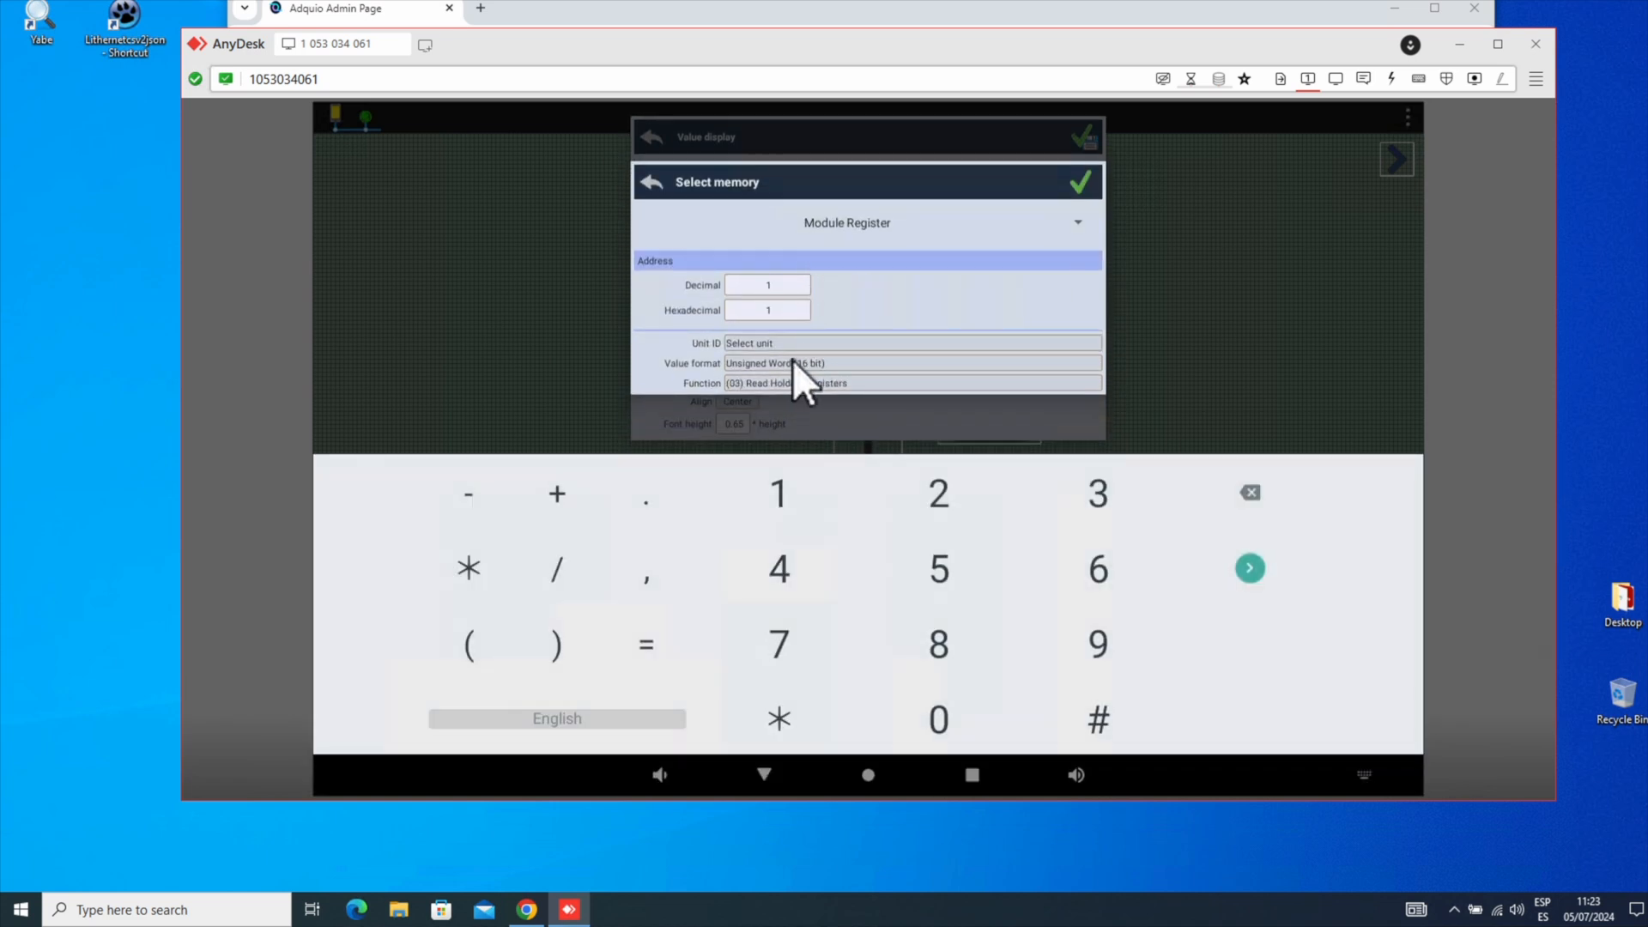
{"action": "left_click", "coordinate": [791, 343]}
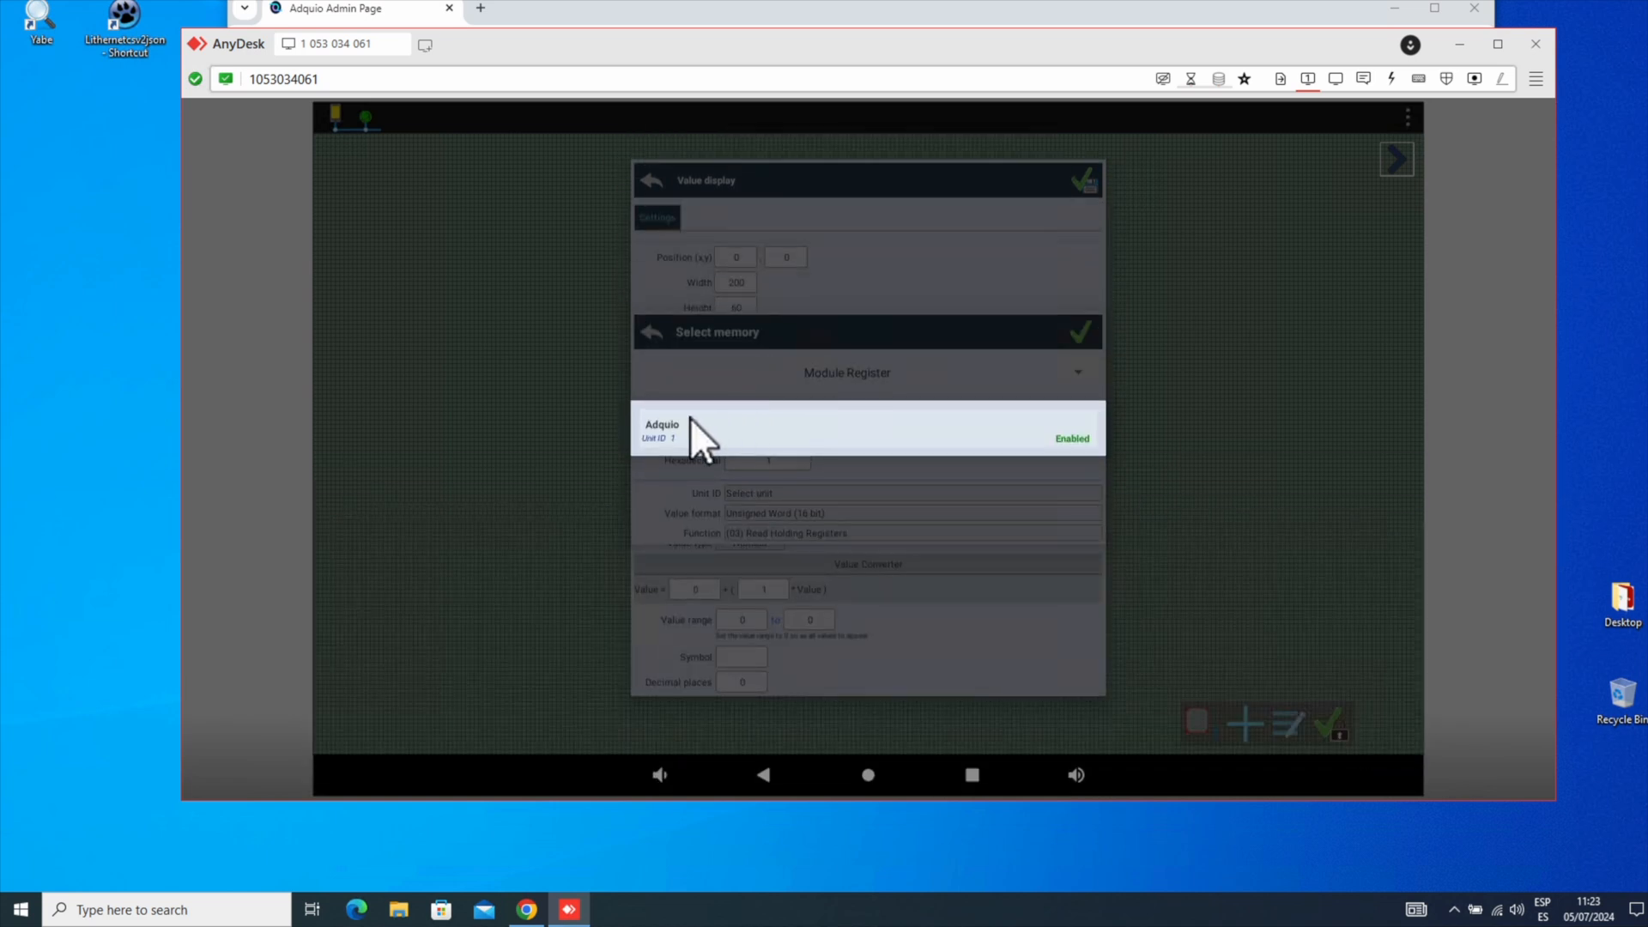
{"action": "left_click", "coordinate": [673, 425]}
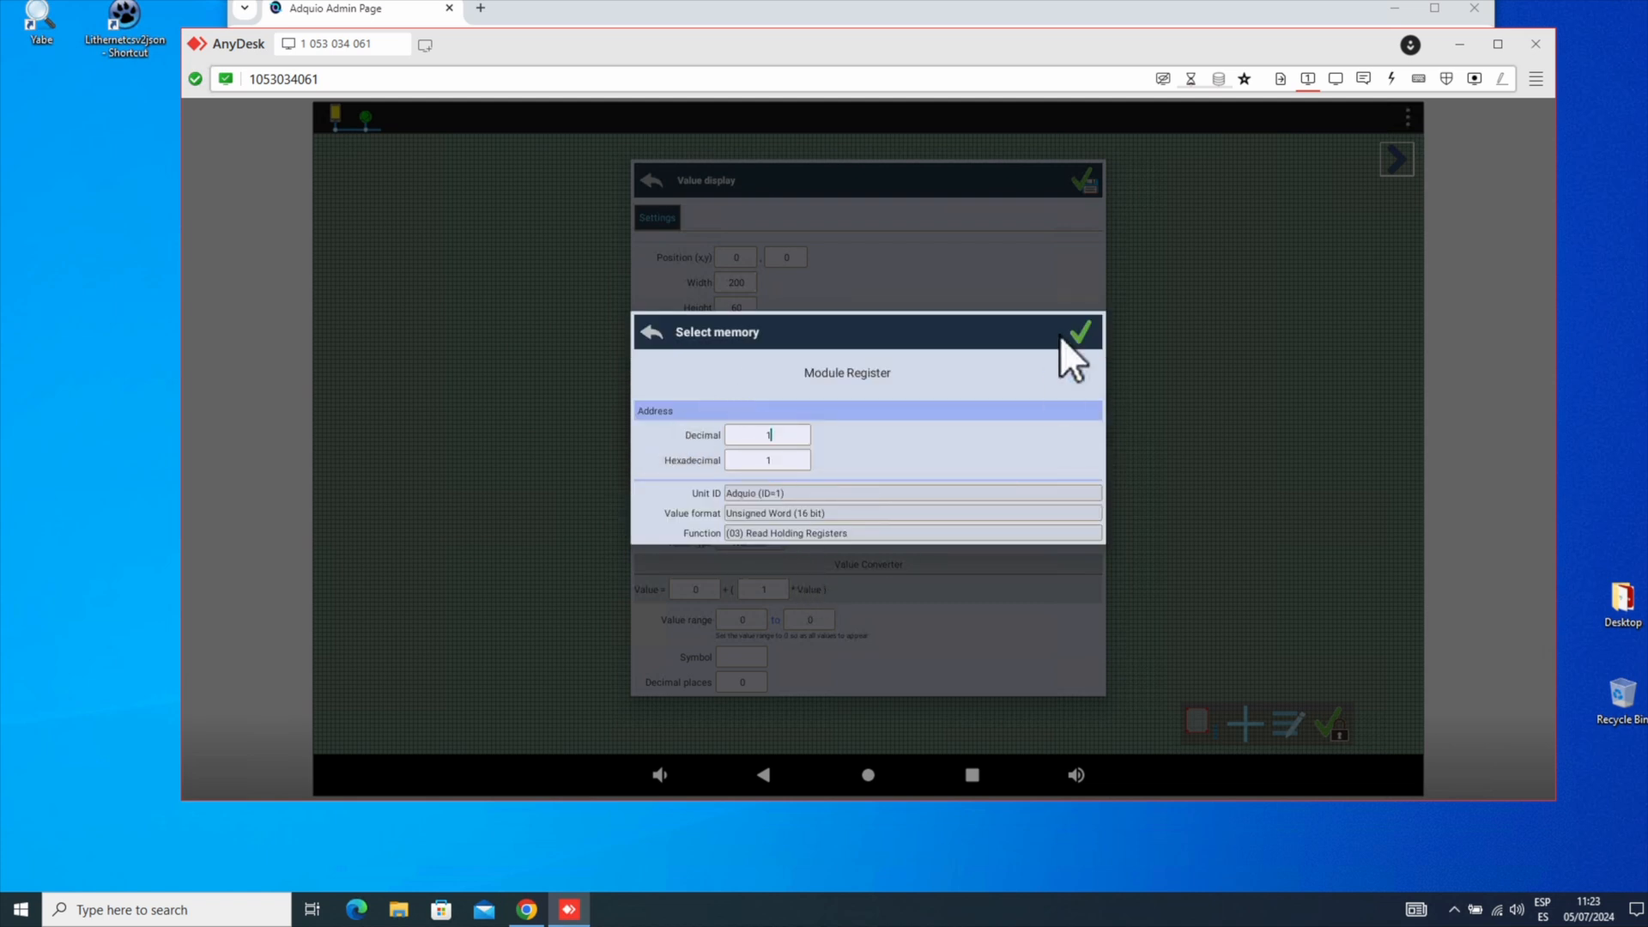
{"action": "left_click", "coordinate": [1083, 331]}
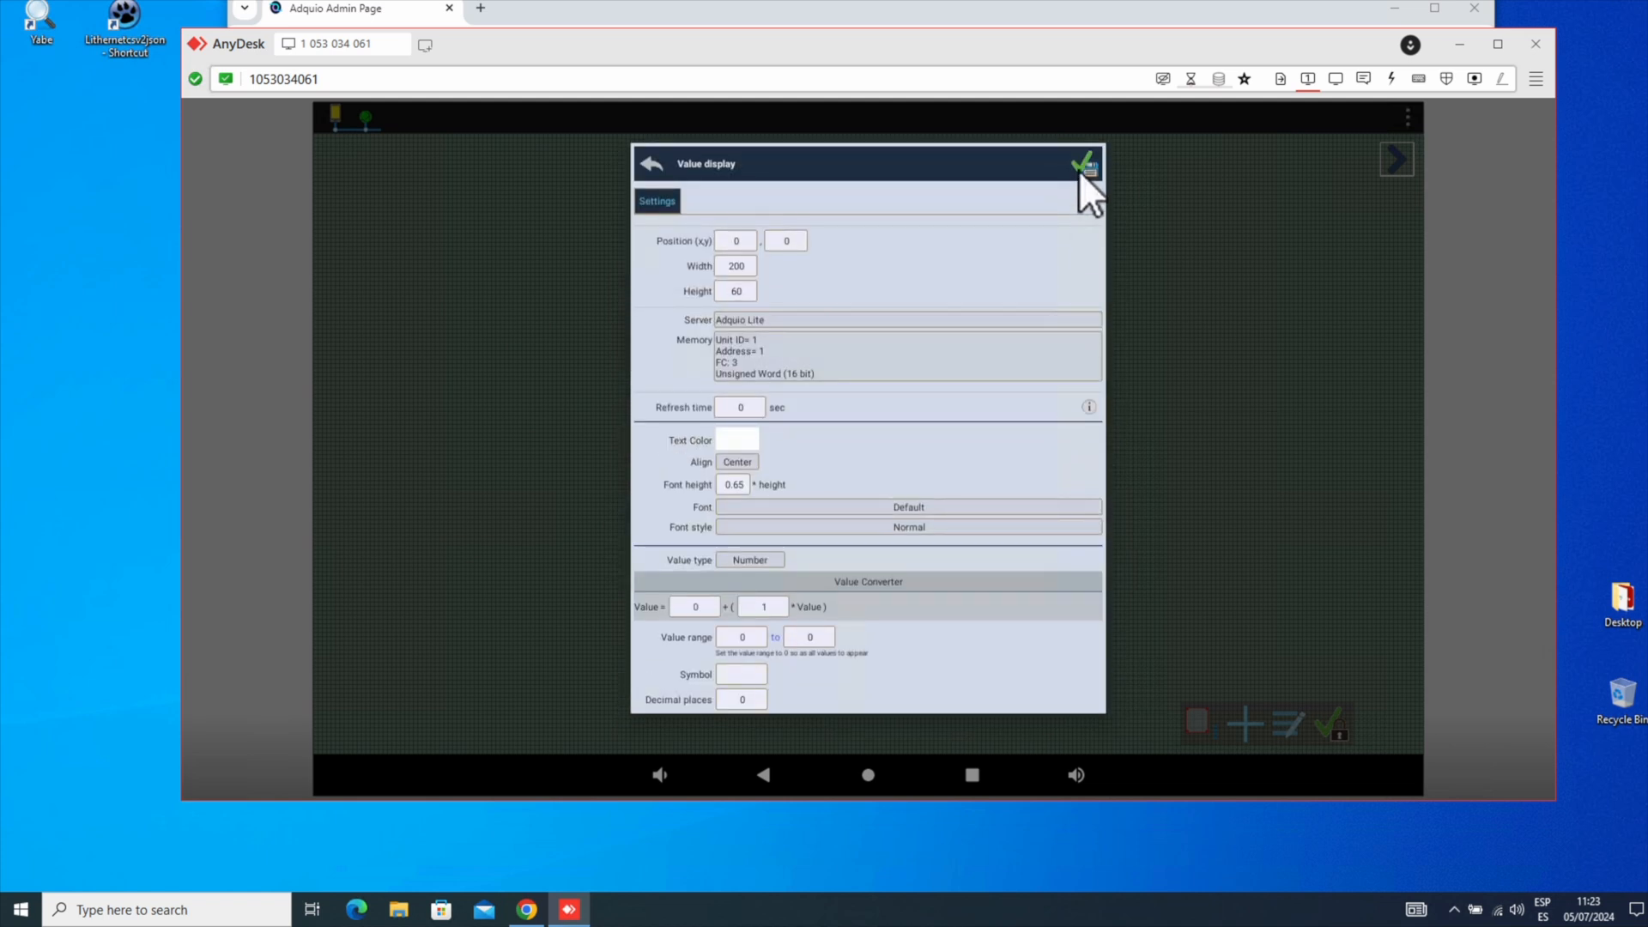
{"action": "left_click", "coordinate": [1083, 163]}
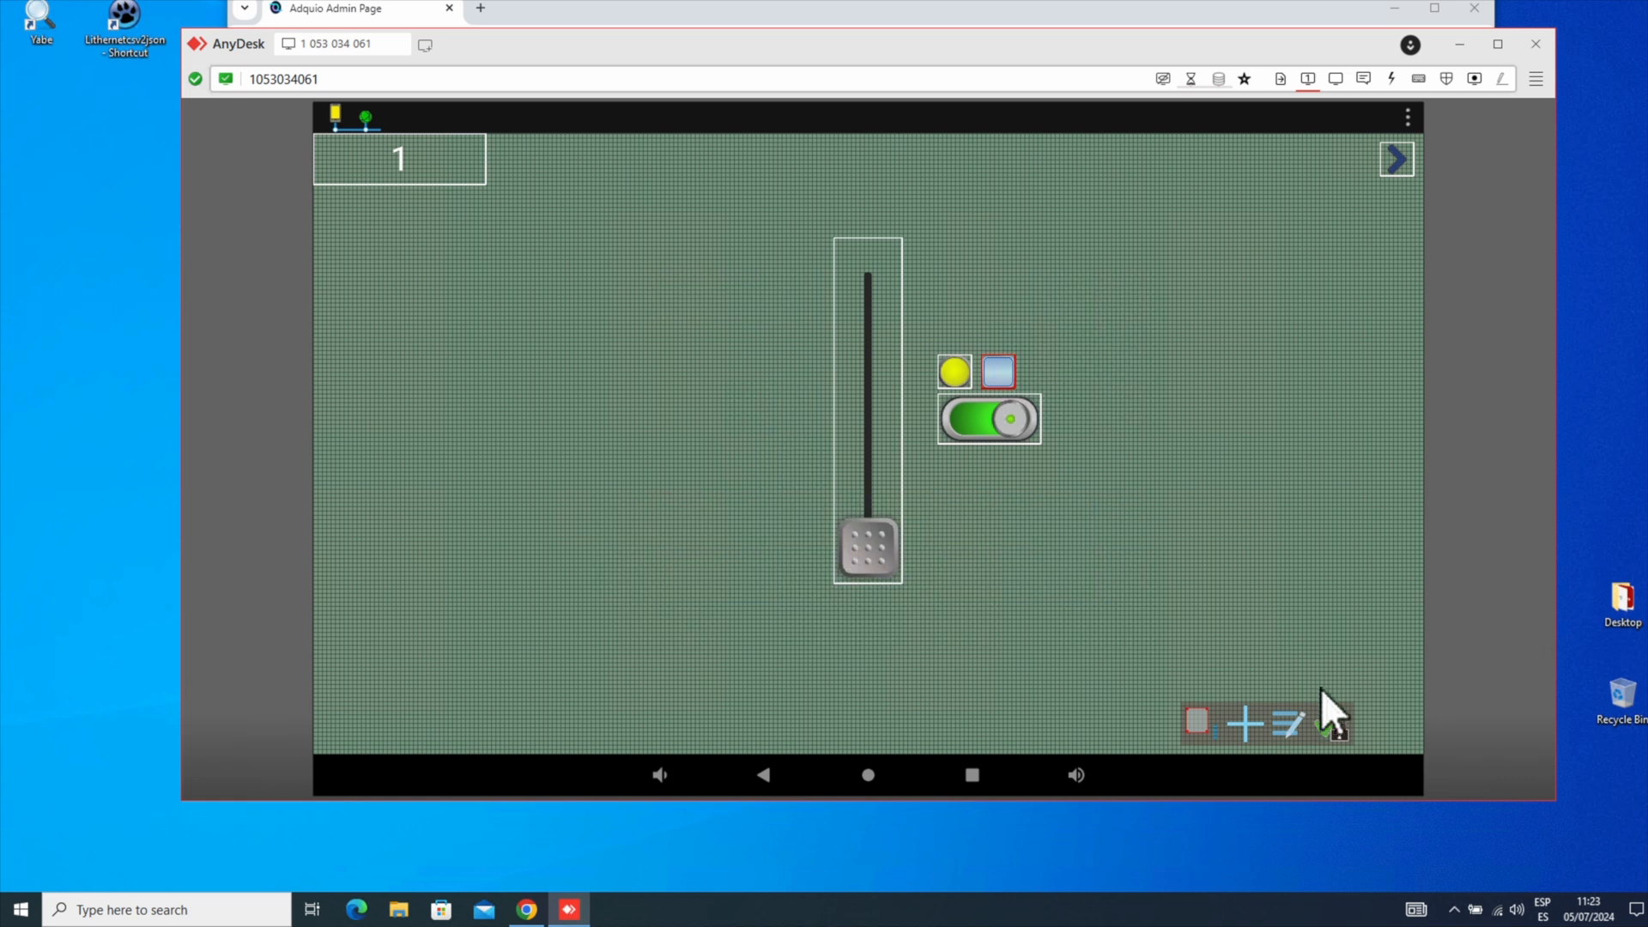
Leave edit mode and toggle the blue button repeatedly to test the value display and slider
{"action": "left_click", "coordinate": [1336, 721]}
{"action": "left_click", "coordinate": [1006, 363]}
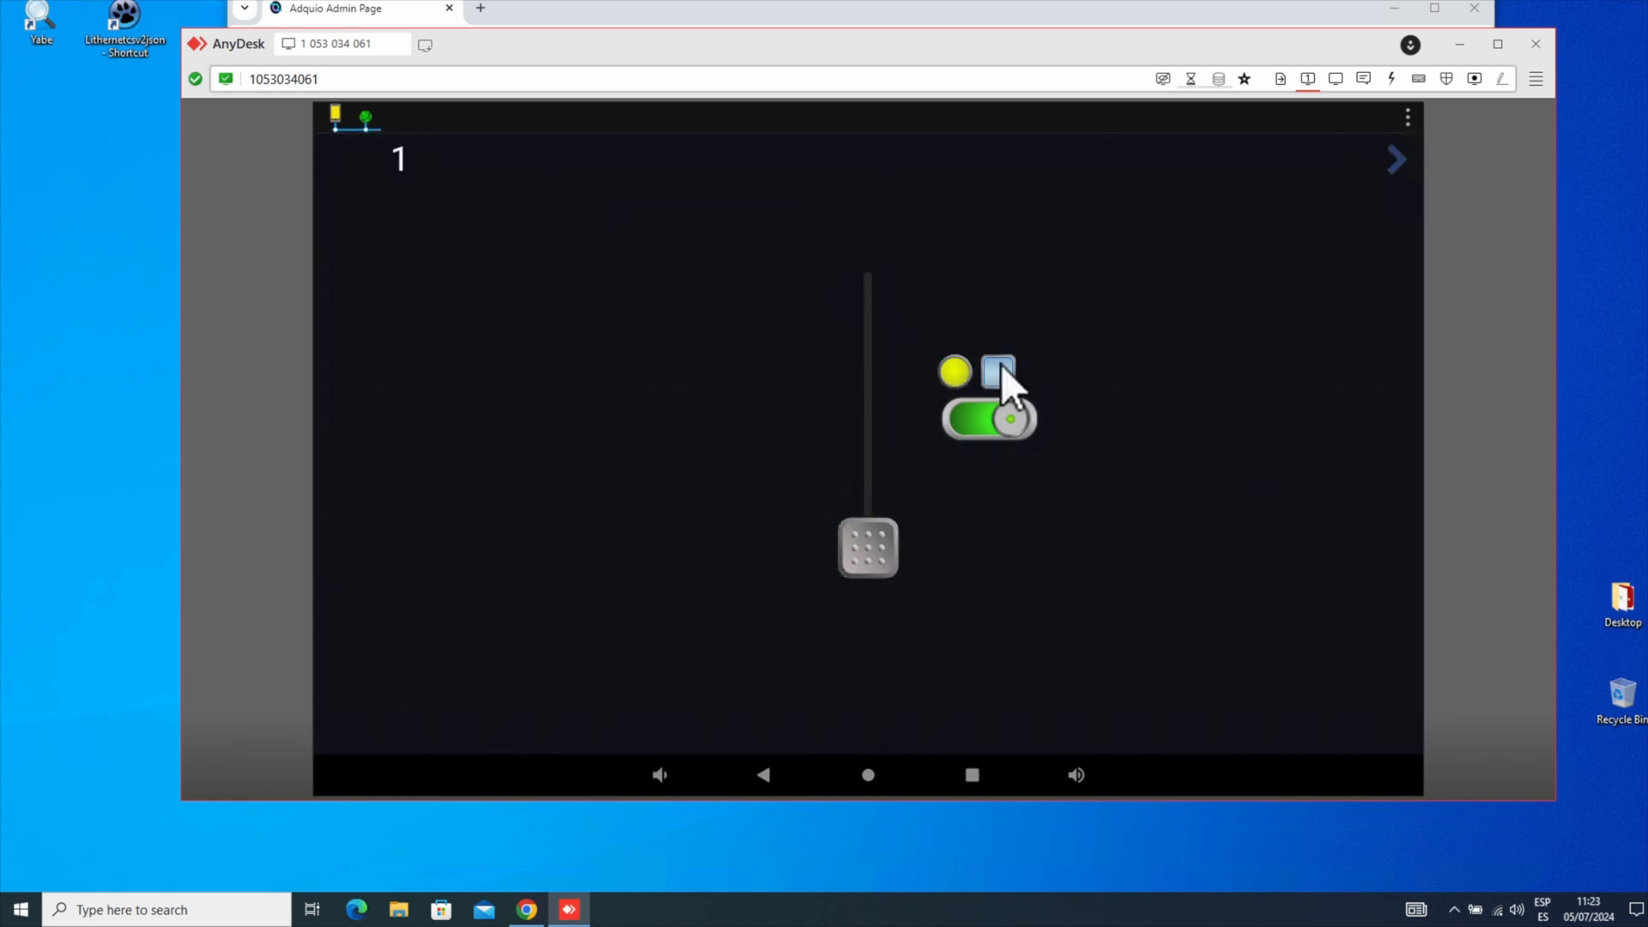
{"action": "left_click", "coordinate": [1005, 365]}
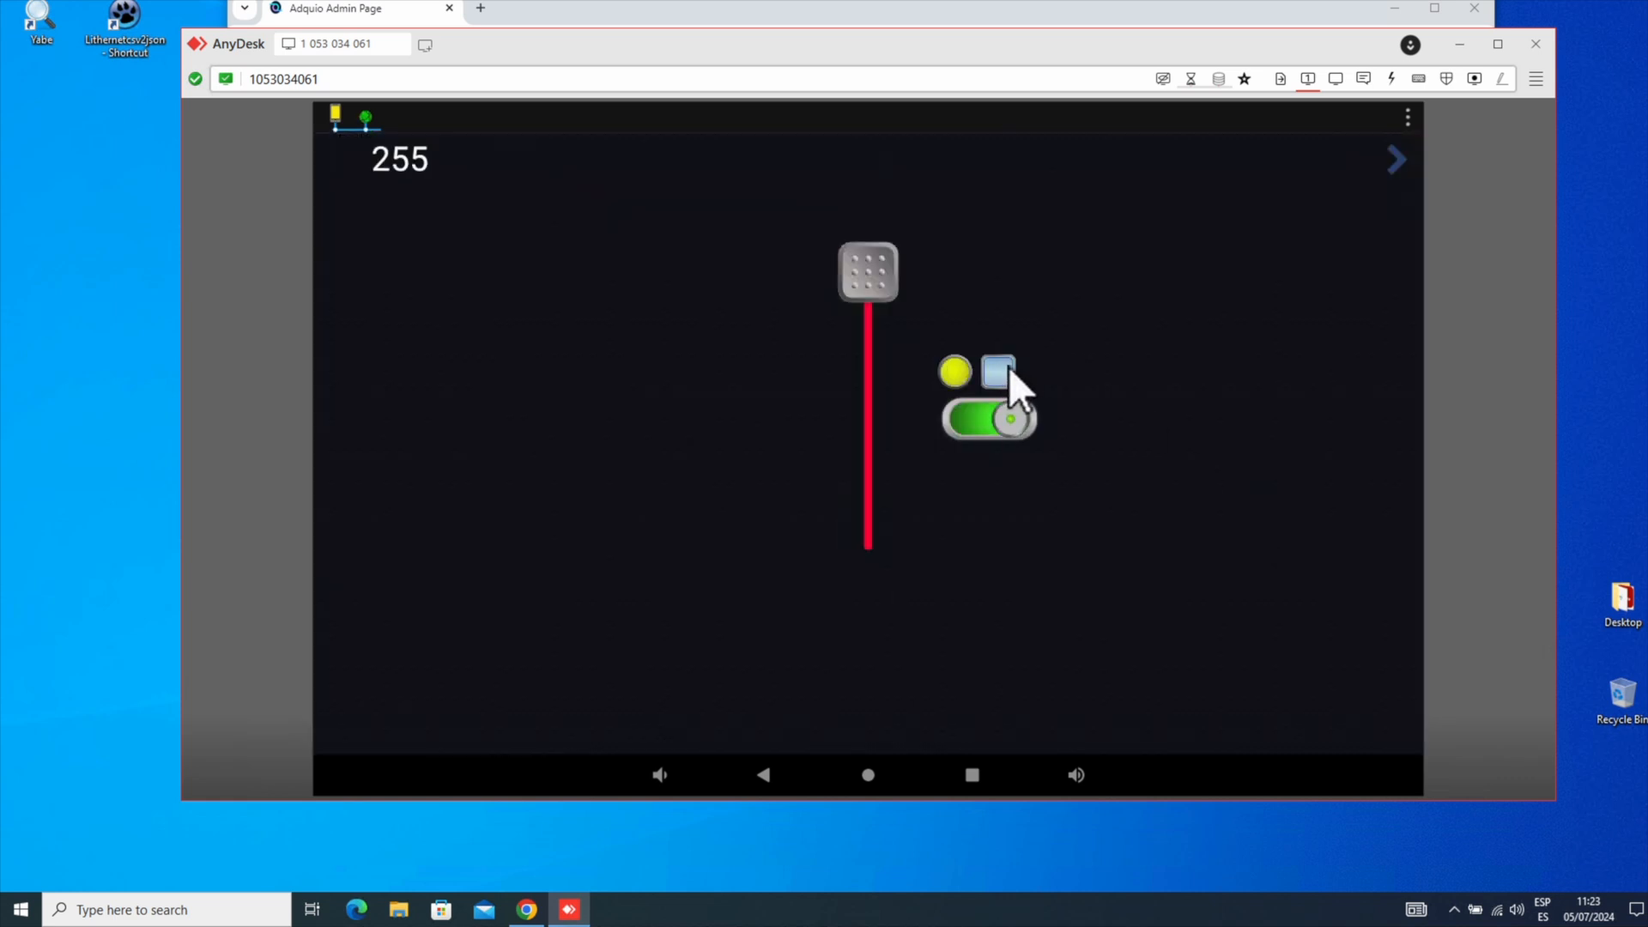
{"action": "left_click", "coordinate": [1007, 365]}
{"action": "left_click", "coordinate": [1006, 366]}
{"action": "left_click", "coordinate": [1003, 371]}
{"action": "left_click", "coordinate": [1003, 371]}
Return to edit mode and move the value display just above the yellow LED and blue button
{"action": "left_click", "coordinate": [1406, 117]}
{"action": "left_click", "coordinate": [702, 241]}
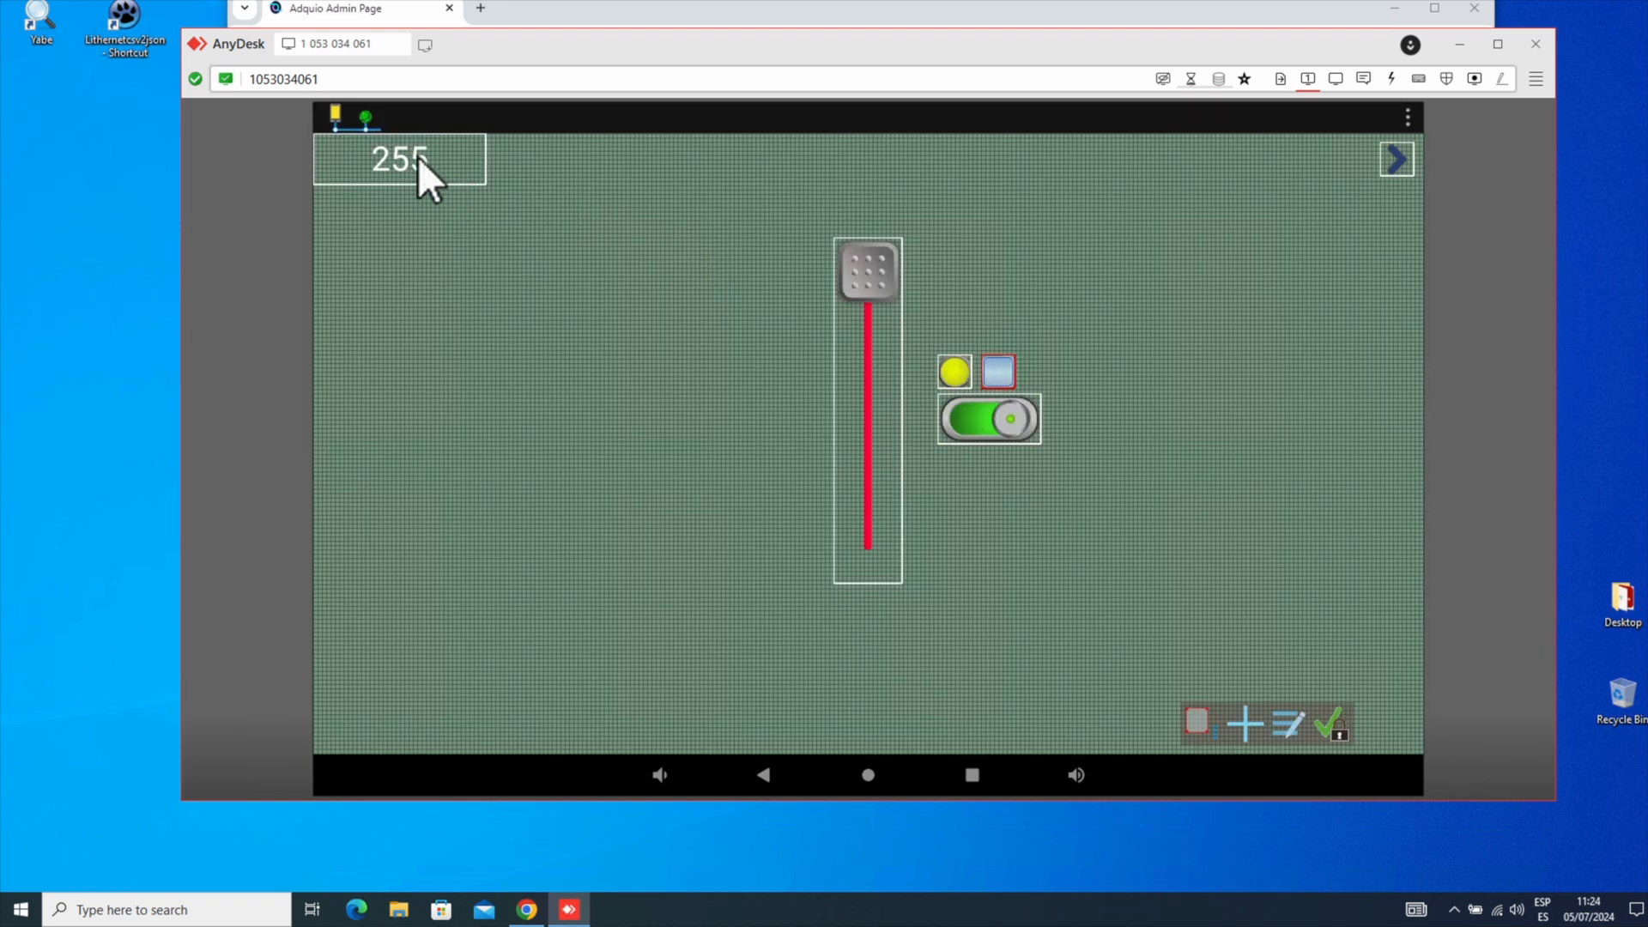
{"action": "left_click_drag", "start_coordinate": [417, 157], "coordinate": [1031, 322]}
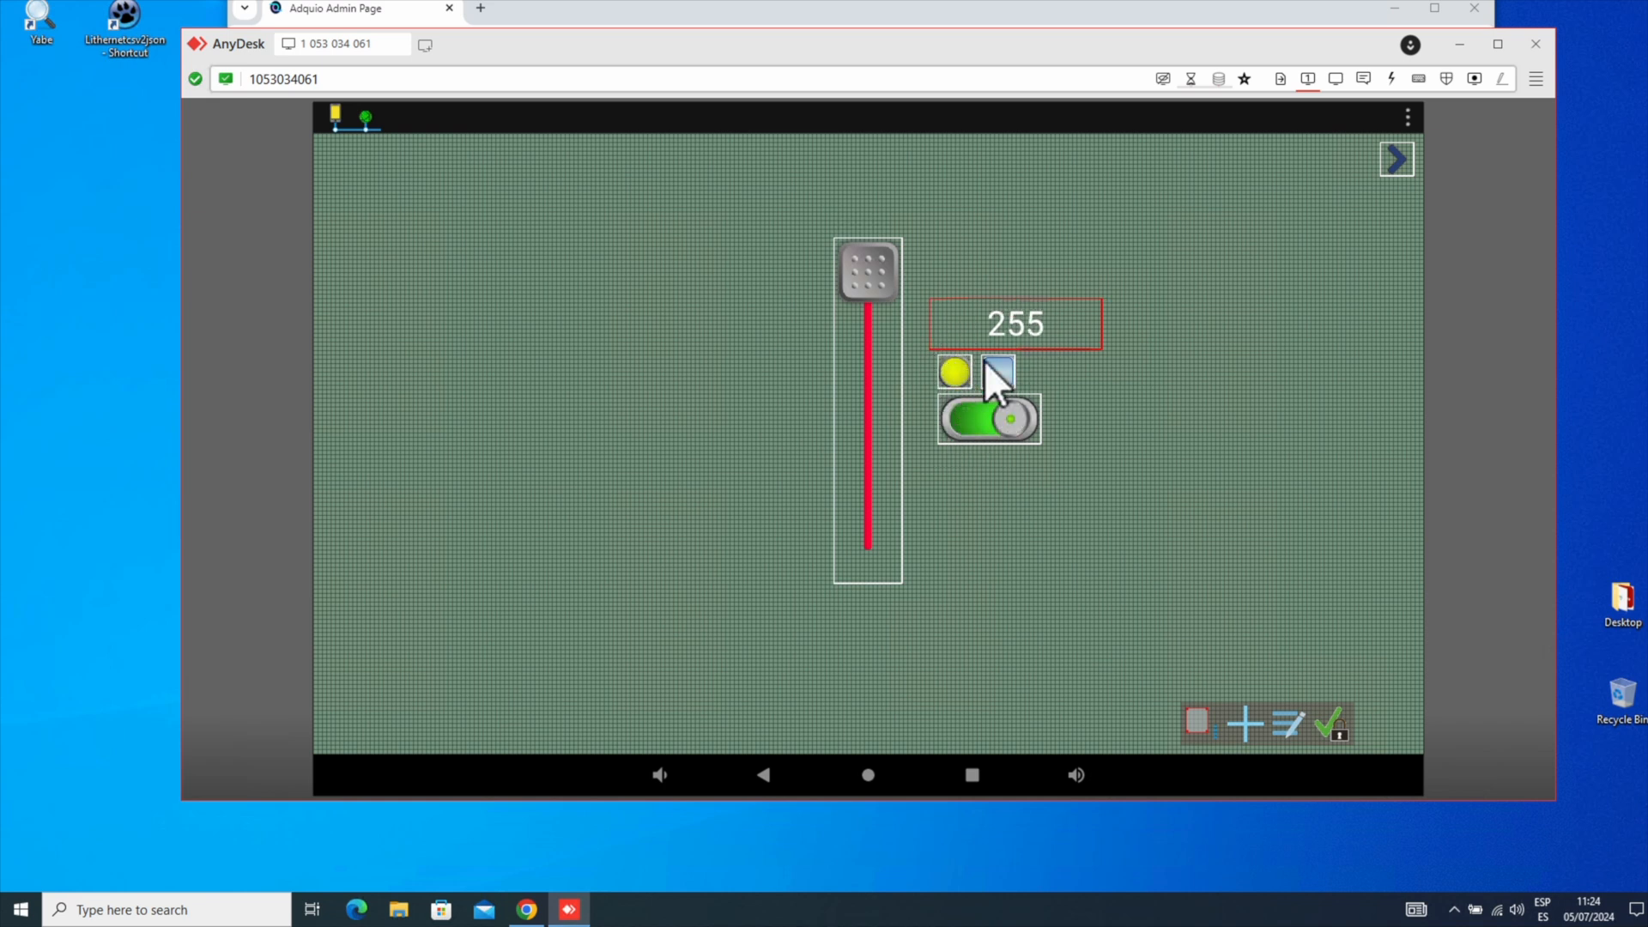
Change the value display's font to Digital and save the widget
{"action": "left_click", "coordinate": [1020, 317]}
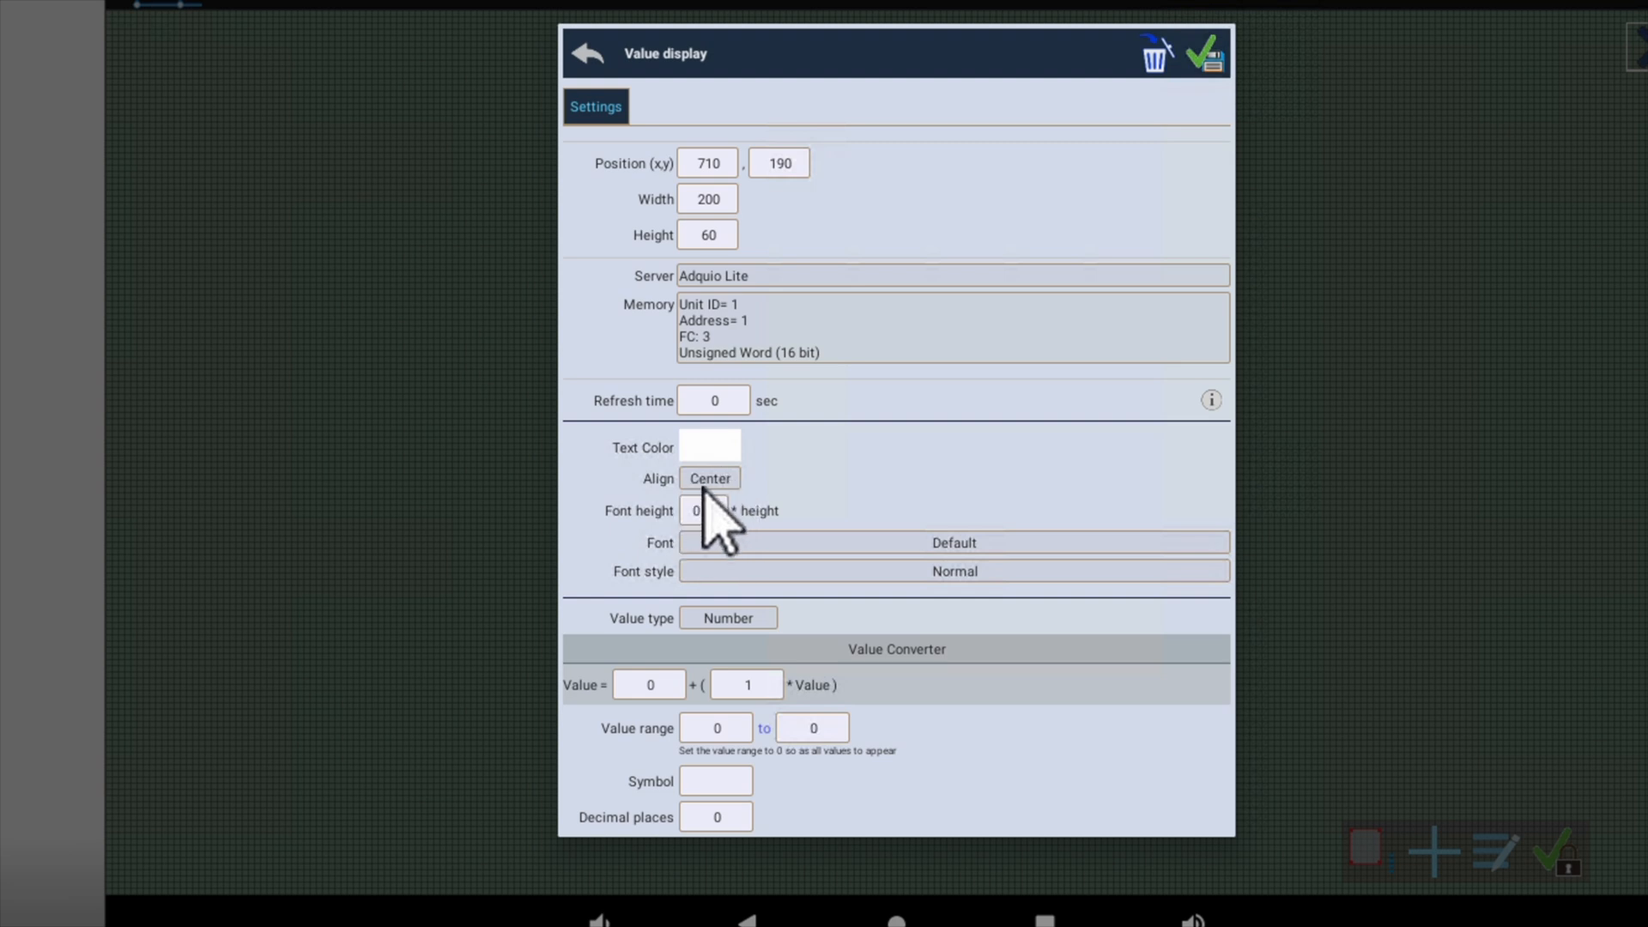
{"action": "left_click", "coordinate": [639, 547]}
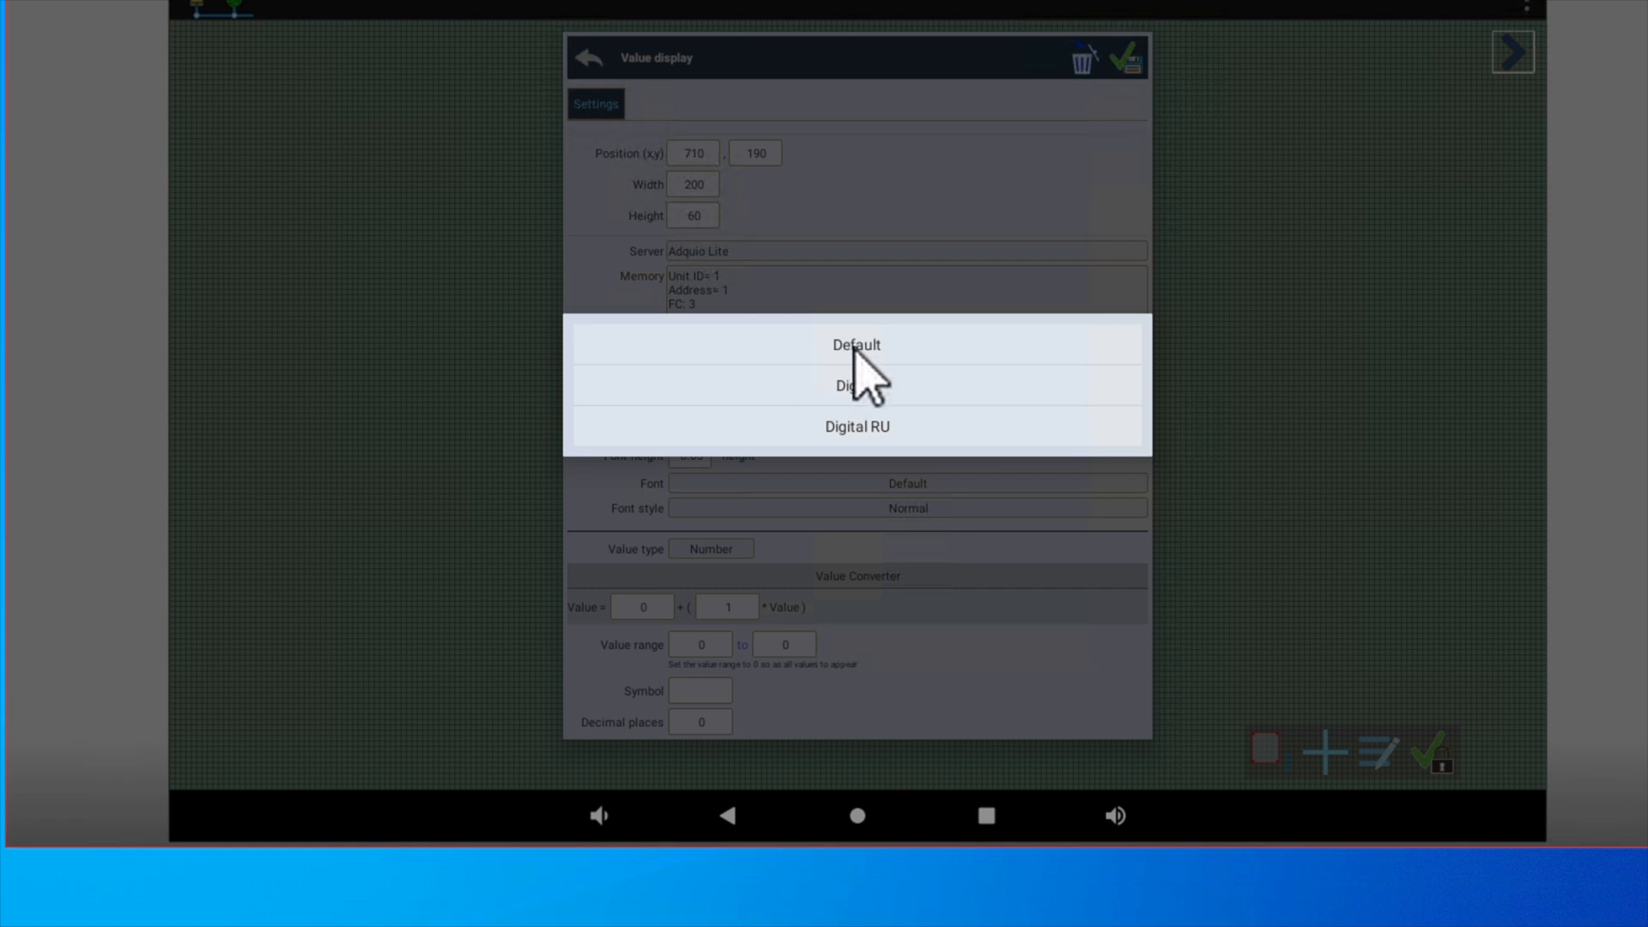
{"action": "left_click", "coordinate": [850, 387]}
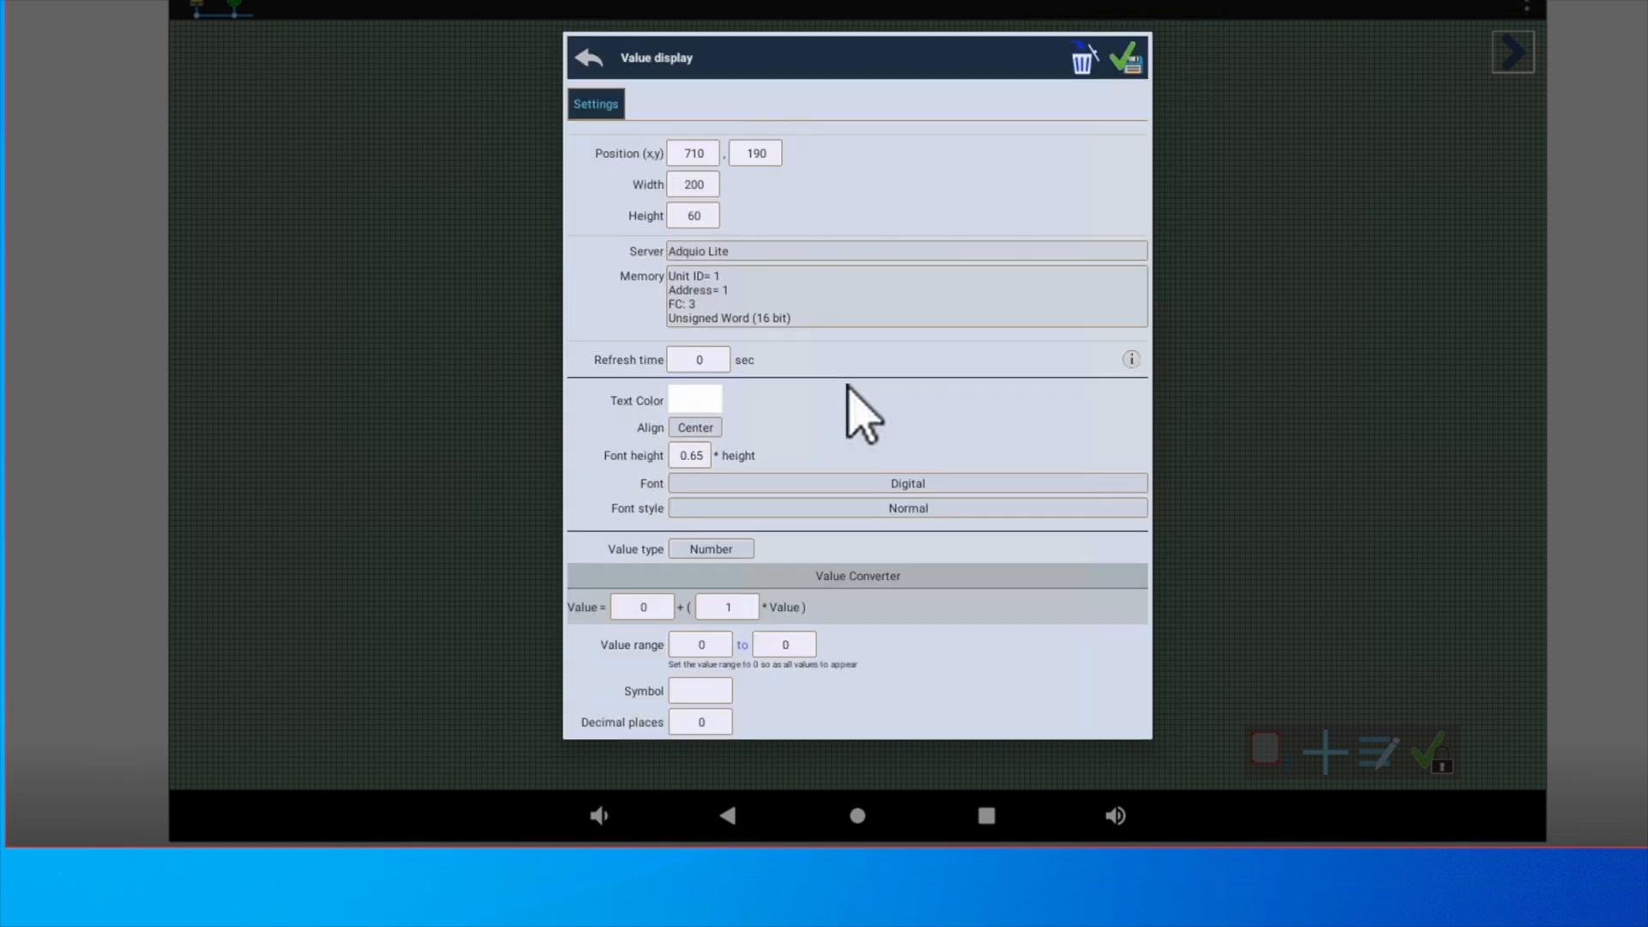
{"action": "left_click", "coordinate": [1121, 62]}
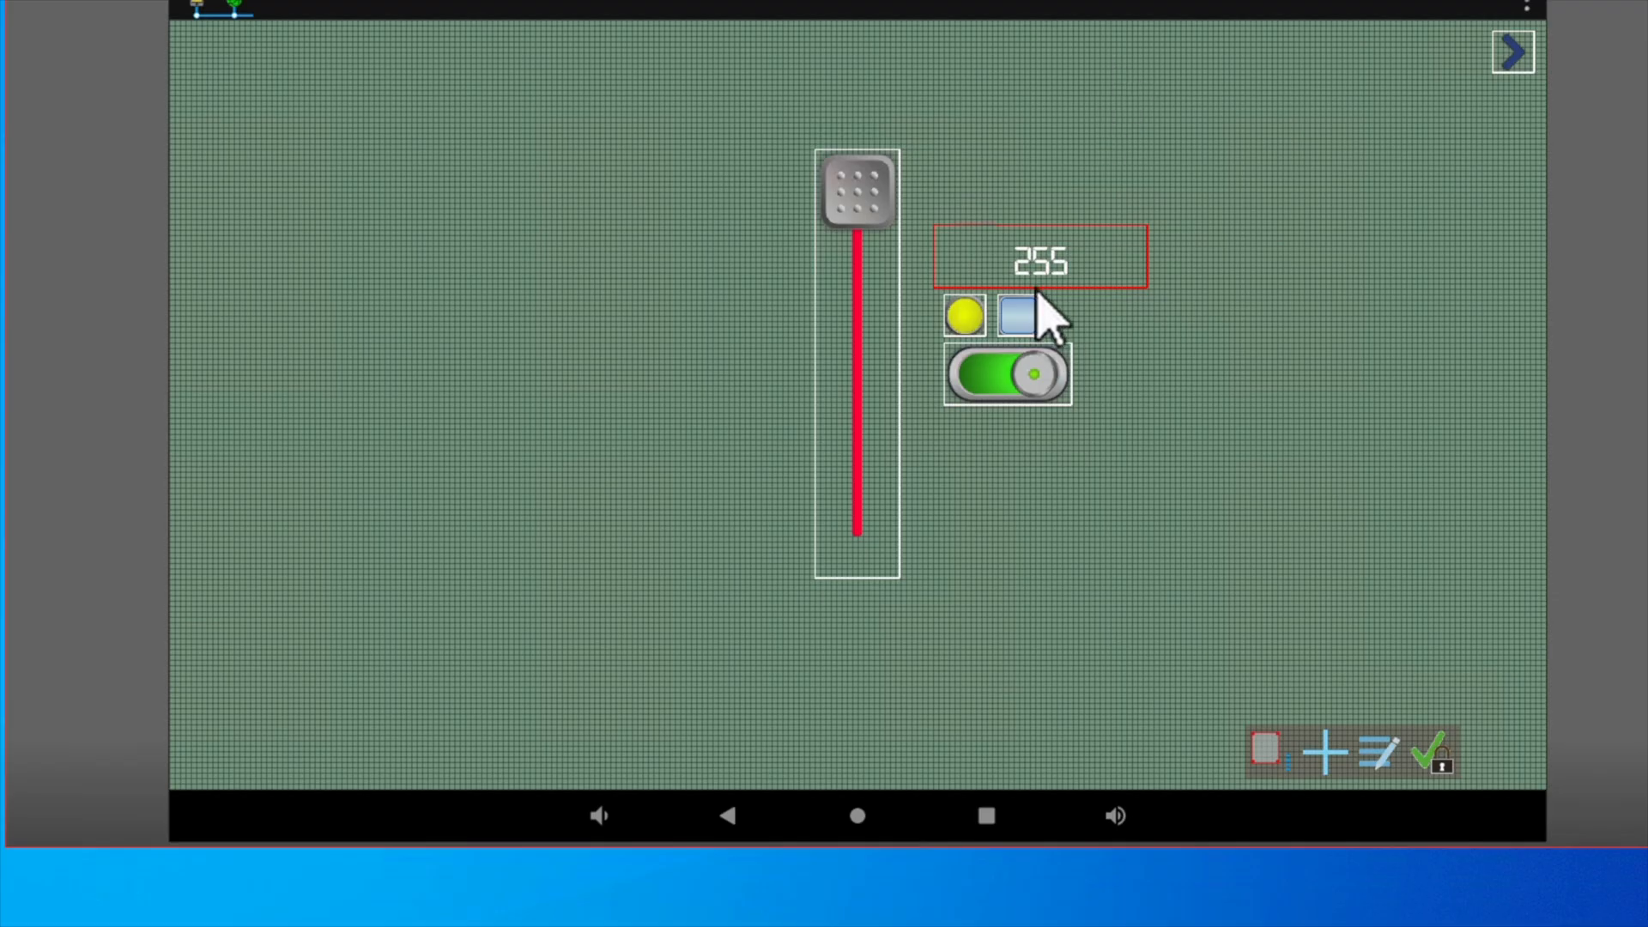
Leave edit mode and toggle the blue button to test the value display in its digital font
{"action": "left_click", "coordinate": [1433, 753]}
{"action": "left_click", "coordinate": [1021, 313]}
{"action": "left_click", "coordinate": [1024, 314]}
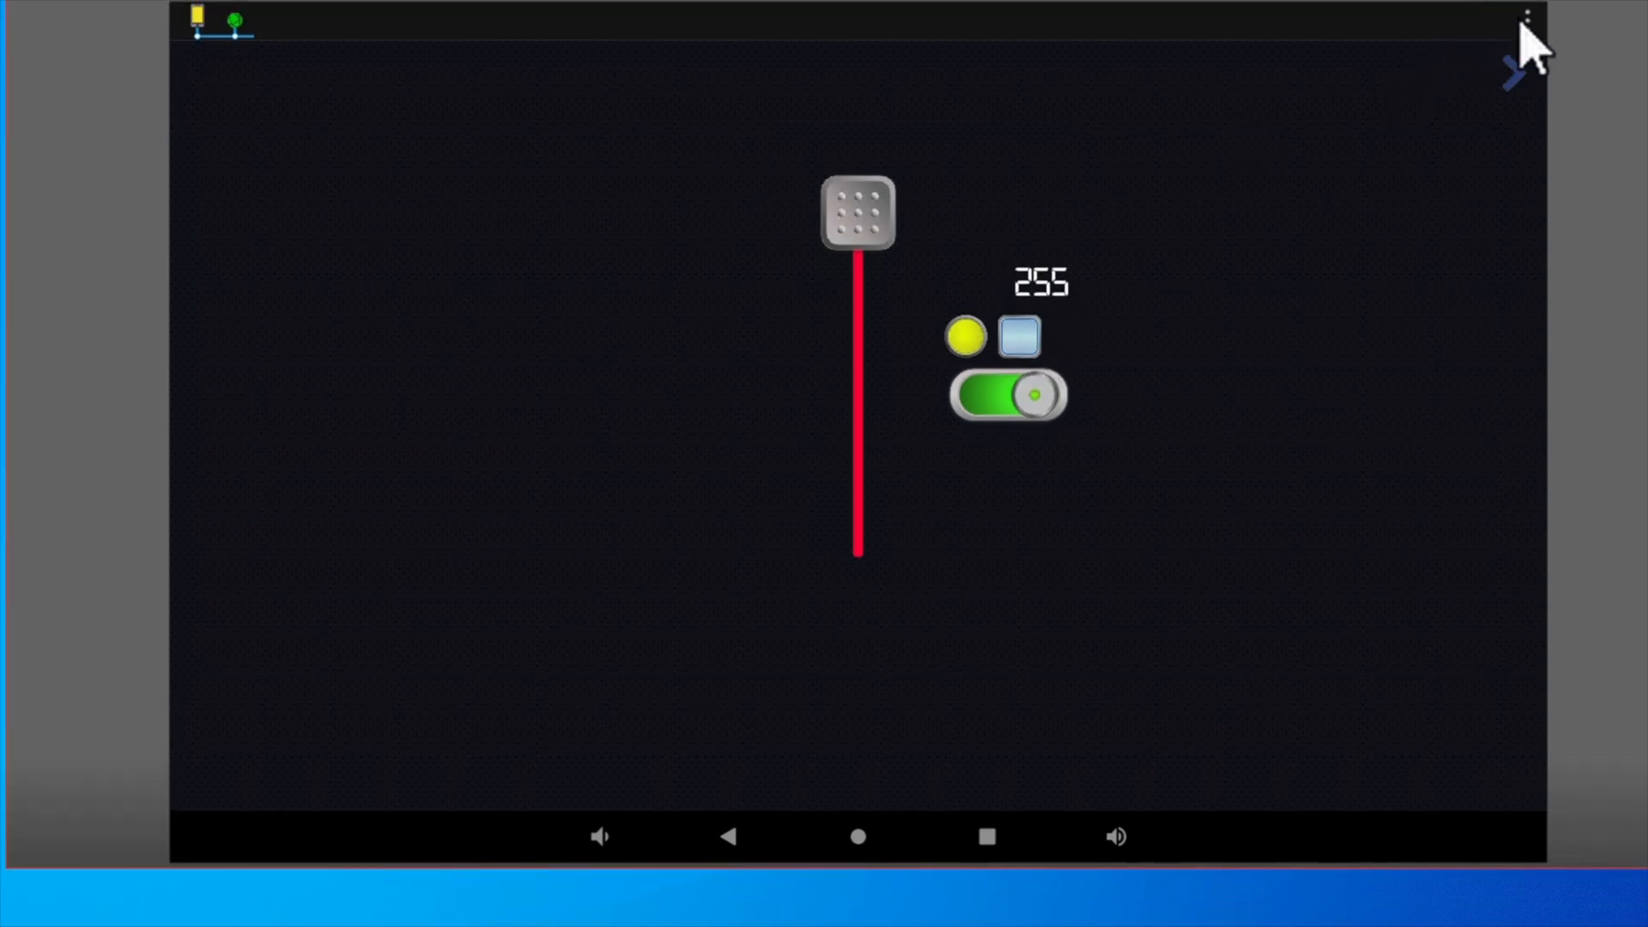
In the value display's settings, set the Value Converter multiplier to 0.01 and the decimal places to 2
{"action": "key", "text": "Menu"}
{"action": "left_click", "coordinate": [661, 176]}
{"action": "left_click", "coordinate": [1380, 772]}
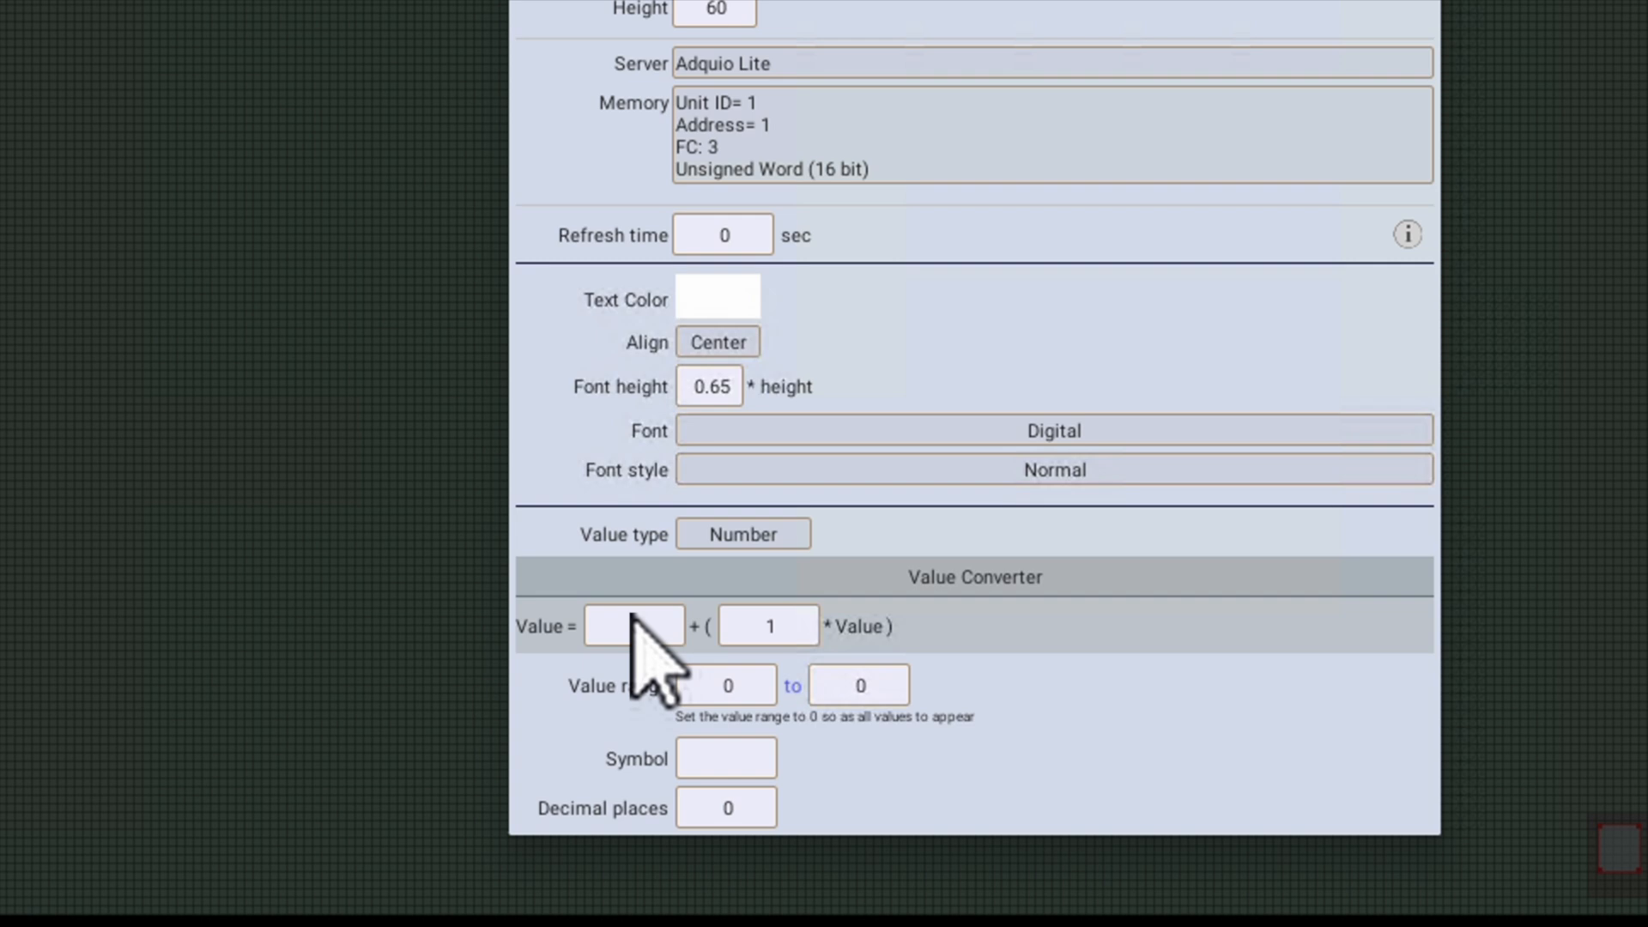
{"action": "left_click", "coordinate": [770, 624]}
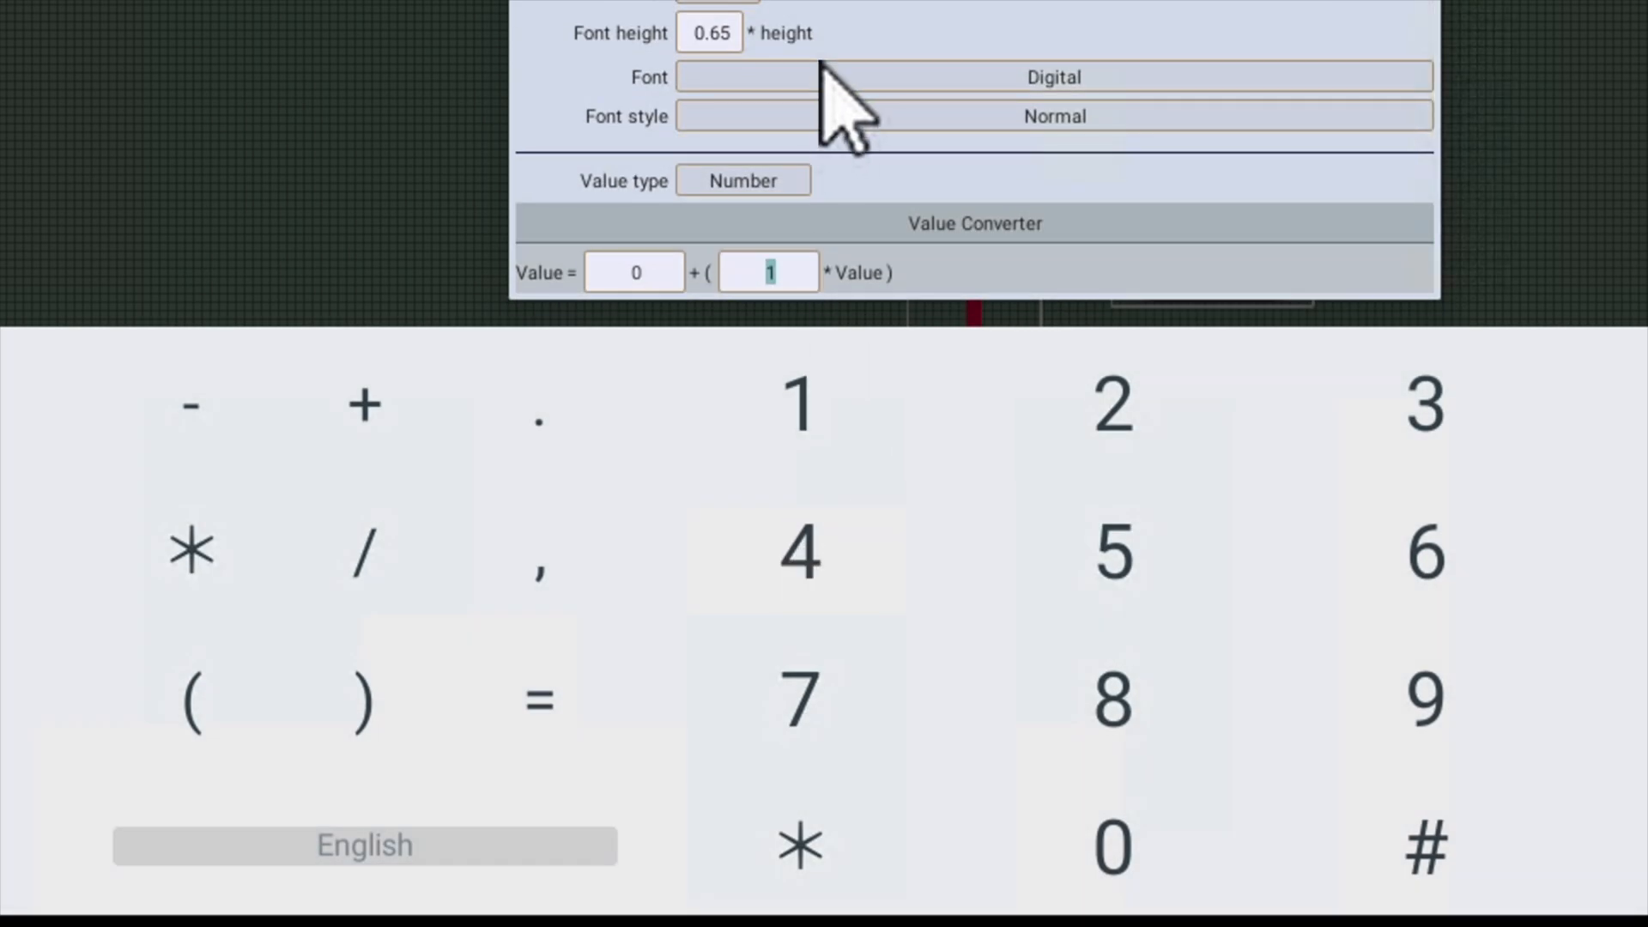
{"action": "key", "text": "BackSpace"}
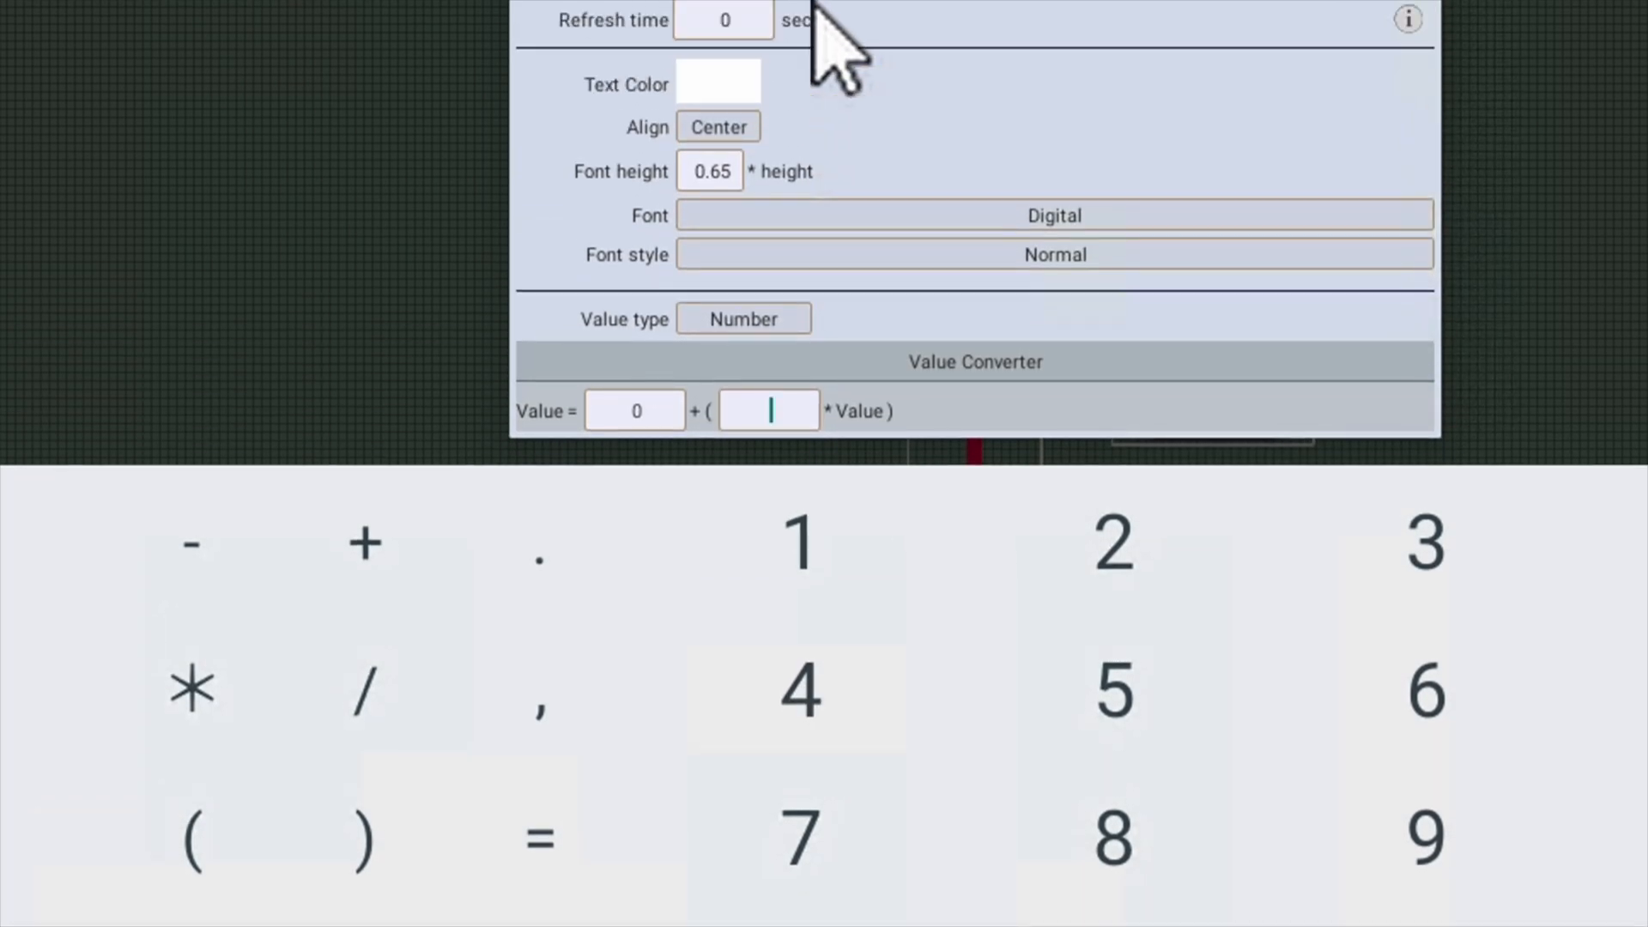
{"action": "type", "text": "0.01"}
{"action": "scroll", "coordinate": [932, 163], "scroll_direction": "down", "scroll_amount": 3}
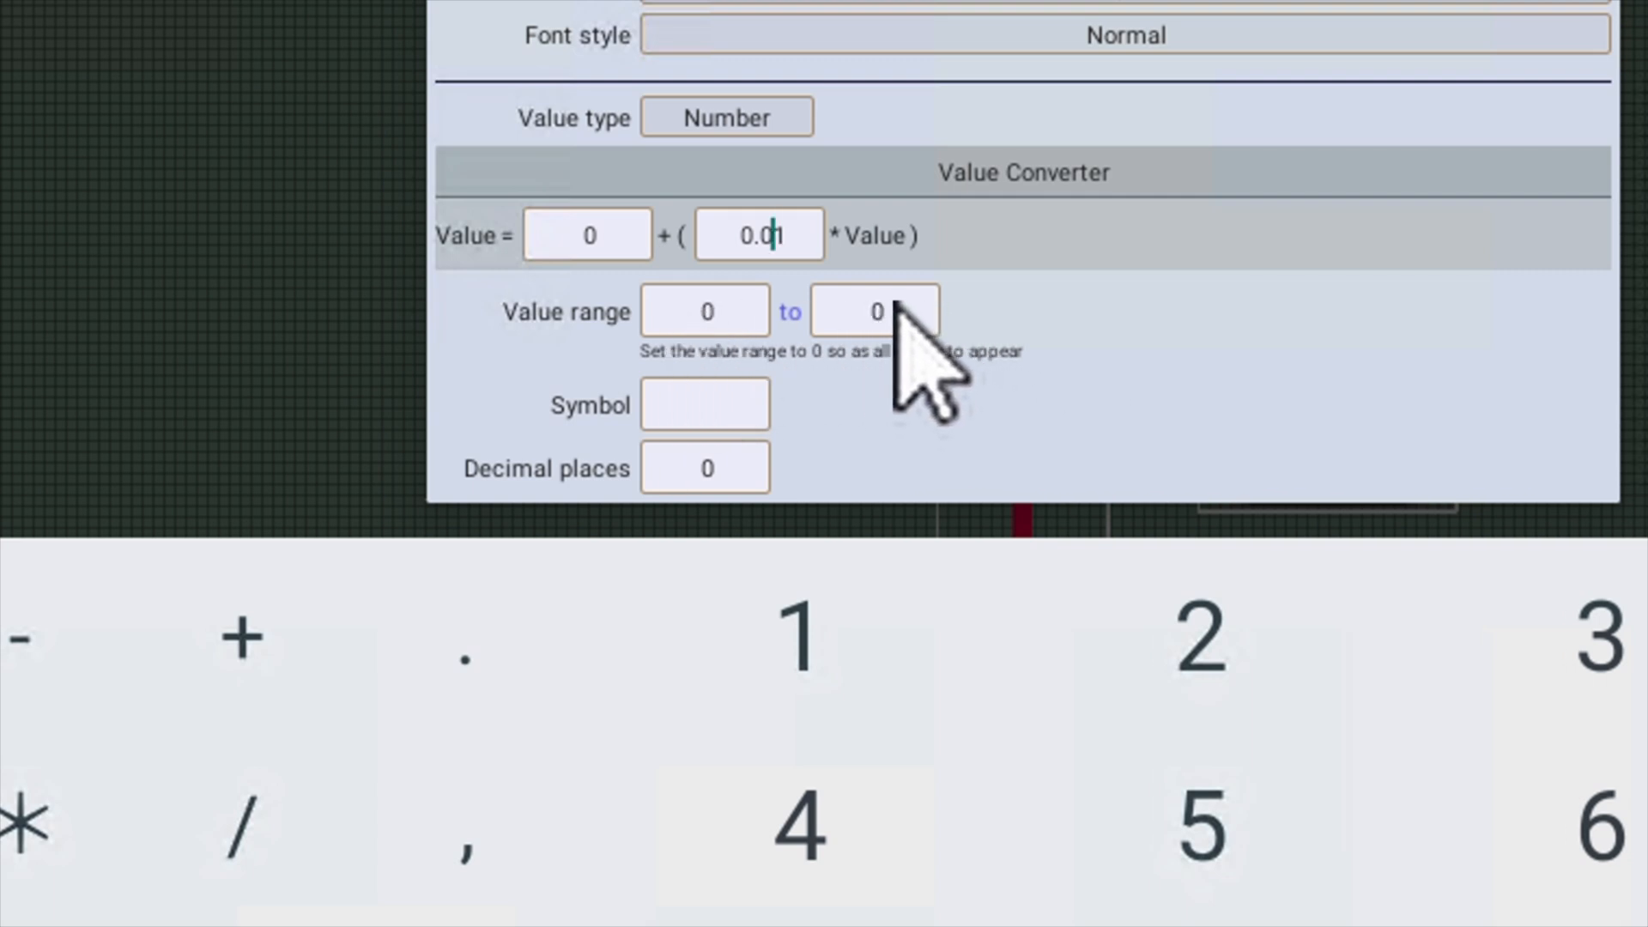
{"action": "left_click", "coordinate": [695, 404]}
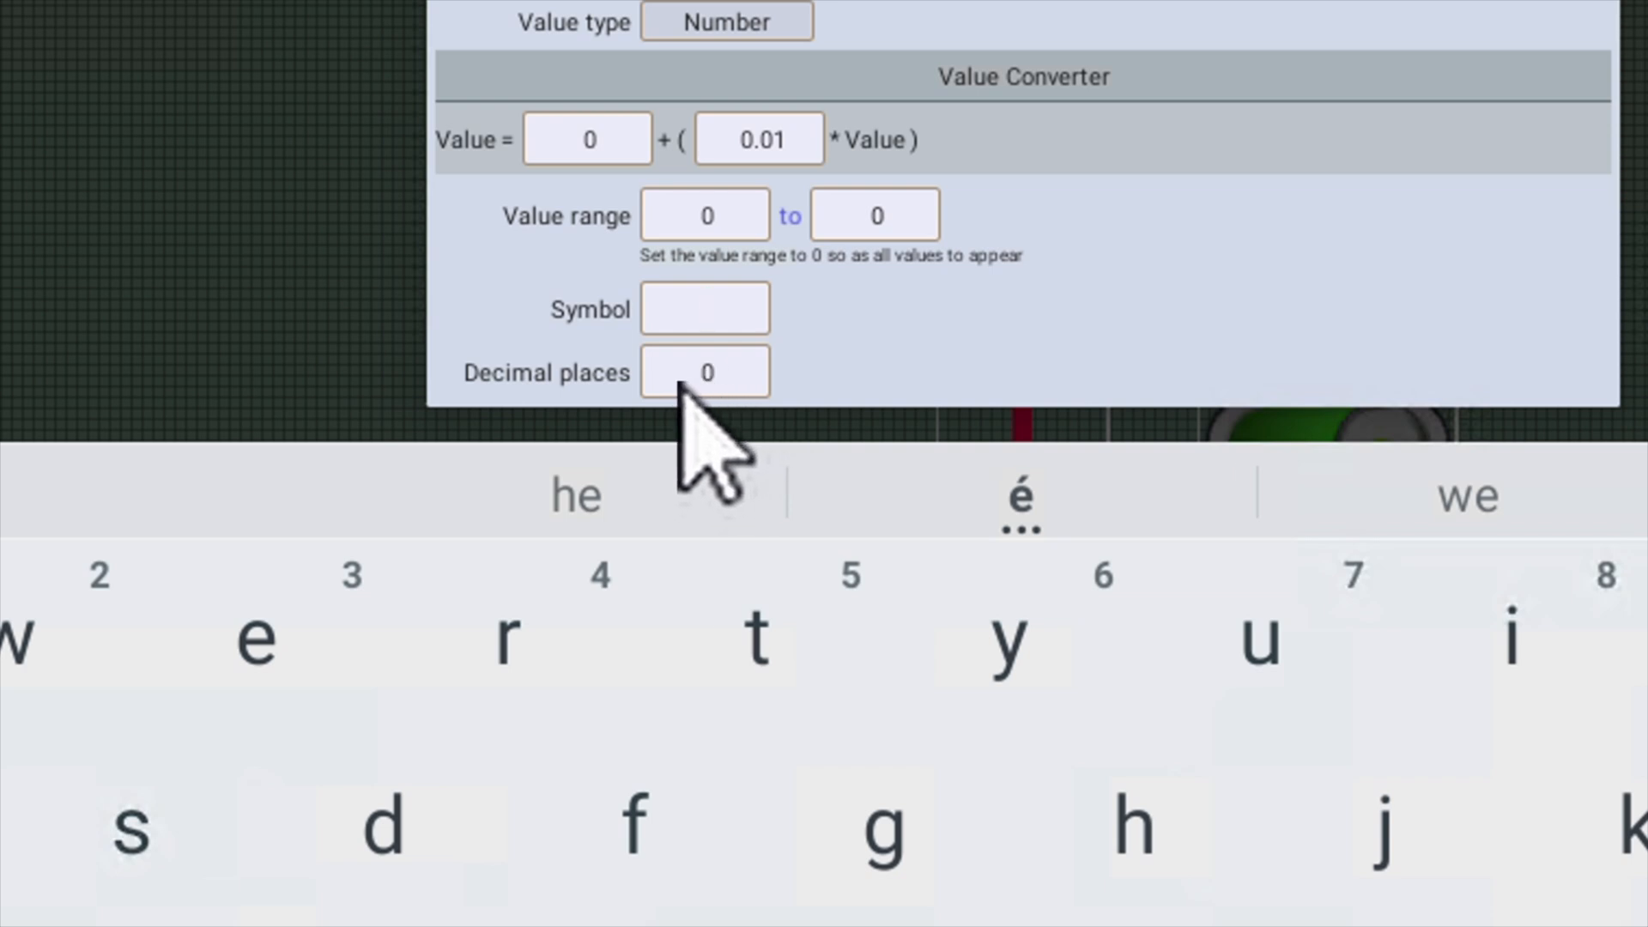
{"action": "left_click", "coordinate": [719, 373]}
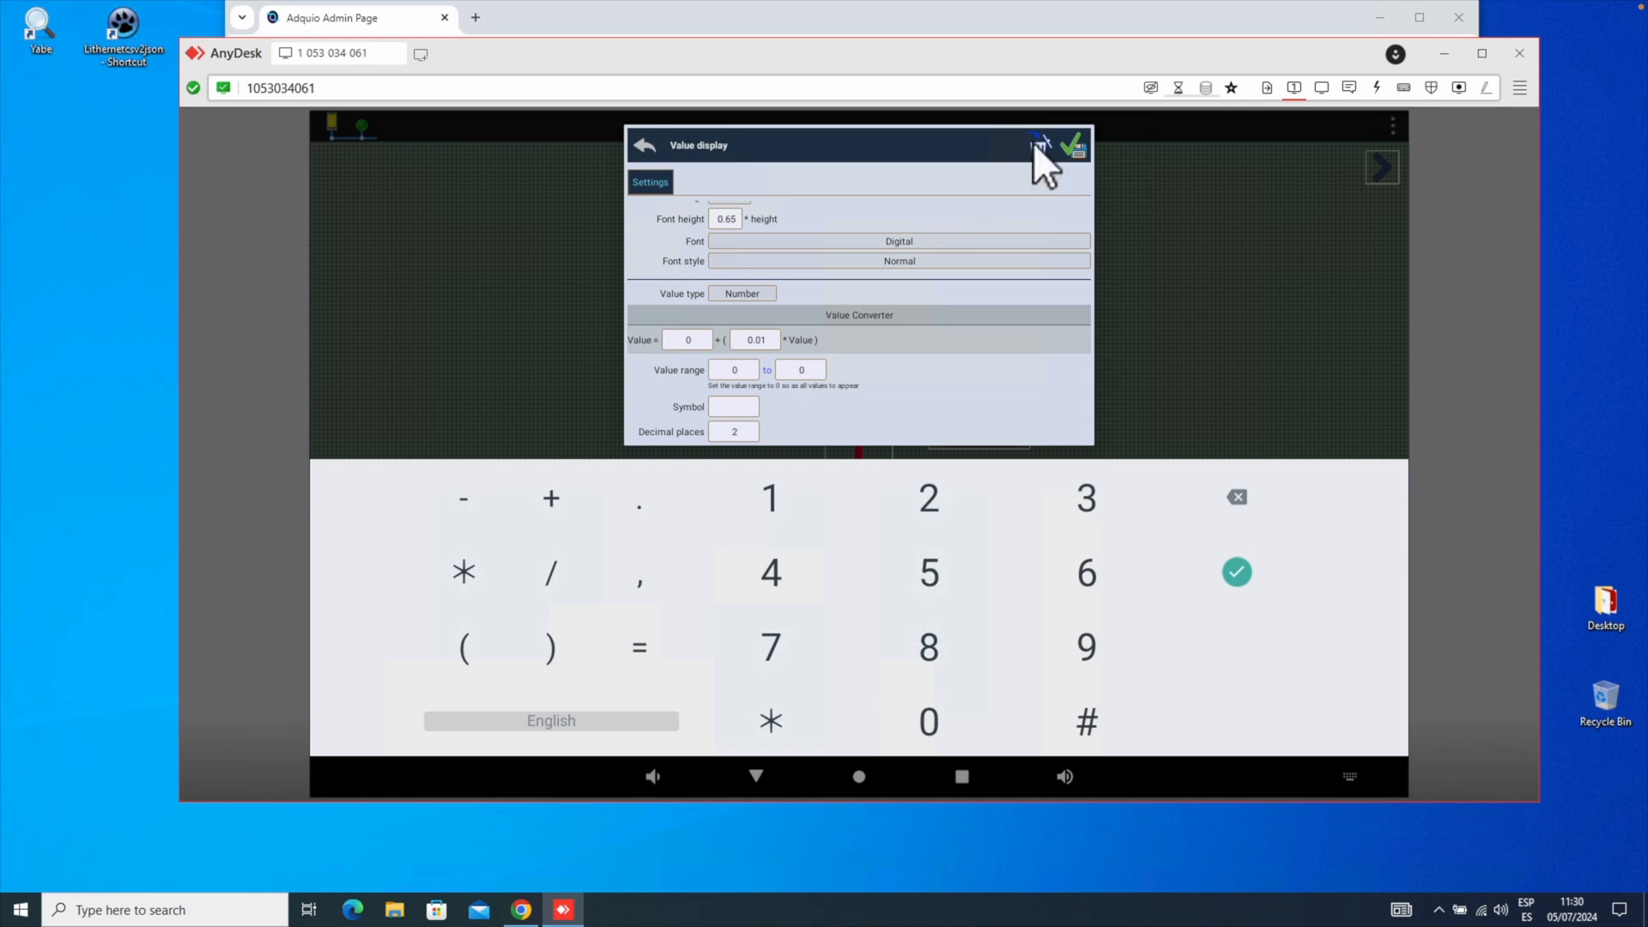
Save the value display, add an analog instrument widget and give it the white background
{"action": "left_click", "coordinate": [1073, 146]}
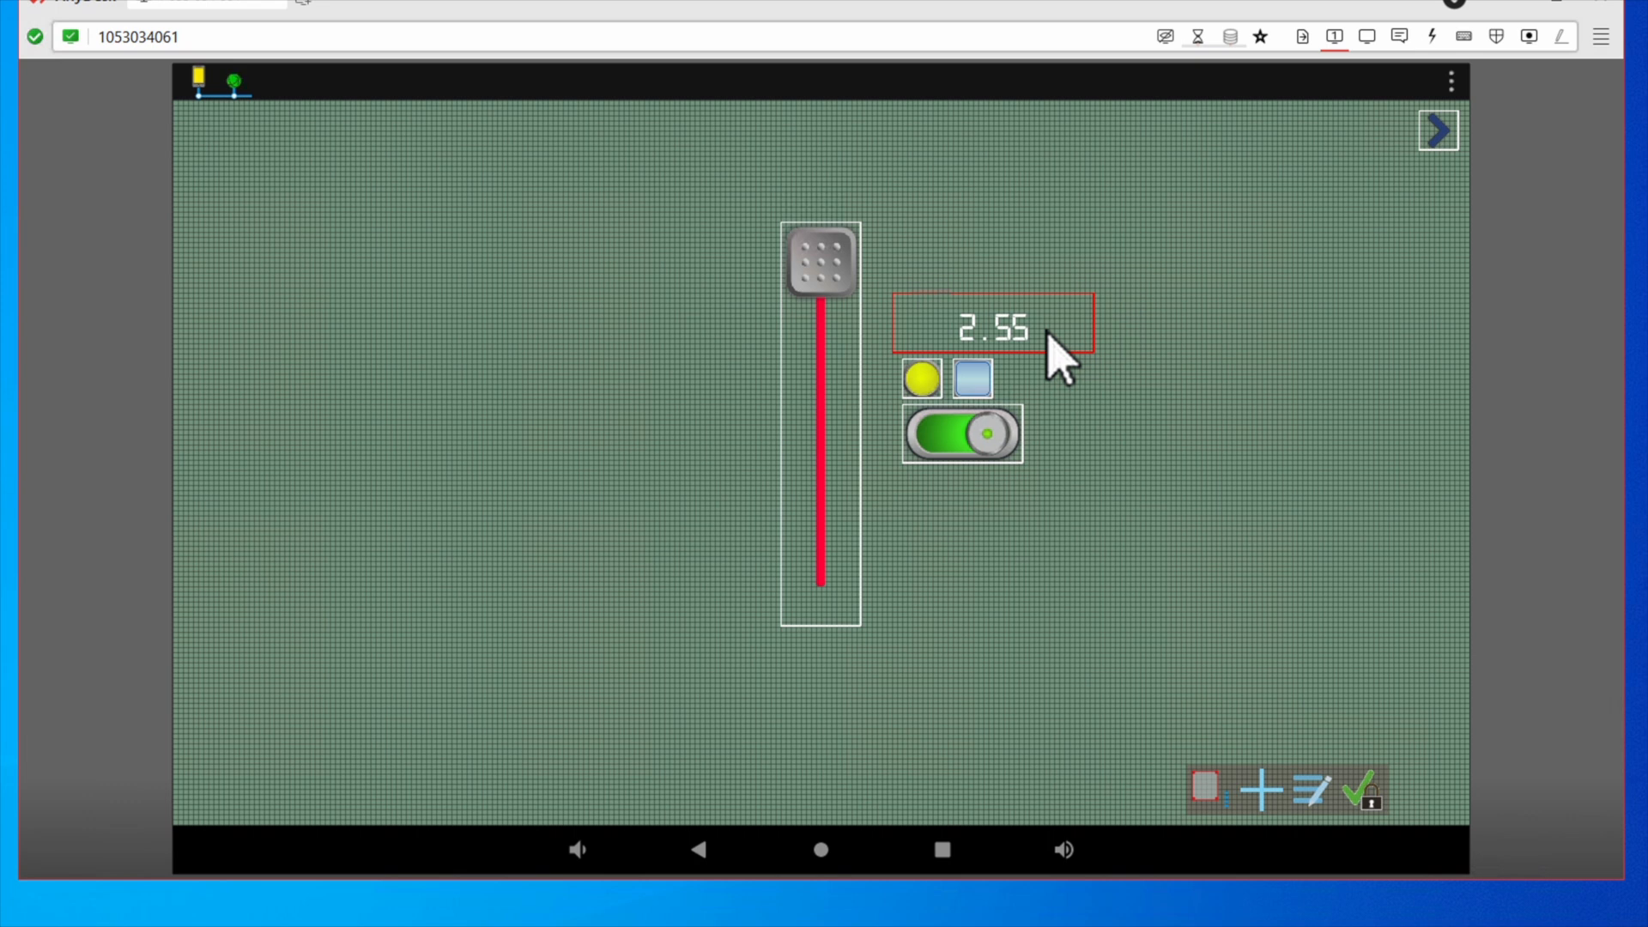
{"action": "left_click", "coordinate": [1259, 787]}
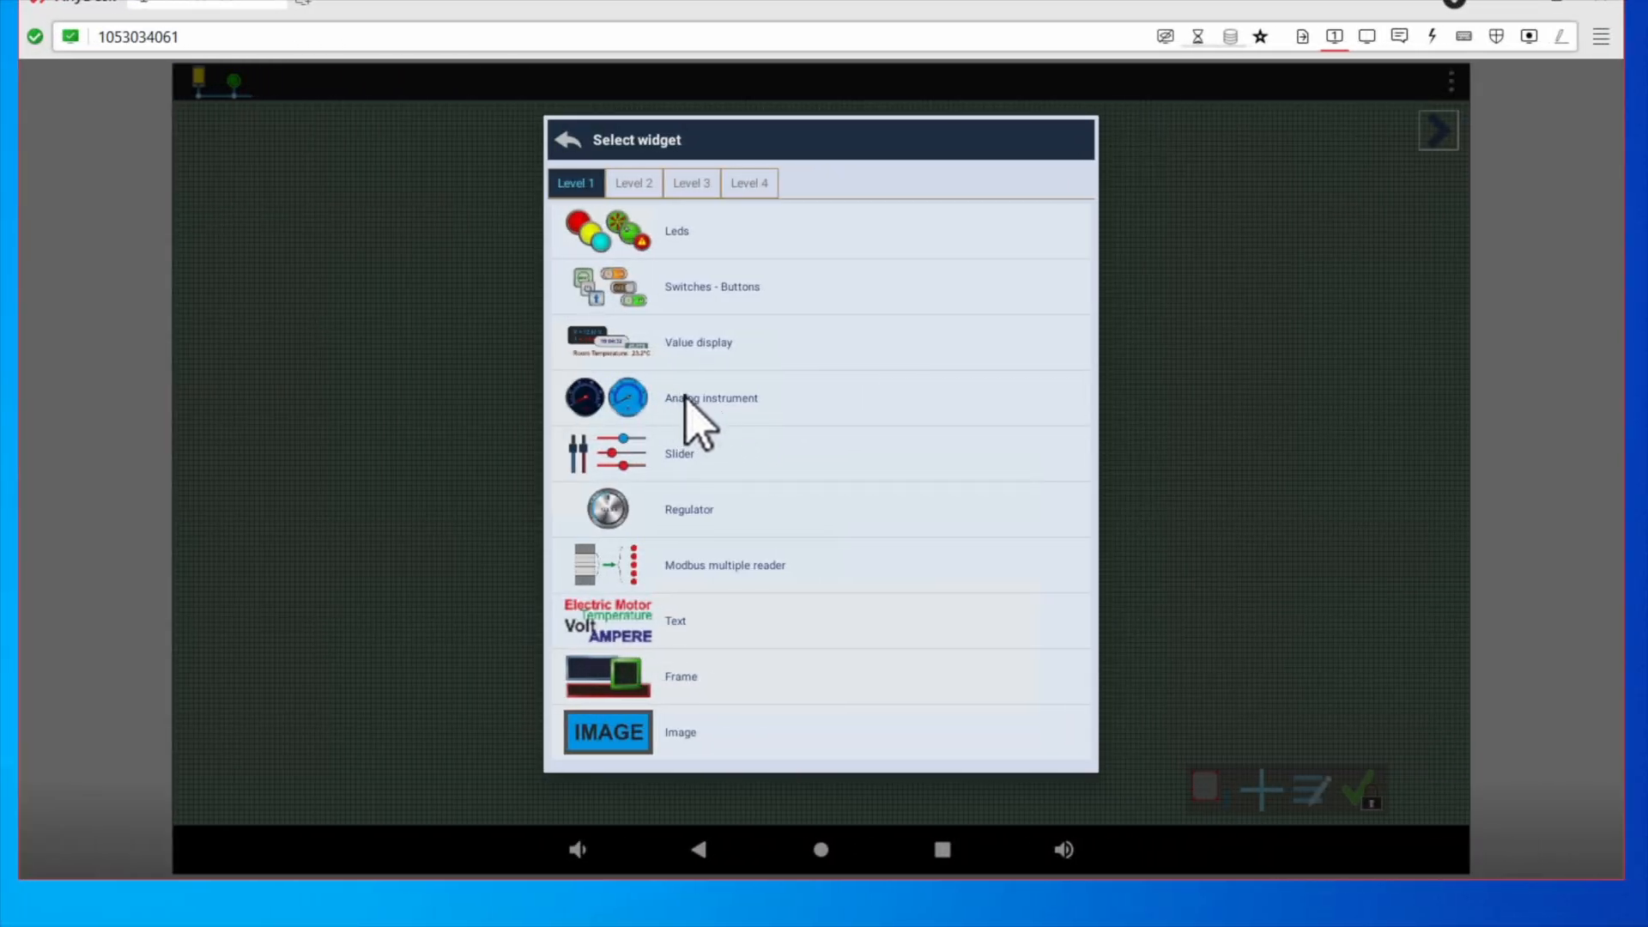
{"action": "left_click", "coordinate": [696, 407]}
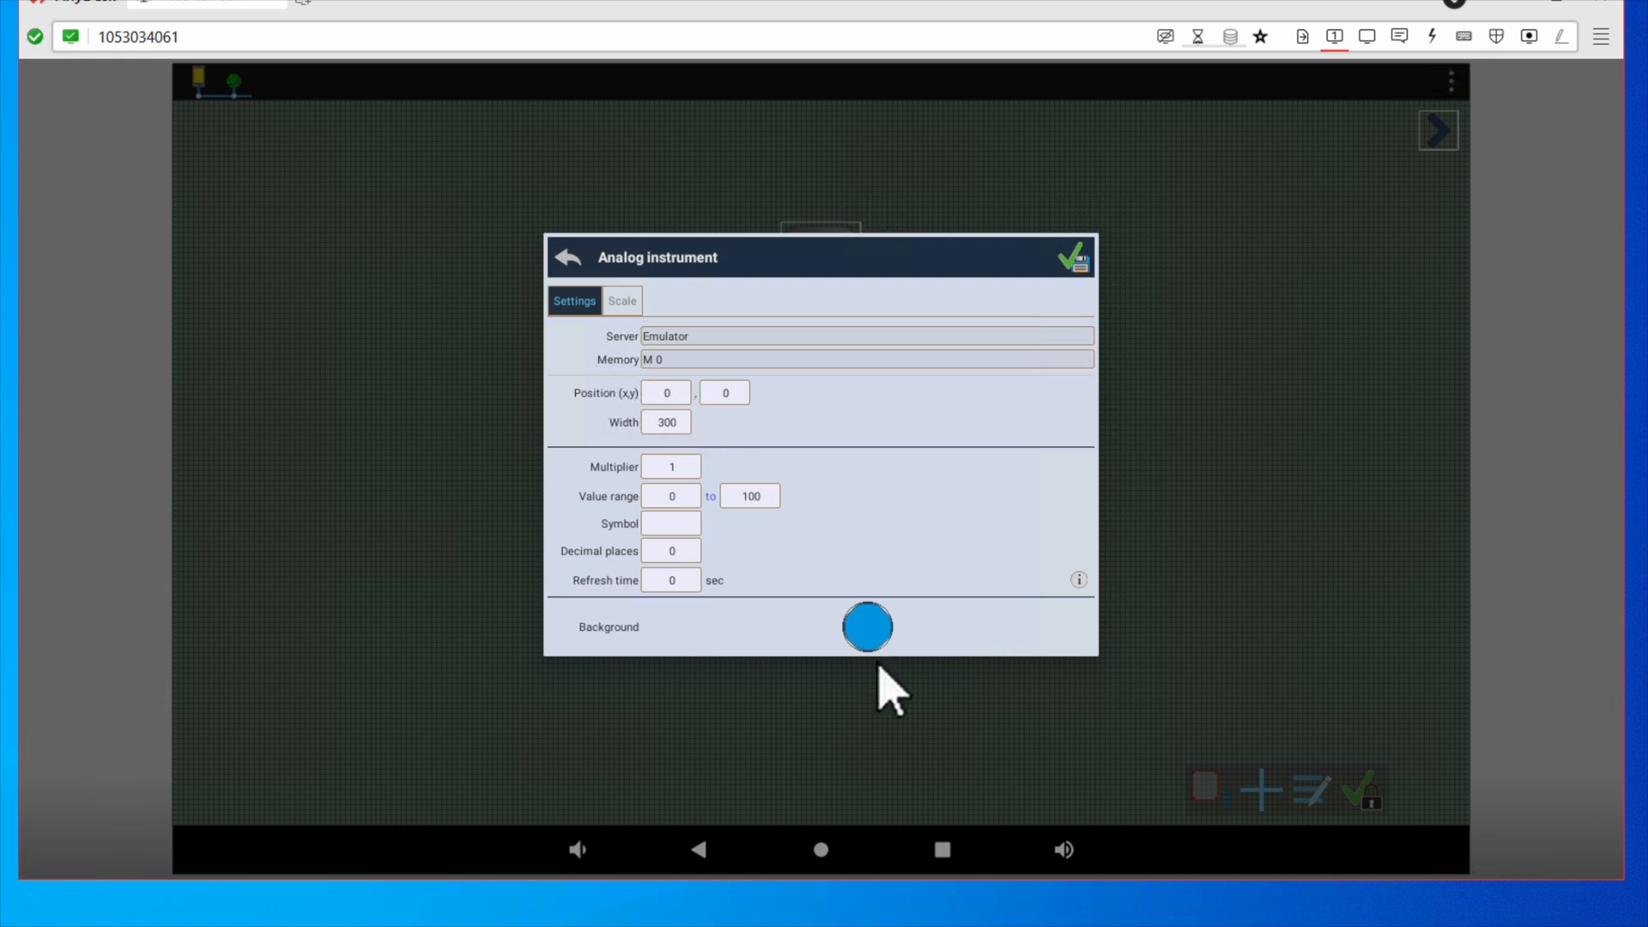
{"action": "left_click", "coordinate": [855, 632]}
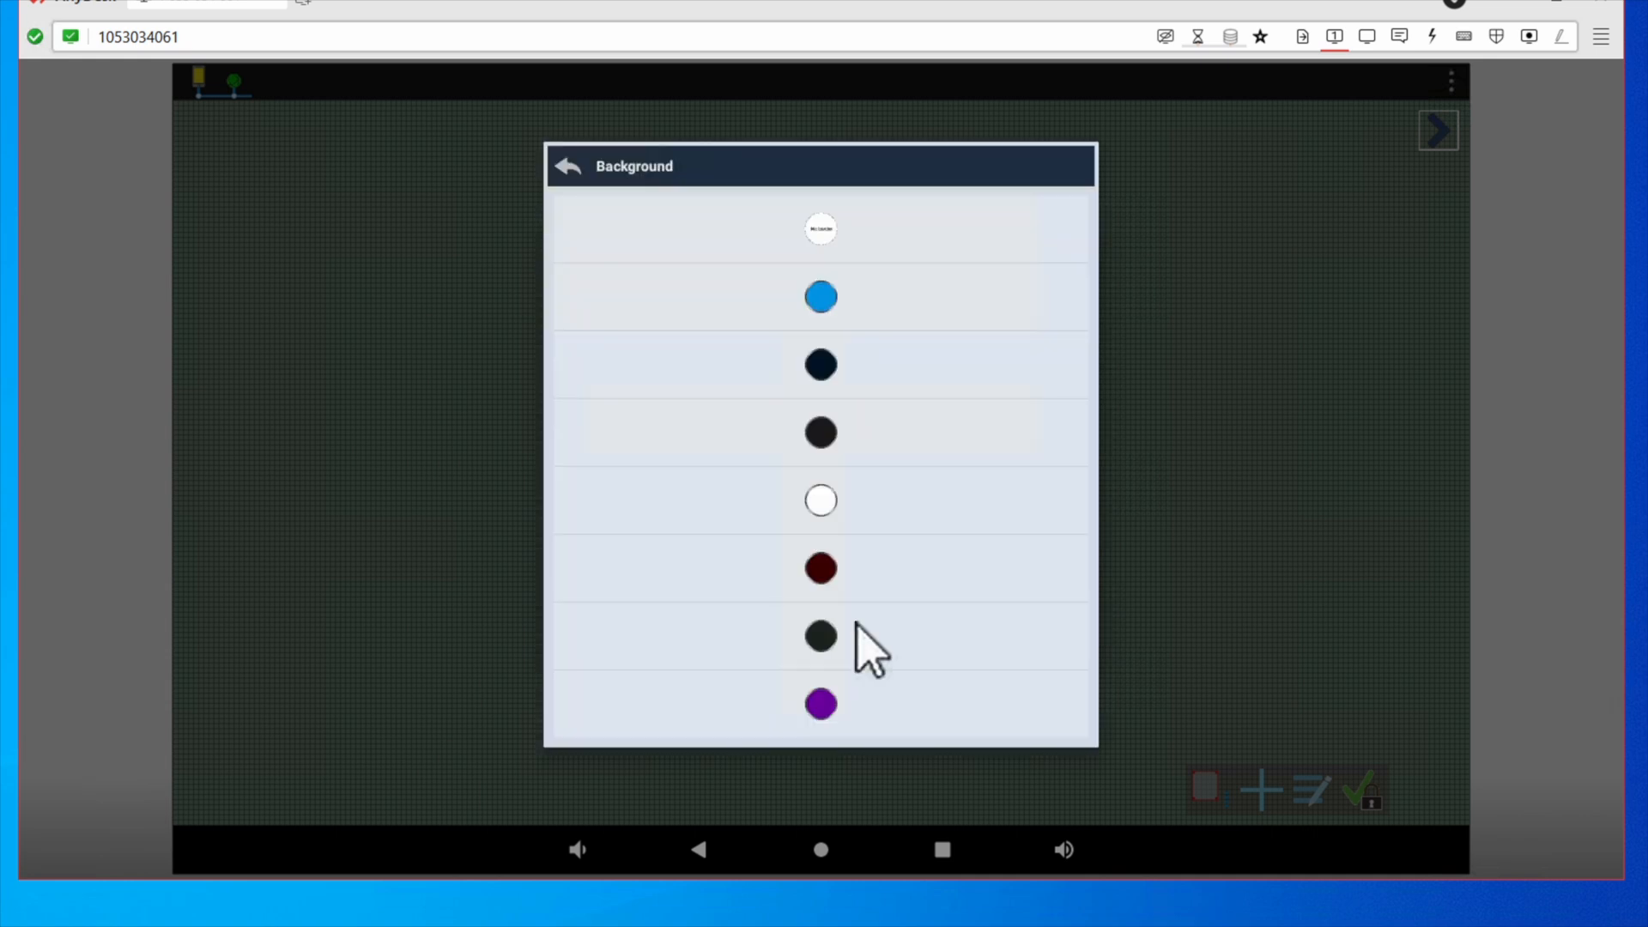
{"action": "left_click", "coordinate": [821, 501]}
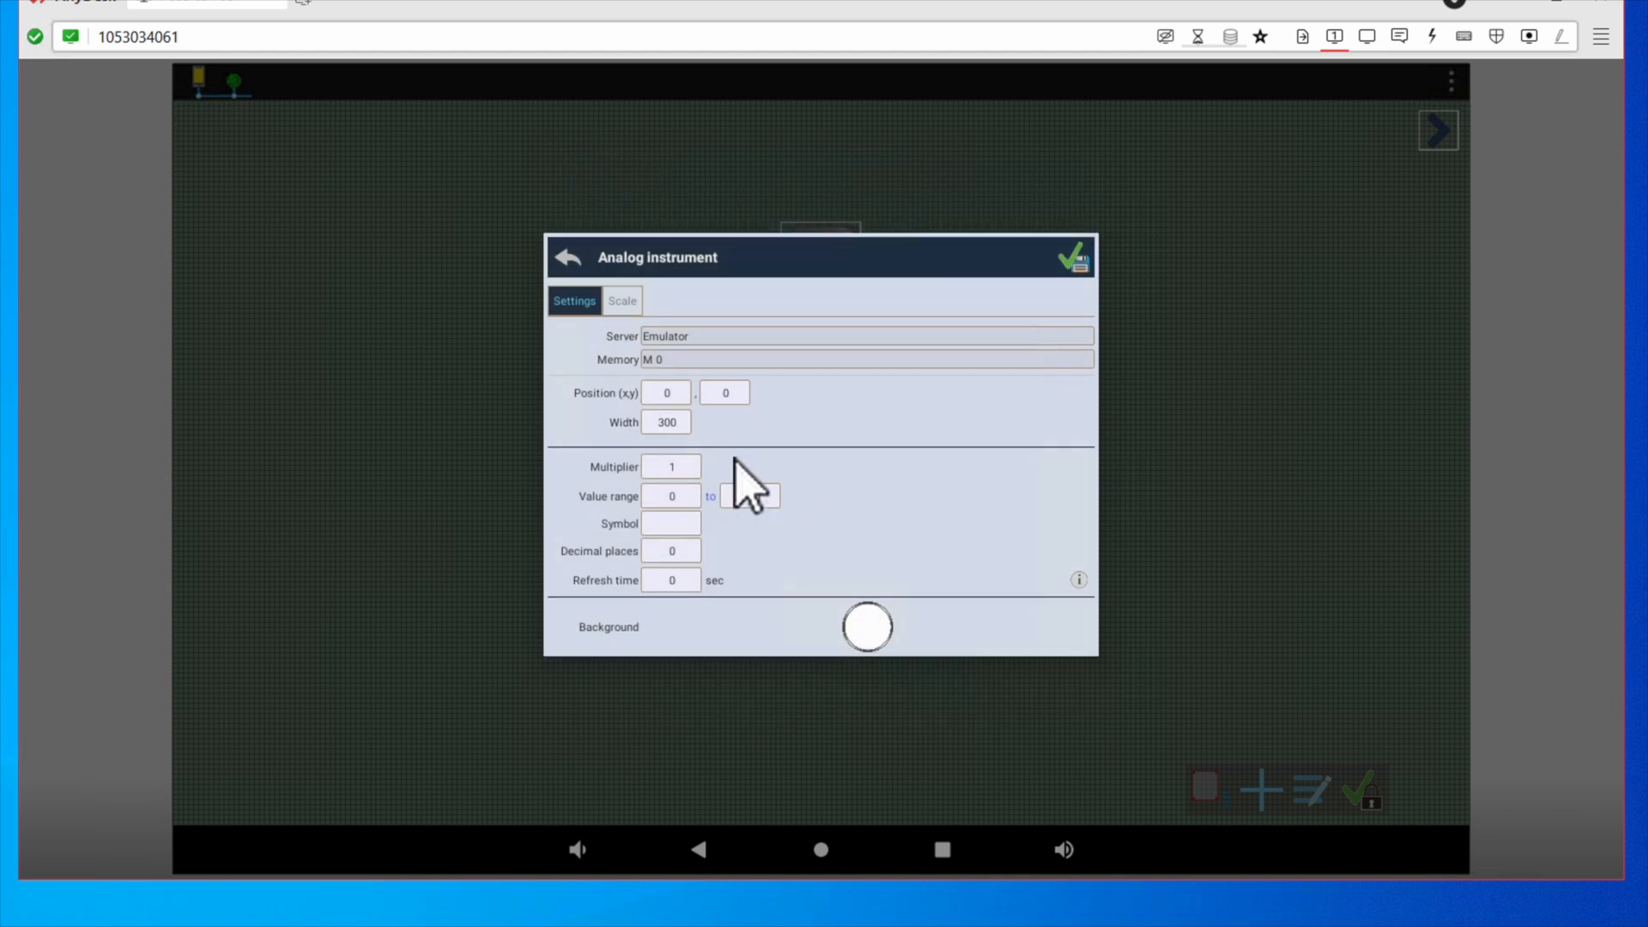
Bind the analog instrument to the Adquio Lite server, Unit ID 1, address 1, using the Read Holding Registers function
{"action": "left_click", "coordinate": [702, 337]}
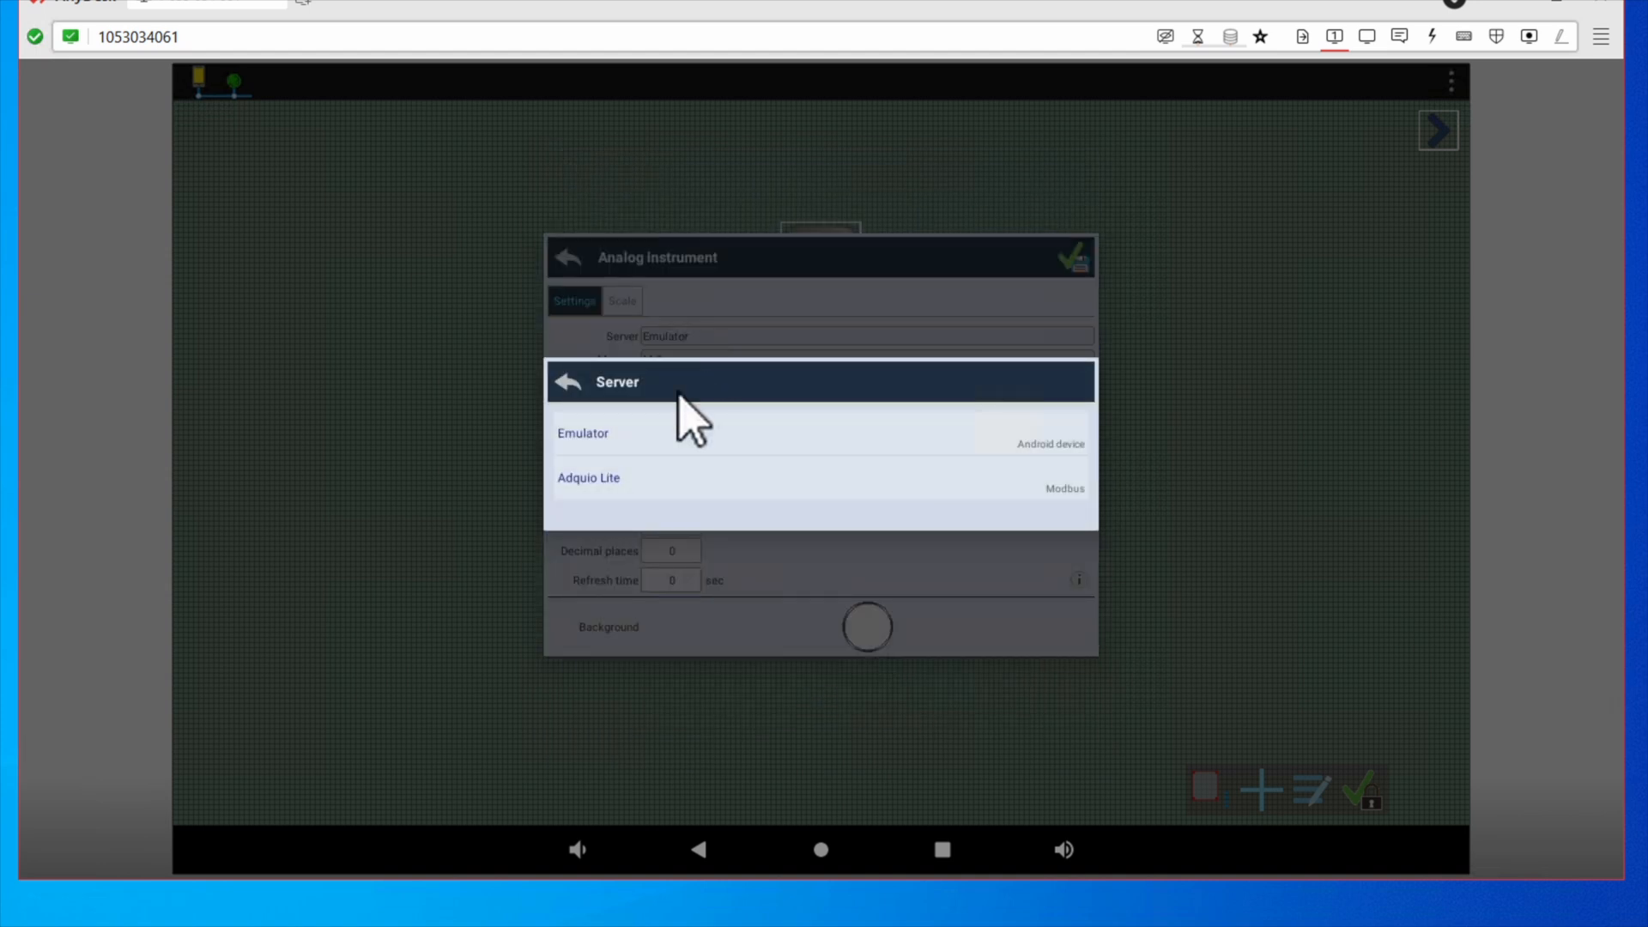
{"action": "left_click", "coordinate": [593, 478]}
{"action": "left_click", "coordinate": [672, 359]}
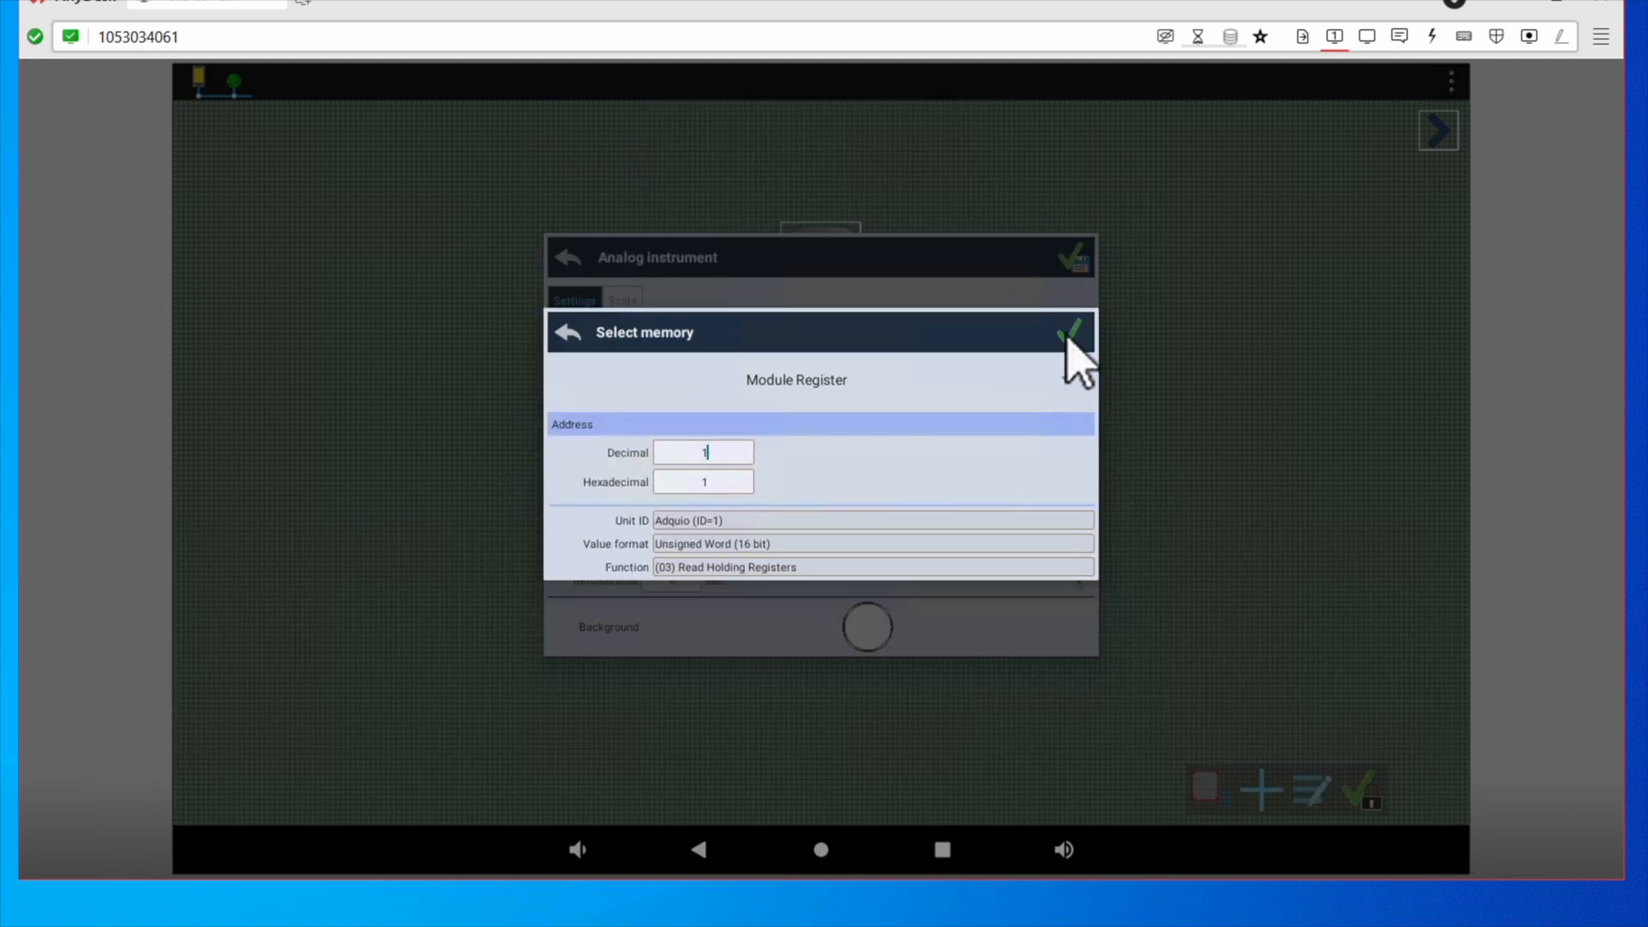
{"action": "left_click", "coordinate": [1070, 332]}
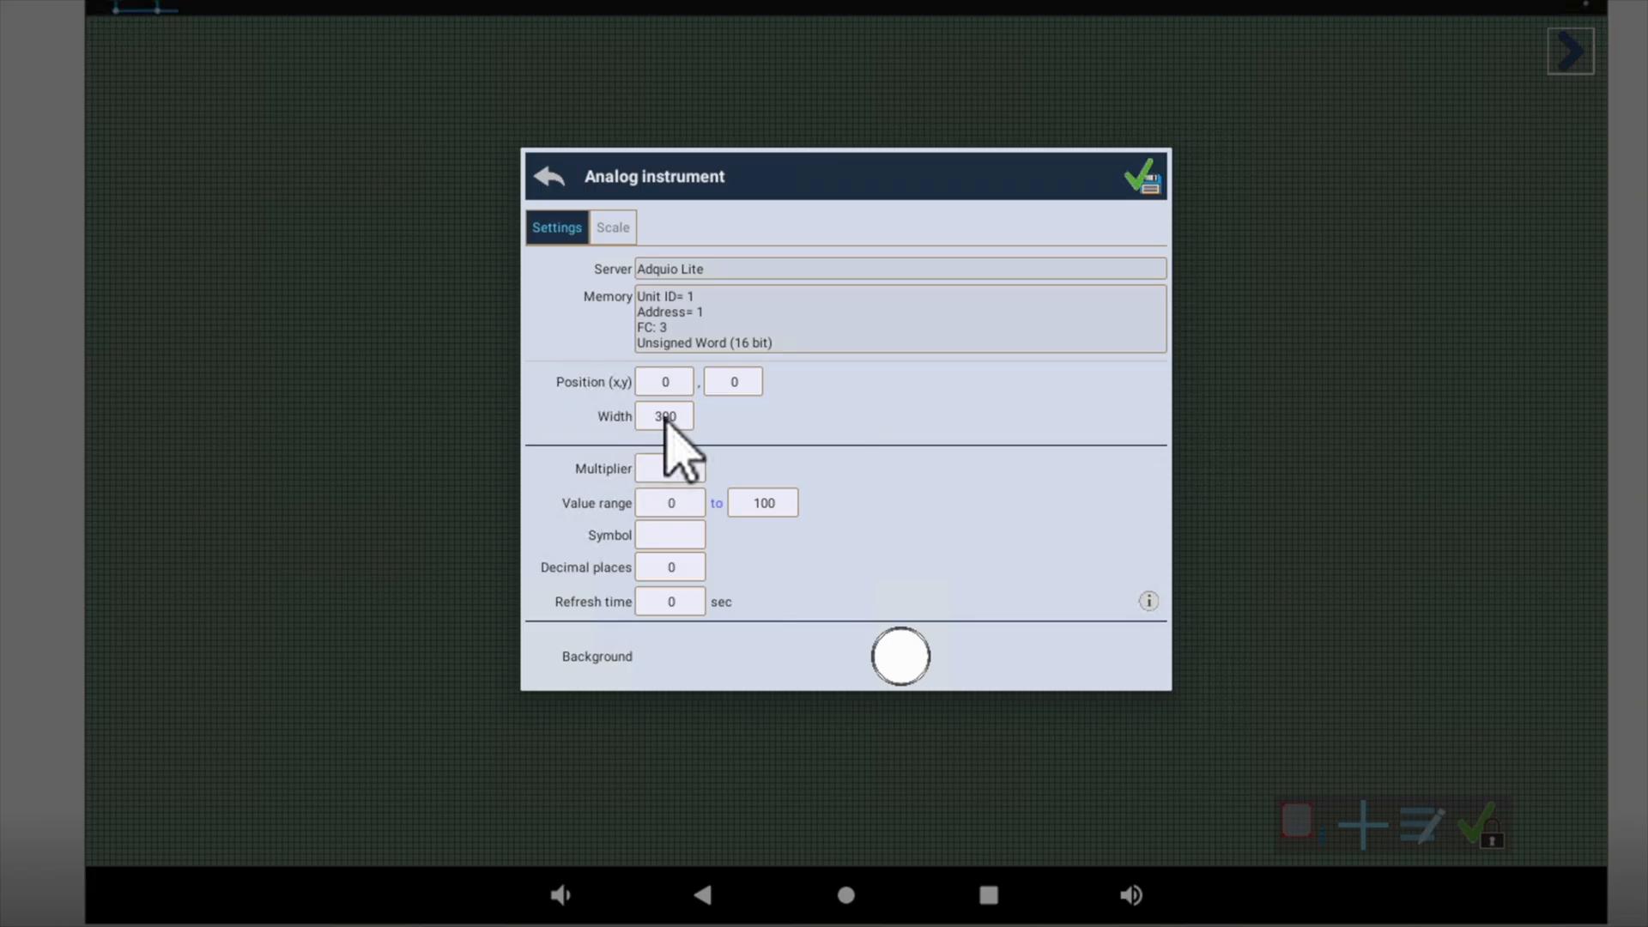
{"action": "left_click", "coordinate": [665, 417]}
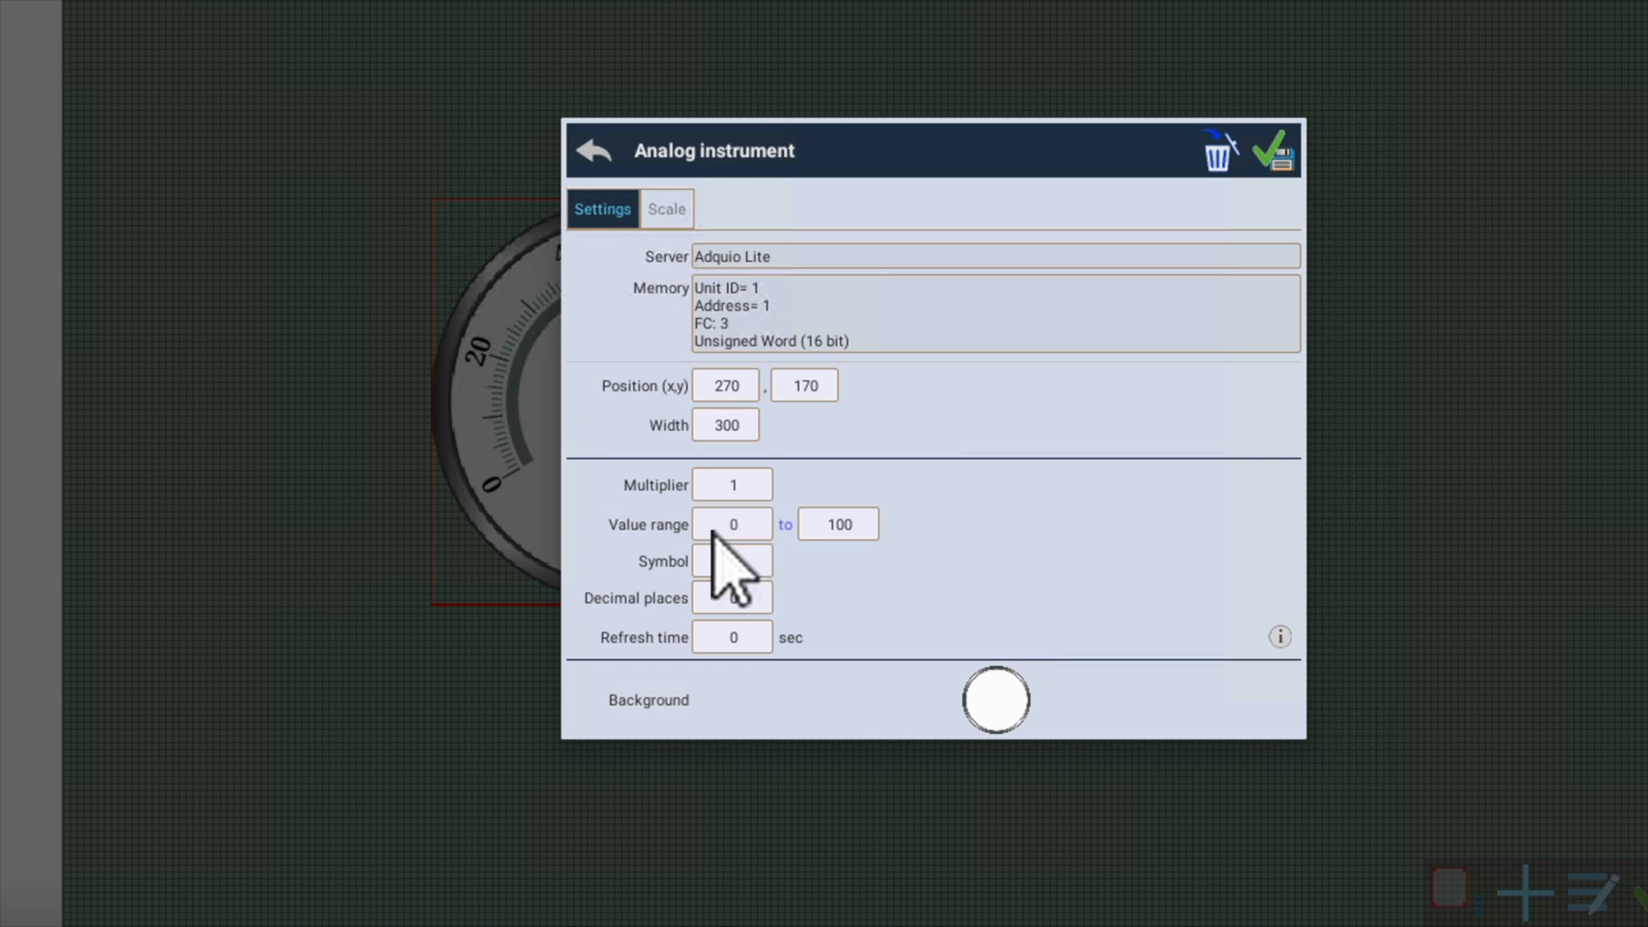
Set the upper limit of the analog instrument's value range to 255 and save the widget
{"action": "left_click", "coordinate": [830, 523]}
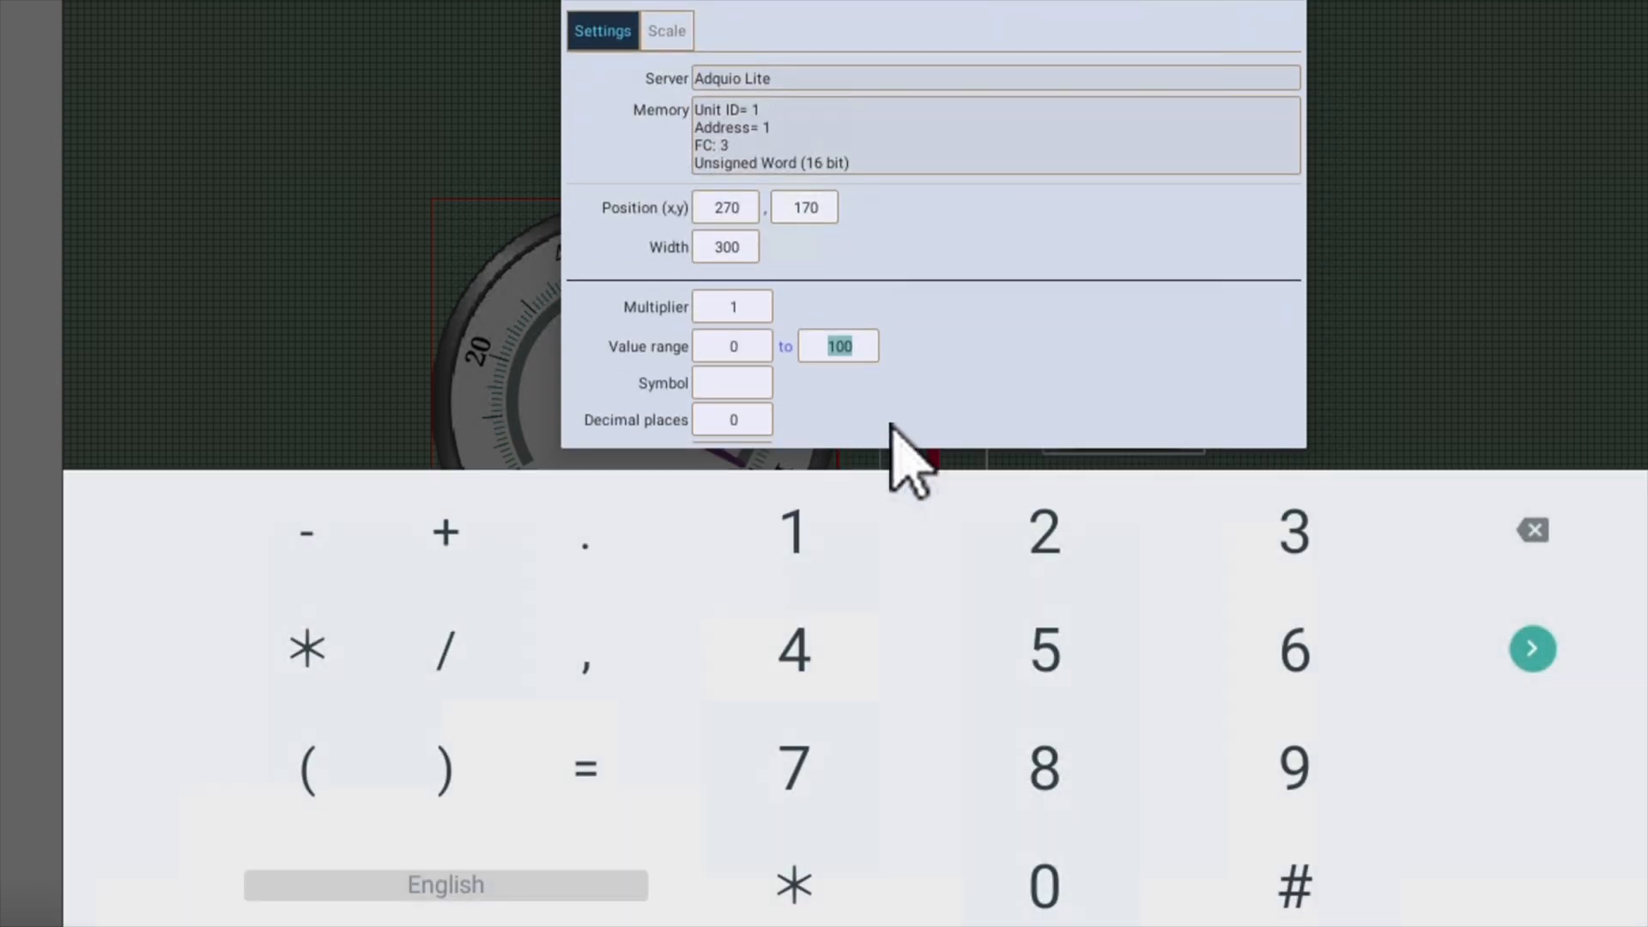
{"action": "type", "text": "255"}
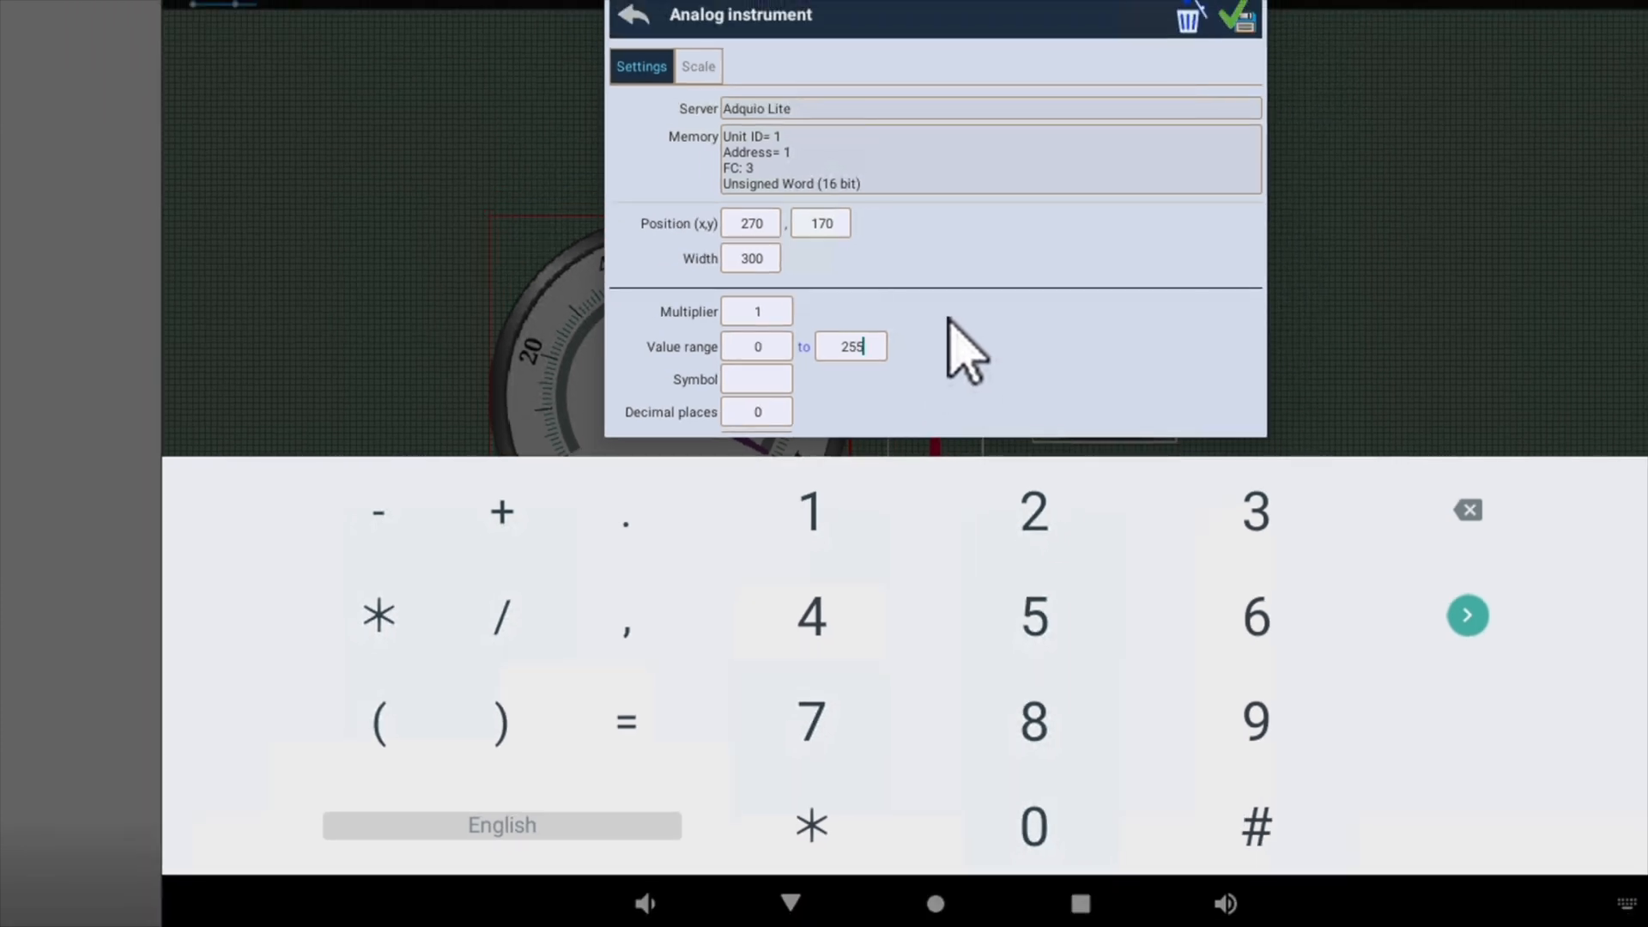
{"action": "scroll", "coordinate": [949, 343], "scroll_direction": "down", "scroll_amount": 2}
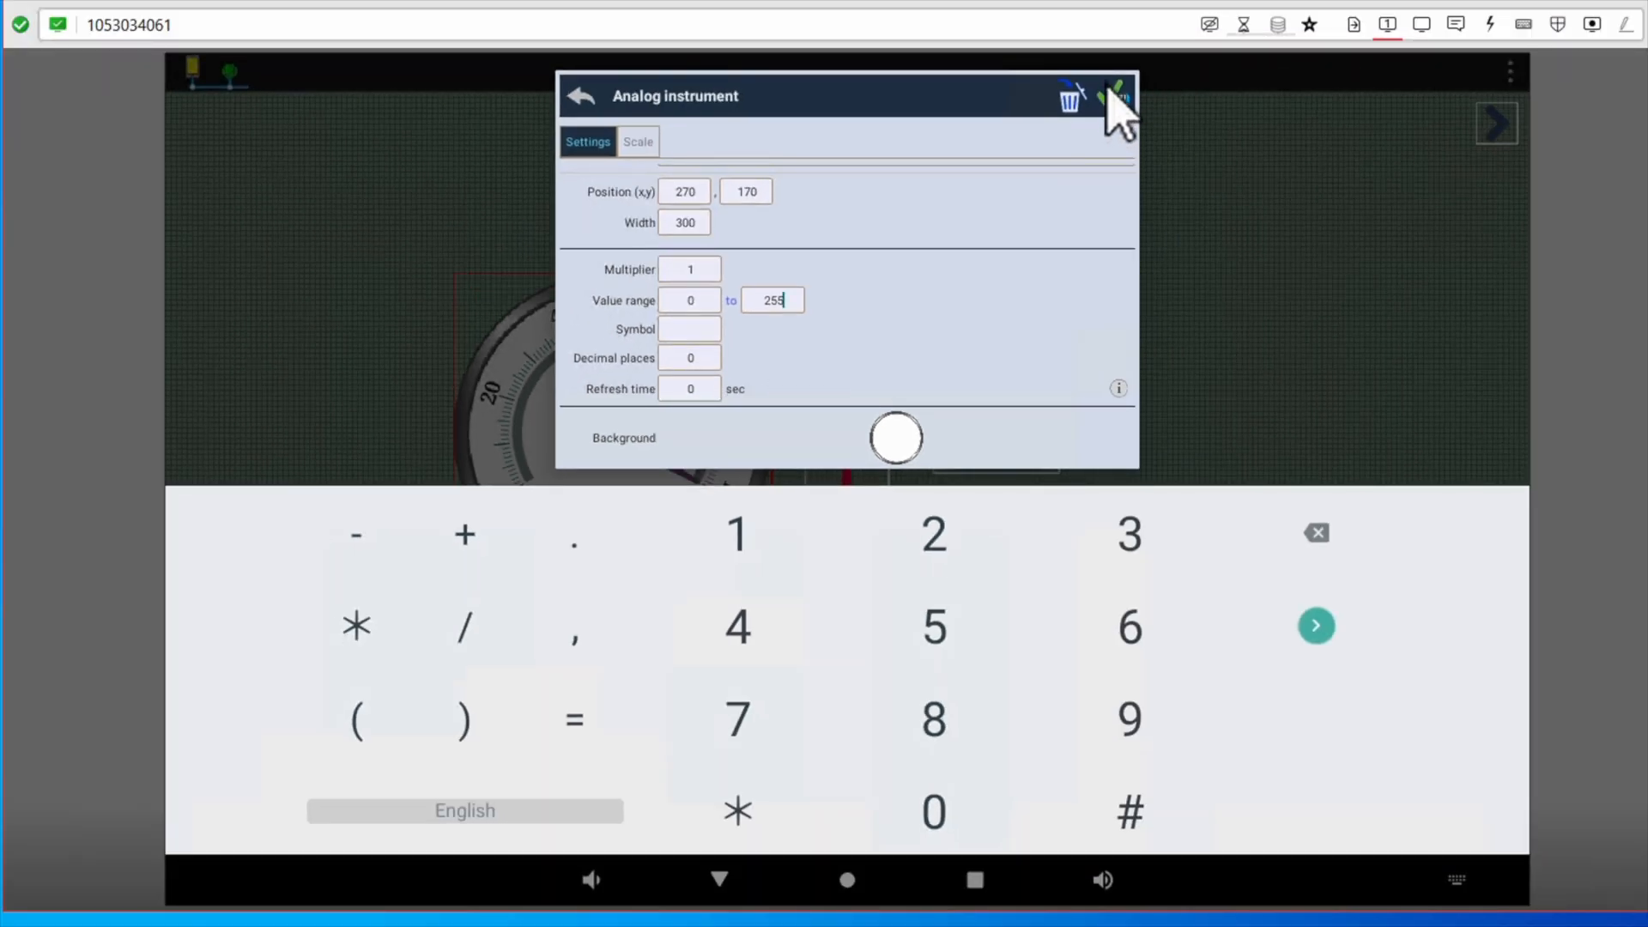
{"action": "left_click", "coordinate": [1109, 98]}
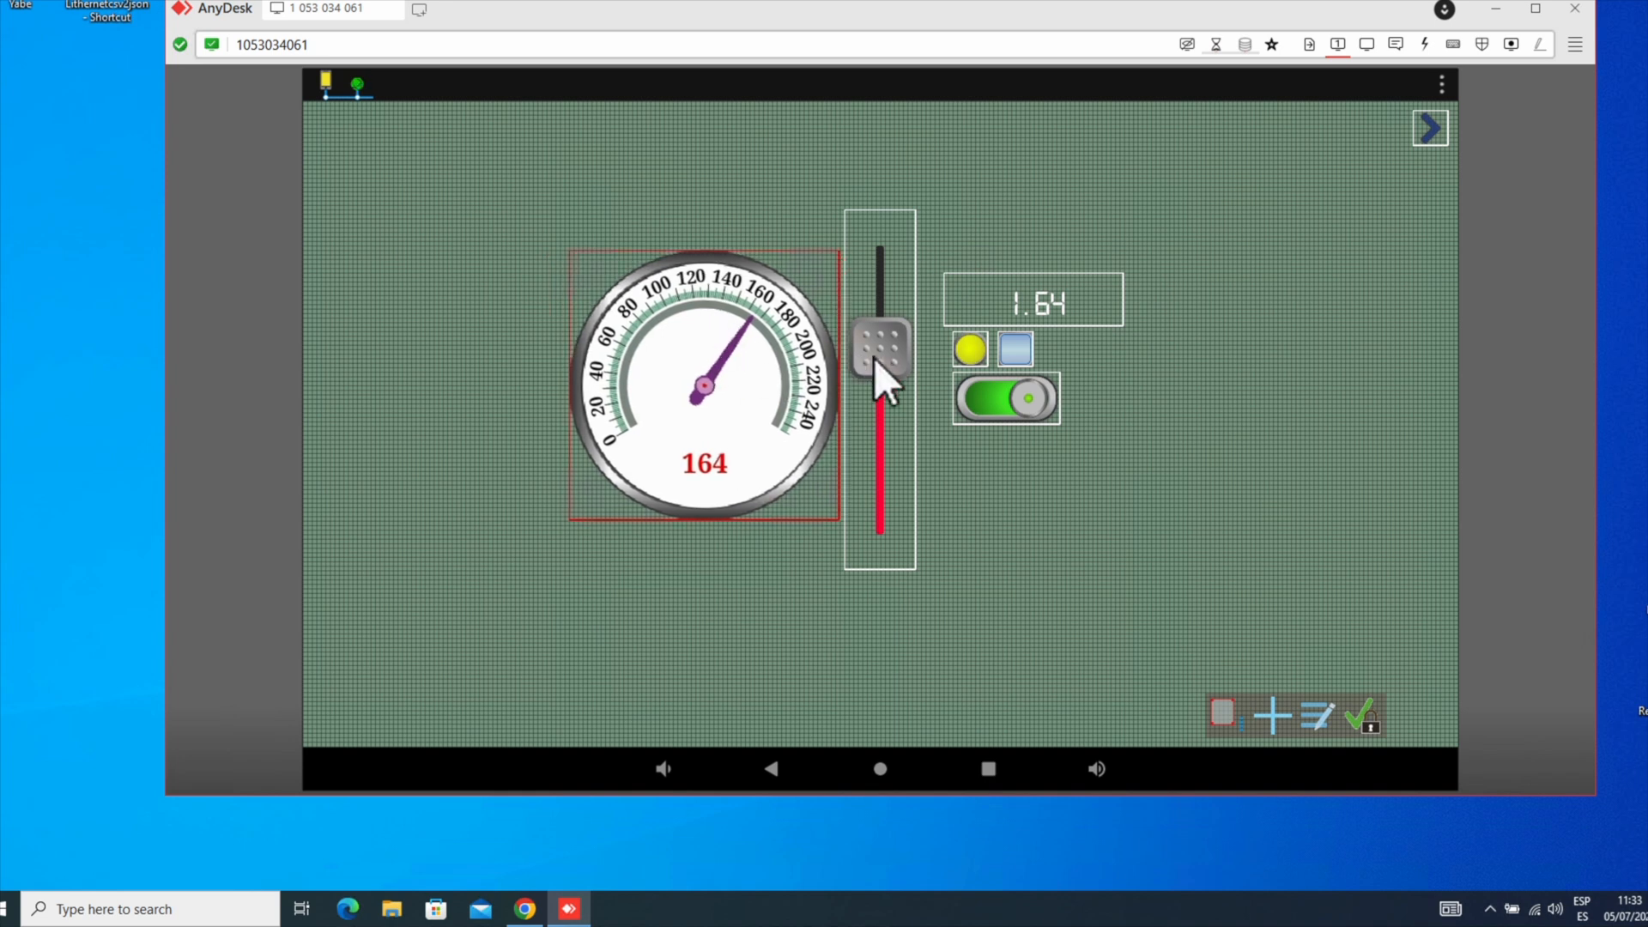
Leave edit mode and move the vertical slider to test the analog gauge
{"action": "left_click", "coordinate": [1363, 717]}
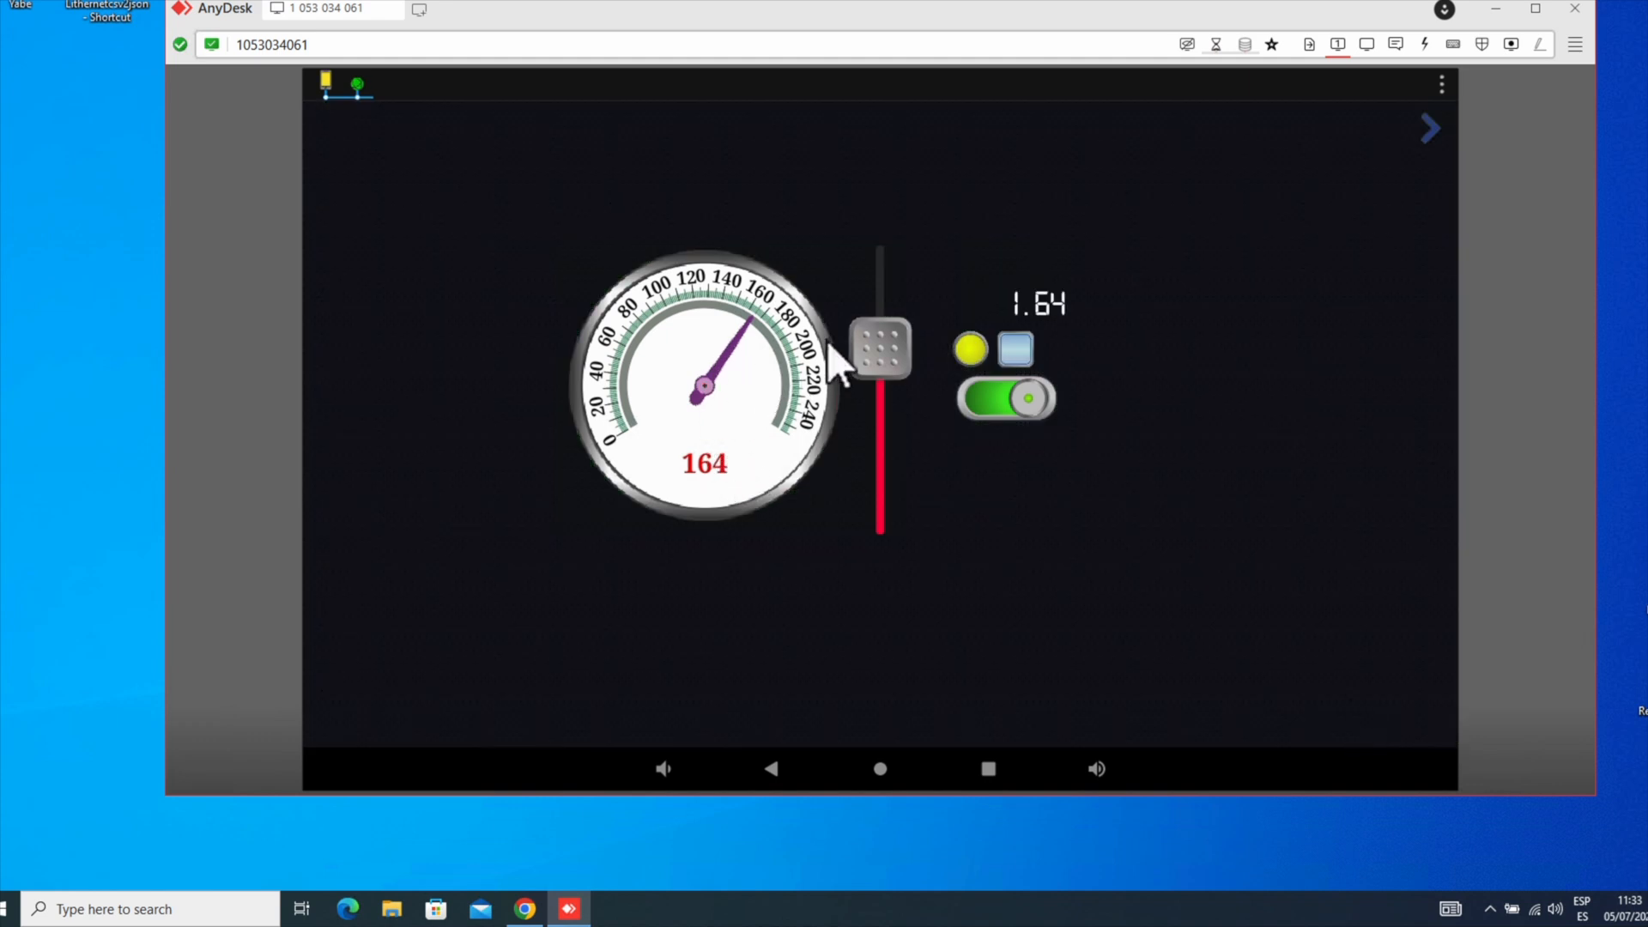
{"action": "left_click_drag", "start_coordinate": [871, 335], "coordinate": [874, 379]}
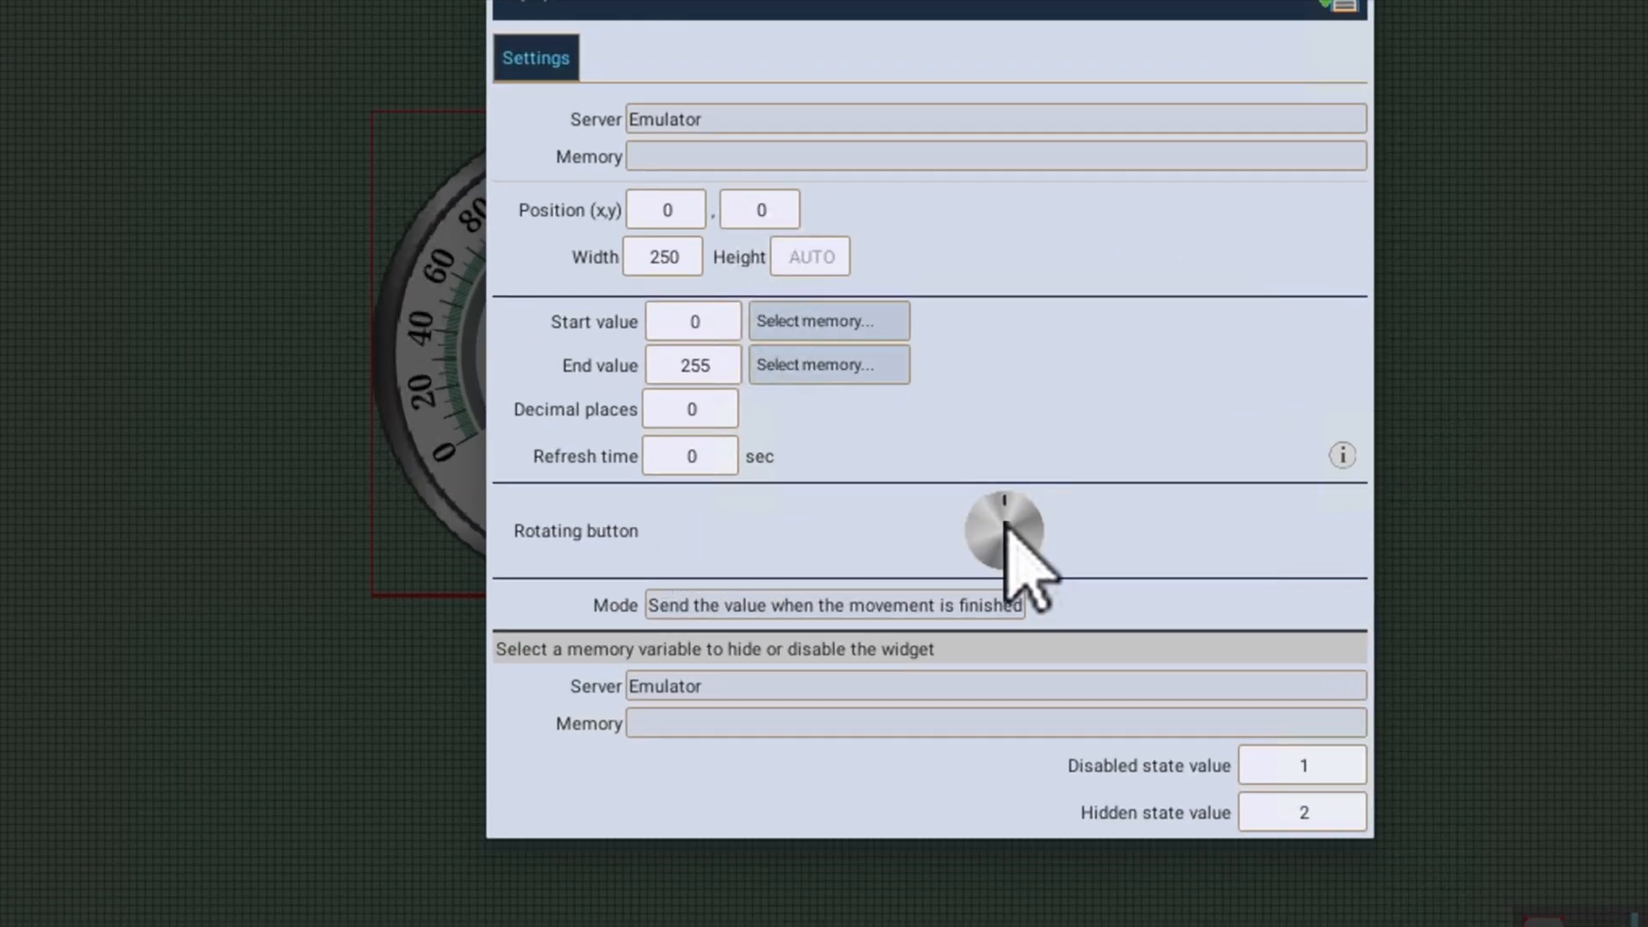
Give the rotary regulator the bluish metallic knob and bind it to Adquio Lite, Unit ID 1, address 1, with Write Single Register
{"action": "left_click", "coordinate": [1006, 533]}
{"action": "left_click", "coordinate": [935, 498]}
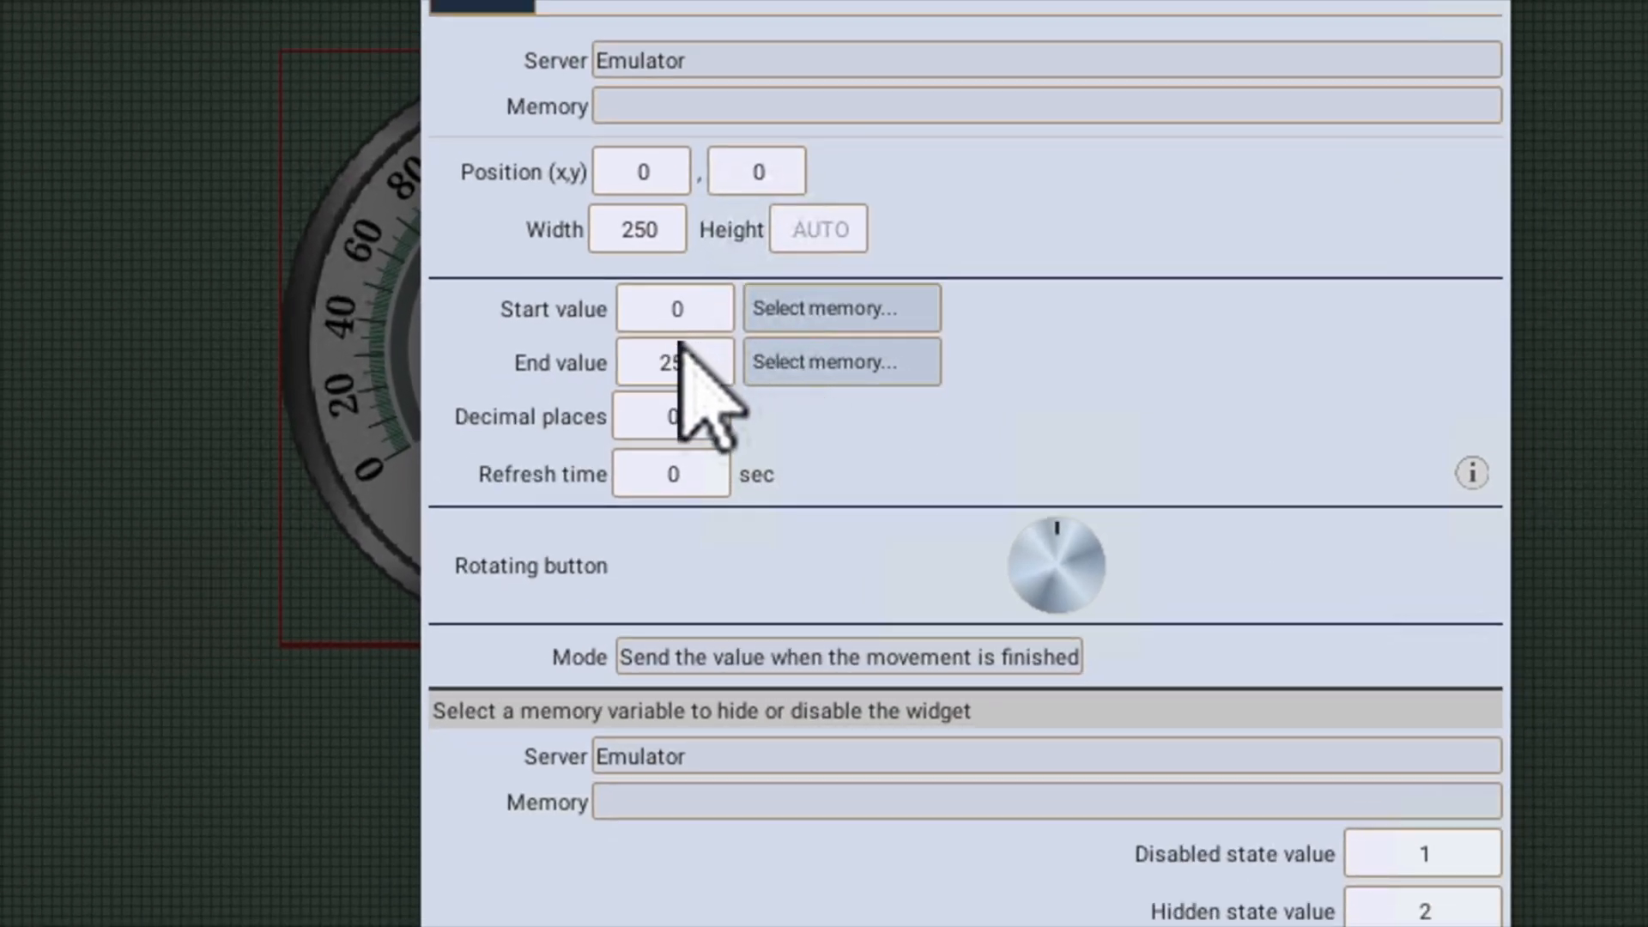
{"action": "left_click", "coordinate": [736, 58]}
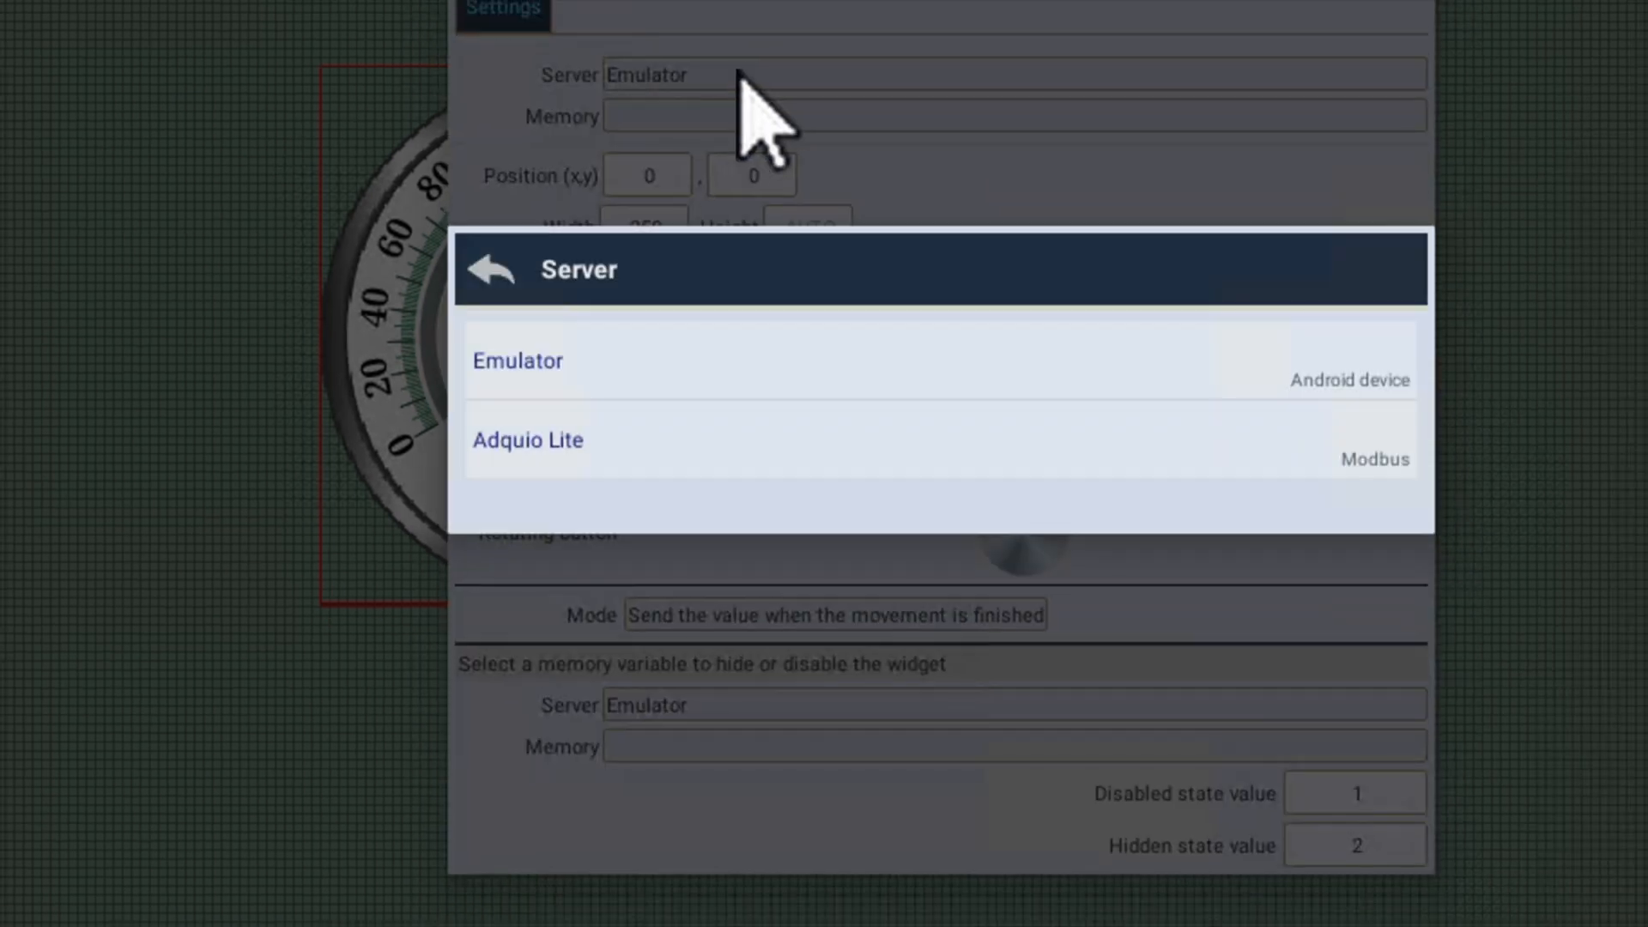
{"action": "left_click", "coordinate": [547, 448]}
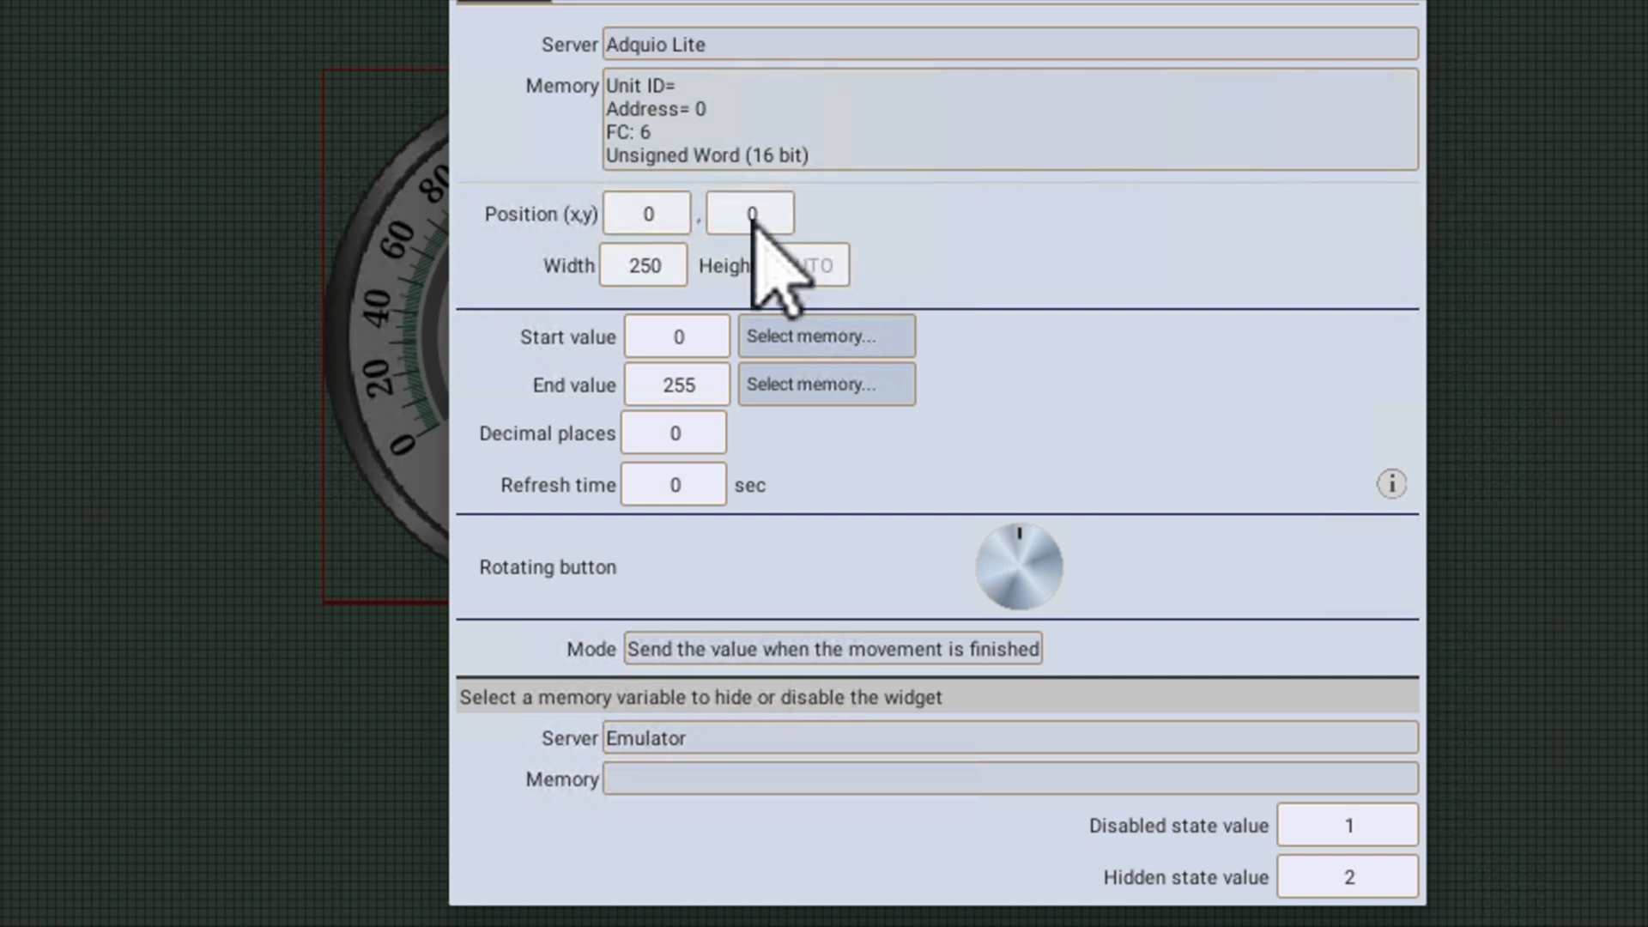
{"action": "left_click", "coordinate": [752, 142]}
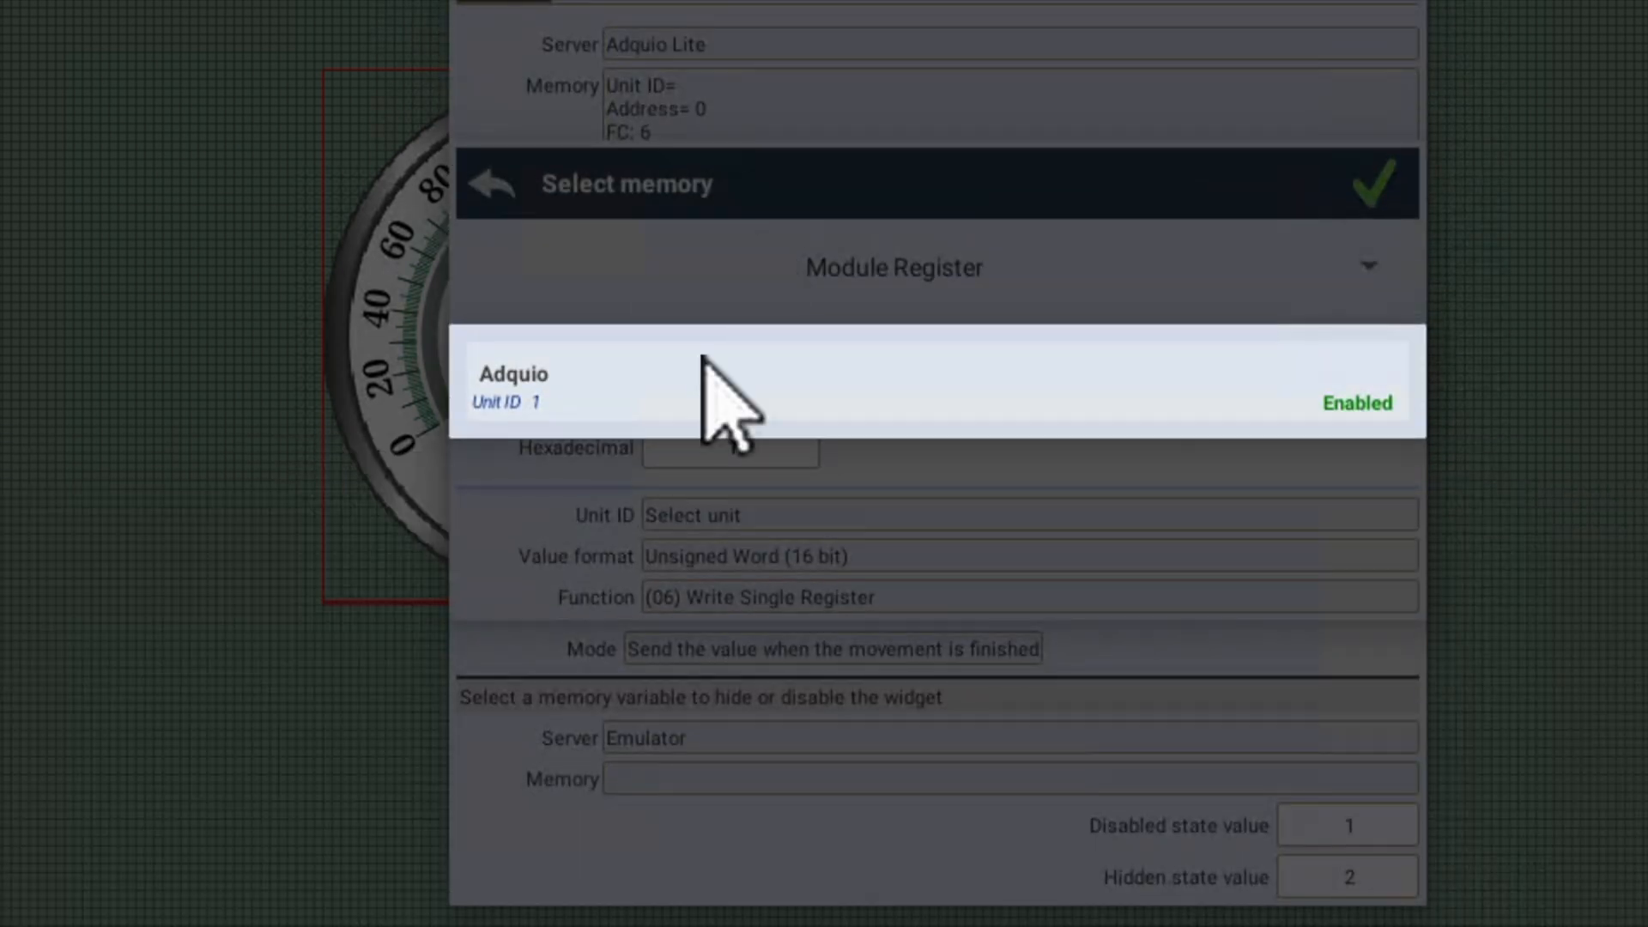
{"action": "left_click", "coordinate": [570, 393]}
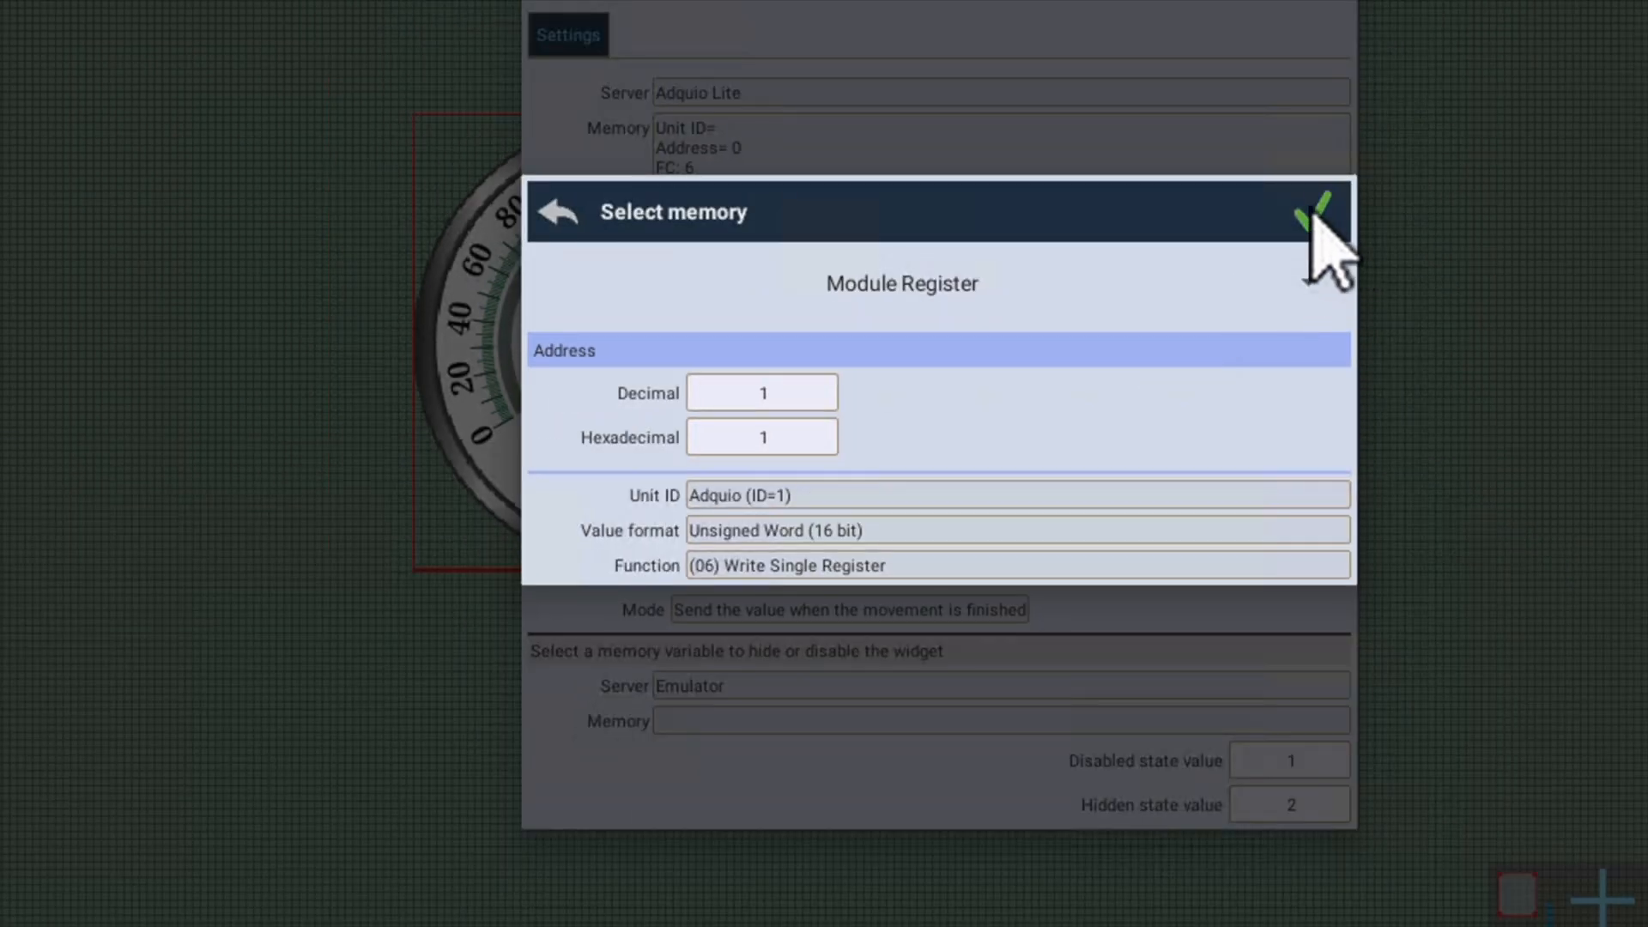
{"action": "left_click", "coordinate": [1313, 215]}
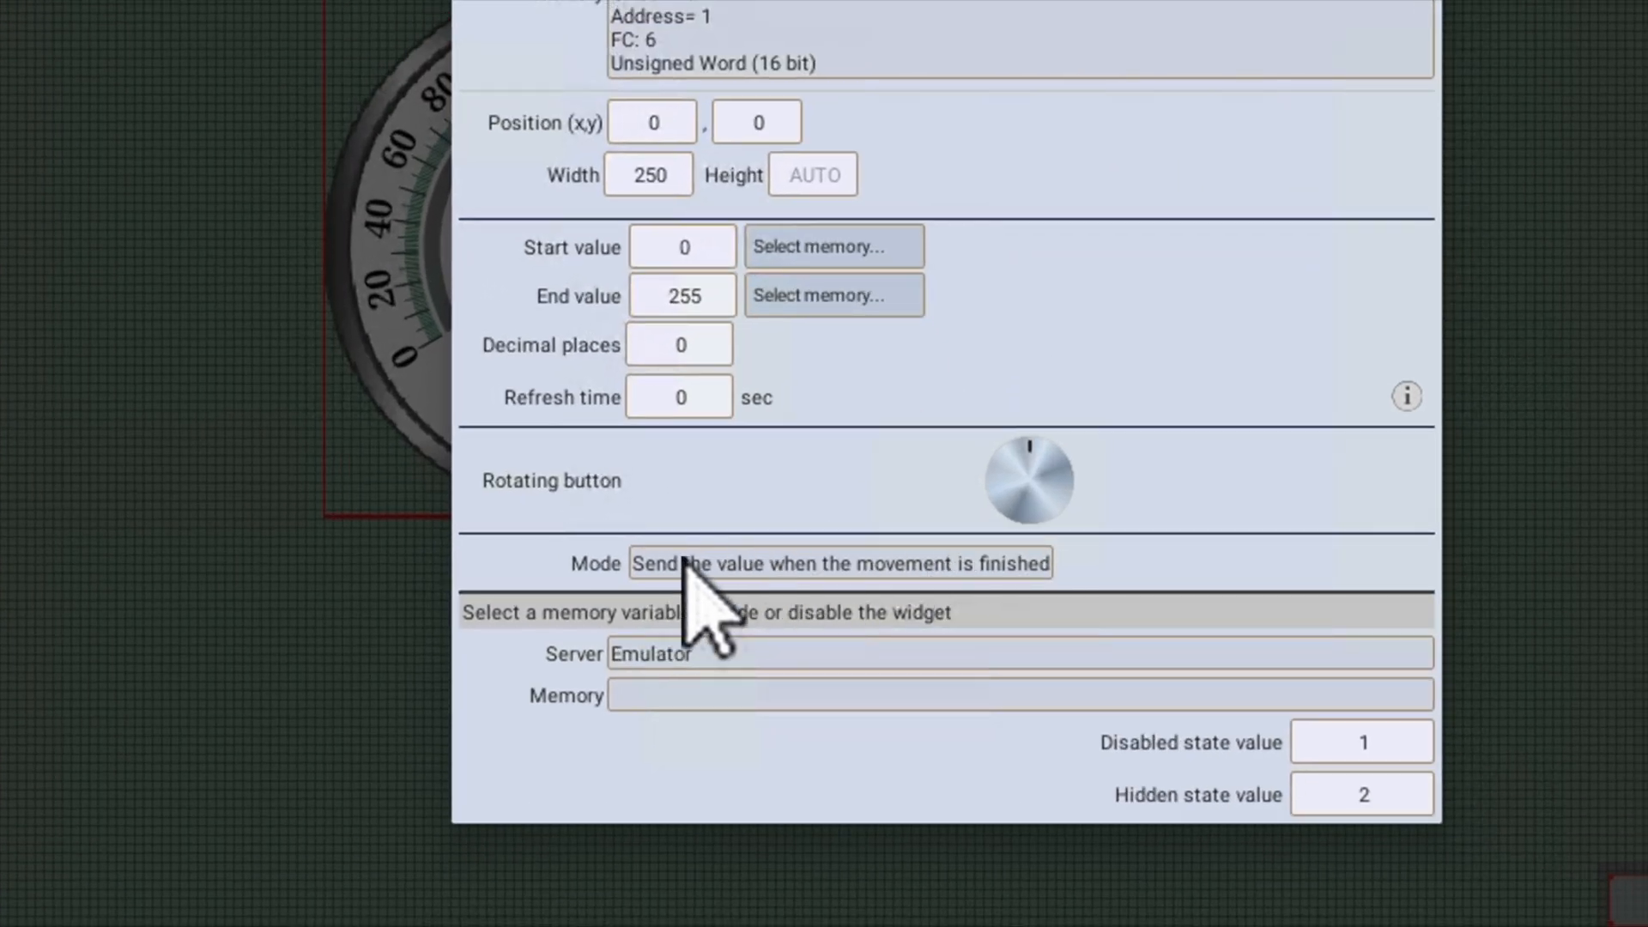
Save the rotary regulator in the mode "Send the value when the movement is finished" and place it left of the analog gauge
{"action": "left_click", "coordinate": [786, 562]}
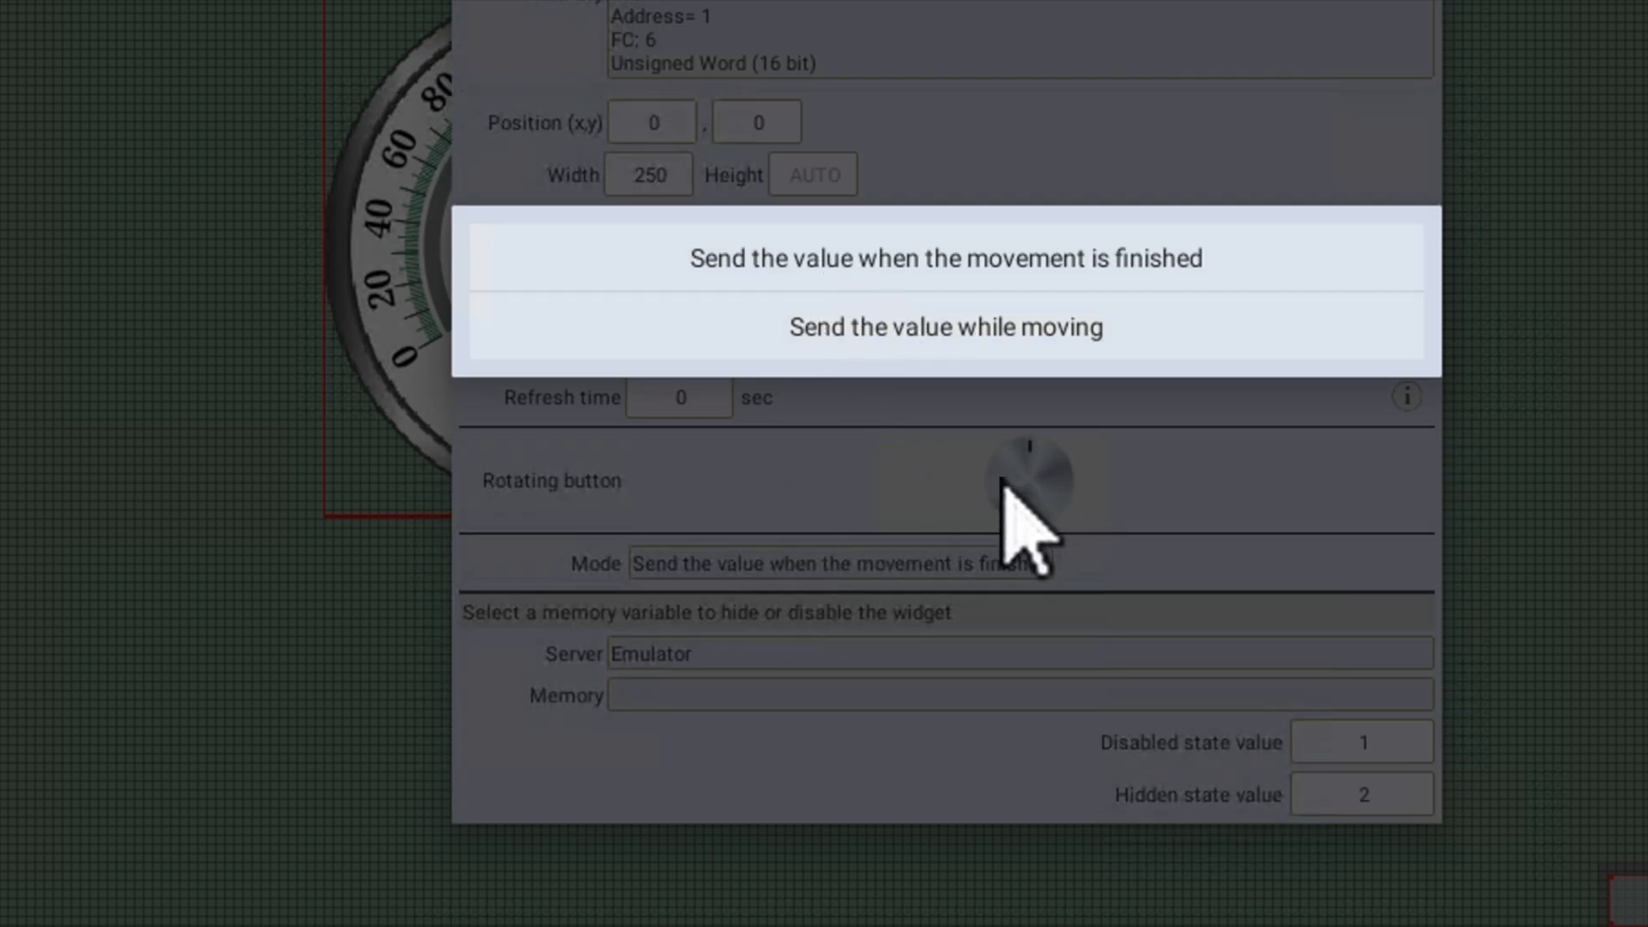
{"action": "left_click", "coordinate": [831, 468]}
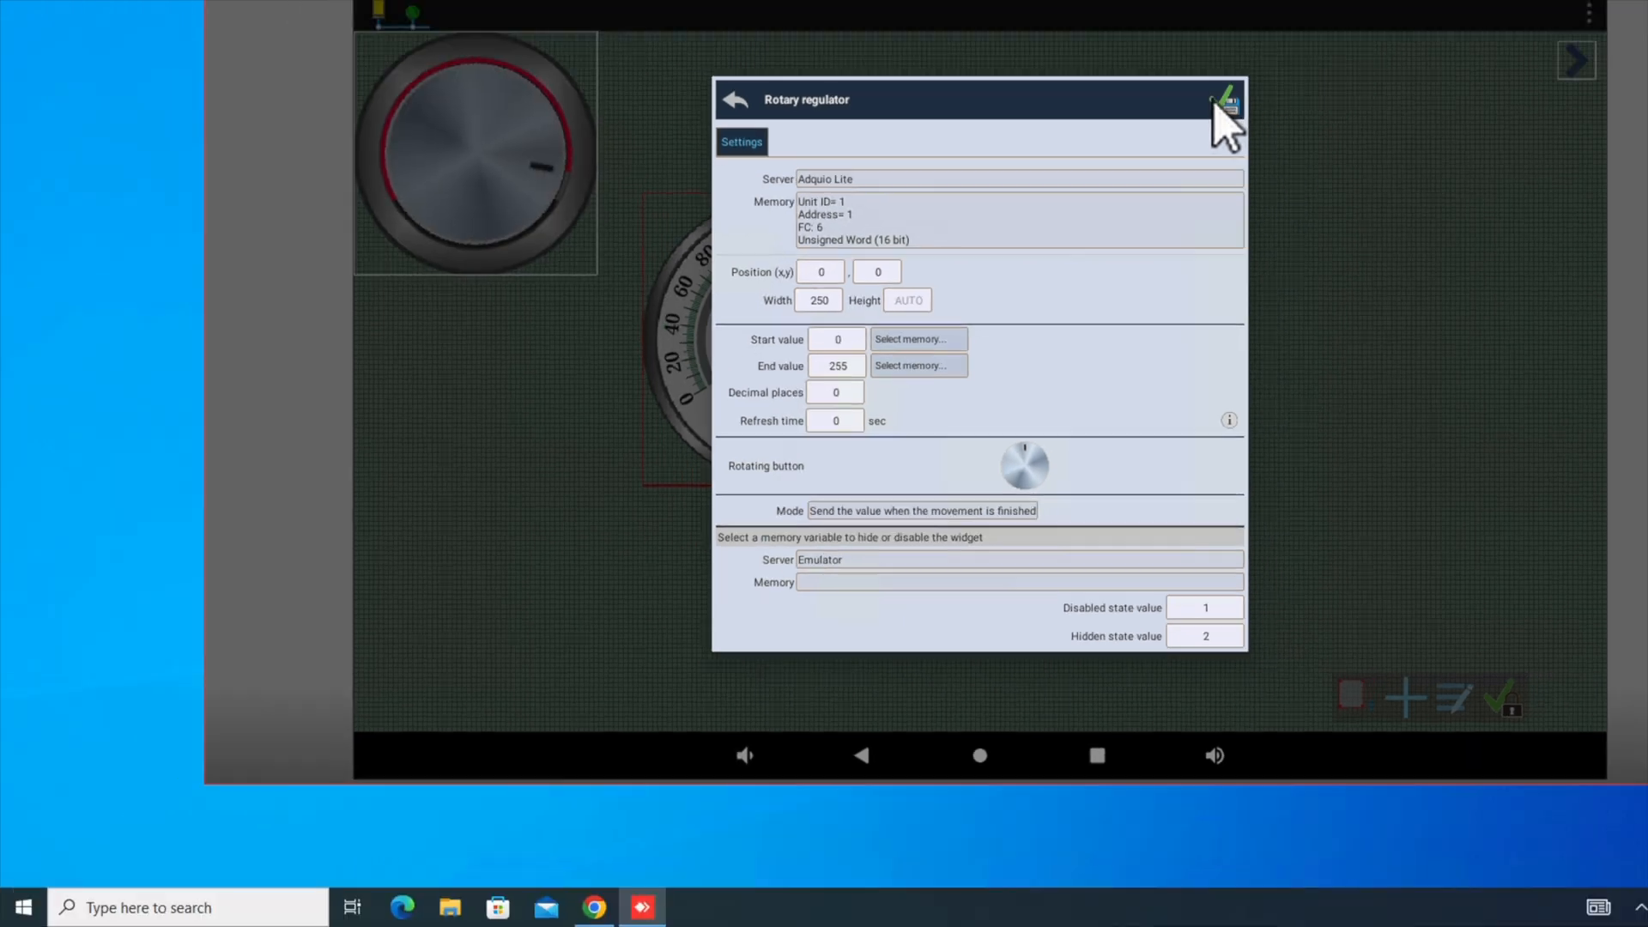
{"action": "left_click", "coordinate": [1258, 56]}
{"action": "left_click_drag", "start_coordinate": [439, 220], "coordinate": [479, 378]}
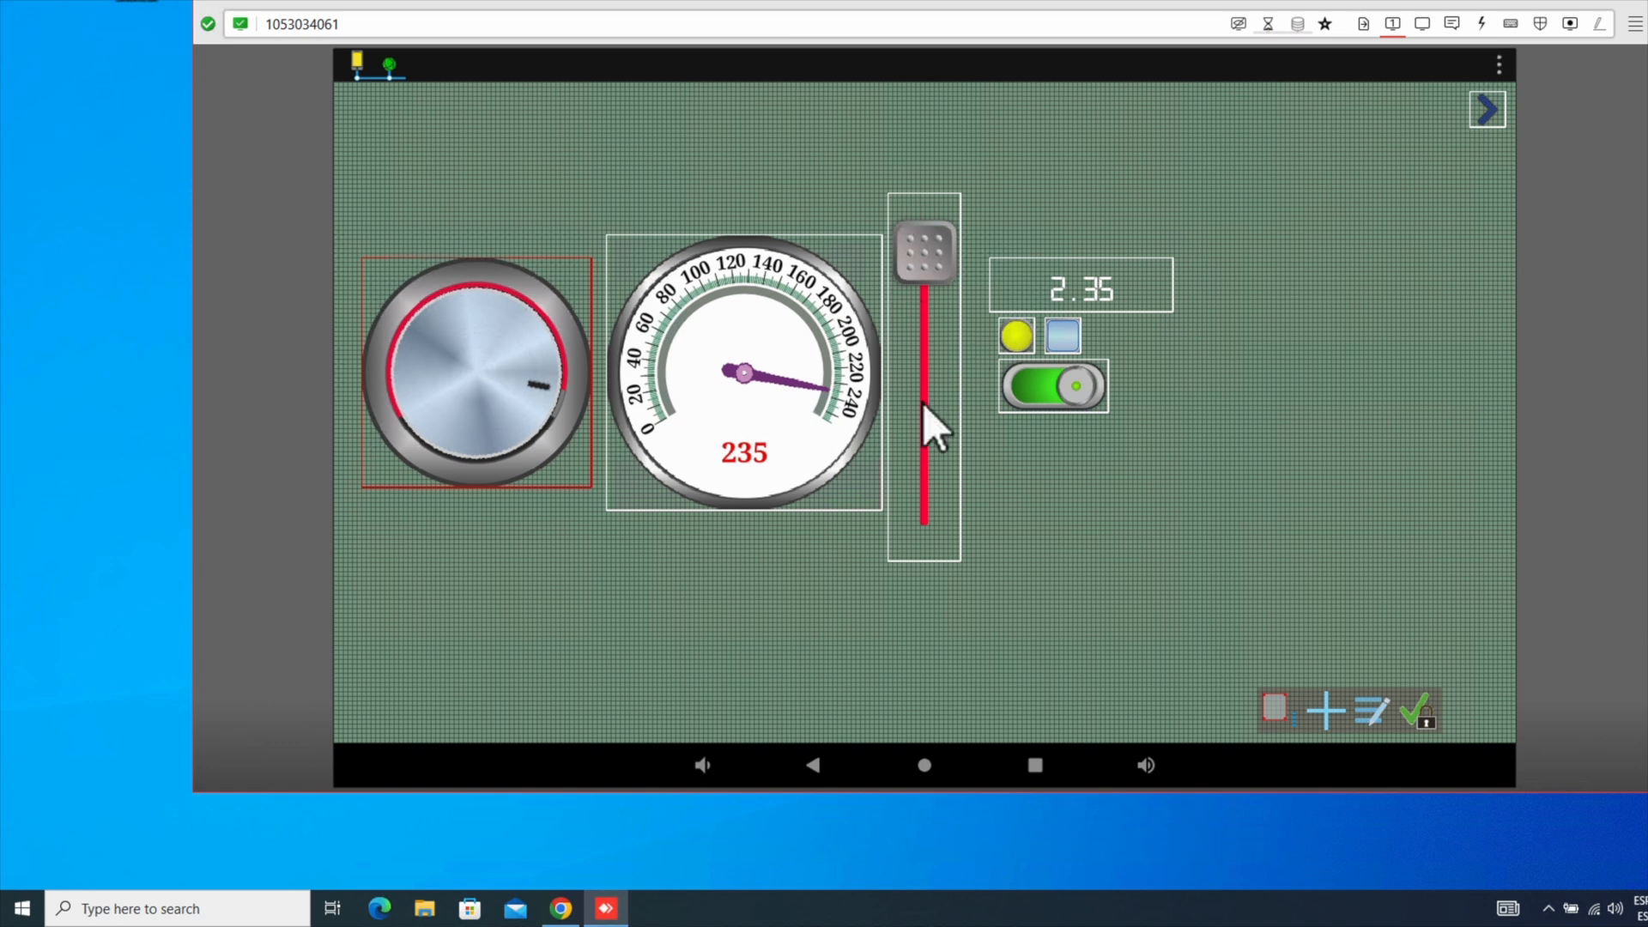
Leave edit mode and turn the rotary regulator's knob to test it against the other widgets
{"action": "left_click", "coordinate": [1416, 712]}
{"action": "left_click_drag", "start_coordinate": [527, 369], "coordinate": [496, 344]}
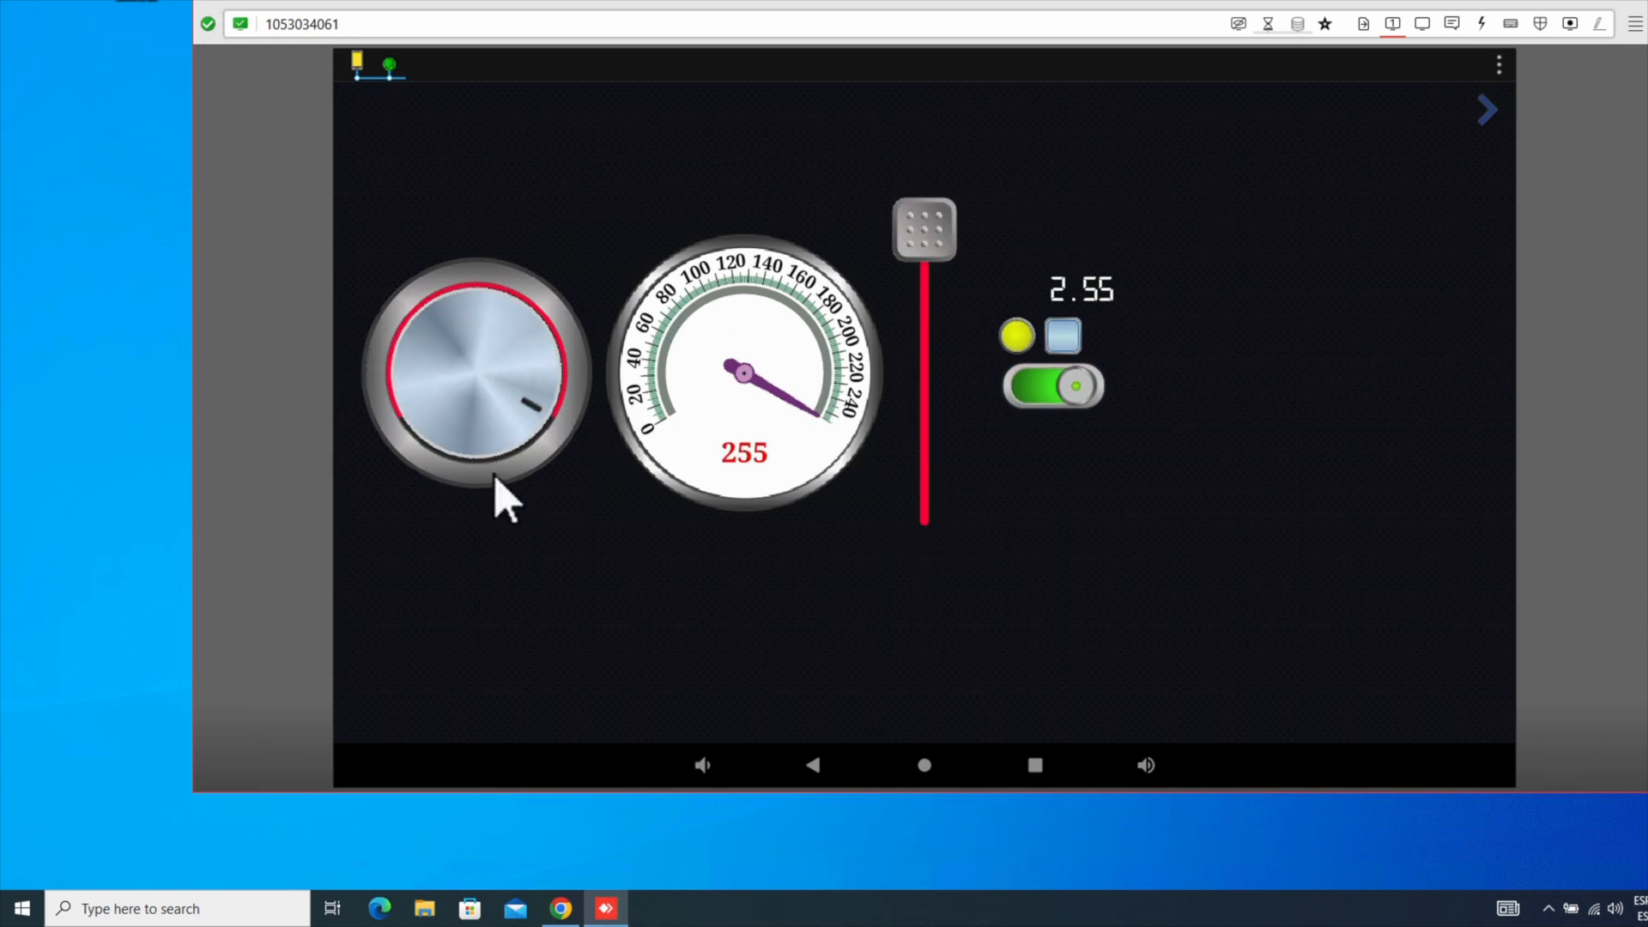
Unlock the panel for editing and add a Text widget
{"action": "left_click", "coordinate": [1499, 65]}
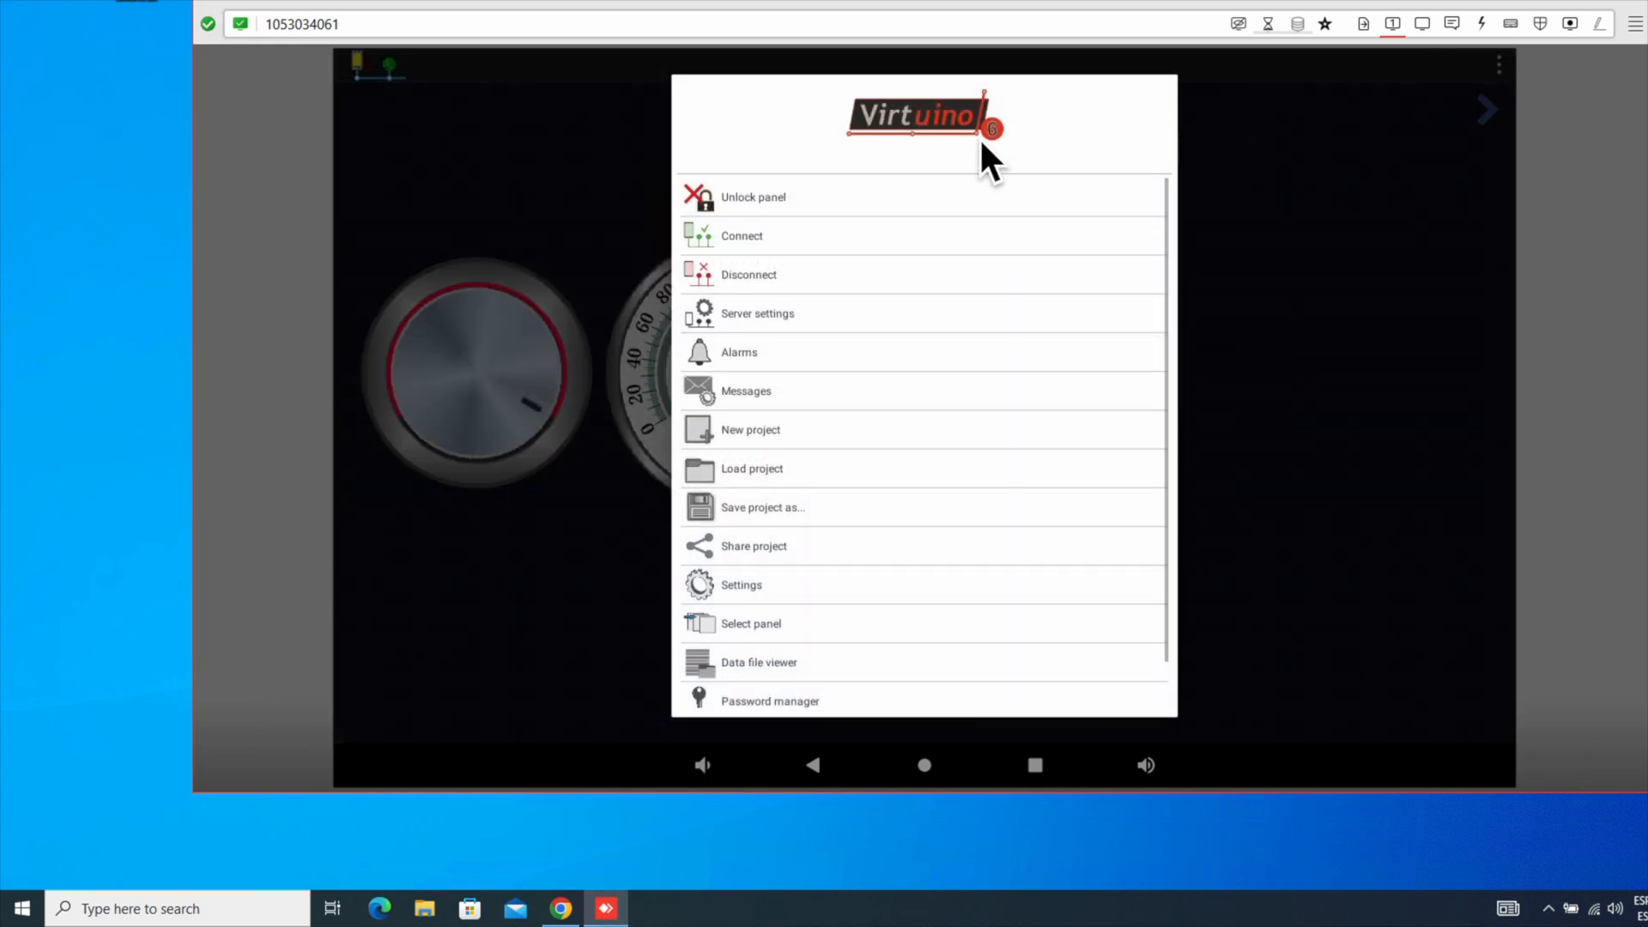
{"action": "left_click", "coordinate": [750, 196]}
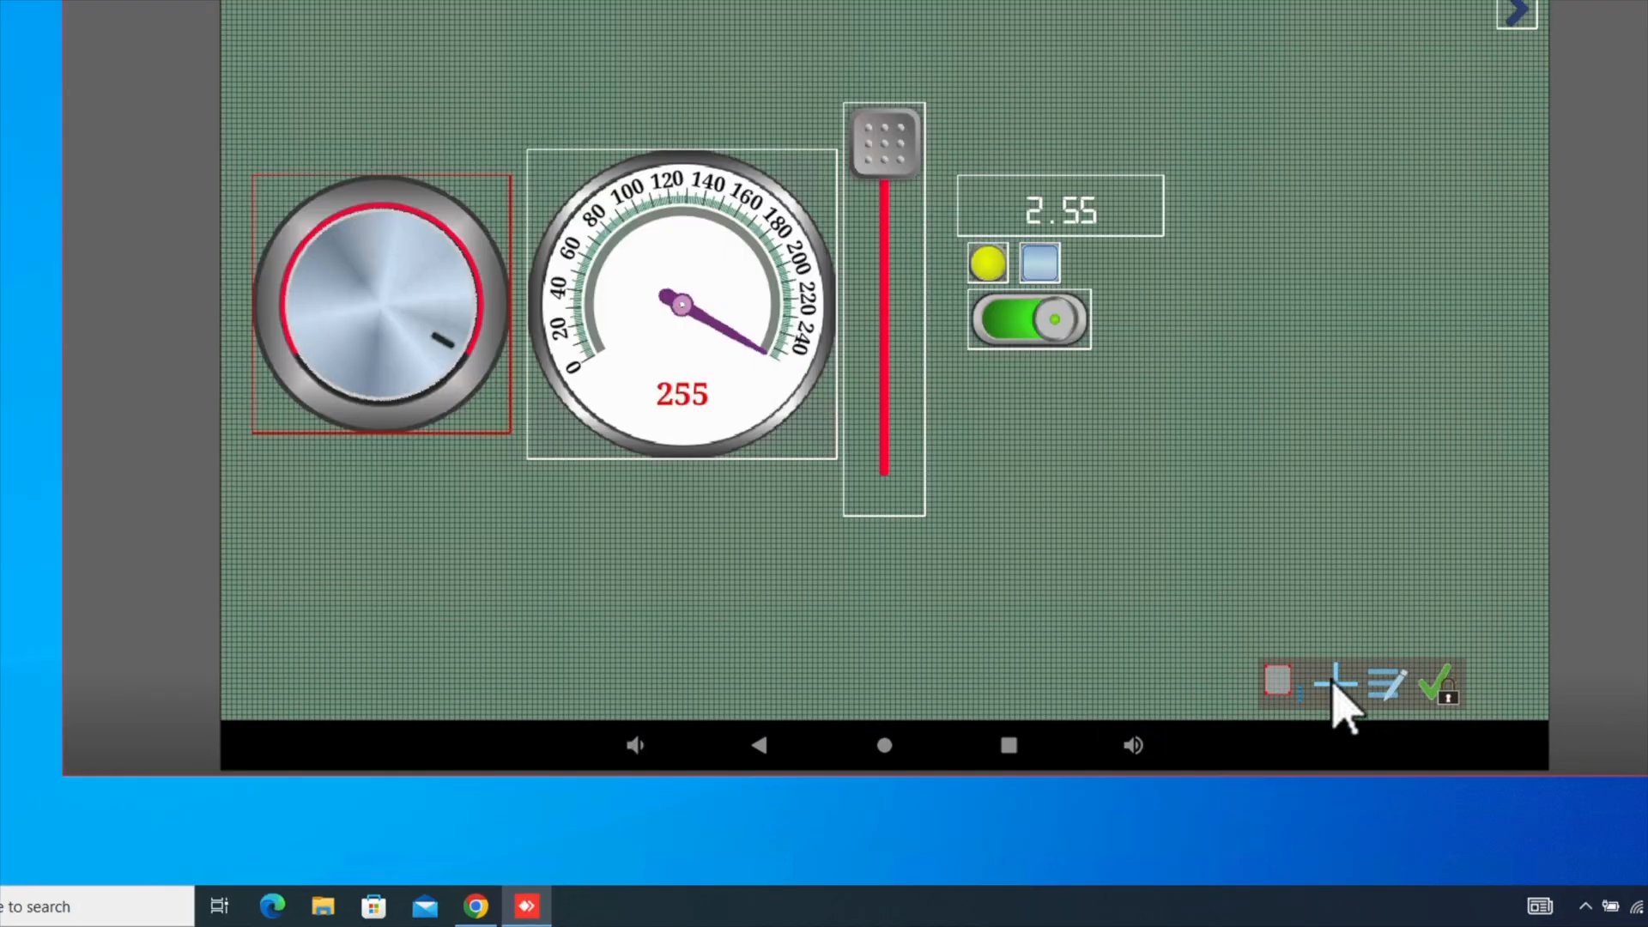
{"action": "left_click", "coordinate": [1326, 710]}
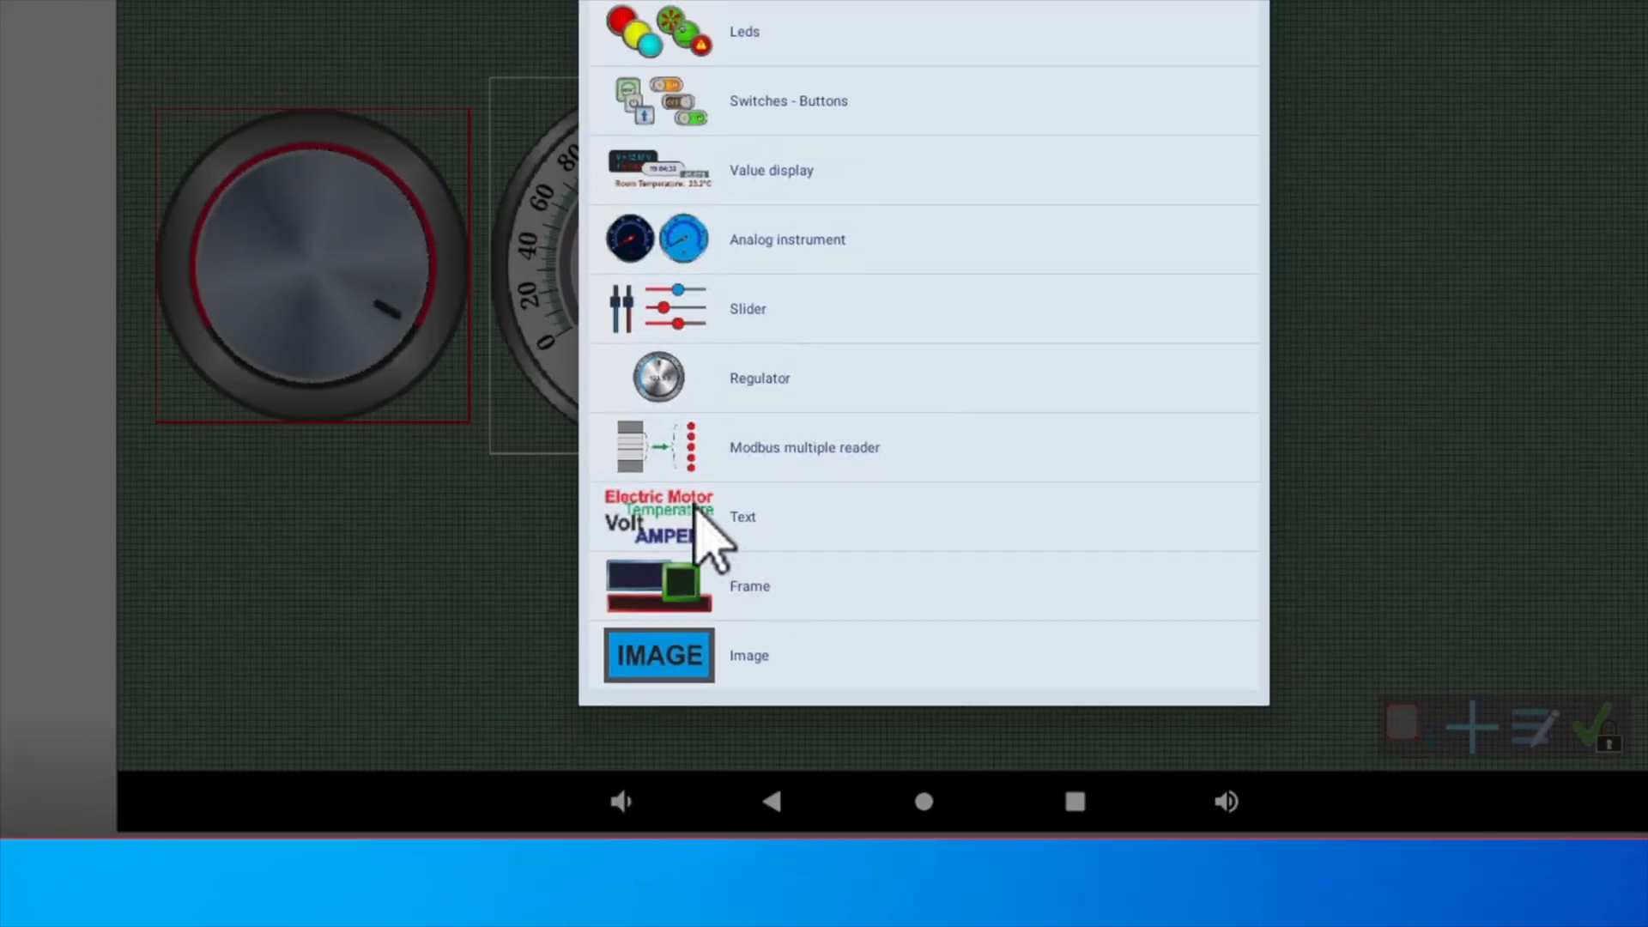
{"action": "left_click", "coordinate": [769, 520]}
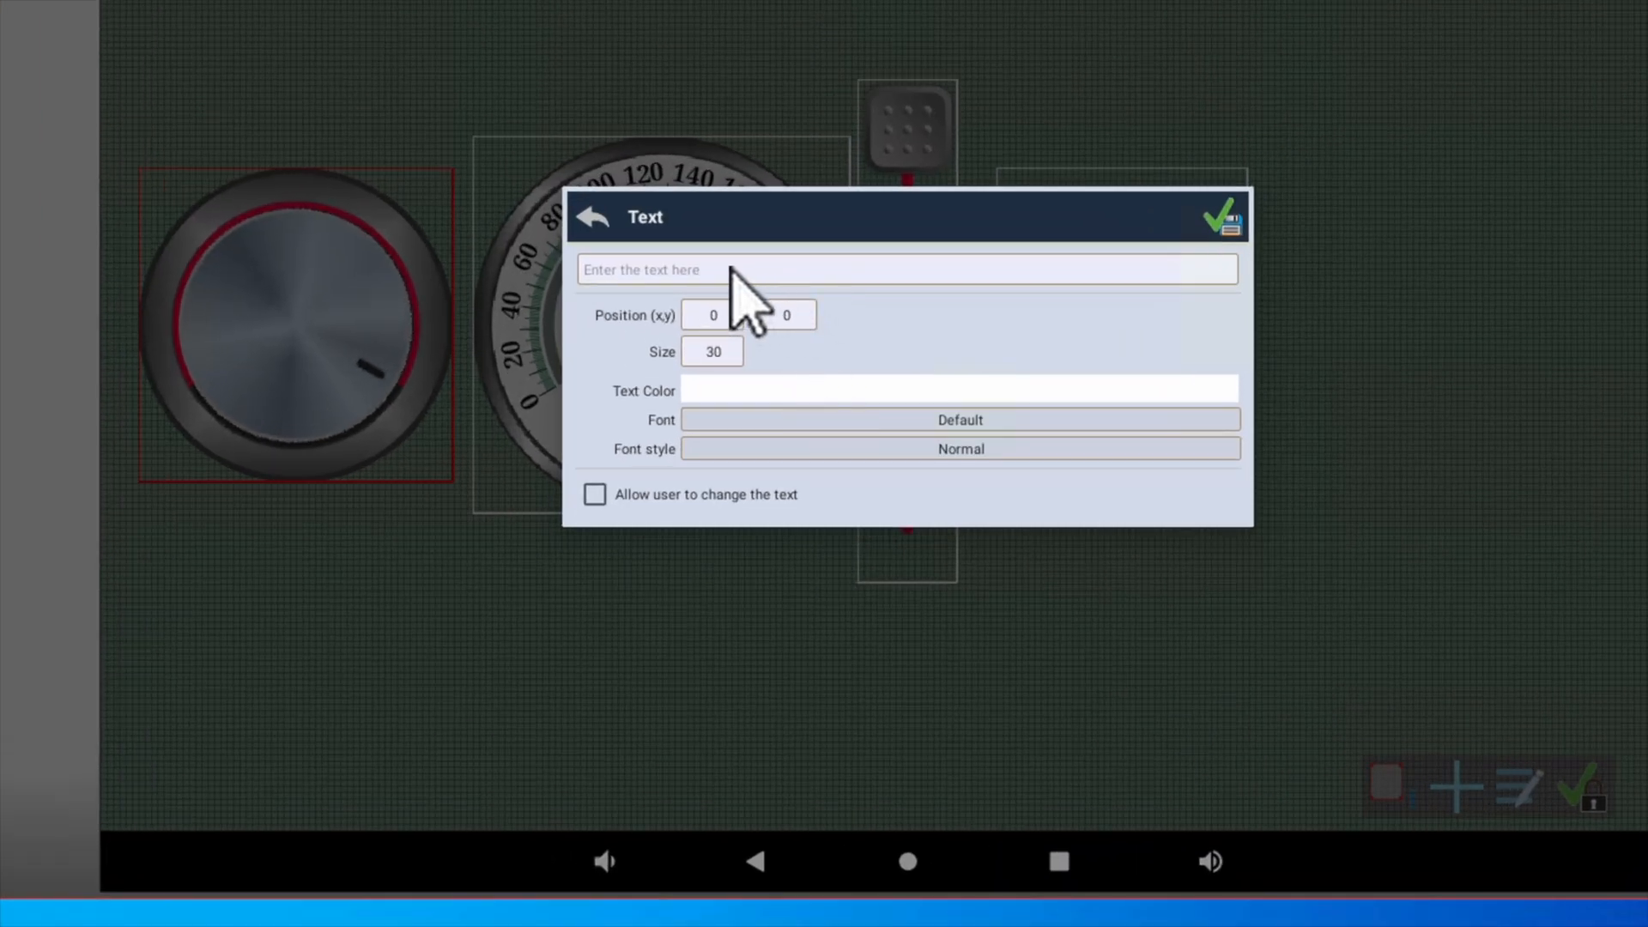
Enter "Control Level" as the content of the text widget
{"action": "left_click", "coordinate": [730, 268]}
{"action": "type", "text": "Contro"}
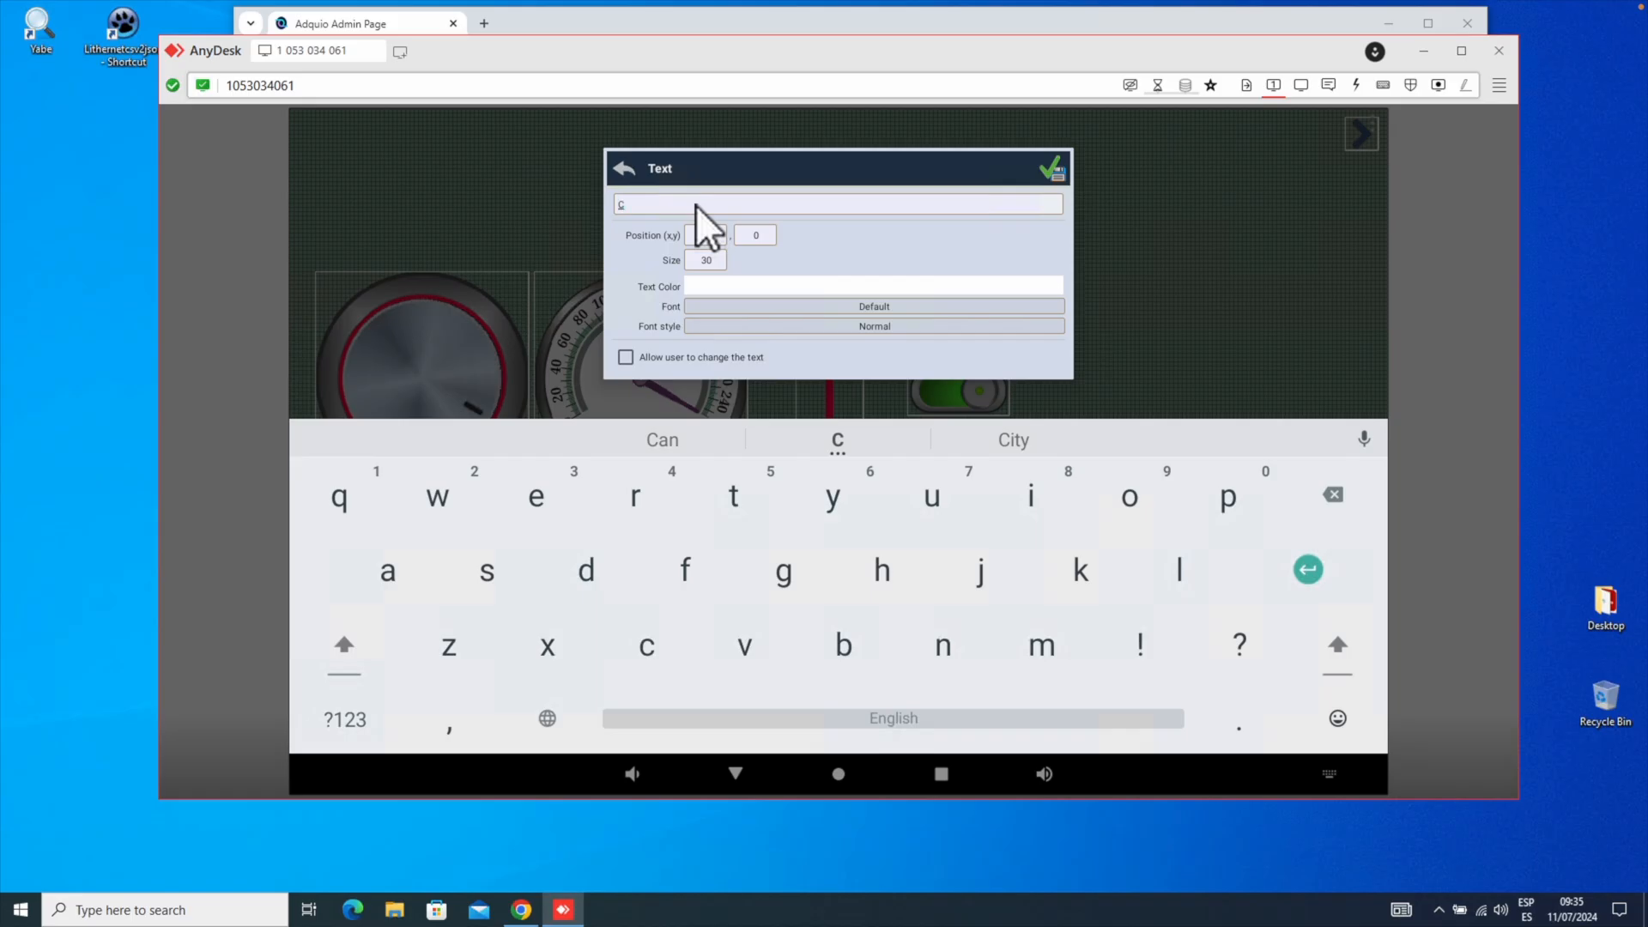
{"action": "type", "text": "l Value"}
{"action": "key", "text": "BackSpace"}
{"action": "key", "text": "BackSpace"}
{"action": "key", "text": "BackSpace"}
{"action": "key", "text": "BackSpace"}
{"action": "key", "text": "BackSpace"}
{"action": "type", "text": "Level"}
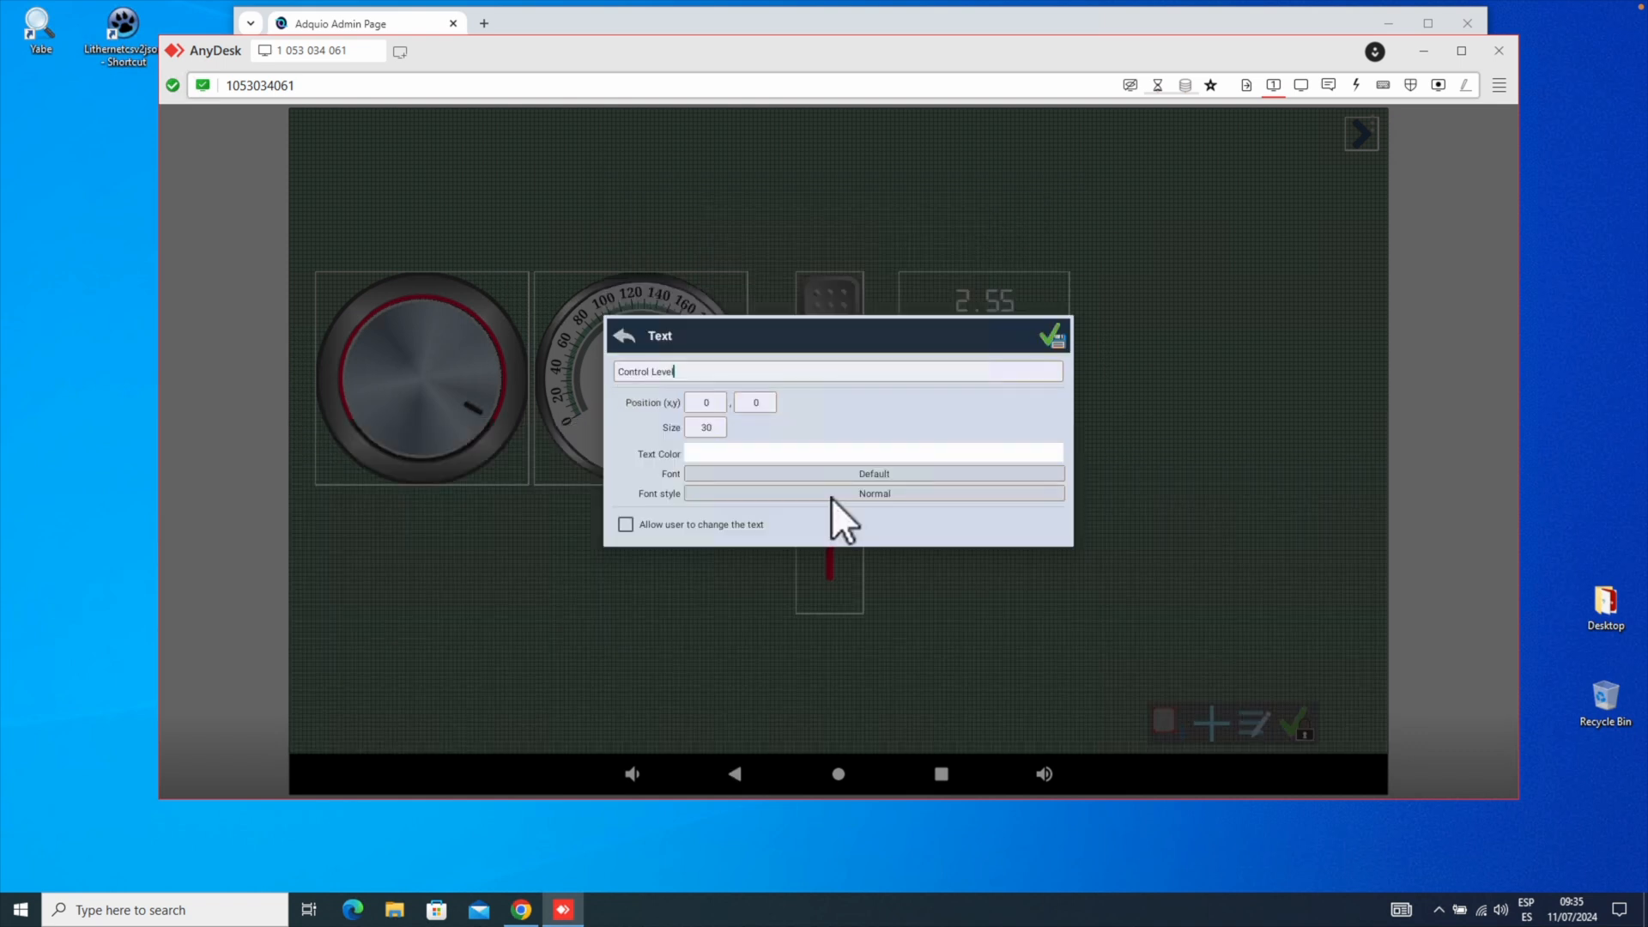
Save the "Control Level" text with the Normal font style and move it just above the value display
{"action": "left_click", "coordinate": [832, 497]}
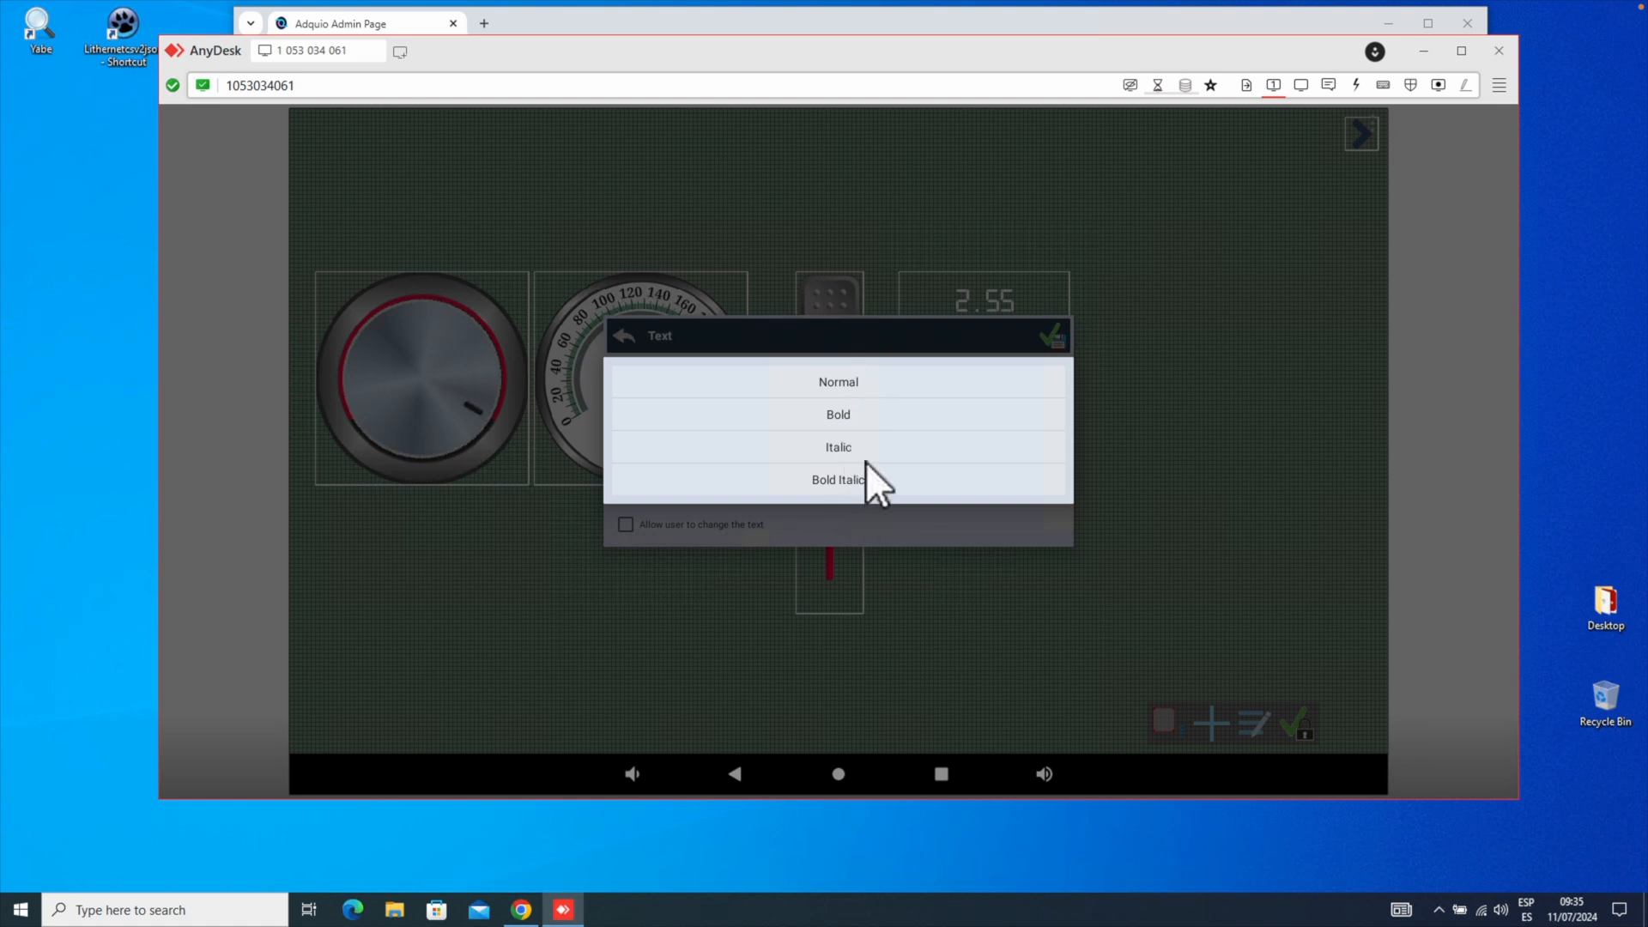
{"action": "left_click", "coordinate": [837, 381]}
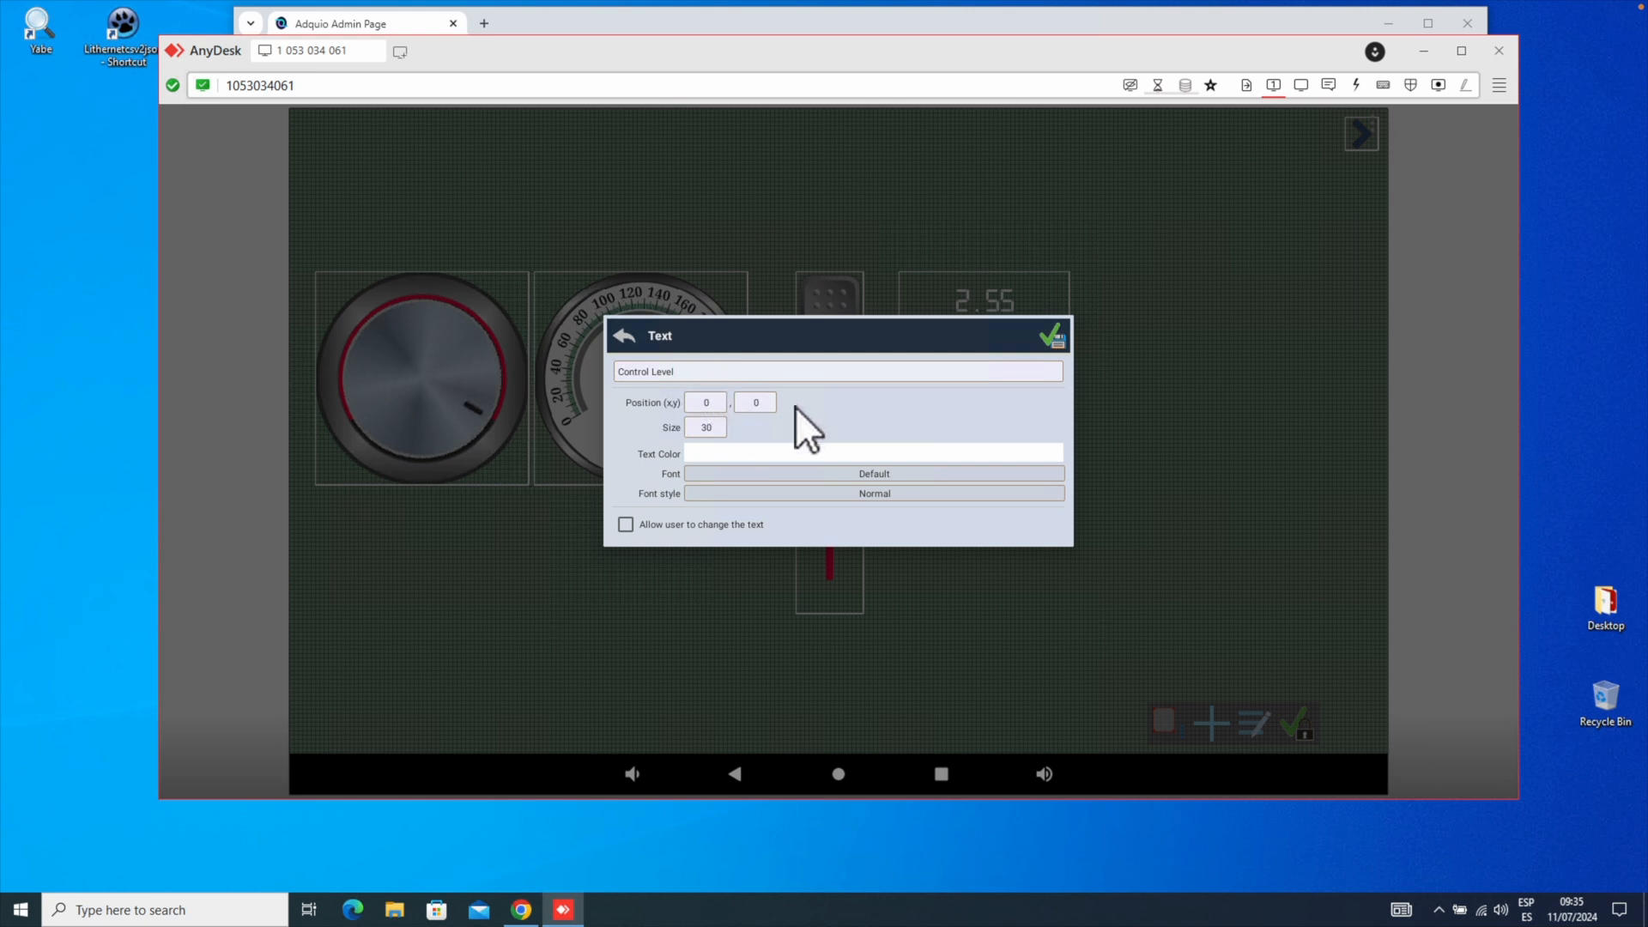
{"action": "left_click", "coordinate": [1047, 334]}
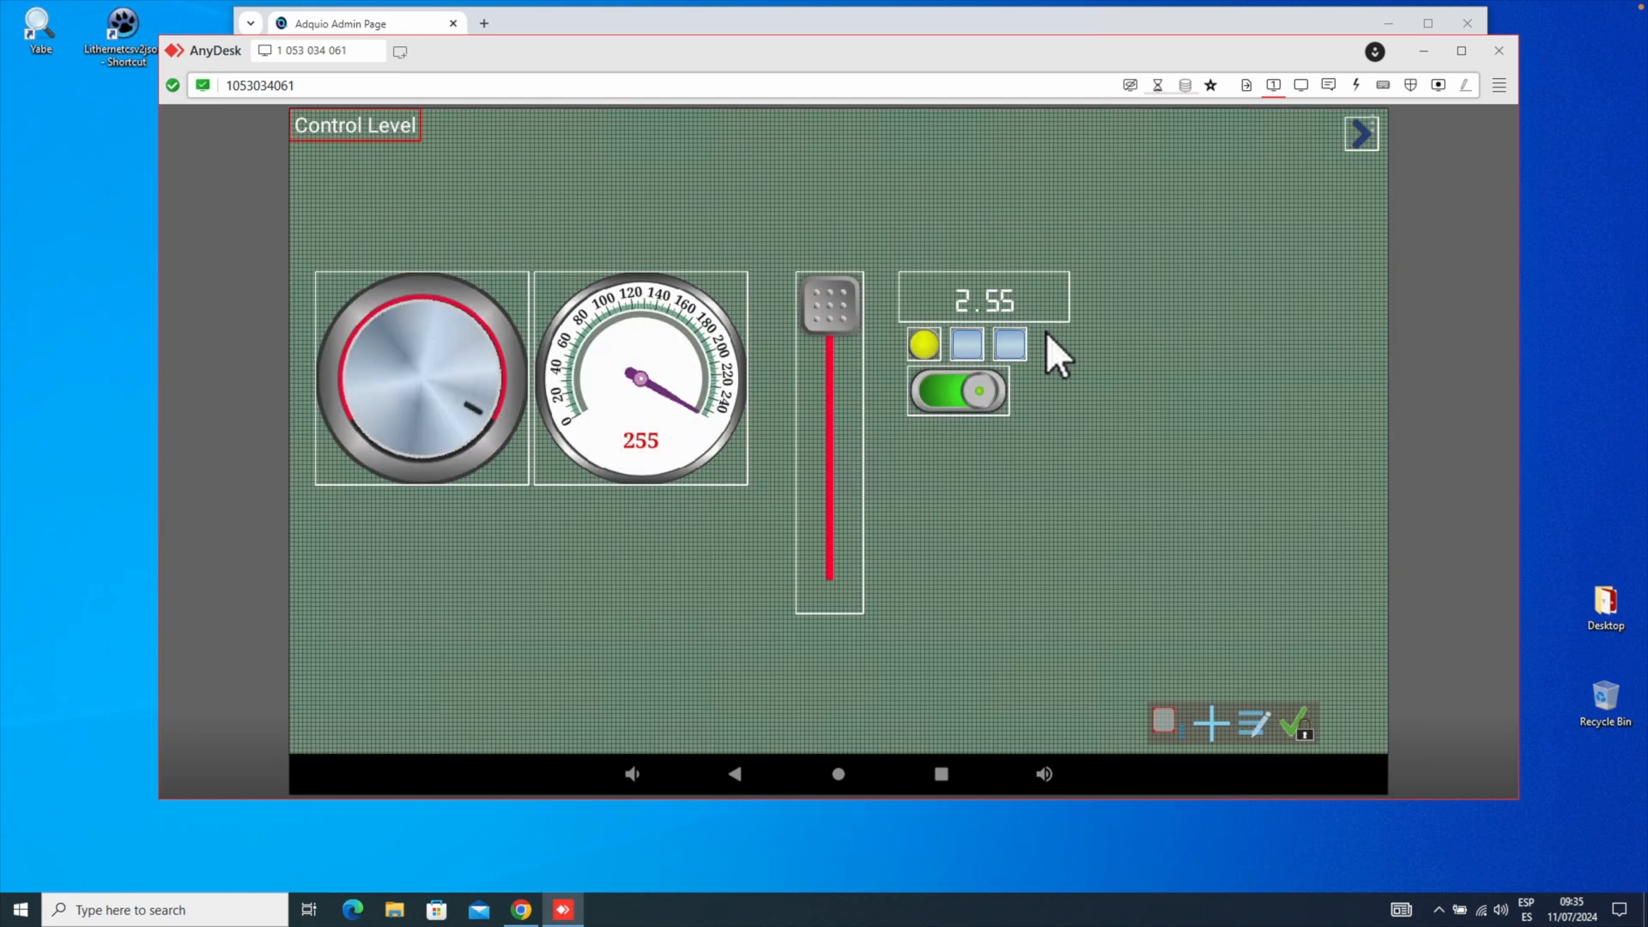
{"action": "left_click_drag", "start_coordinate": [375, 117], "coordinate": [987, 249]}
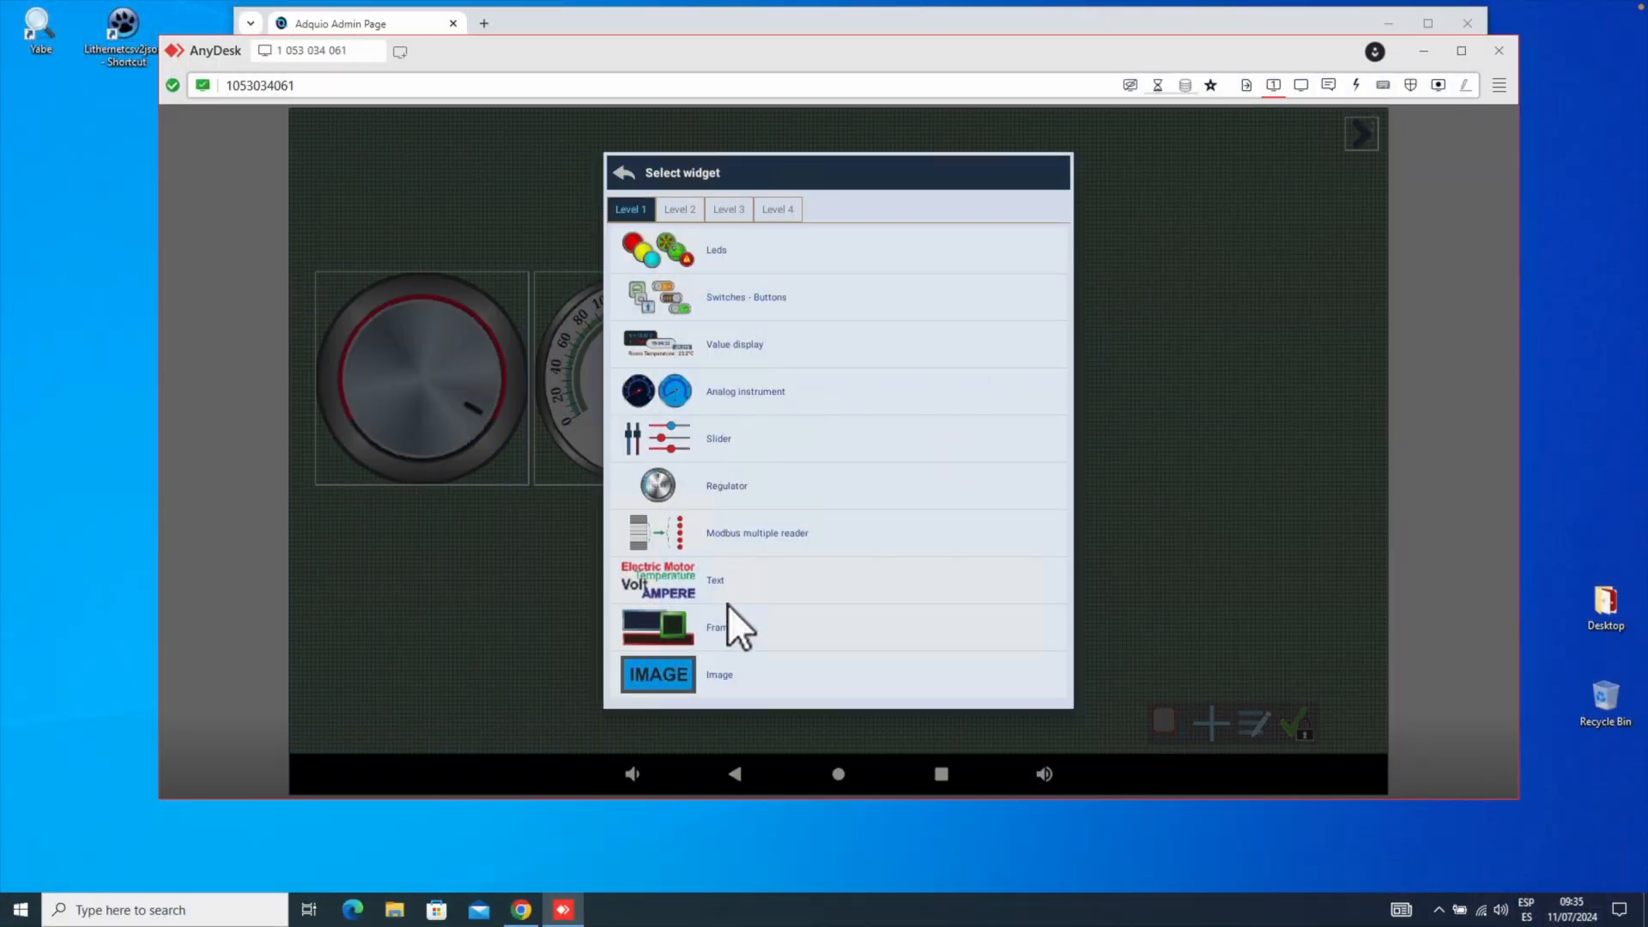
Review the settings of the Frame widget and close them without adding a frame
{"action": "left_click", "coordinate": [713, 626]}
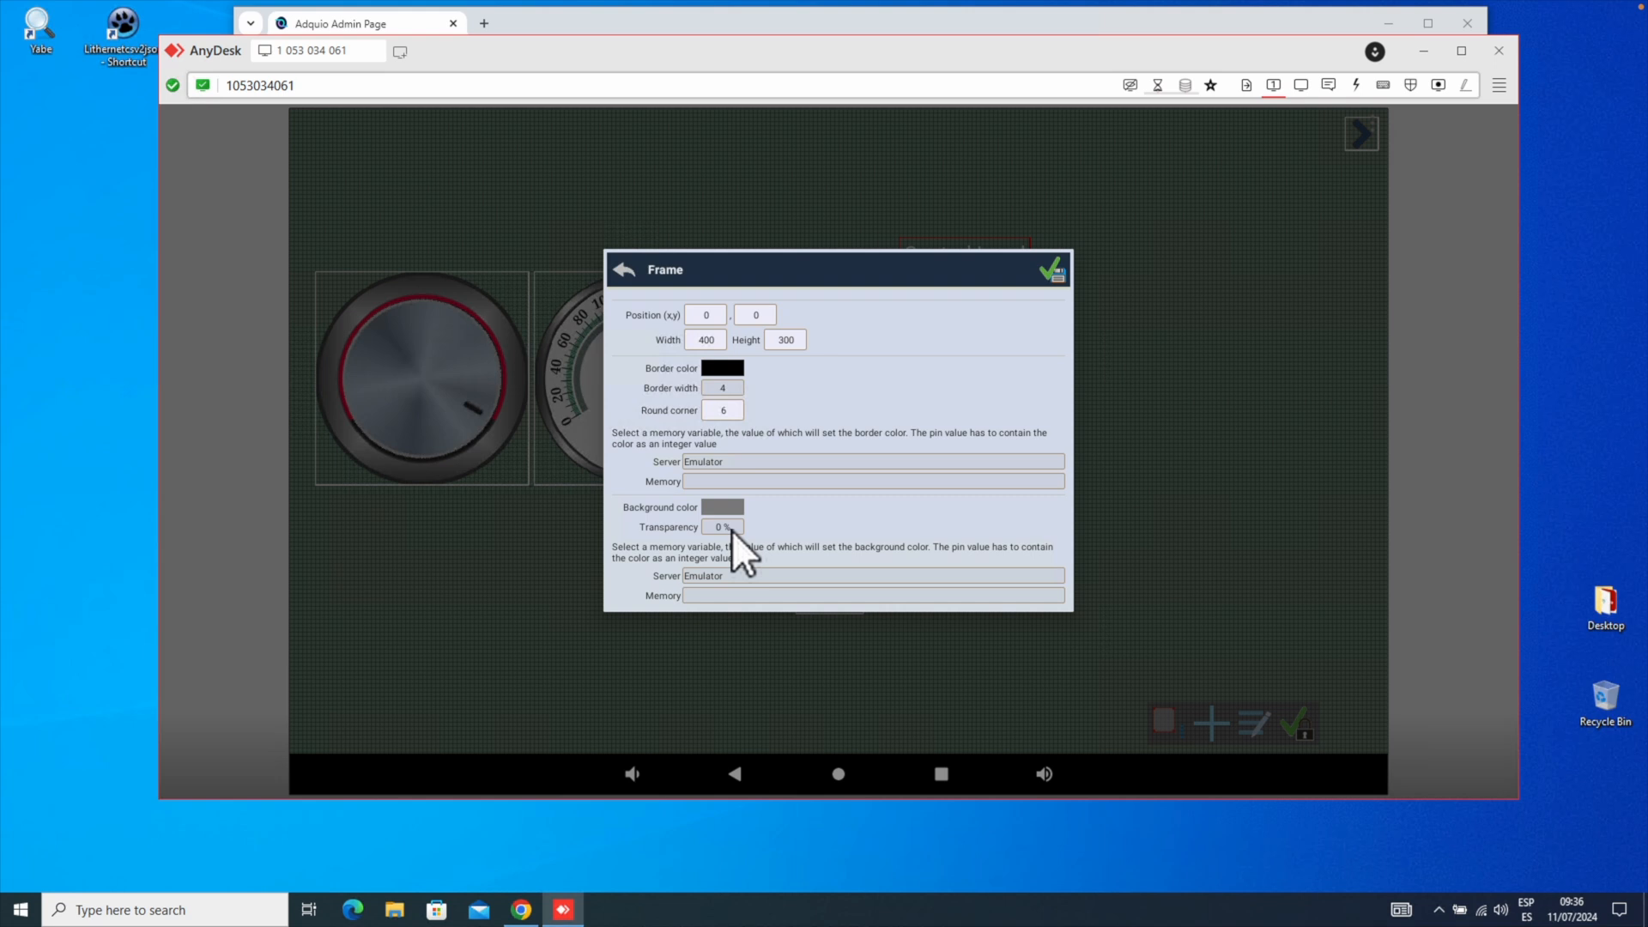
{"action": "left_click", "coordinate": [619, 268]}
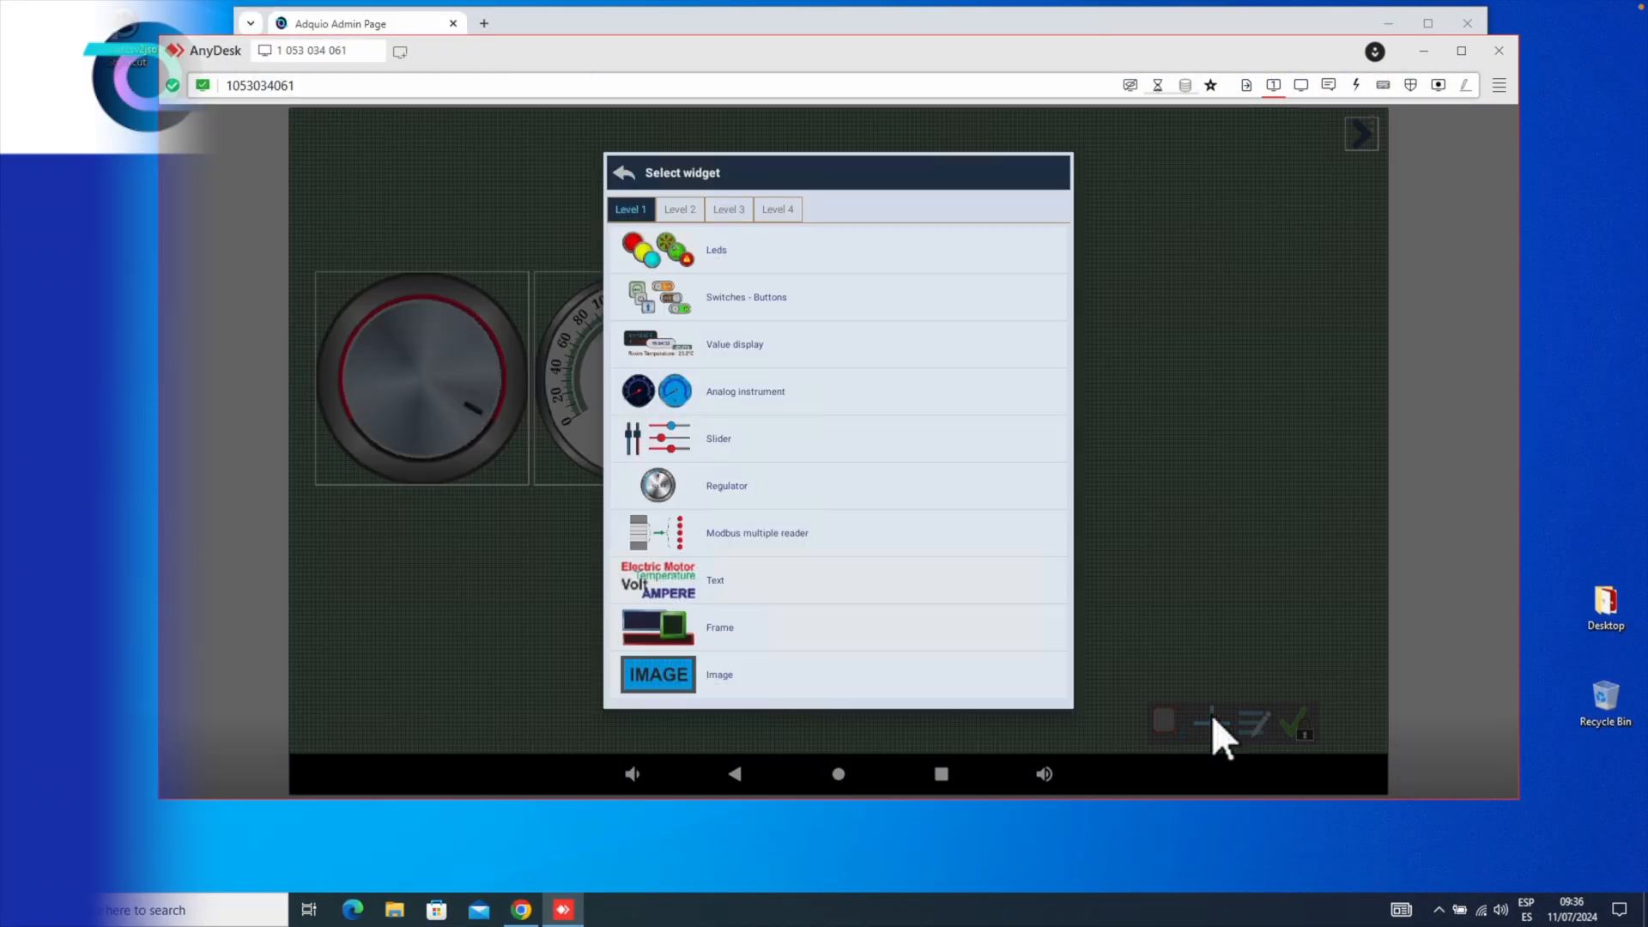
Examine the Image widget's basic and additional settings with Adquio_Logo.png loaded, and leave without adding the image
{"action": "left_click", "coordinate": [668, 671]}
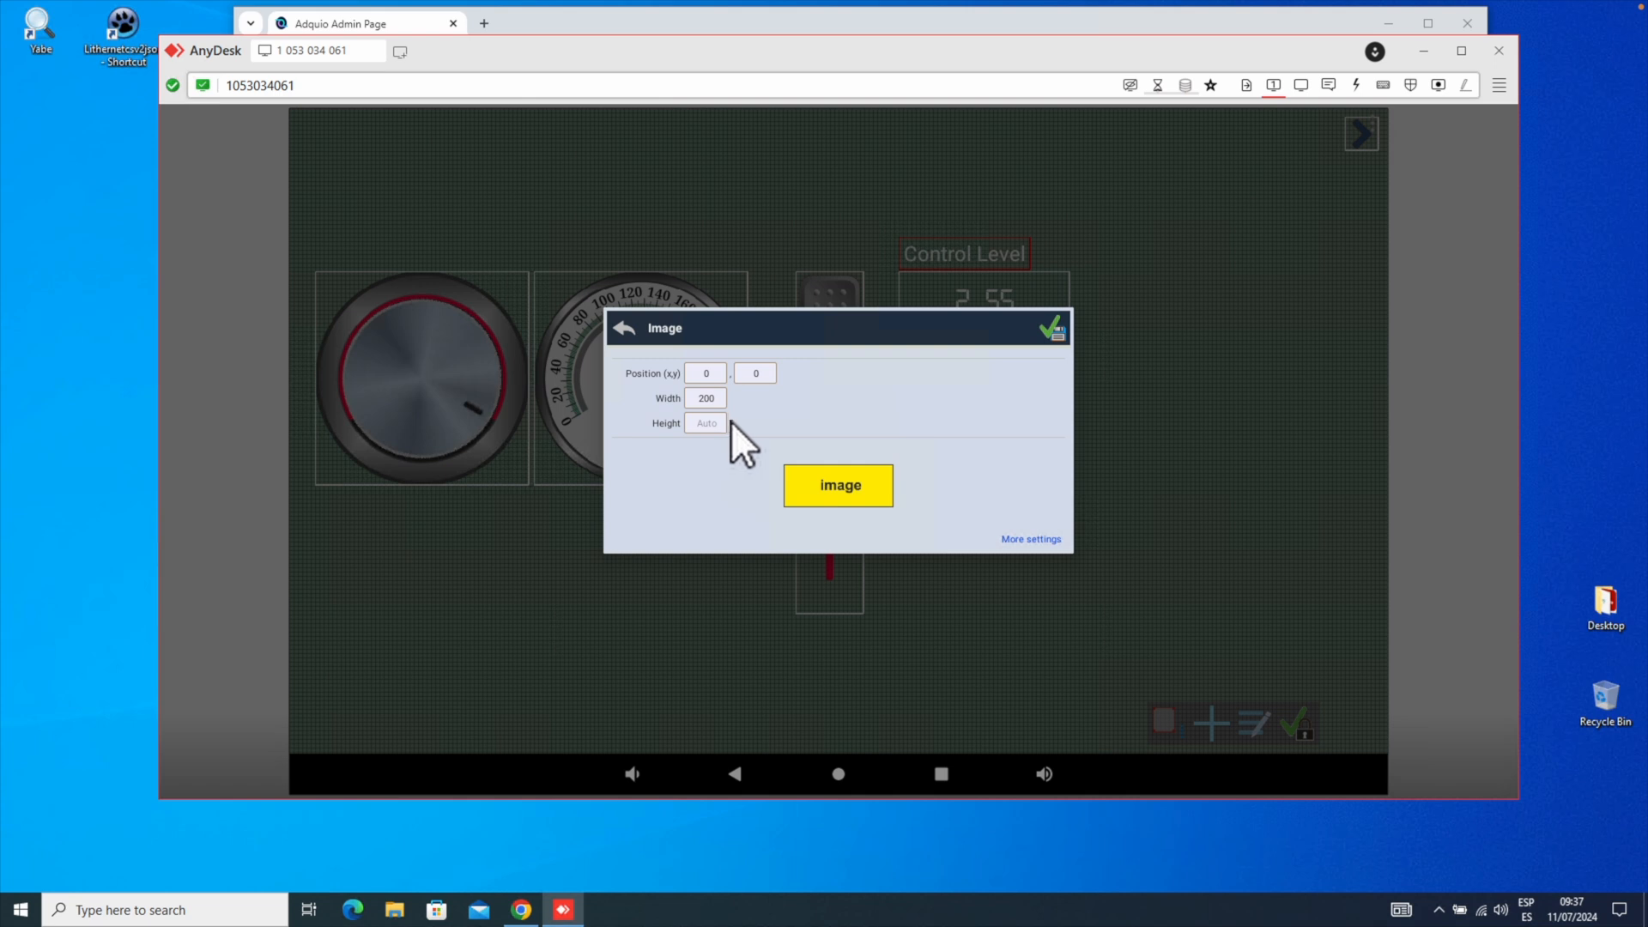
{"action": "left_click", "coordinate": [836, 486]}
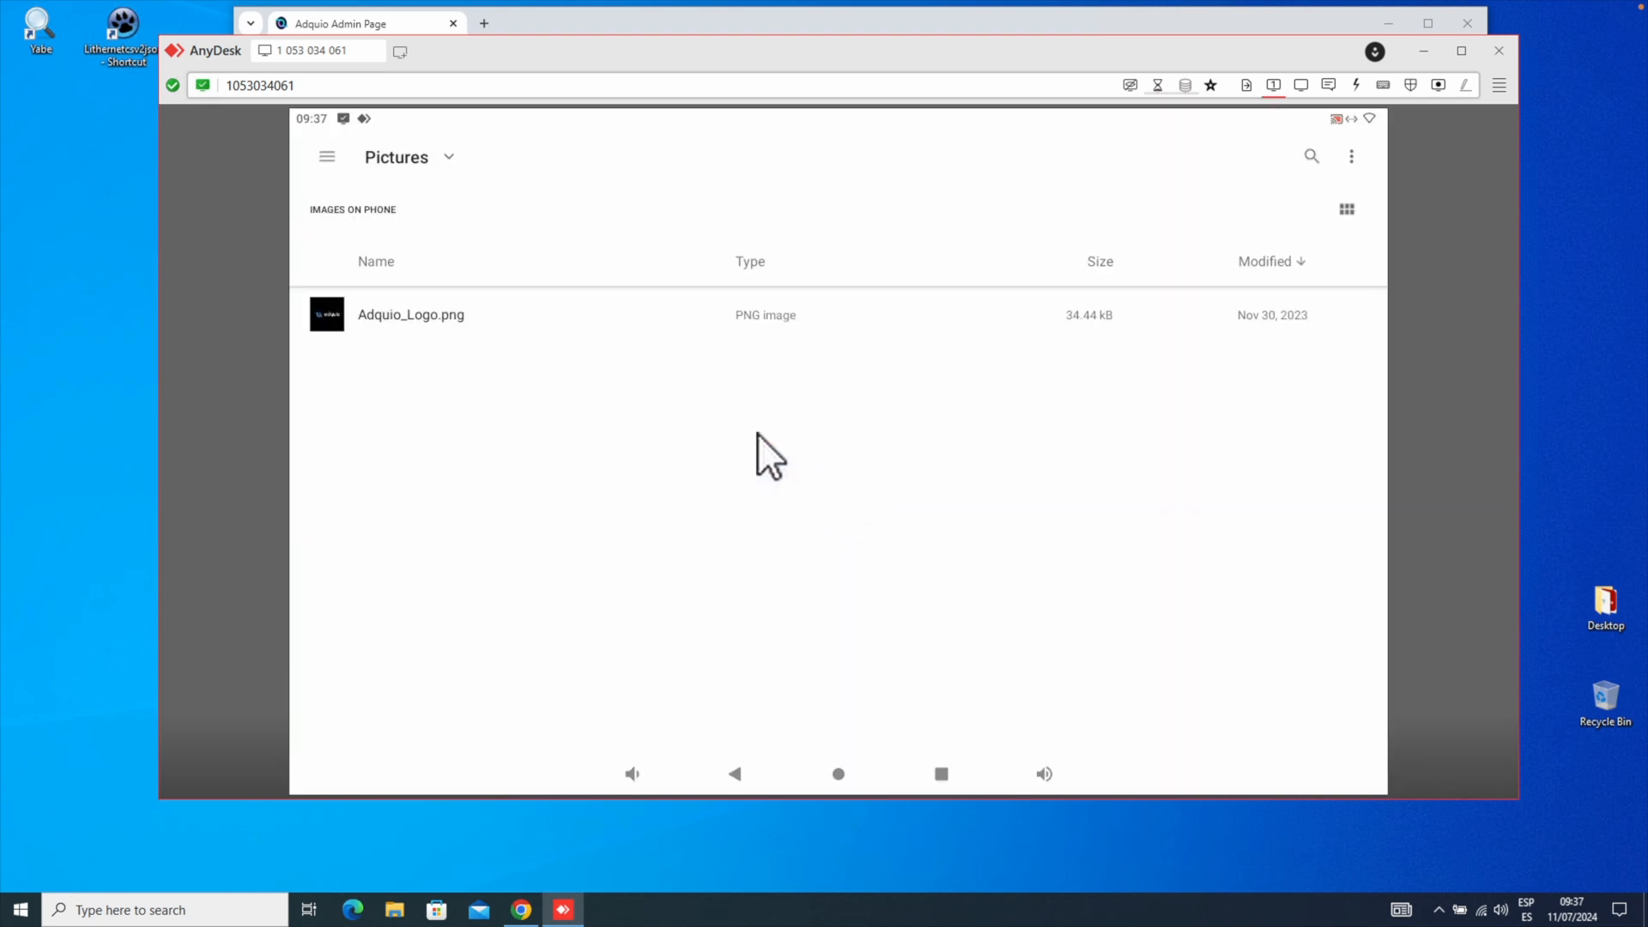
{"action": "left_click", "coordinate": [400, 310]}
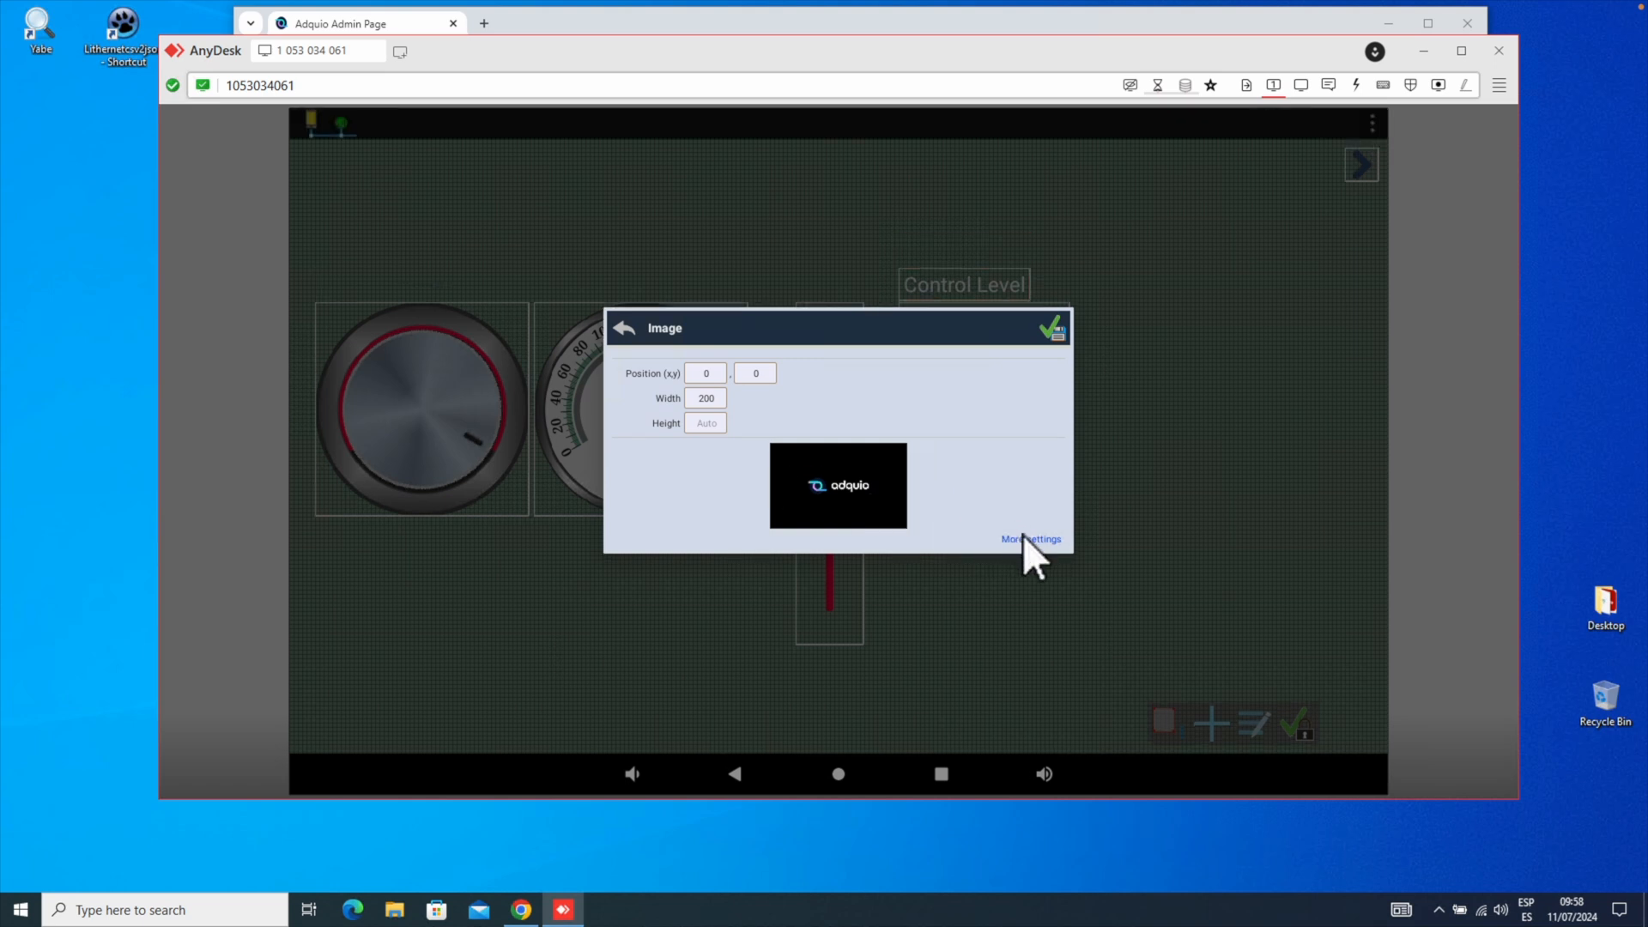
{"action": "left_click", "coordinate": [1026, 539]}
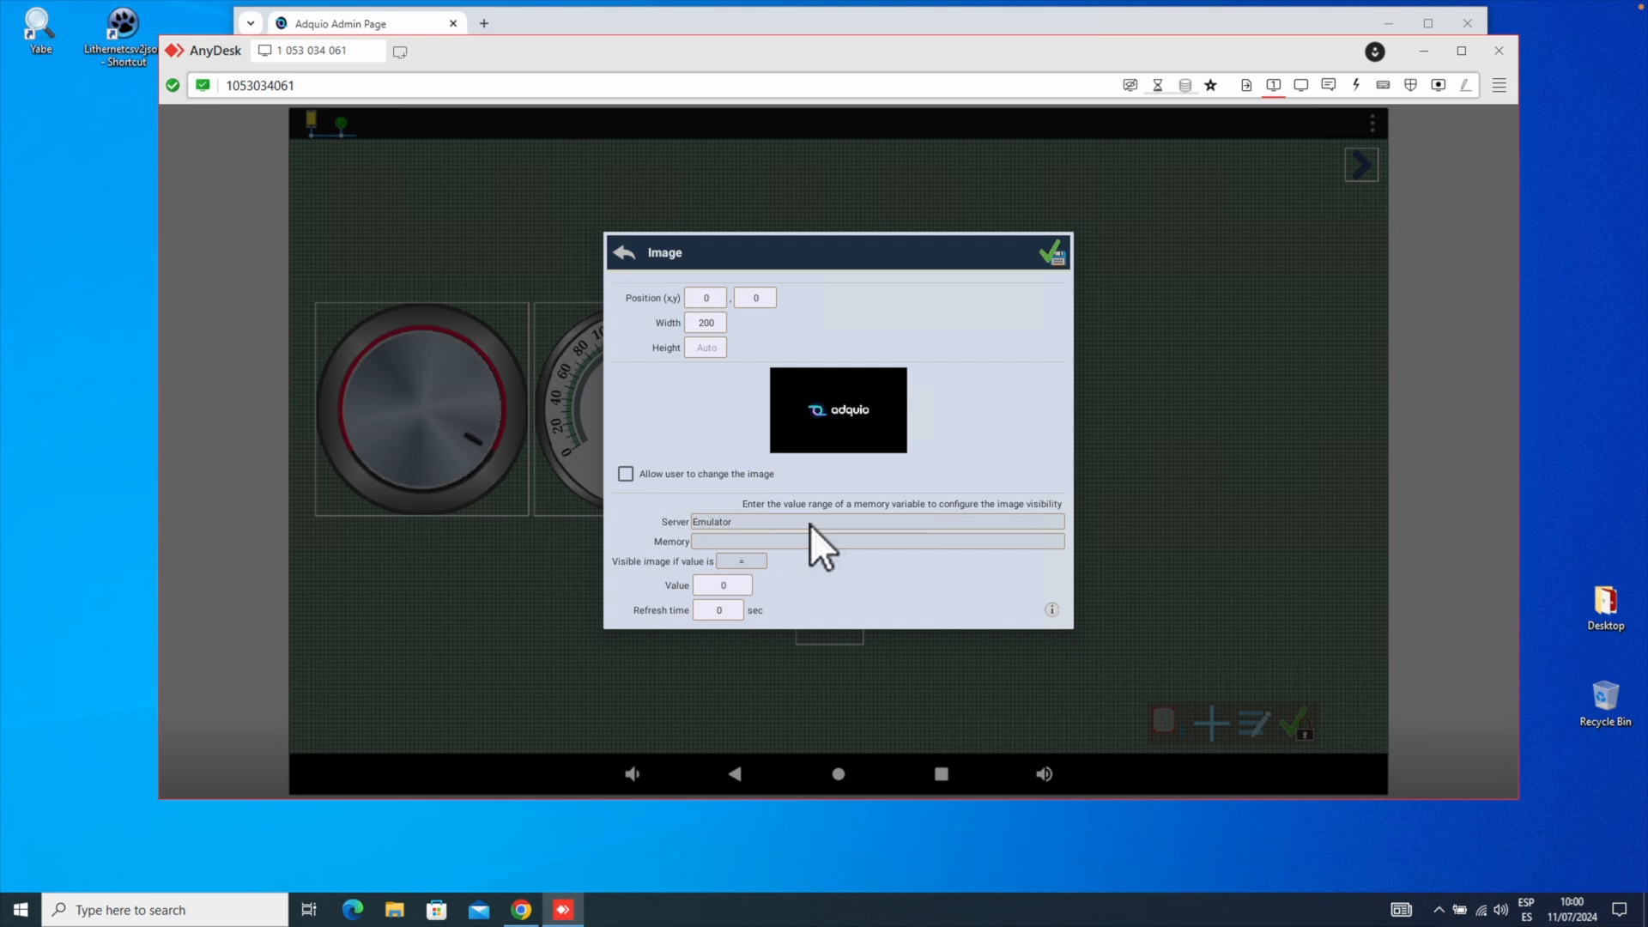
{"action": "left_click", "coordinate": [624, 253]}
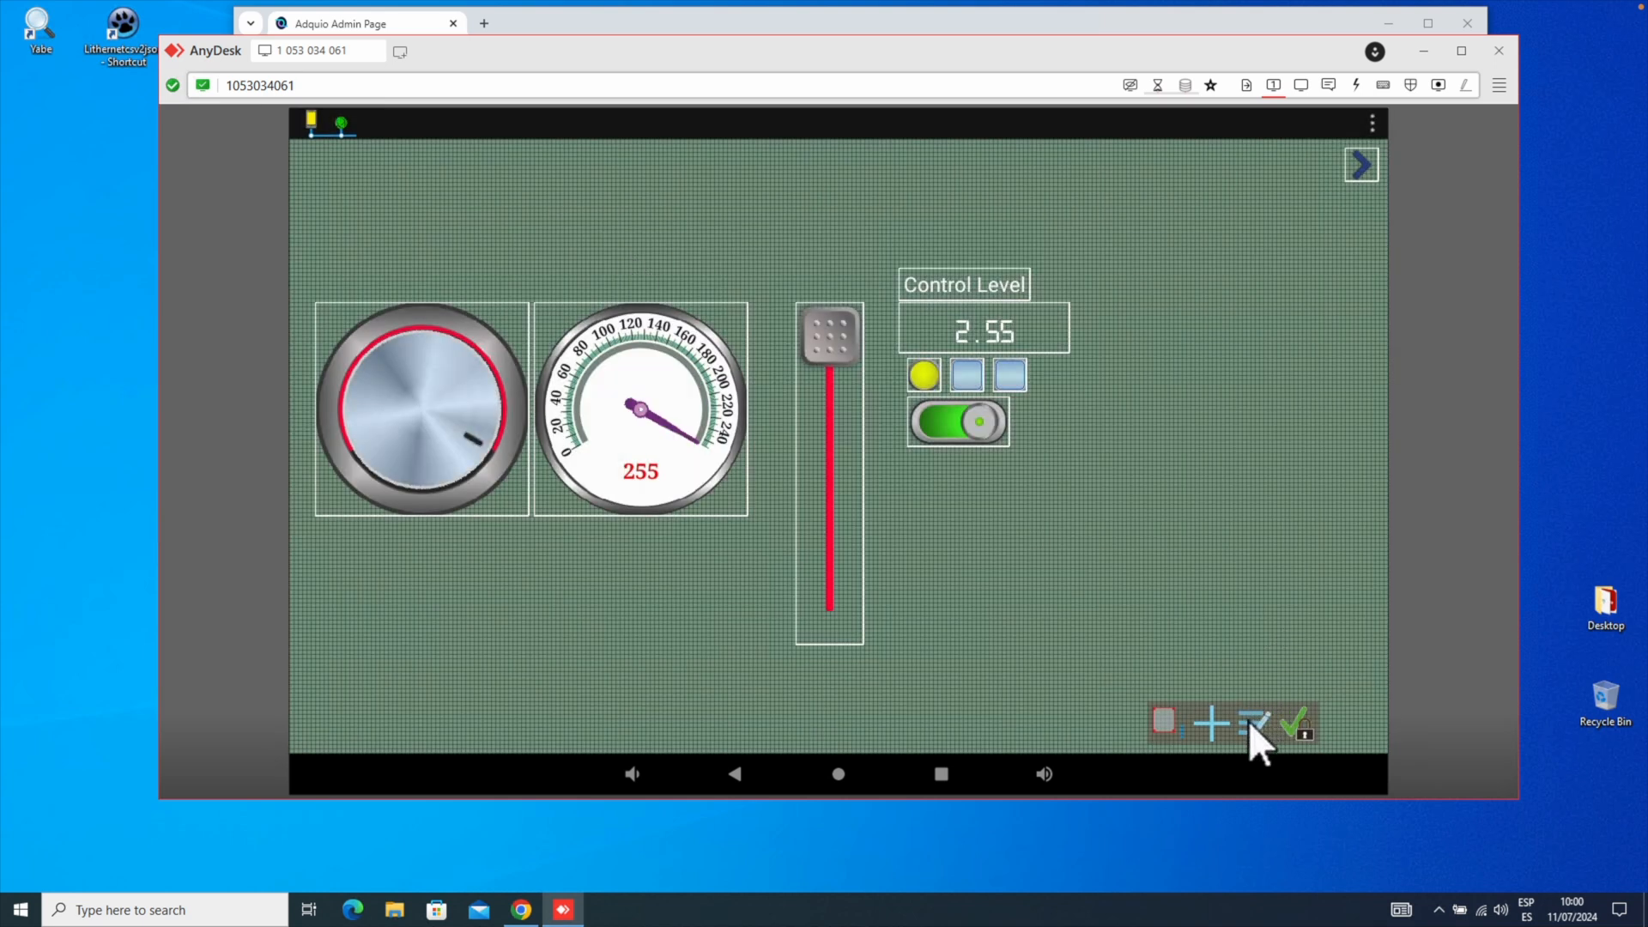
Set the status line to Disabled in the toolbars settings and save
{"action": "left_click", "coordinate": [1220, 648]}
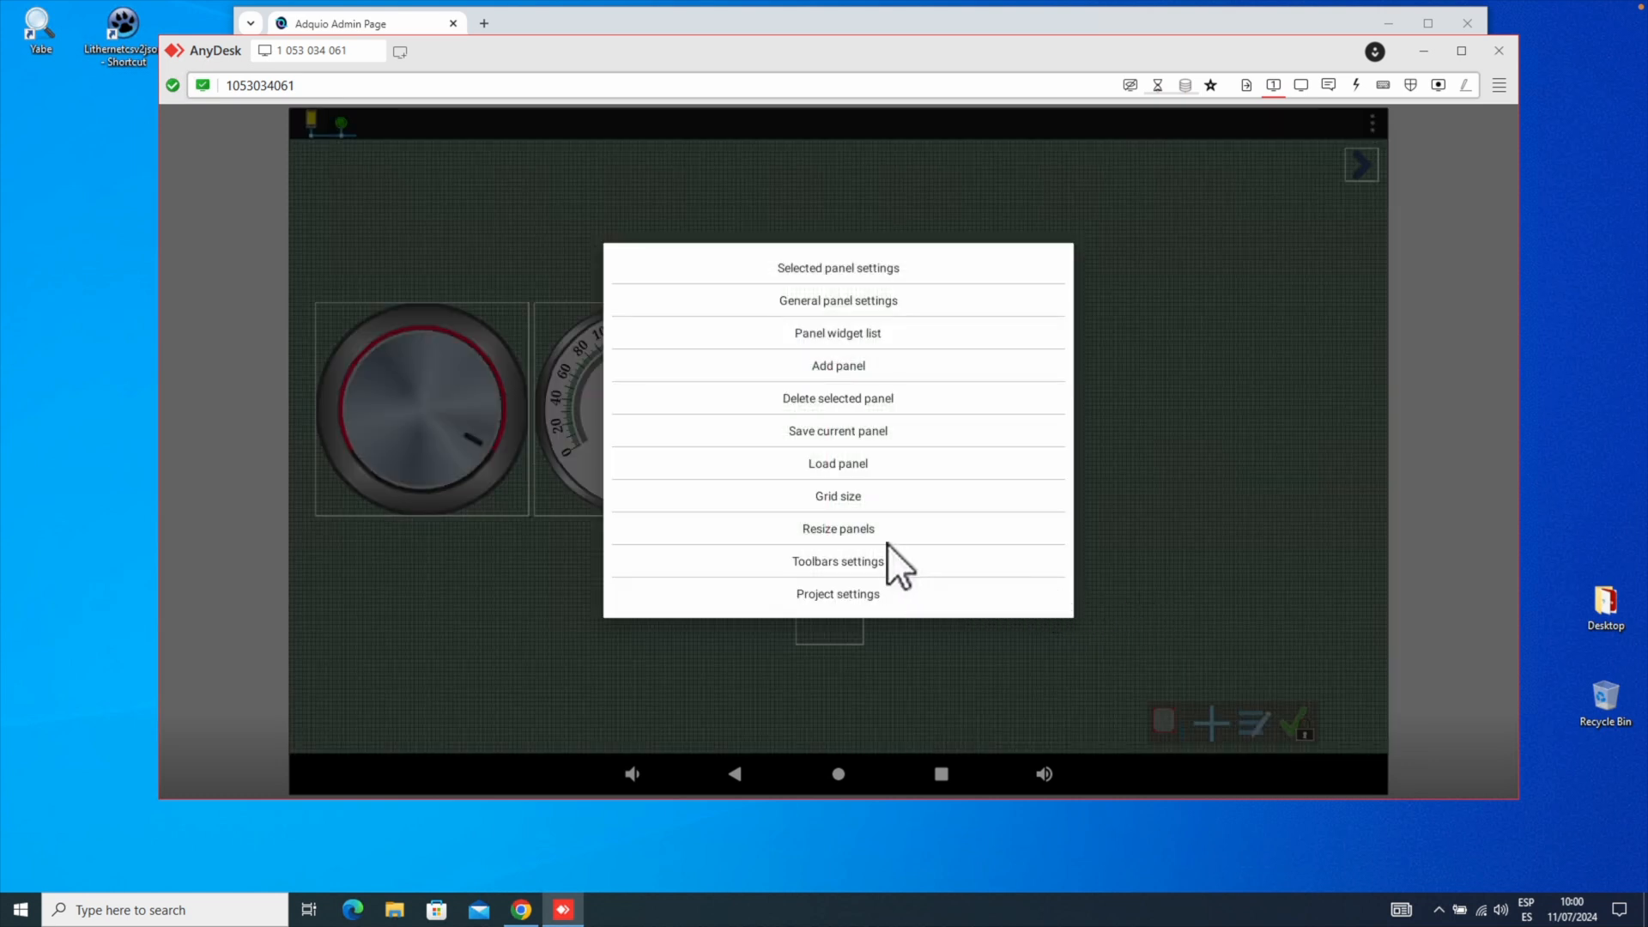
{"action": "left_click", "coordinate": [852, 563]}
{"action": "left_click", "coordinate": [838, 420]}
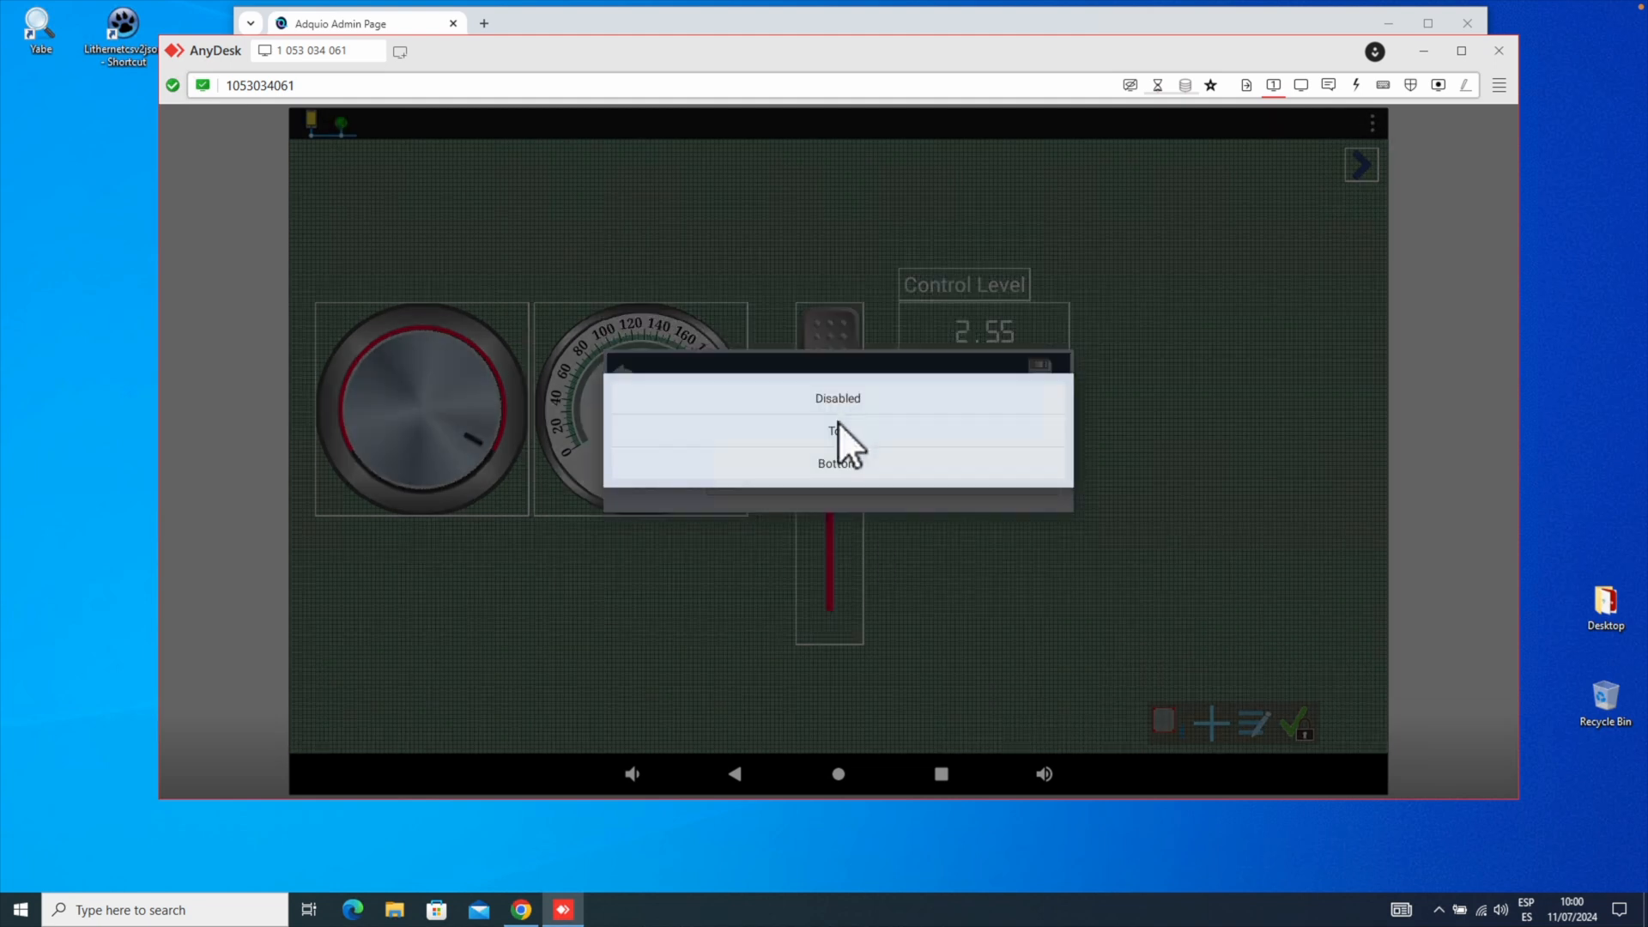
{"action": "left_click", "coordinate": [849, 399]}
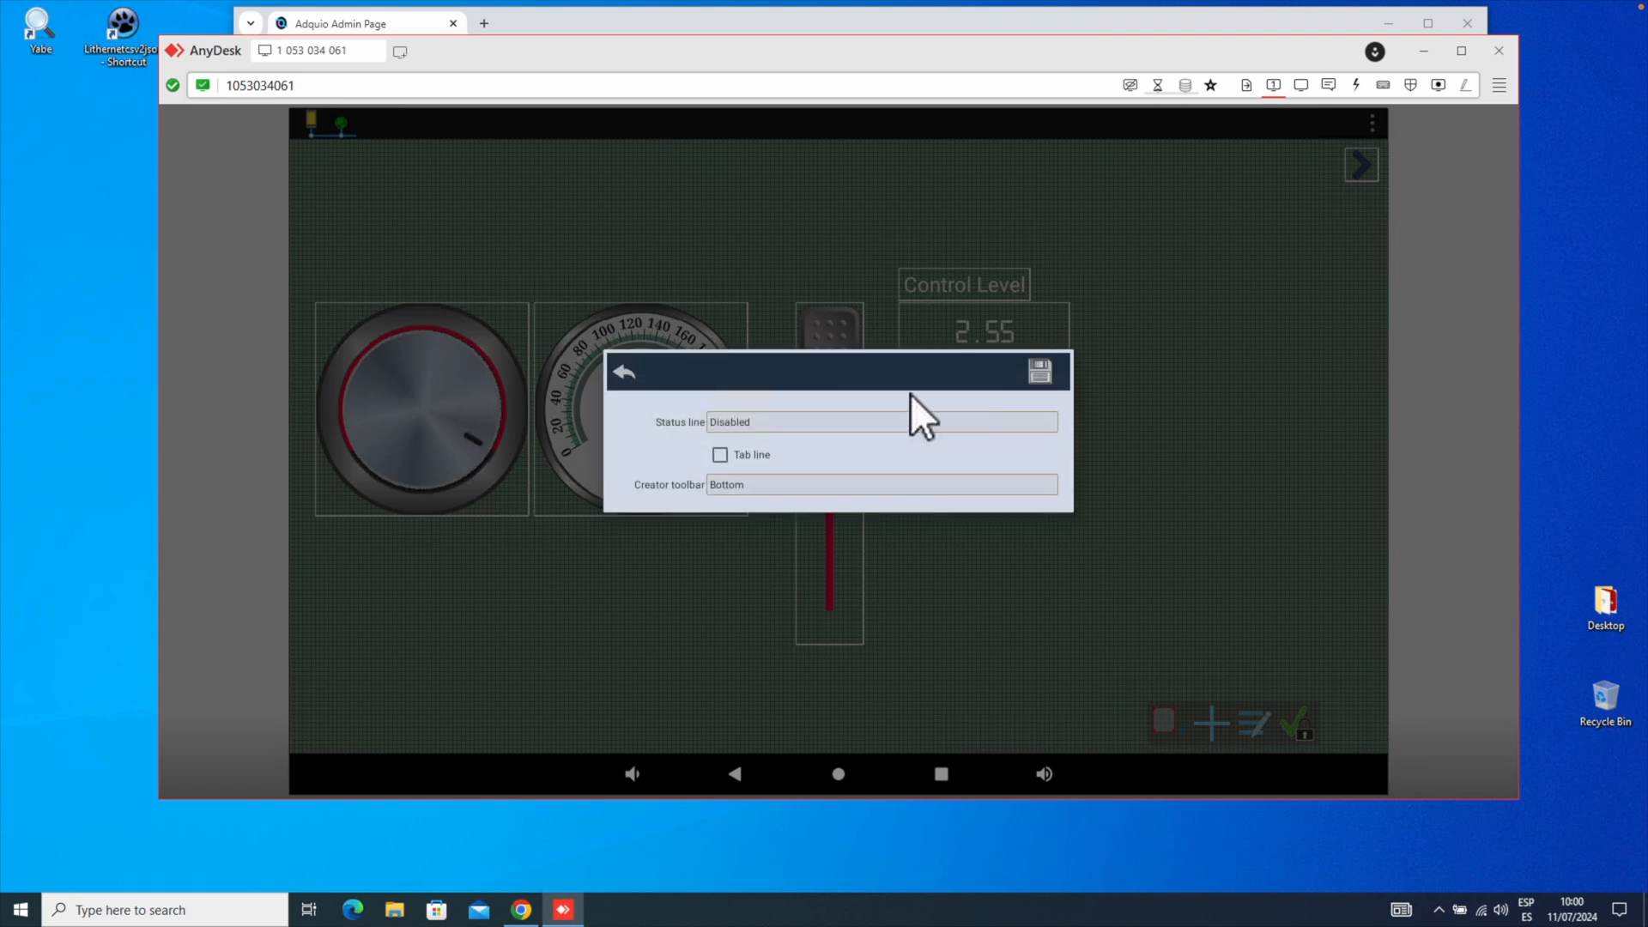
{"action": "left_click", "coordinate": [1041, 372]}
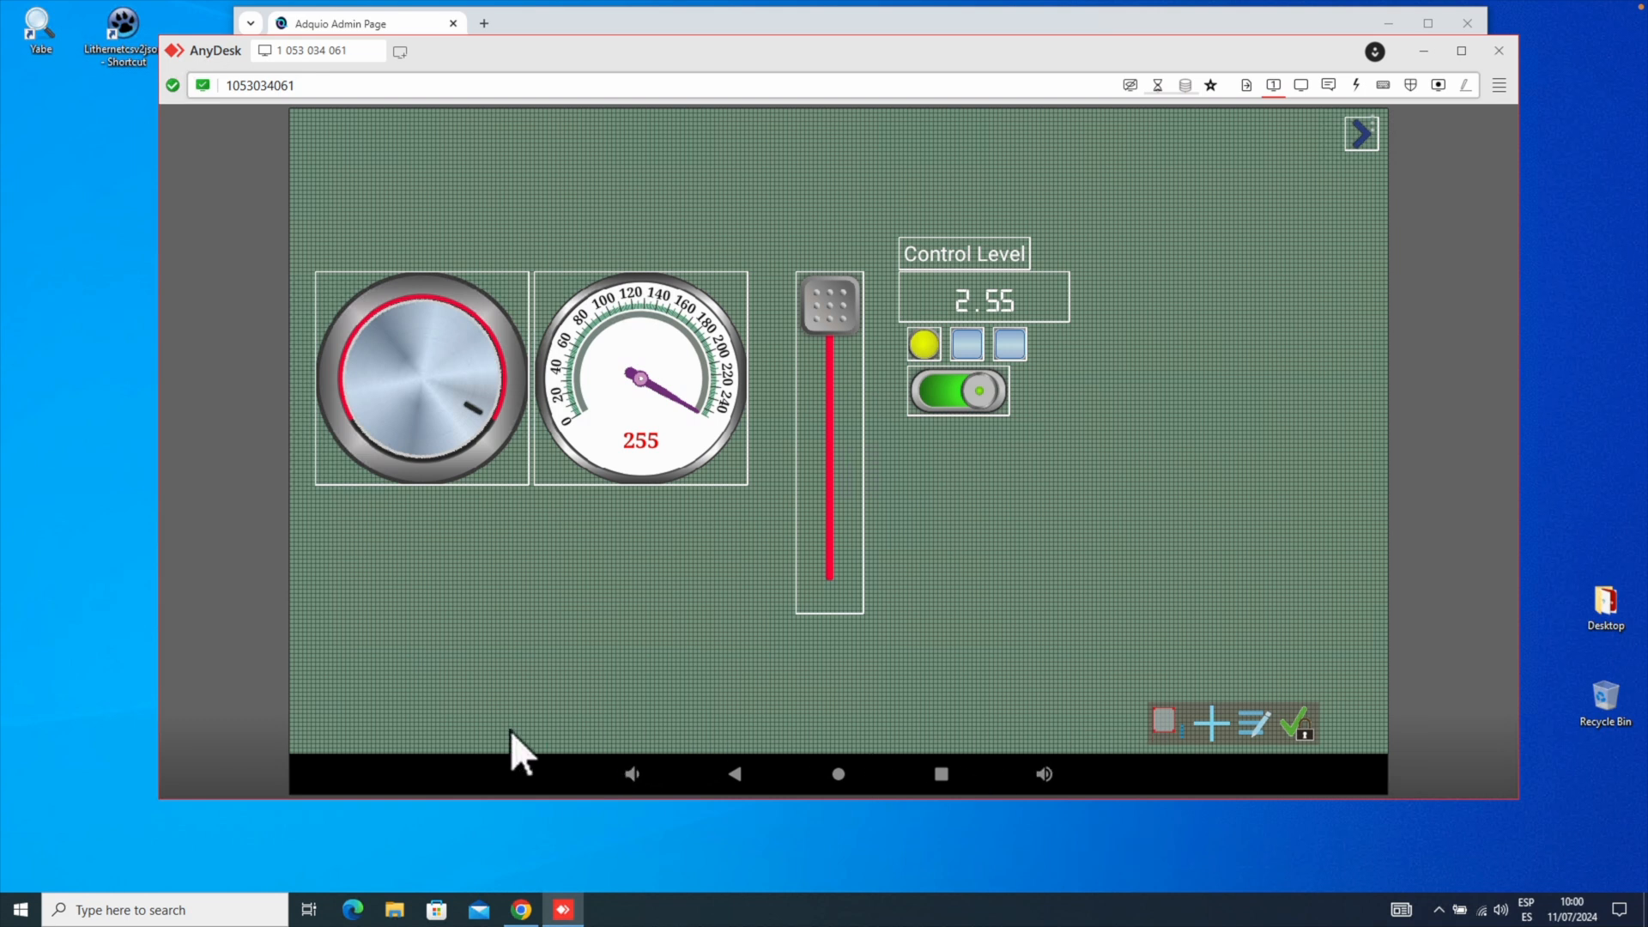
Add an Image widget showing Adquio_Logo.png and place it over the green toggle switch, at about 705, 300
{"action": "left_click", "coordinate": [1210, 719]}
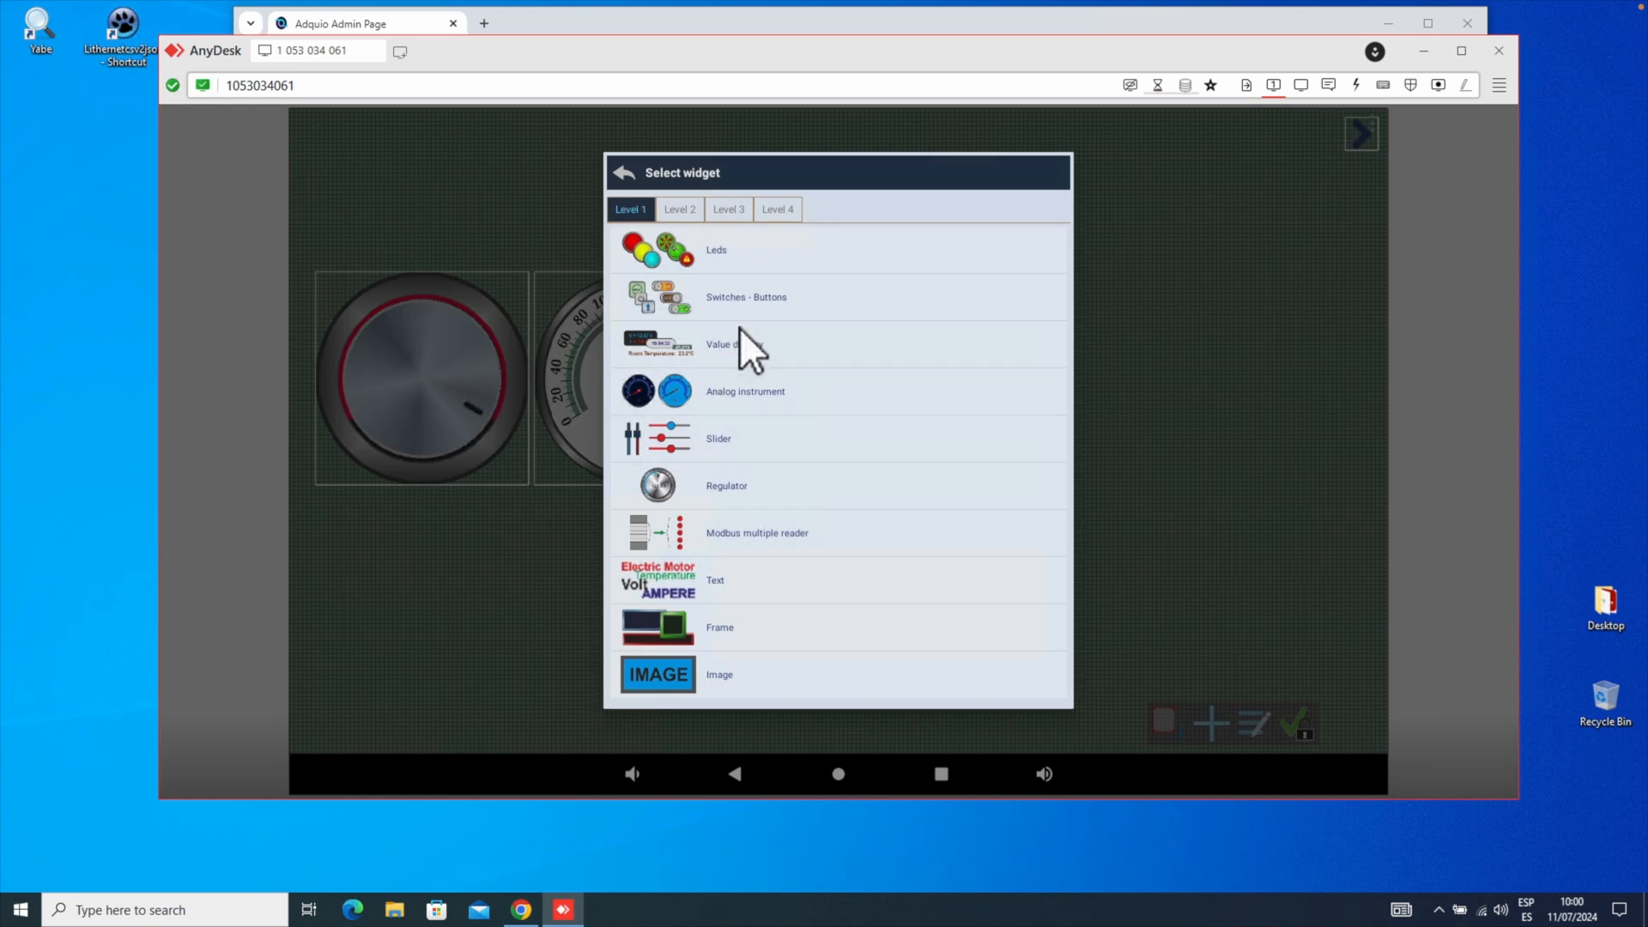
{"action": "left_click", "coordinate": [661, 671]}
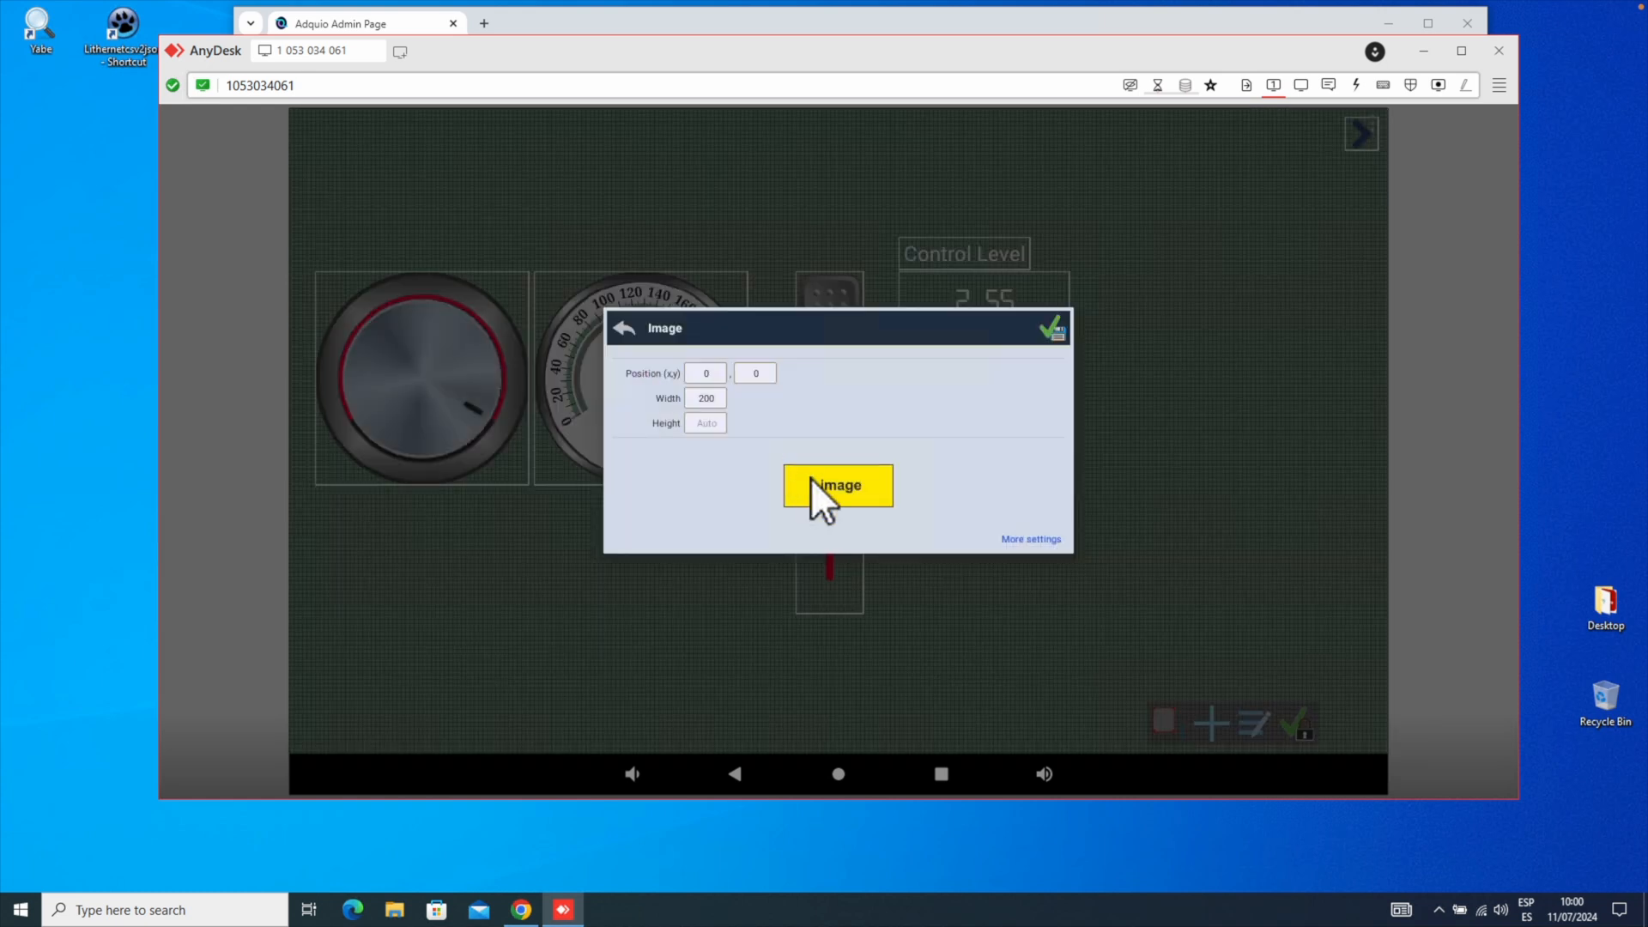
{"action": "left_click", "coordinate": [812, 479]}
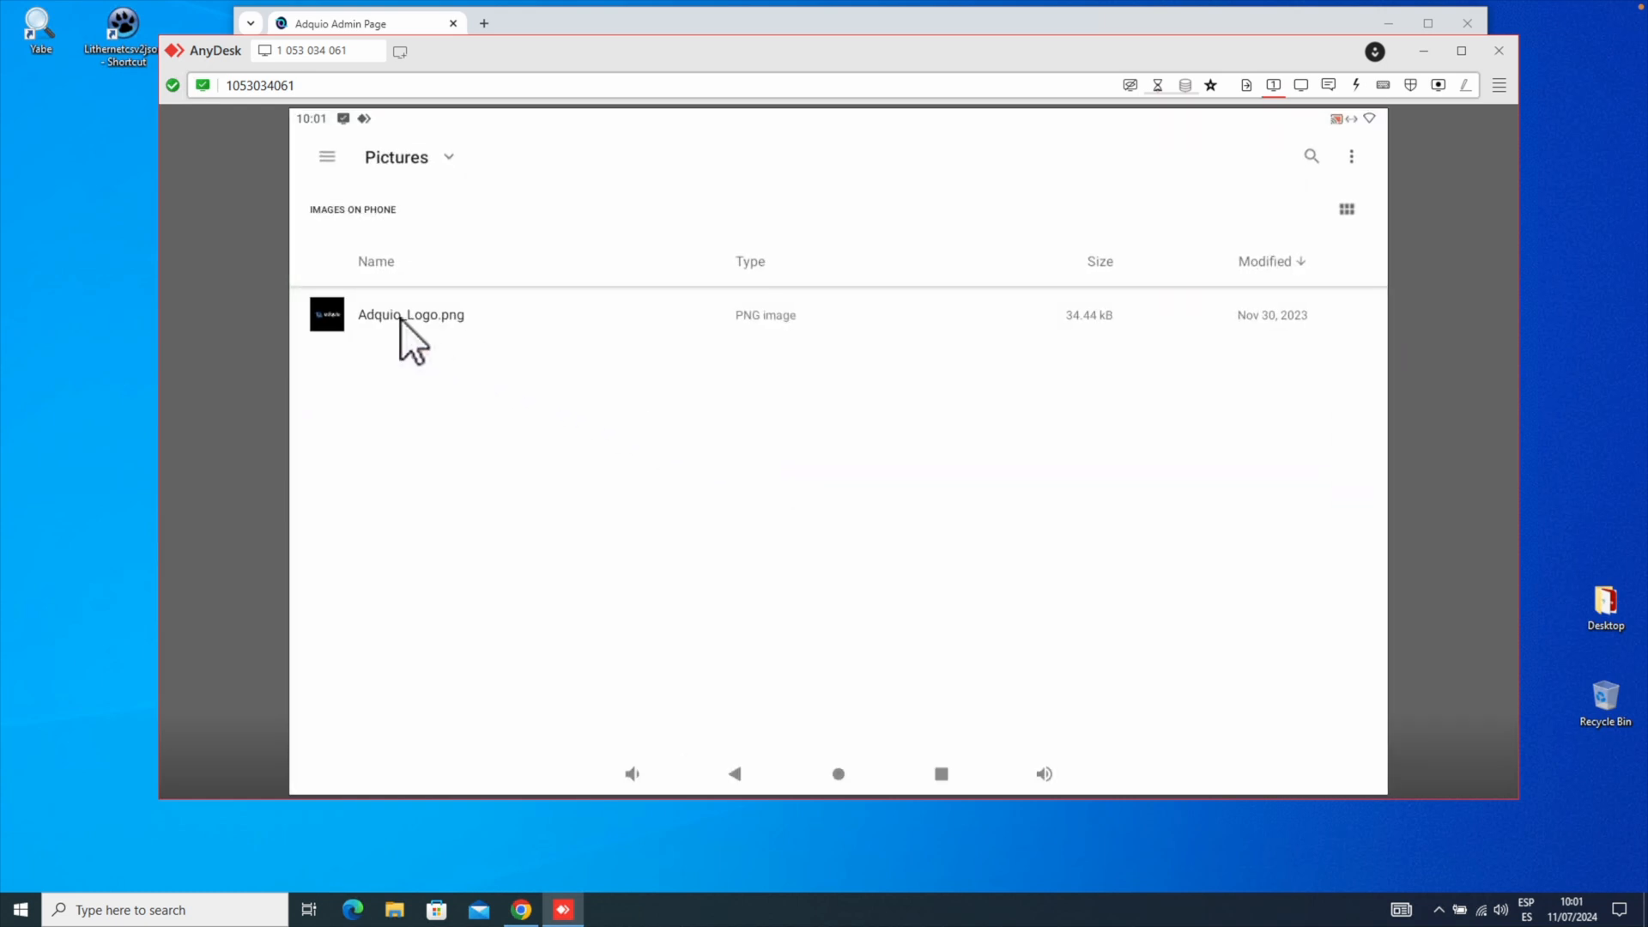
{"action": "left_click", "coordinate": [401, 315]}
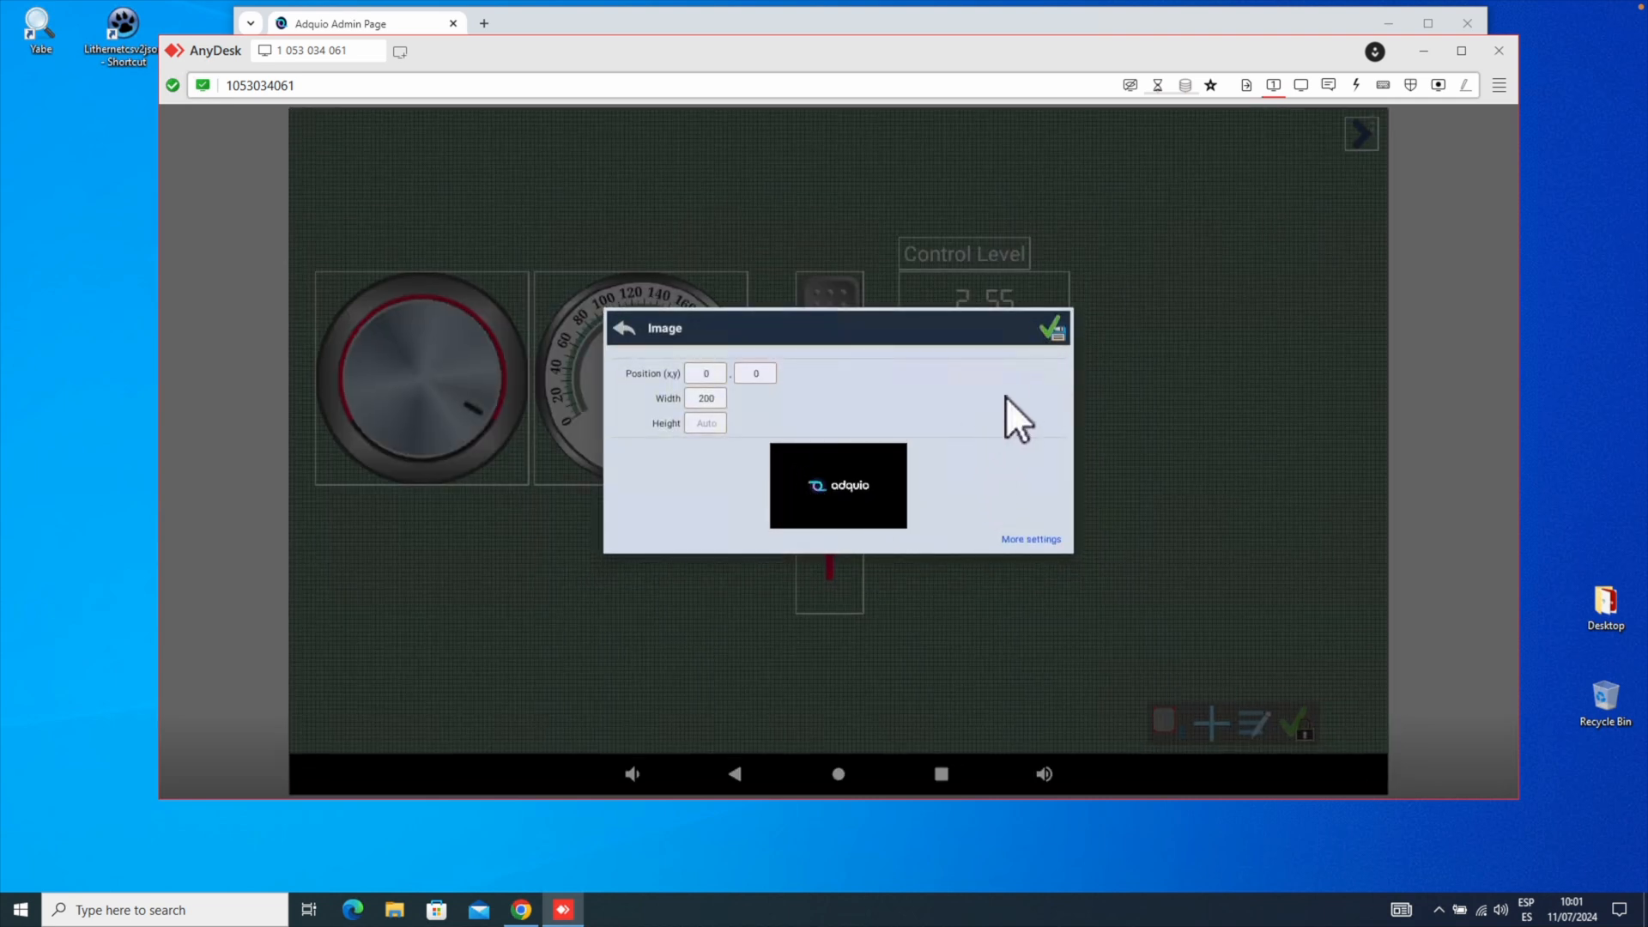
{"action": "left_click", "coordinate": [558, 165]}
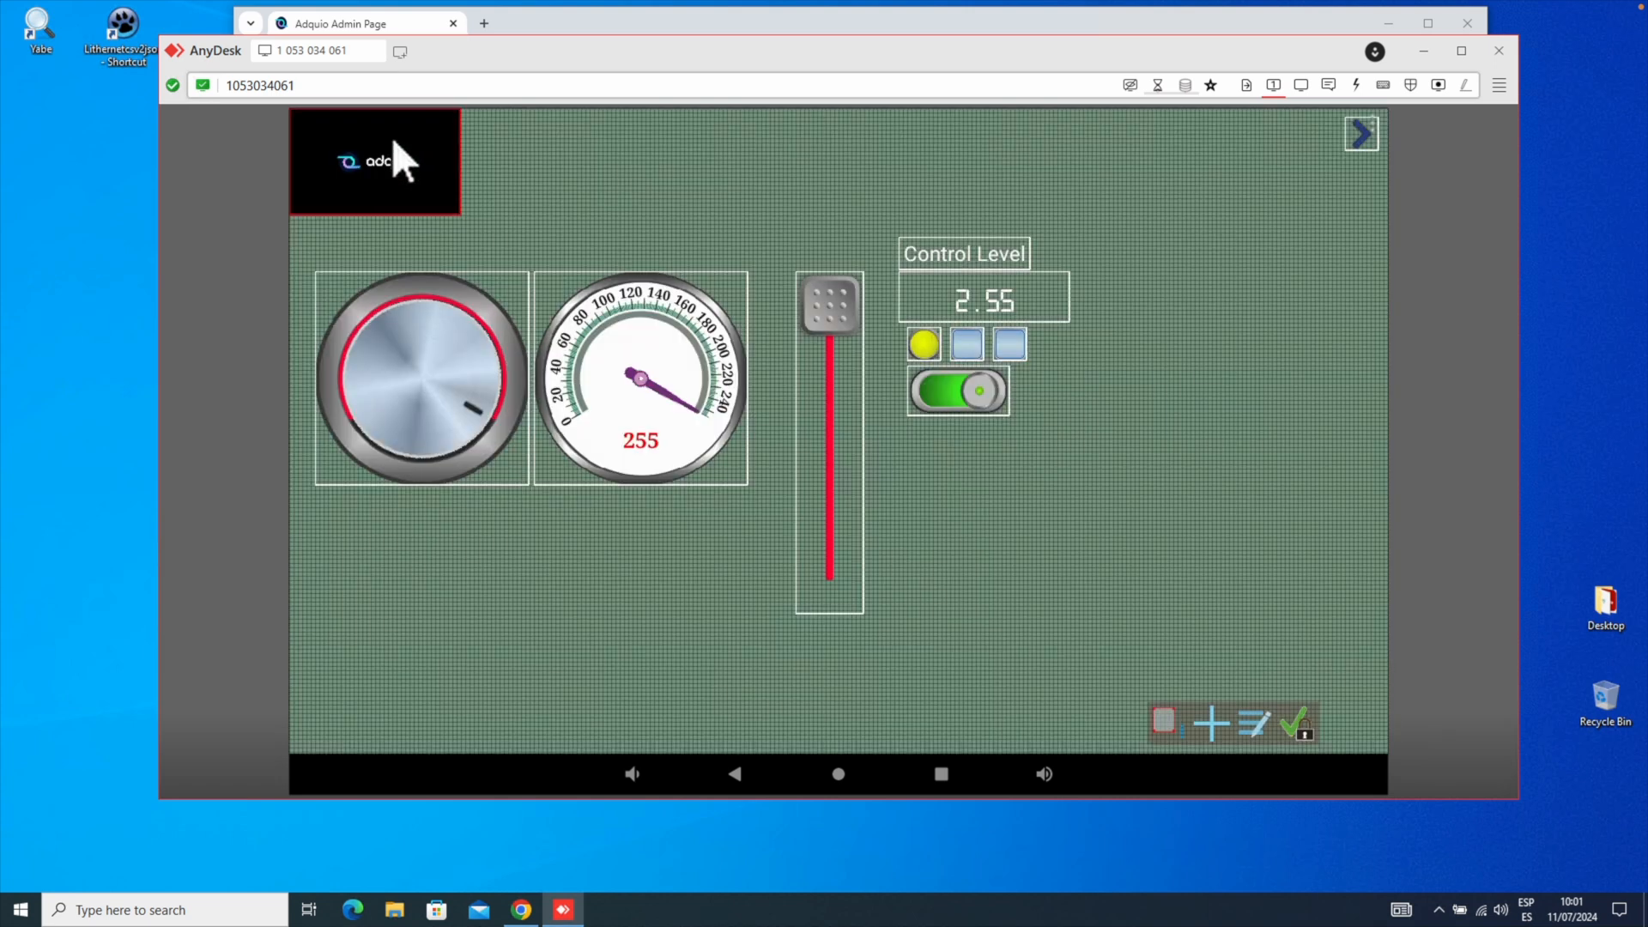
{"action": "left_click_drag", "start_coordinate": [378, 141], "coordinate": [970, 413]}
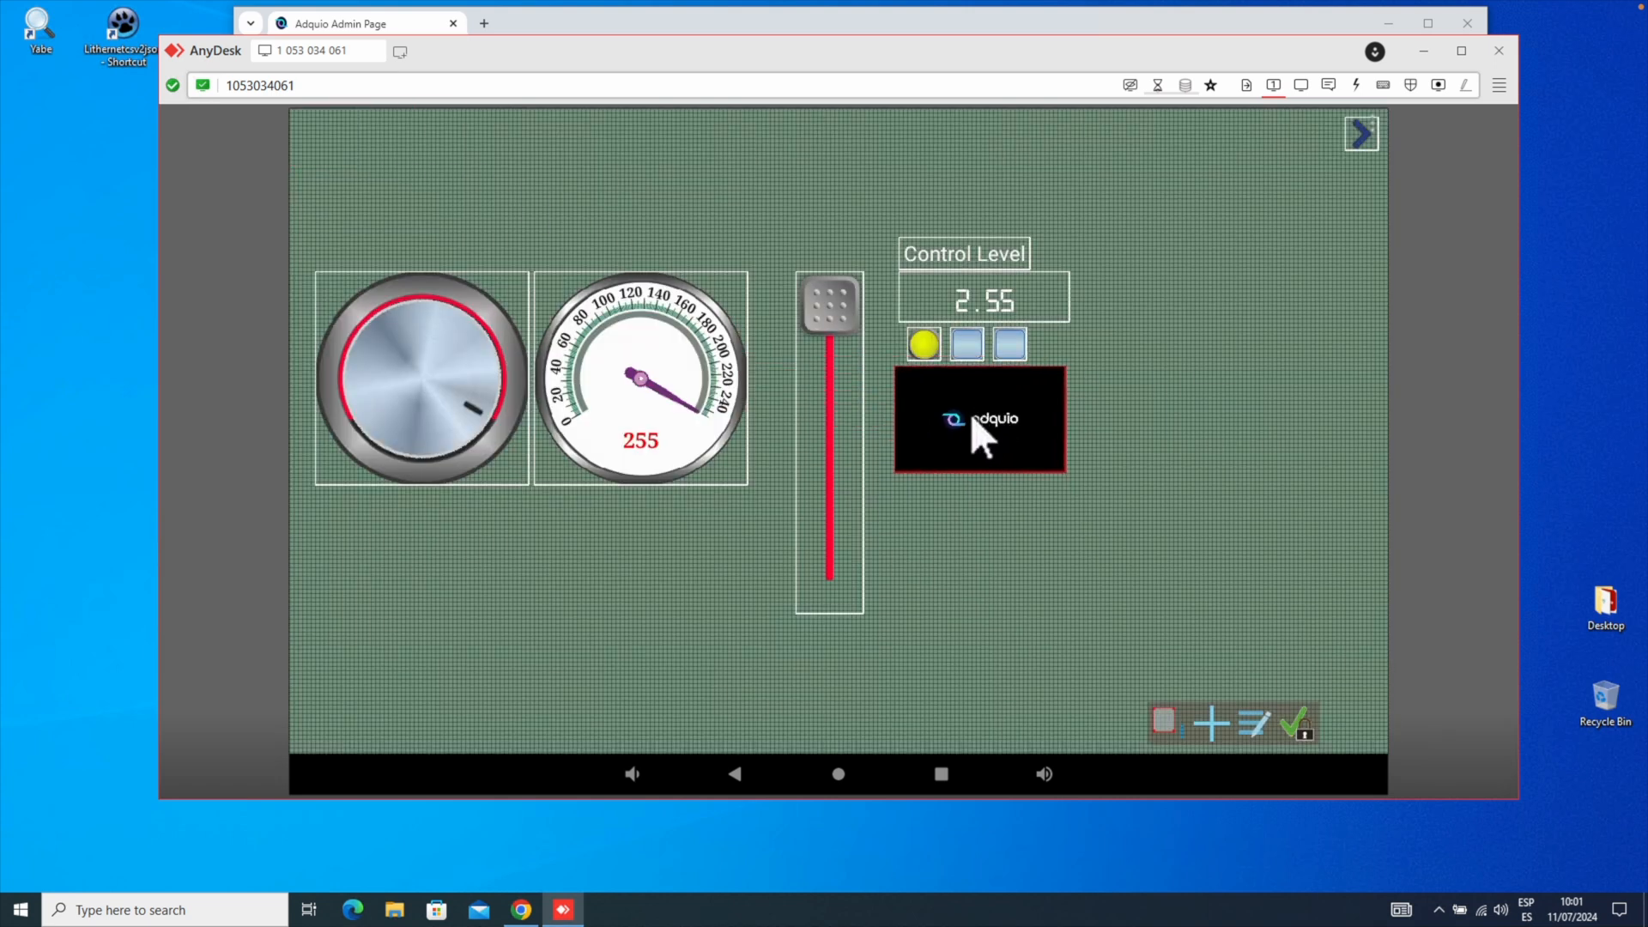
Link the logo image's visibility to the Adquio Lite server, using module register address 1 of the Adquio unit
{"action": "left_click", "coordinate": [969, 414]}
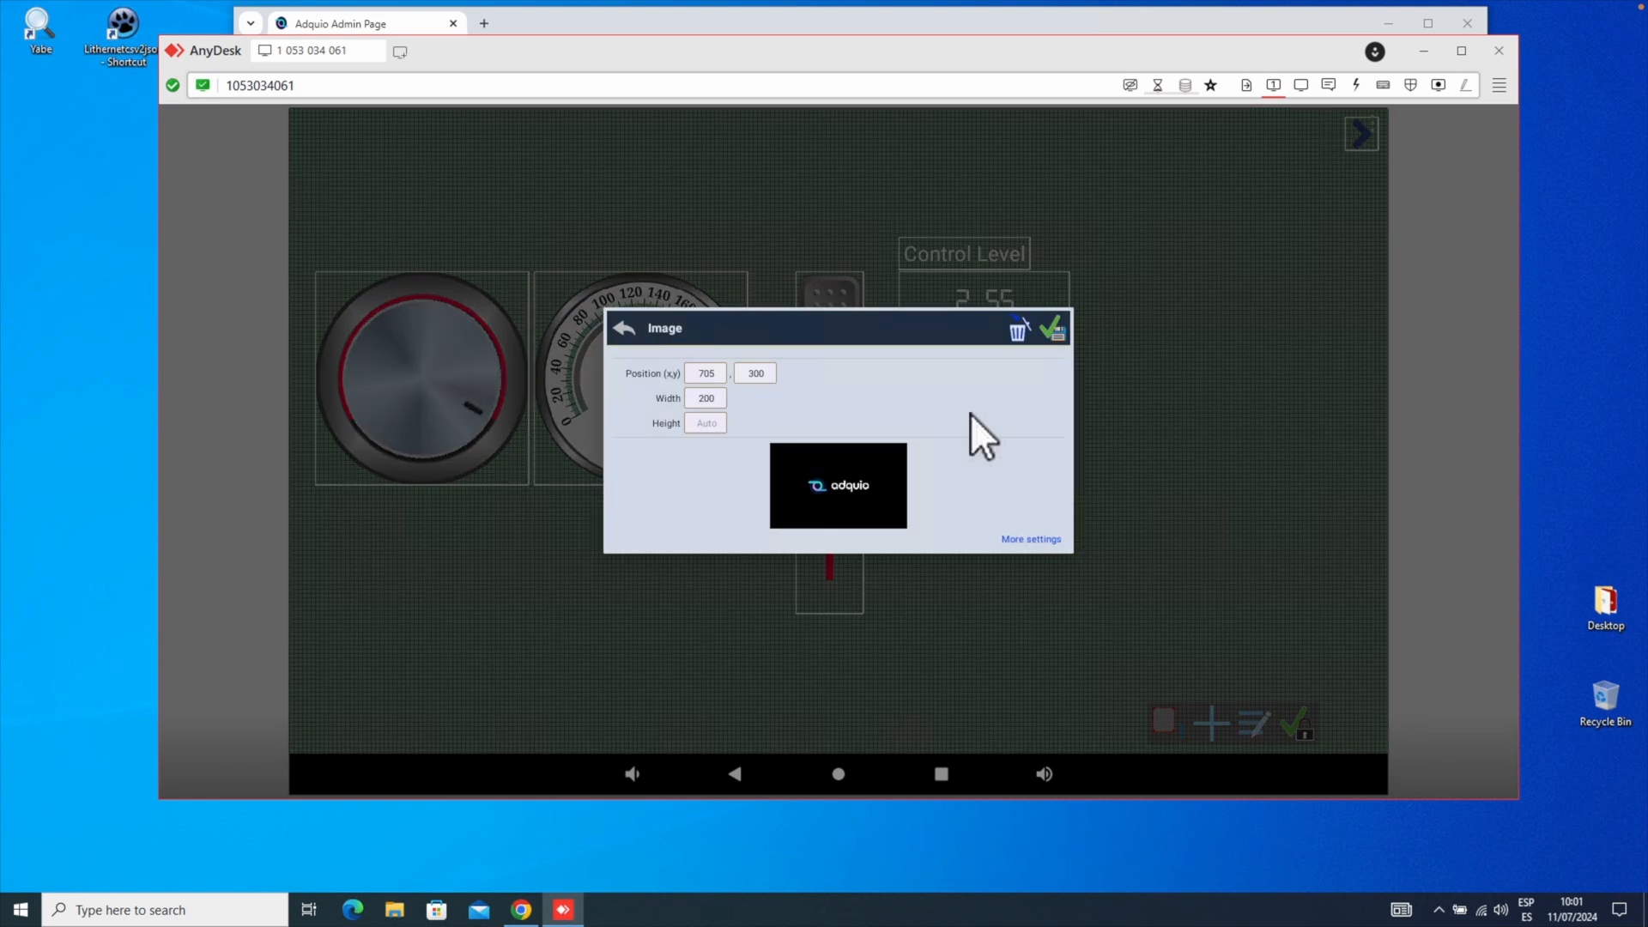
{"action": "left_click", "coordinate": [1022, 538]}
{"action": "left_click", "coordinate": [781, 521]}
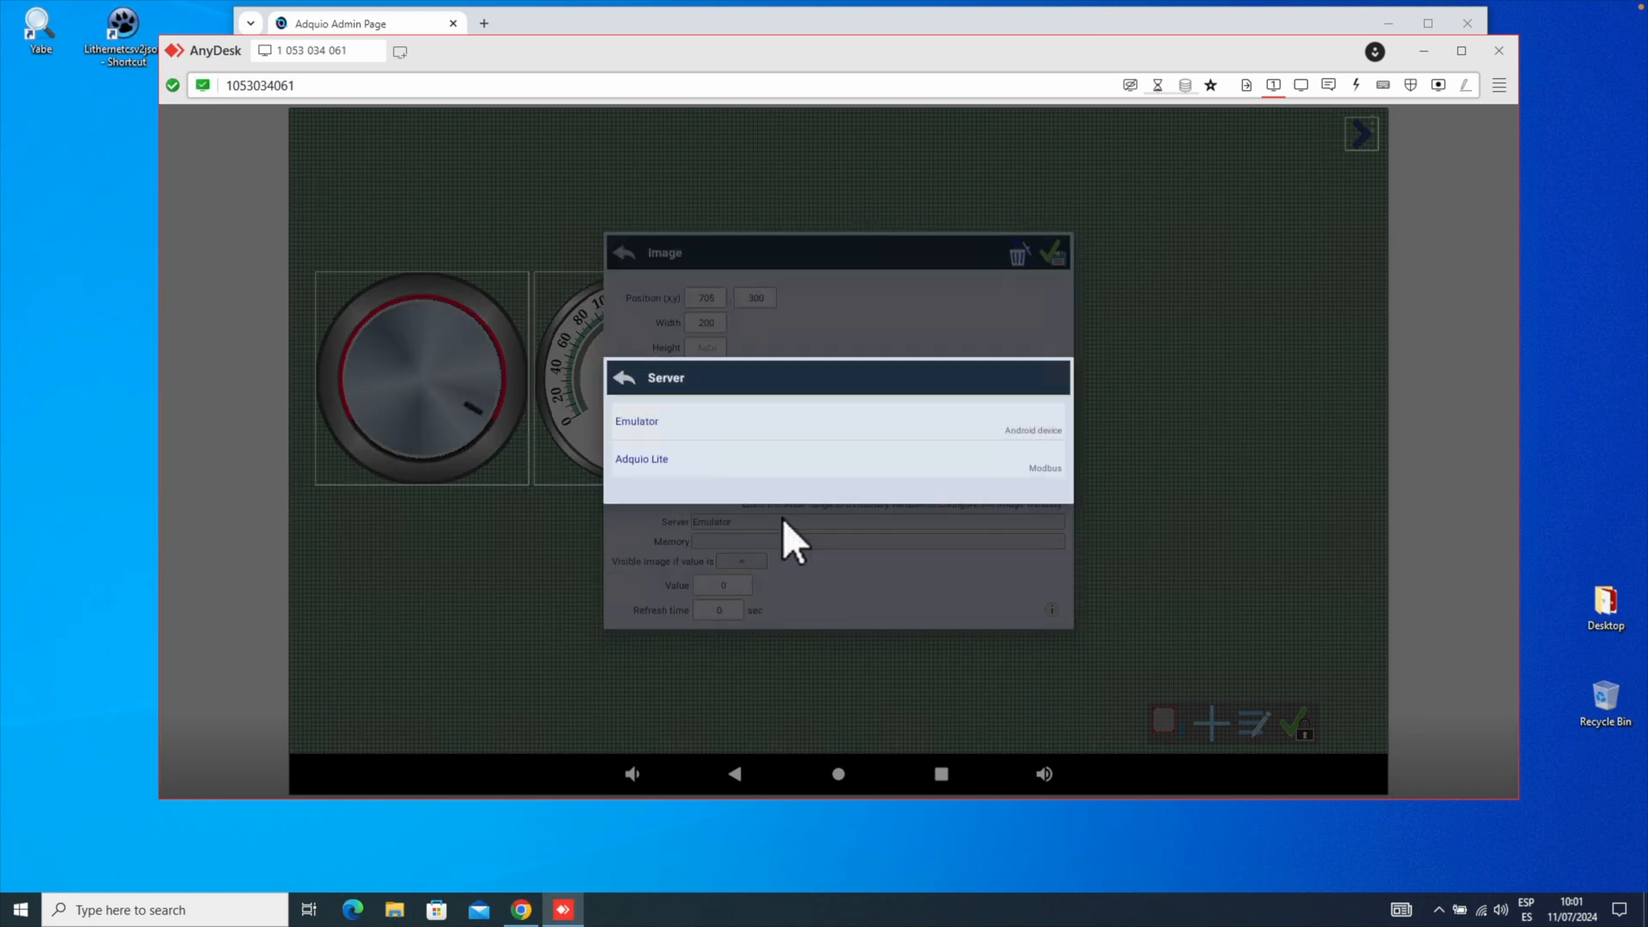
{"action": "left_click", "coordinate": [716, 464]}
{"action": "left_click", "coordinate": [769, 543]}
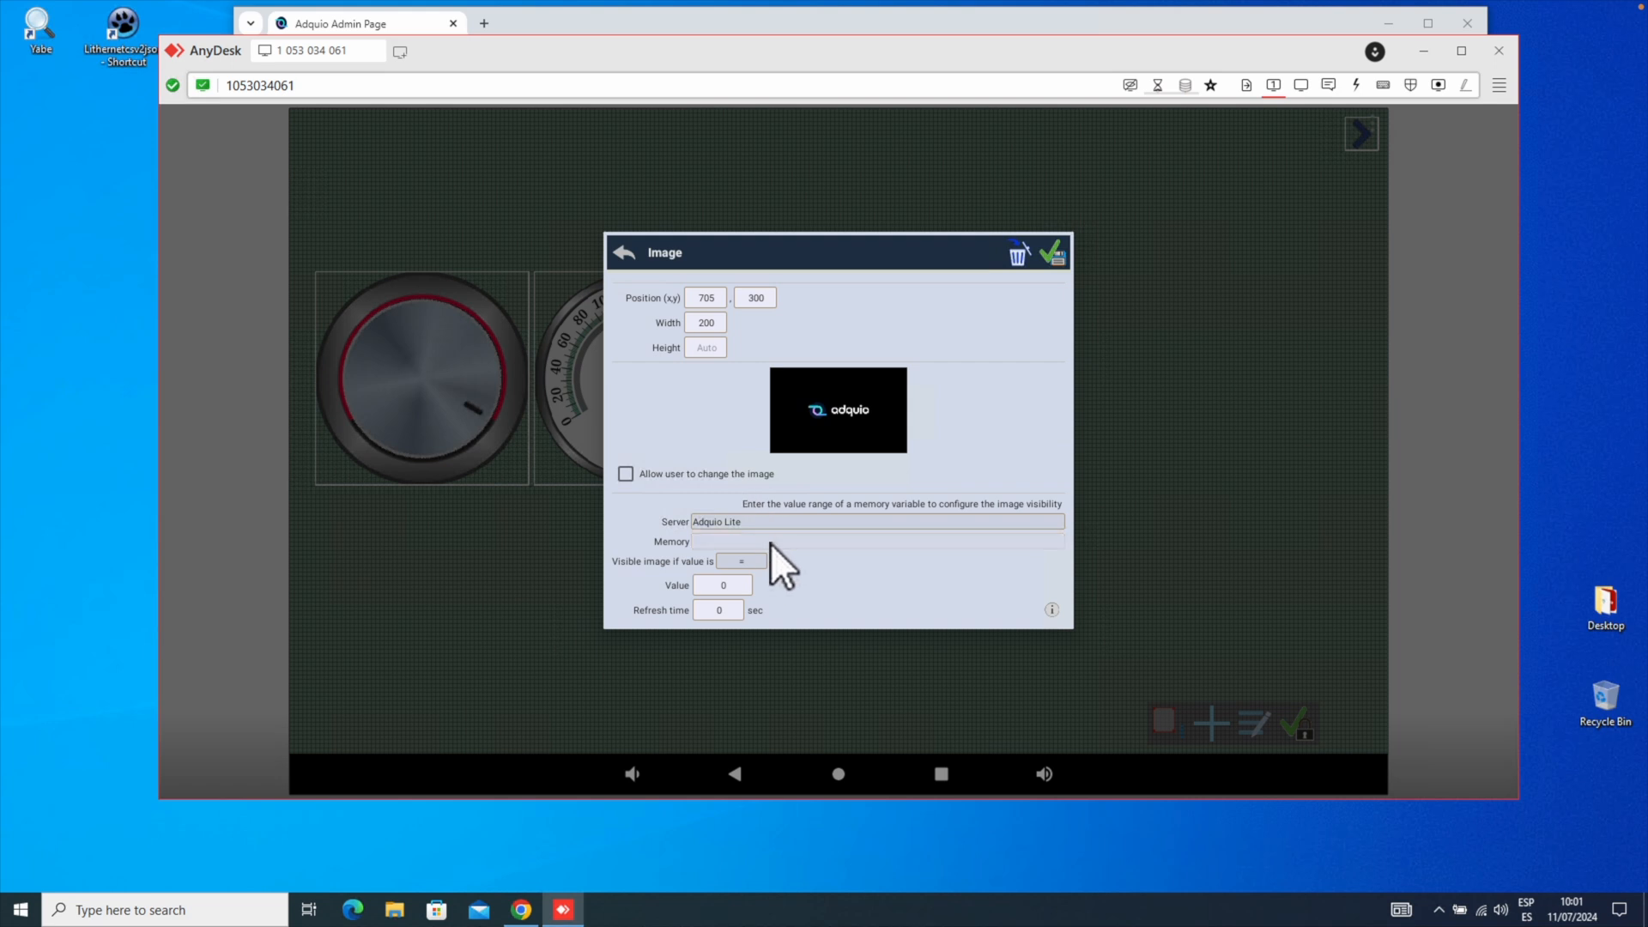
{"action": "left_click", "coordinate": [740, 437]}
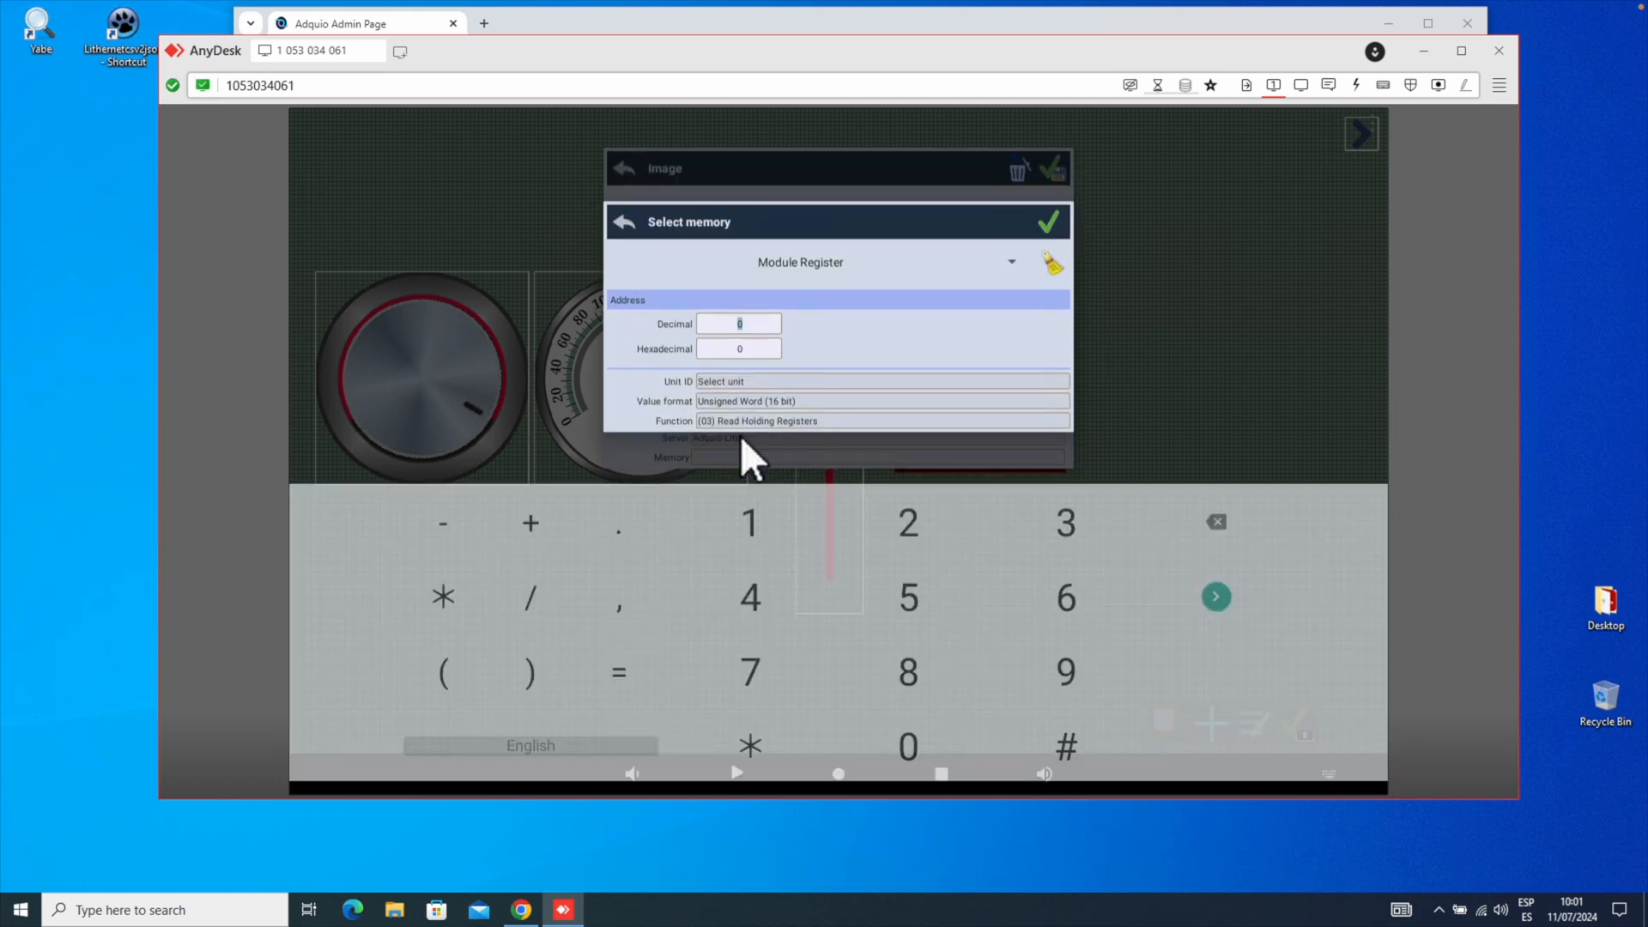
{"action": "type", "text": "1"}
{"action": "left_click", "coordinate": [800, 347]}
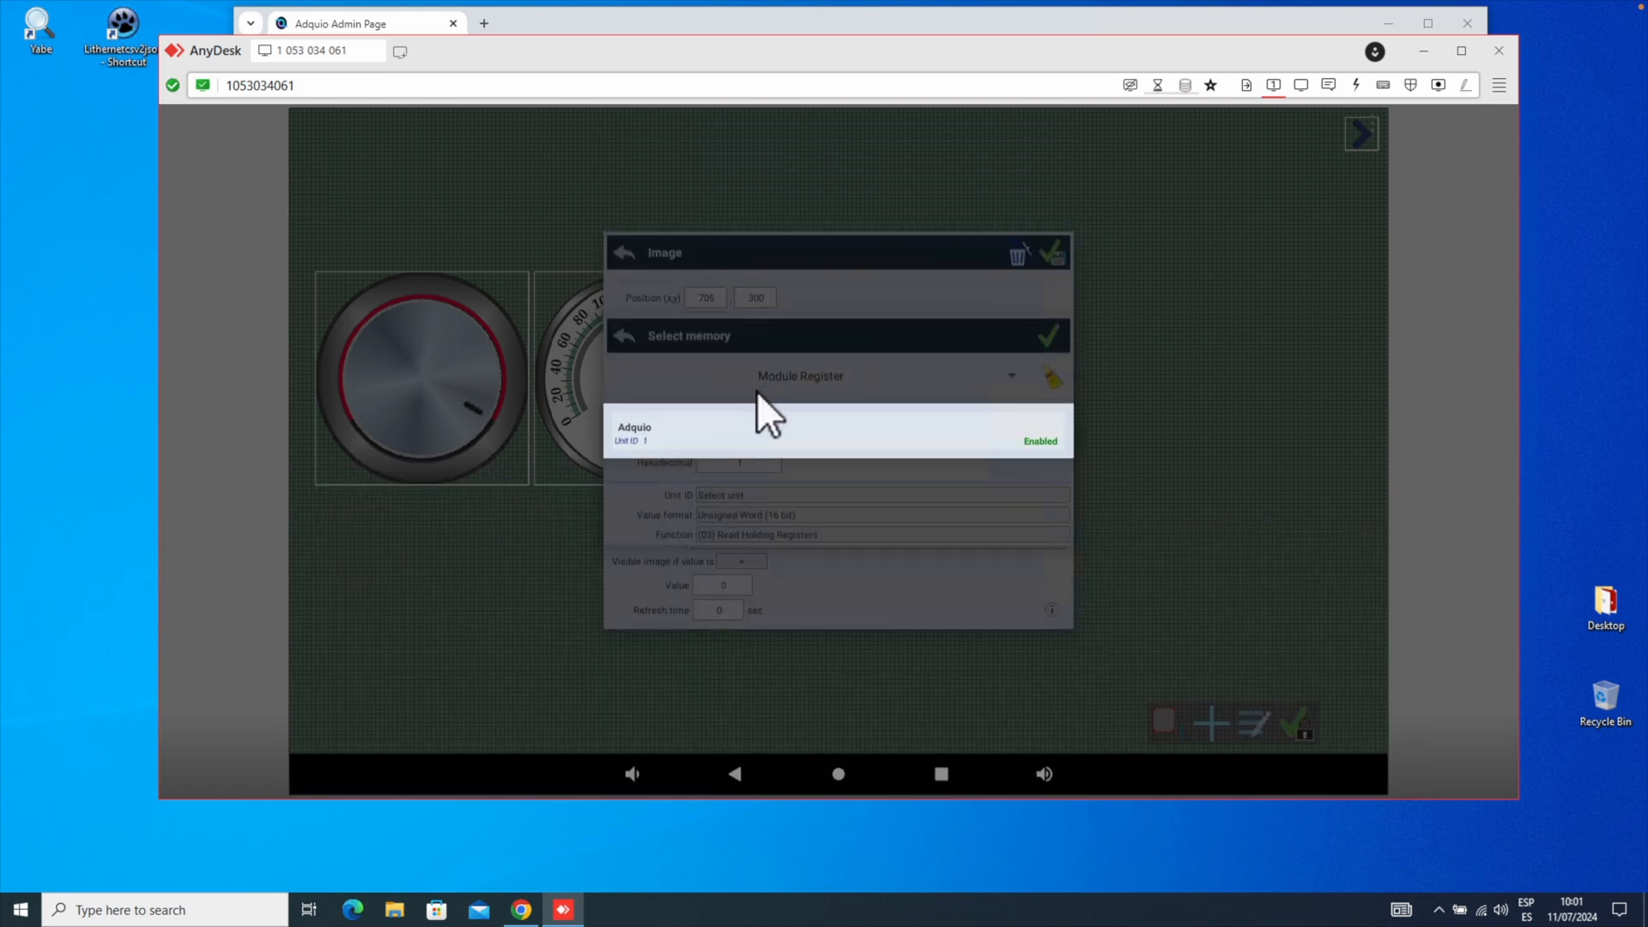
{"action": "left_click", "coordinate": [695, 429]}
{"action": "left_click", "coordinate": [1048, 333]}
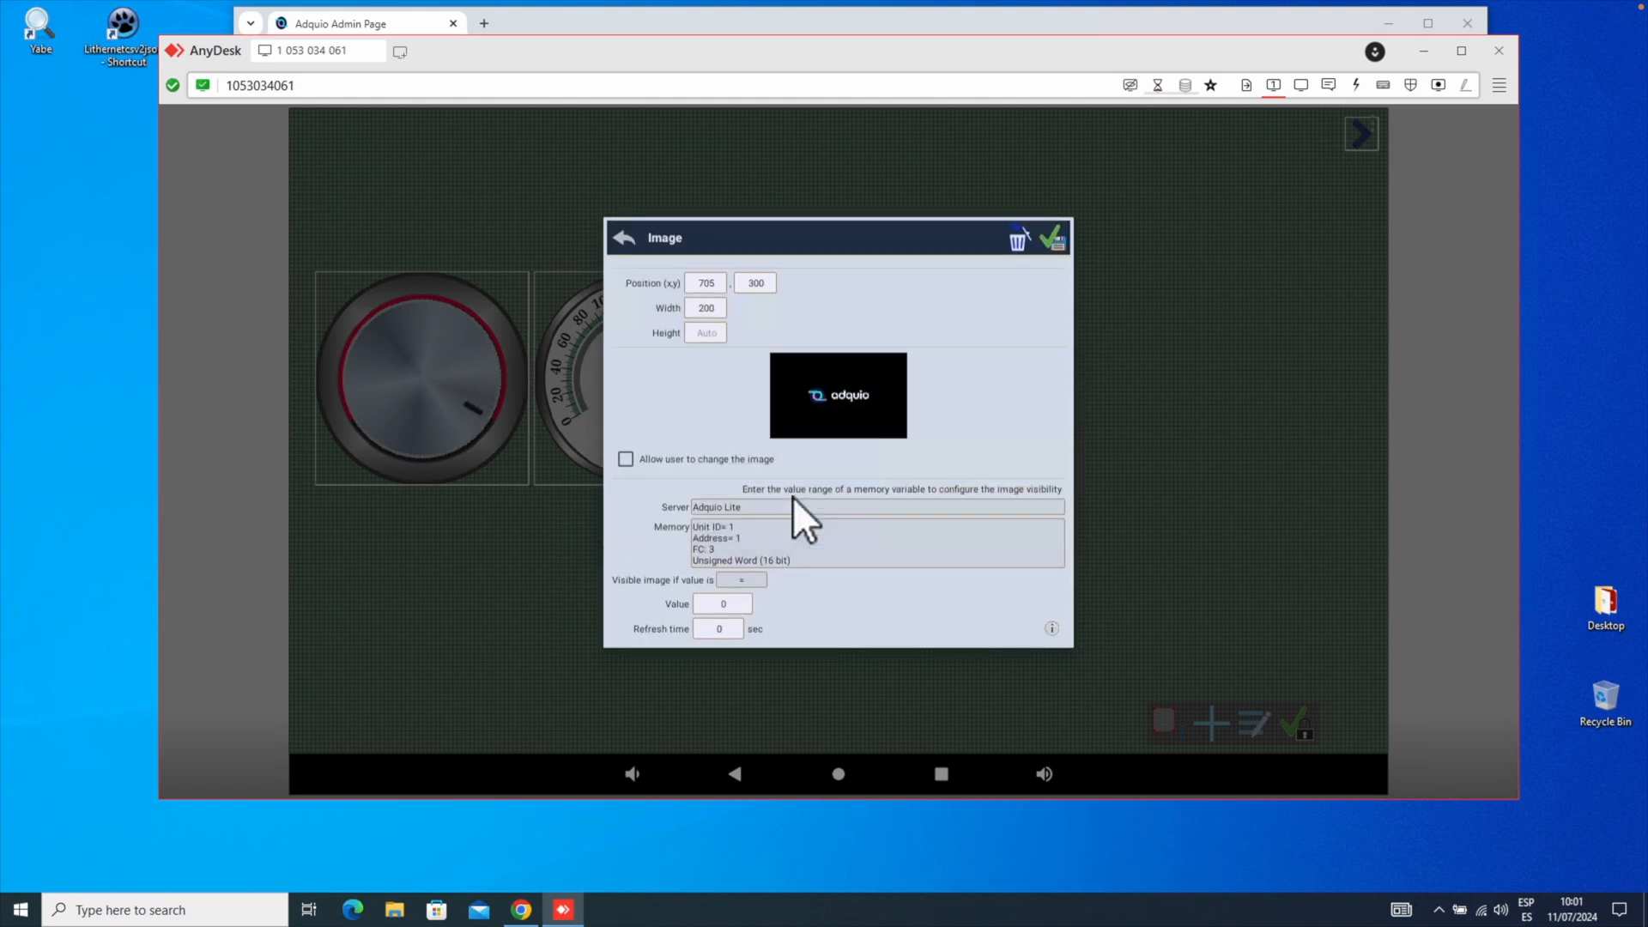
Set the image's visibility condition to > with the value 0 and save the widget
{"action": "left_click", "coordinate": [738, 579]}
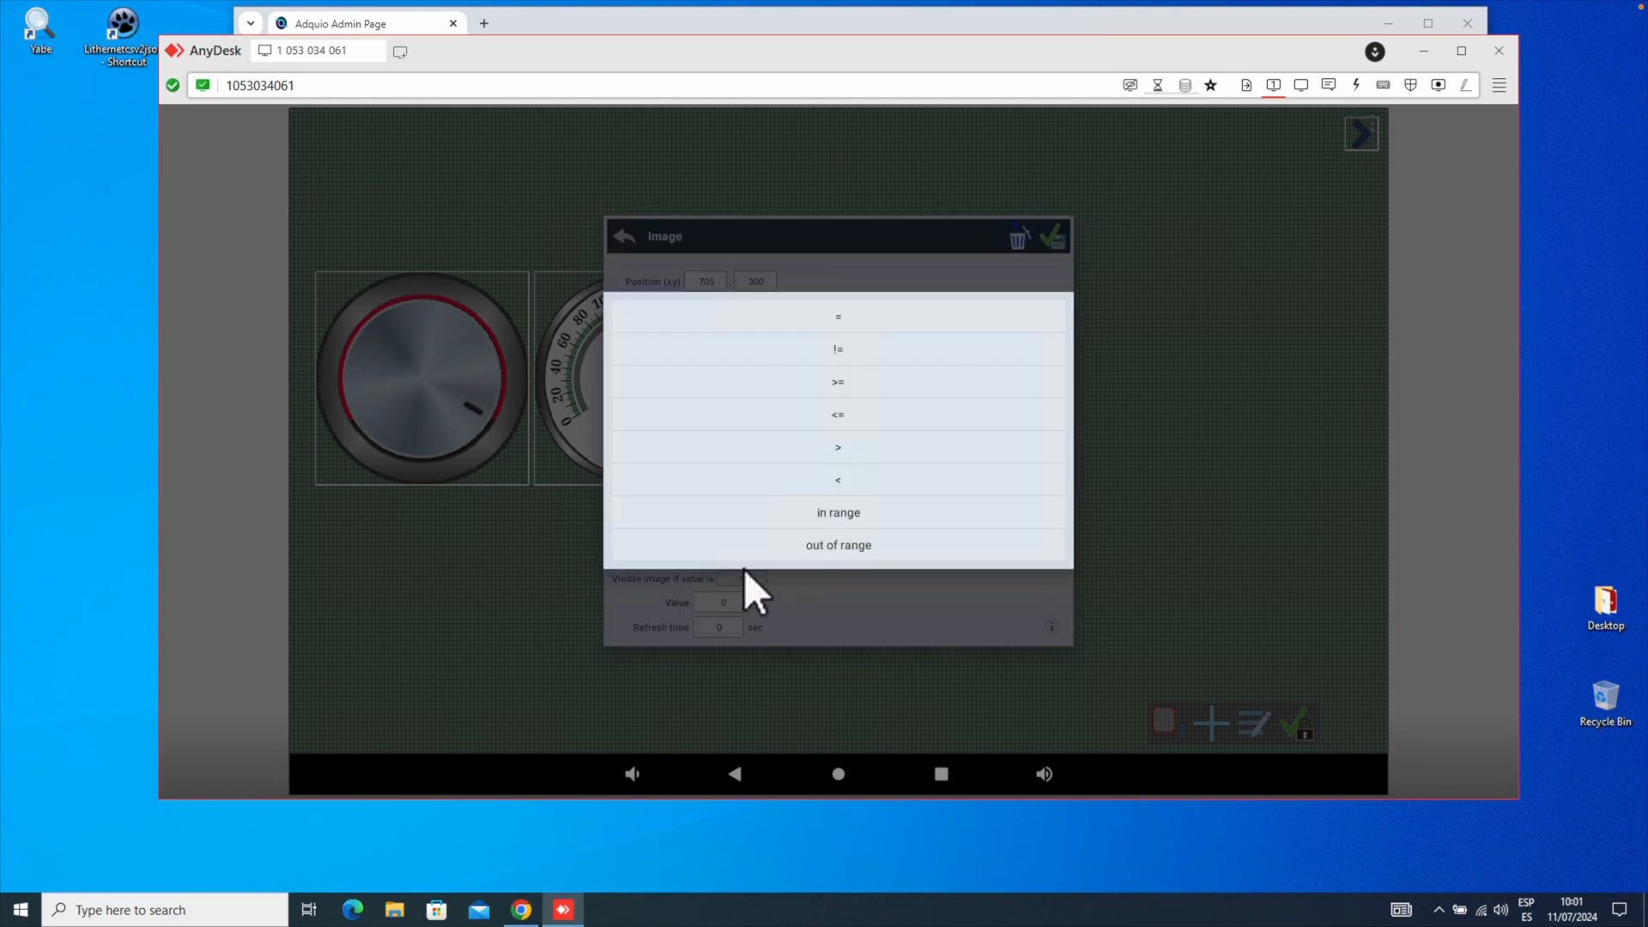
{"action": "left_click", "coordinate": [843, 446]}
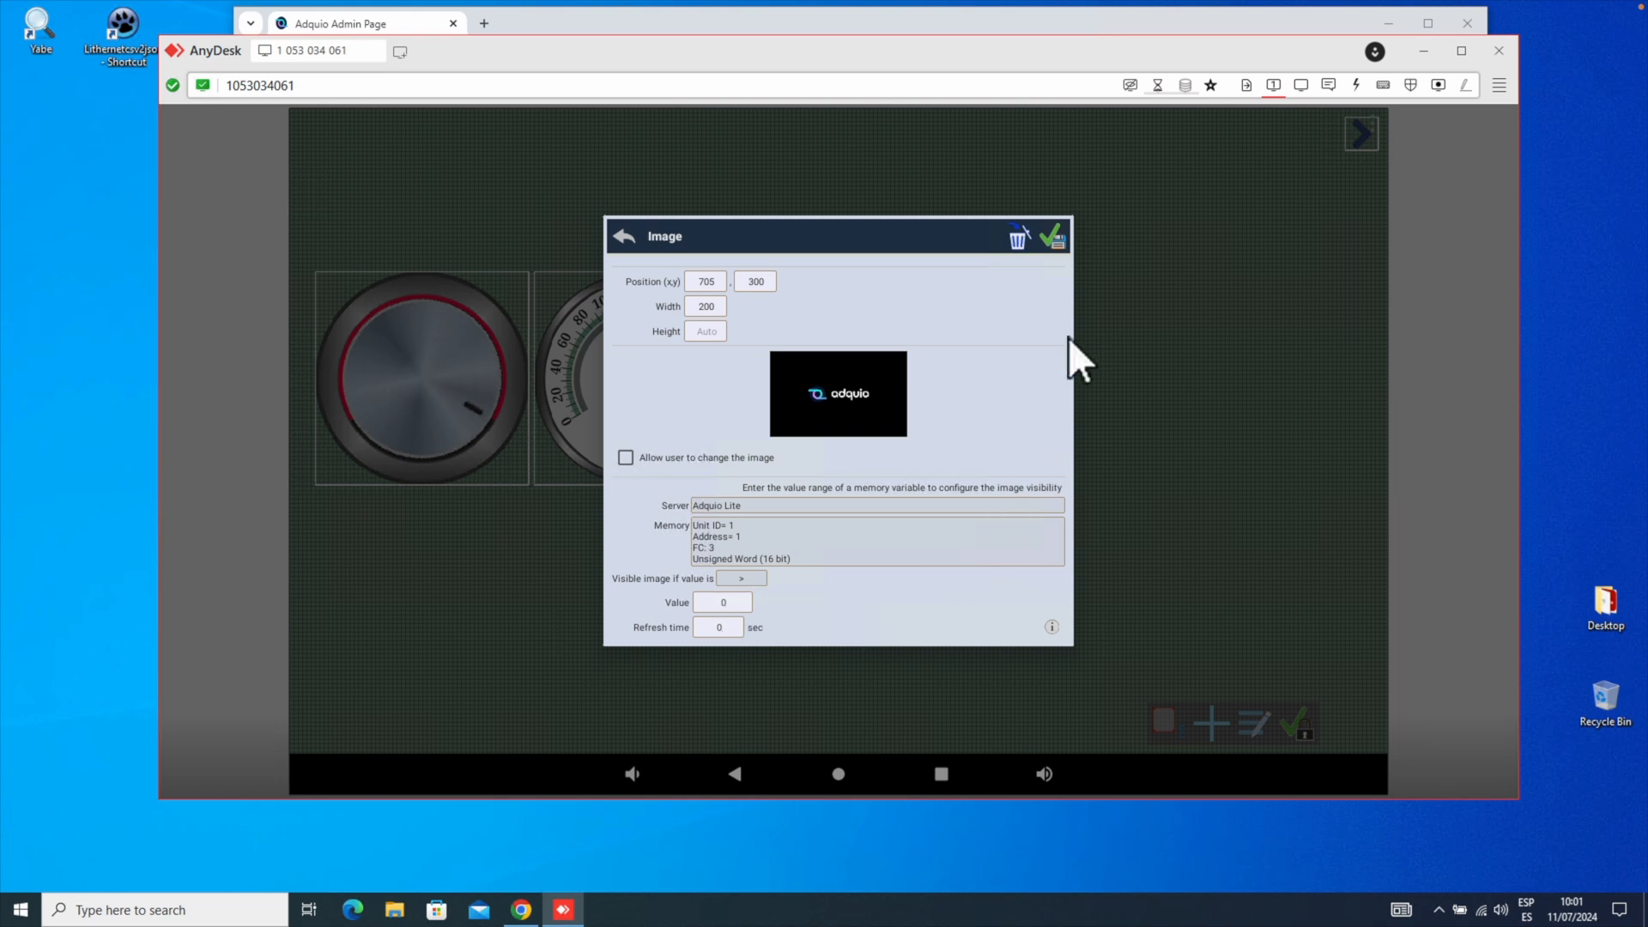
{"action": "left_click", "coordinate": [1048, 236]}
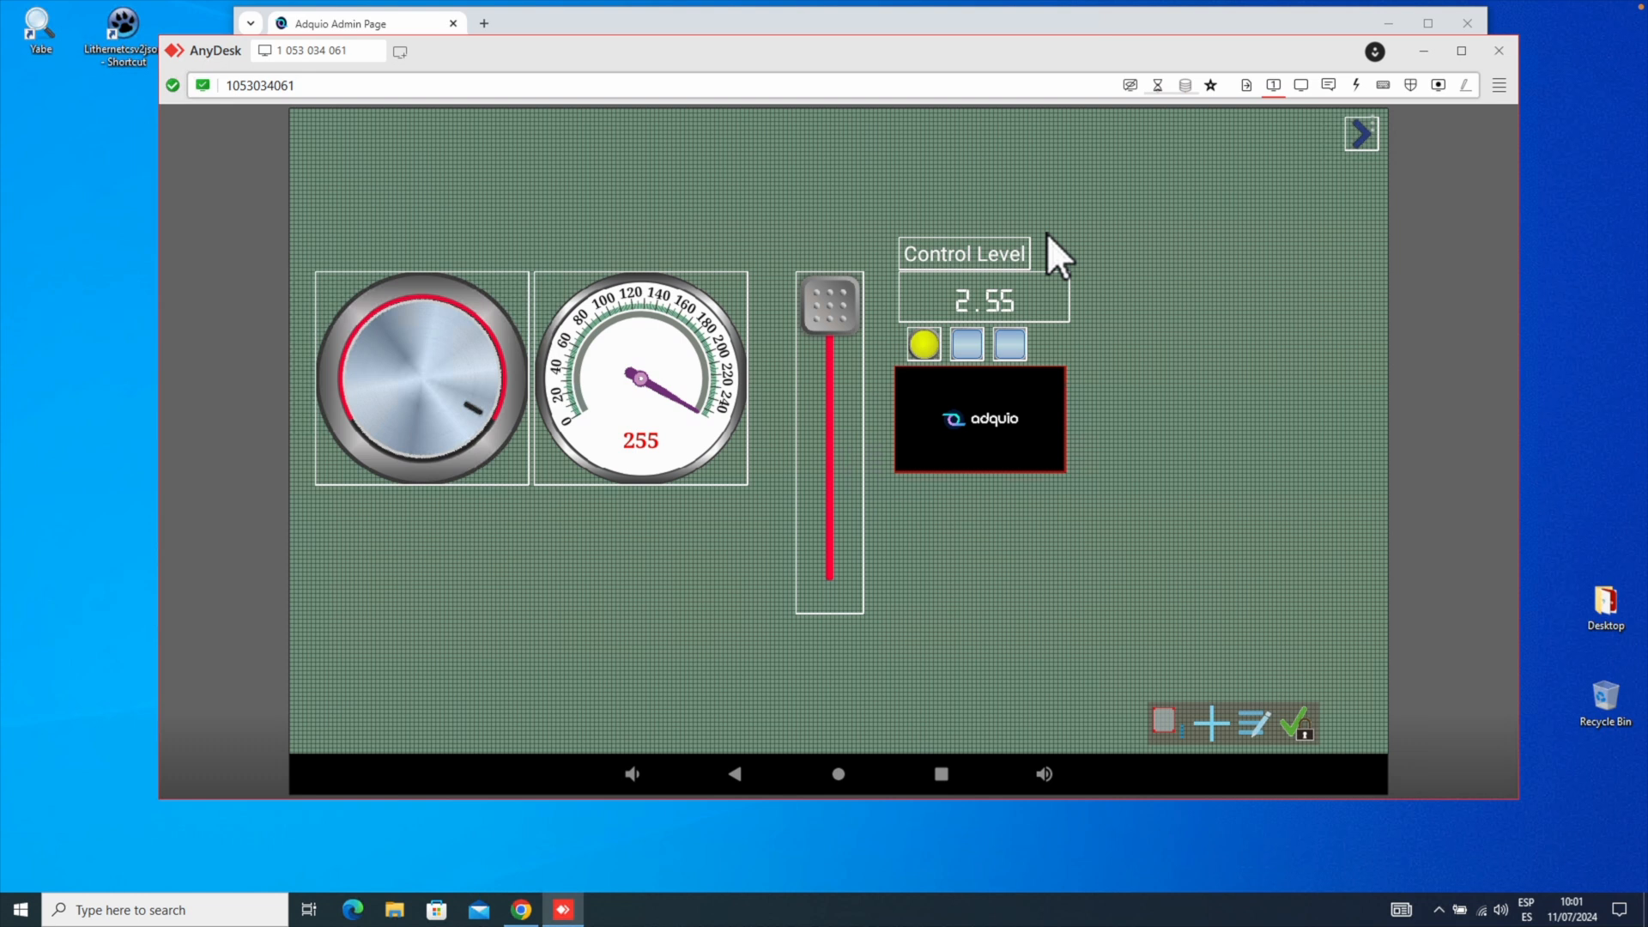
Leave edit mode and test the logo's visibility by operating the toggle switch and moving the slider between its limits
{"action": "left_click", "coordinate": [1287, 708]}
{"action": "left_click_drag", "start_coordinate": [817, 290], "coordinate": [837, 613]}
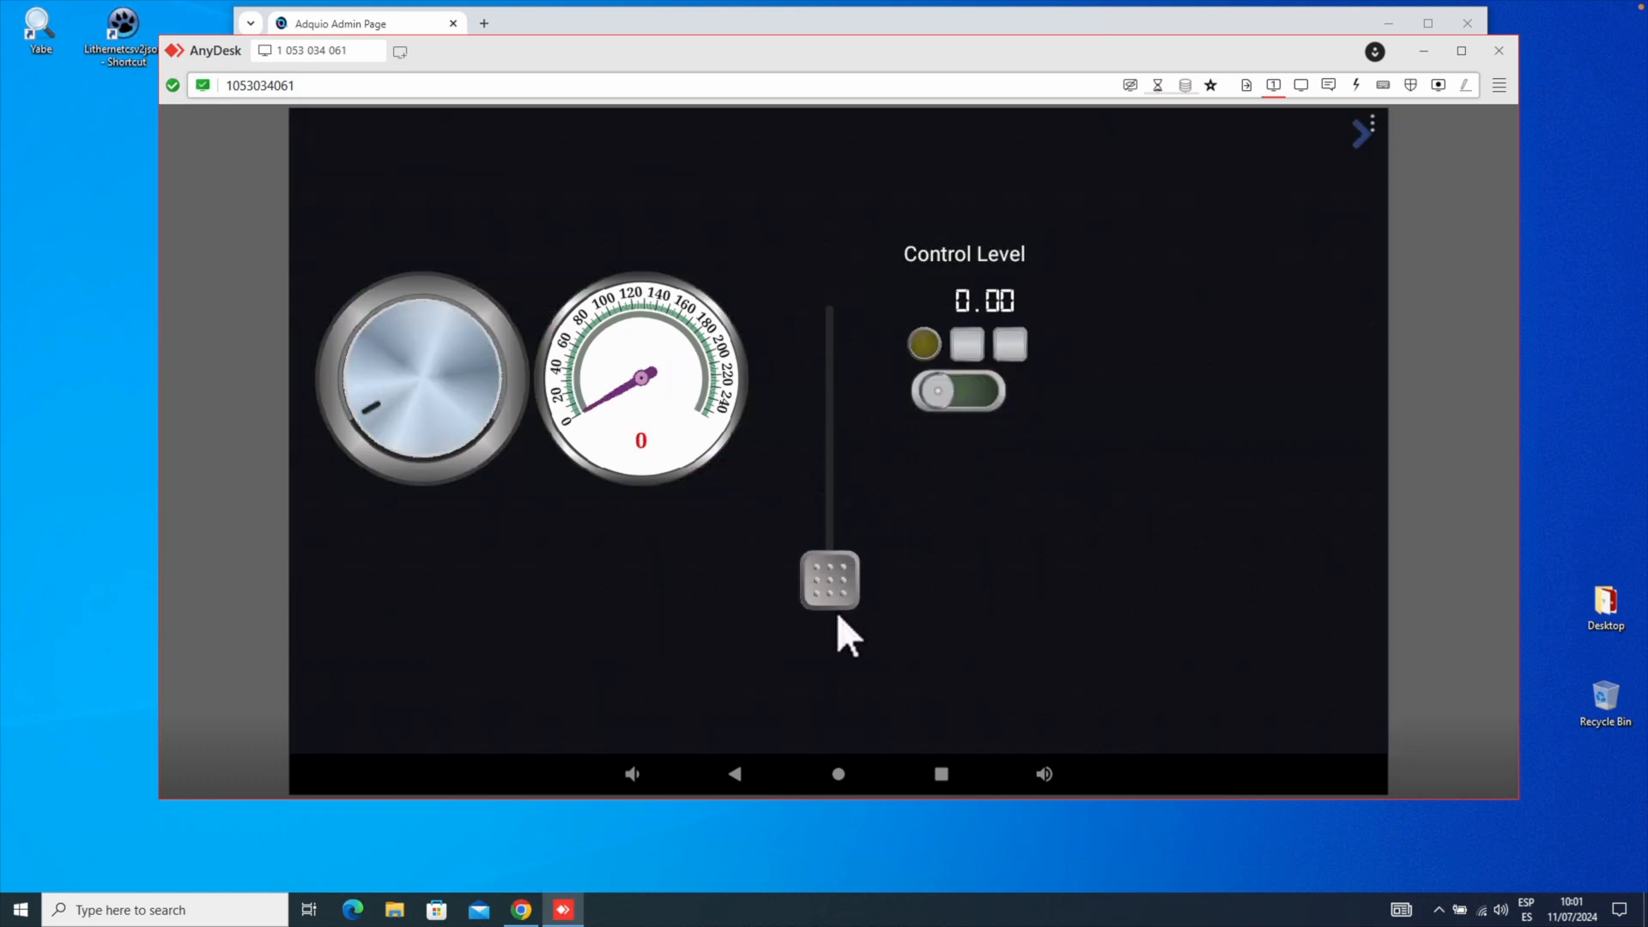
{"action": "left_click", "coordinate": [959, 393]}
{"action": "left_click_drag", "start_coordinate": [835, 570], "coordinate": [821, 229]}
{"action": "left_click_drag", "start_coordinate": [837, 312], "coordinate": [857, 698]}
Return to edit mode and bring up the Level 2 widgets available for the panel
{"action": "left_click", "coordinate": [1370, 114]}
{"action": "left_click", "coordinate": [694, 244]}
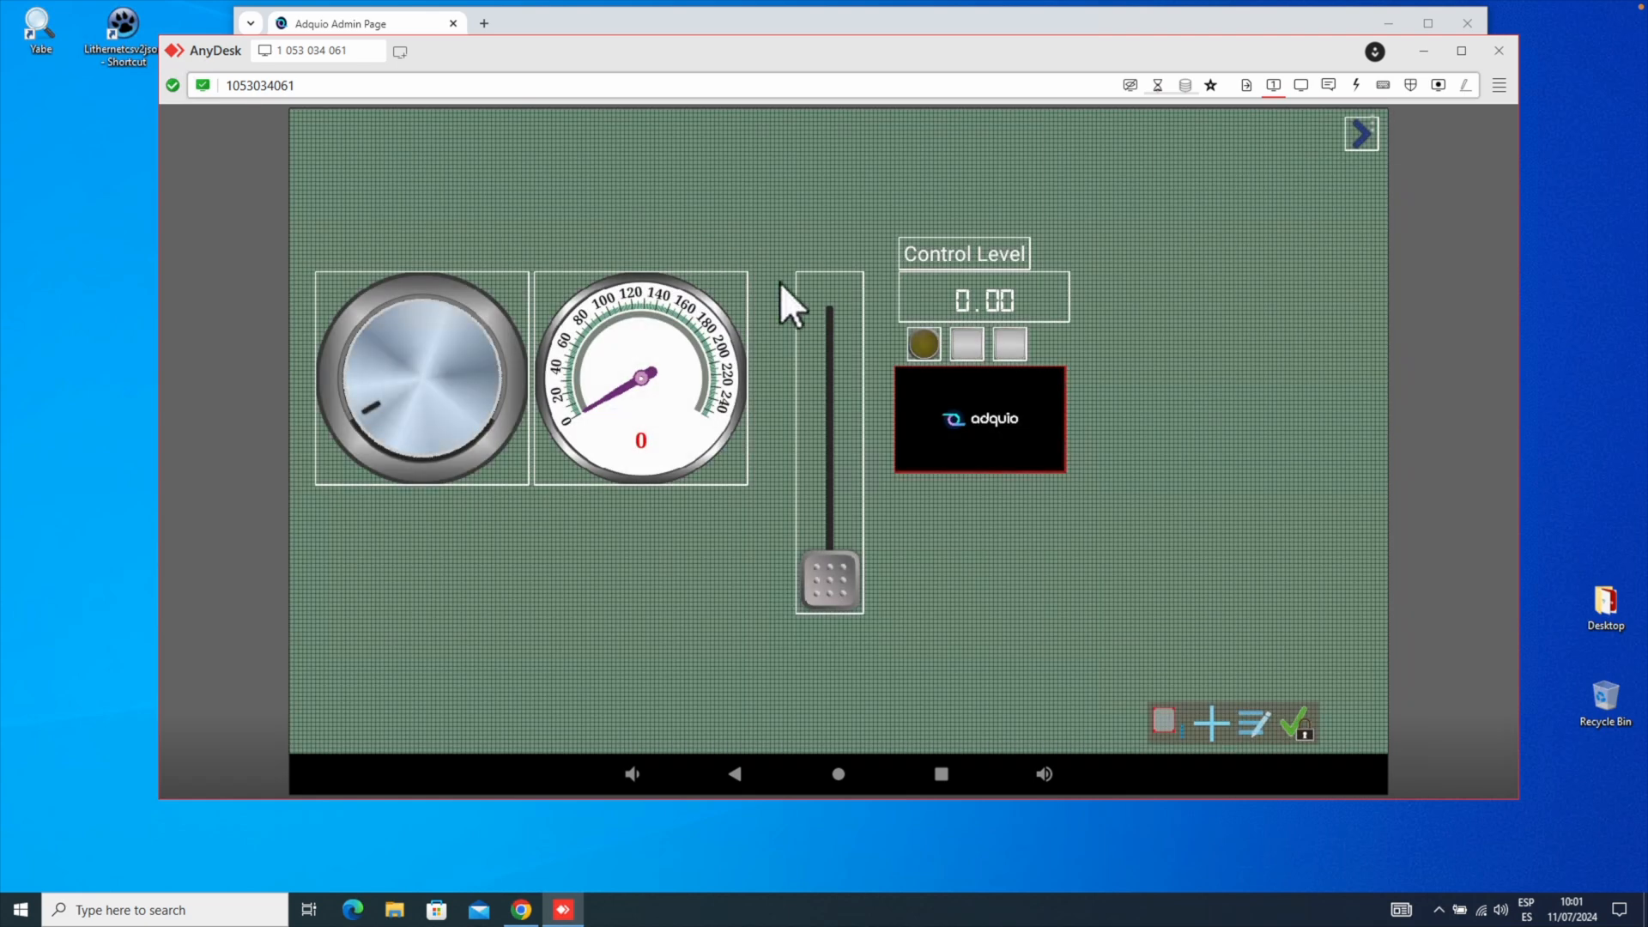
{"action": "left_click", "coordinate": [1208, 721]}
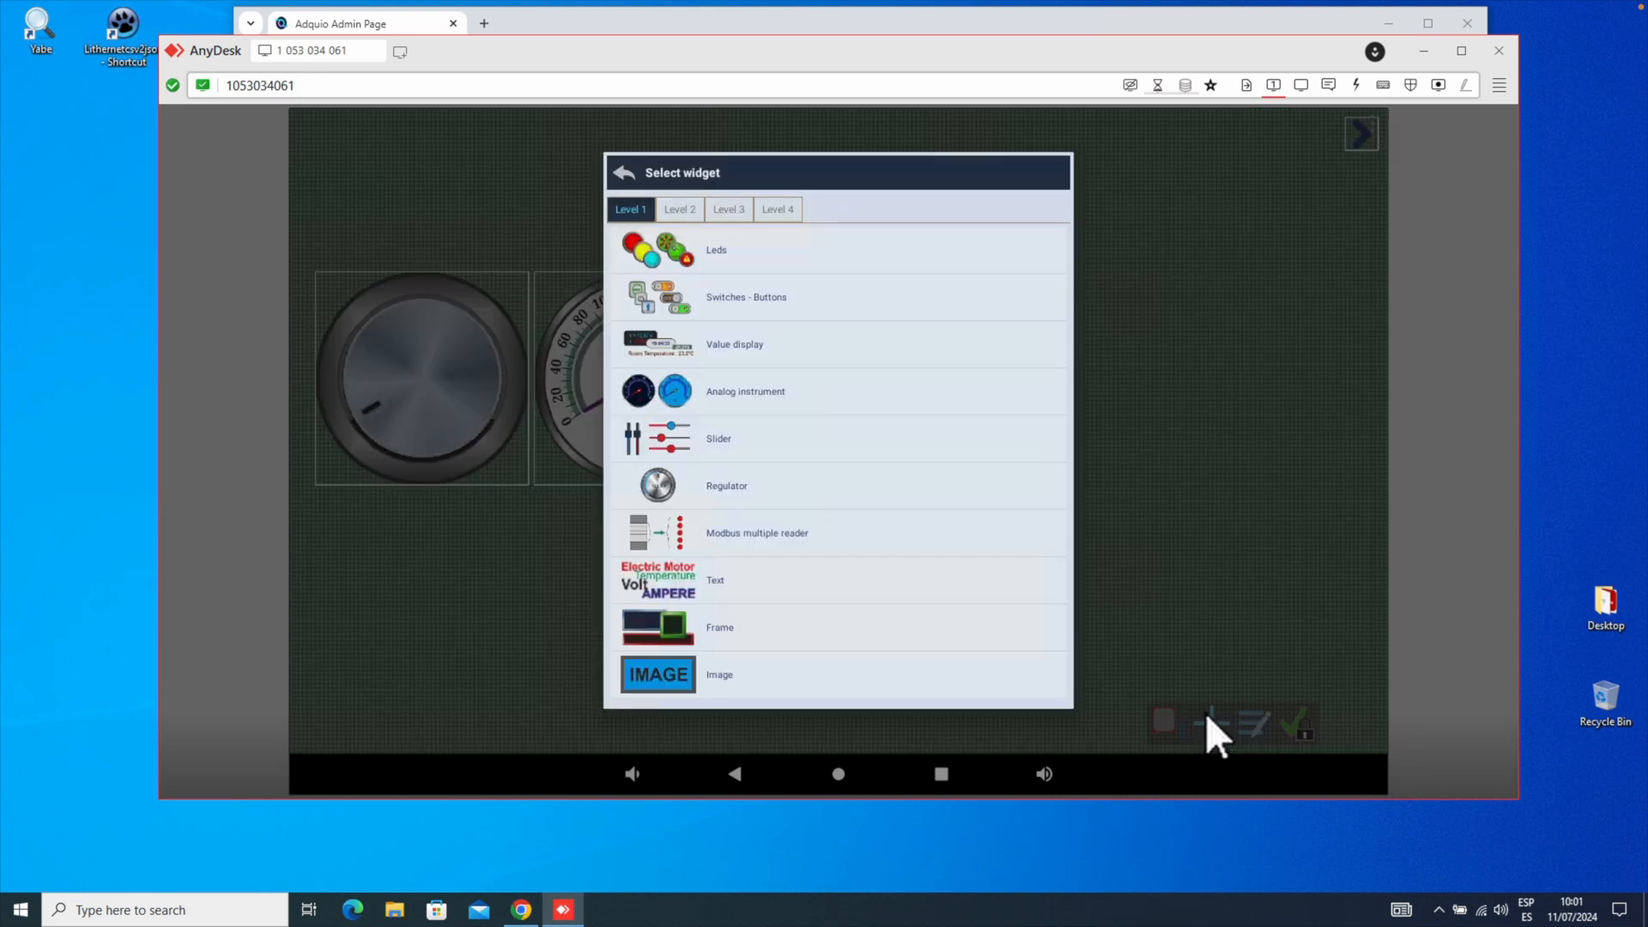
{"action": "left_click", "coordinate": [685, 209]}
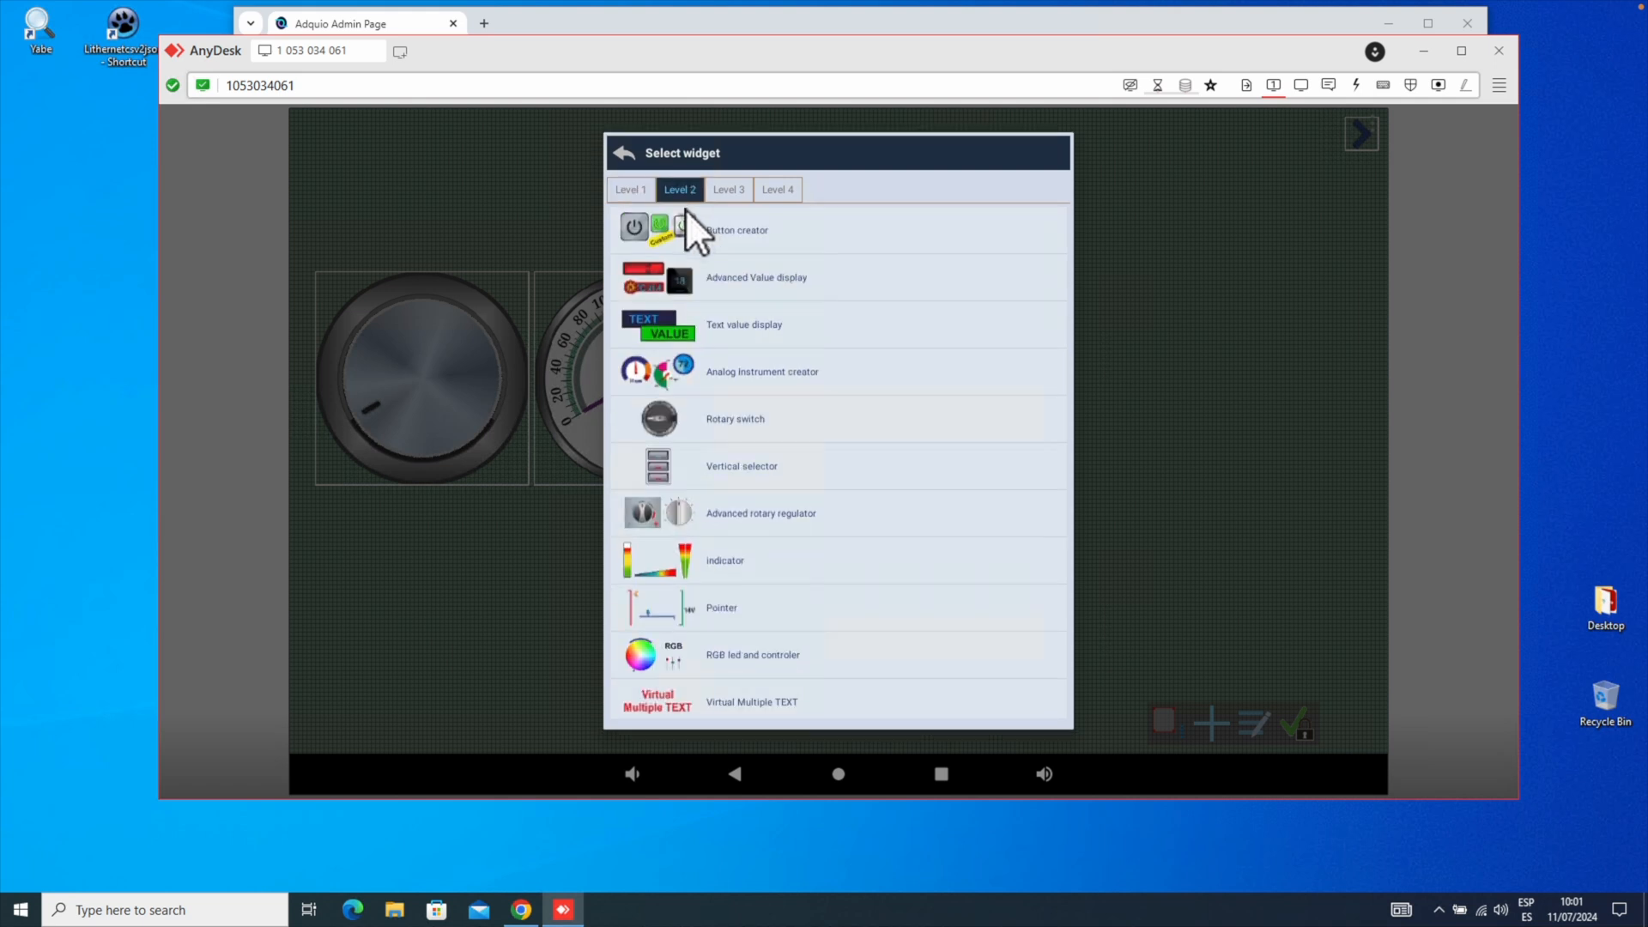